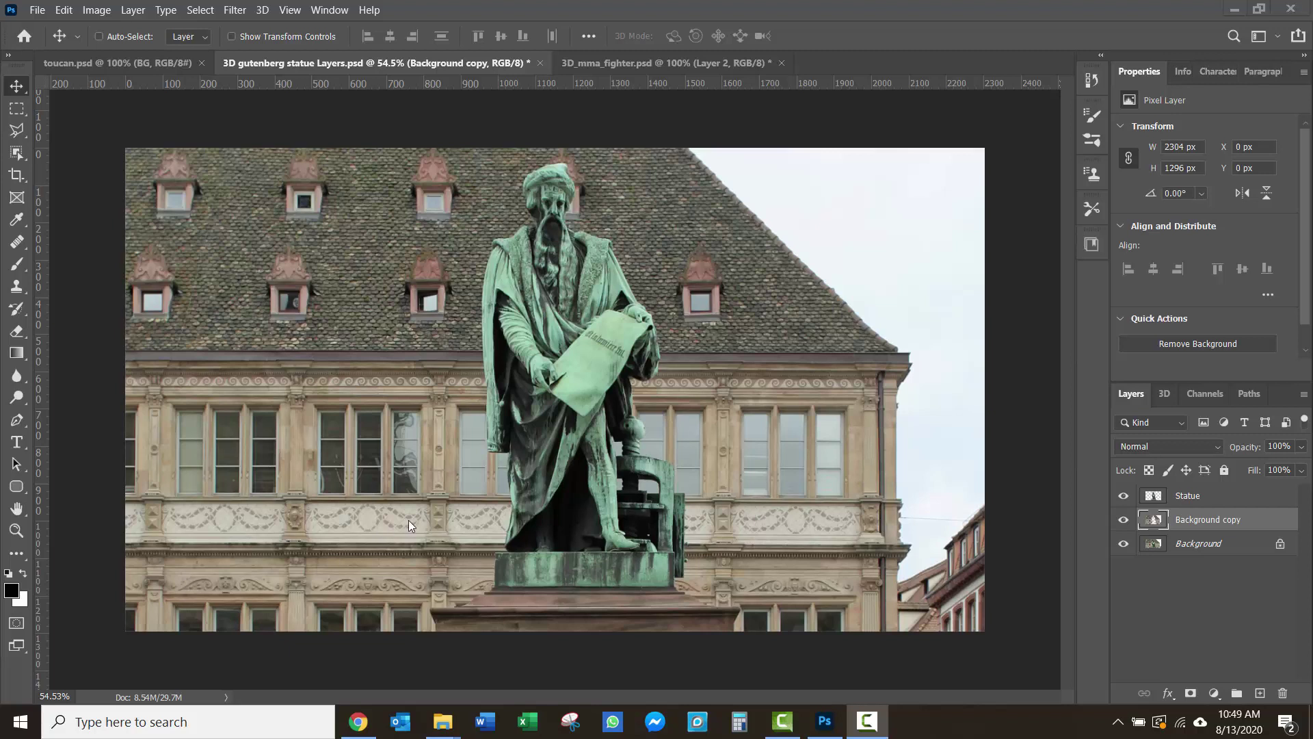
Hide the Statue and Background copy layers, leaving the original Background photo selected and visible.
left_click(1123, 495)
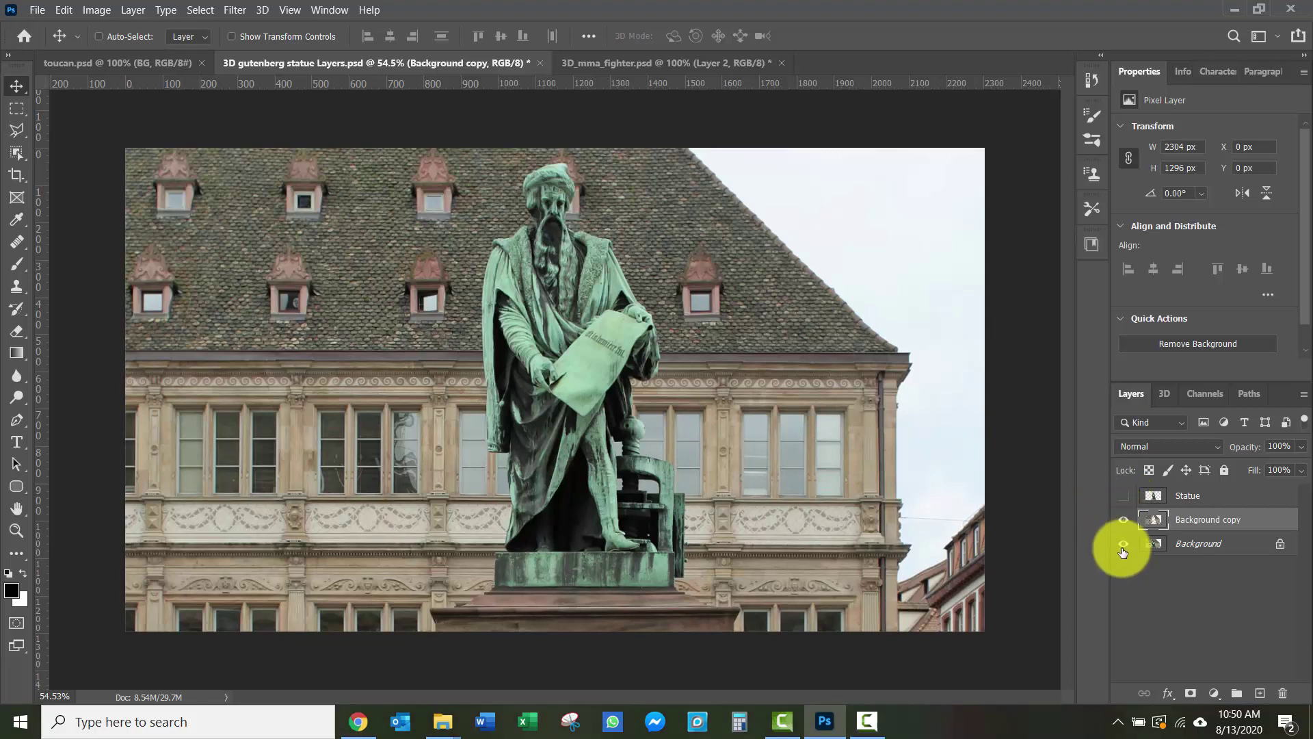
left_click(1123, 544)
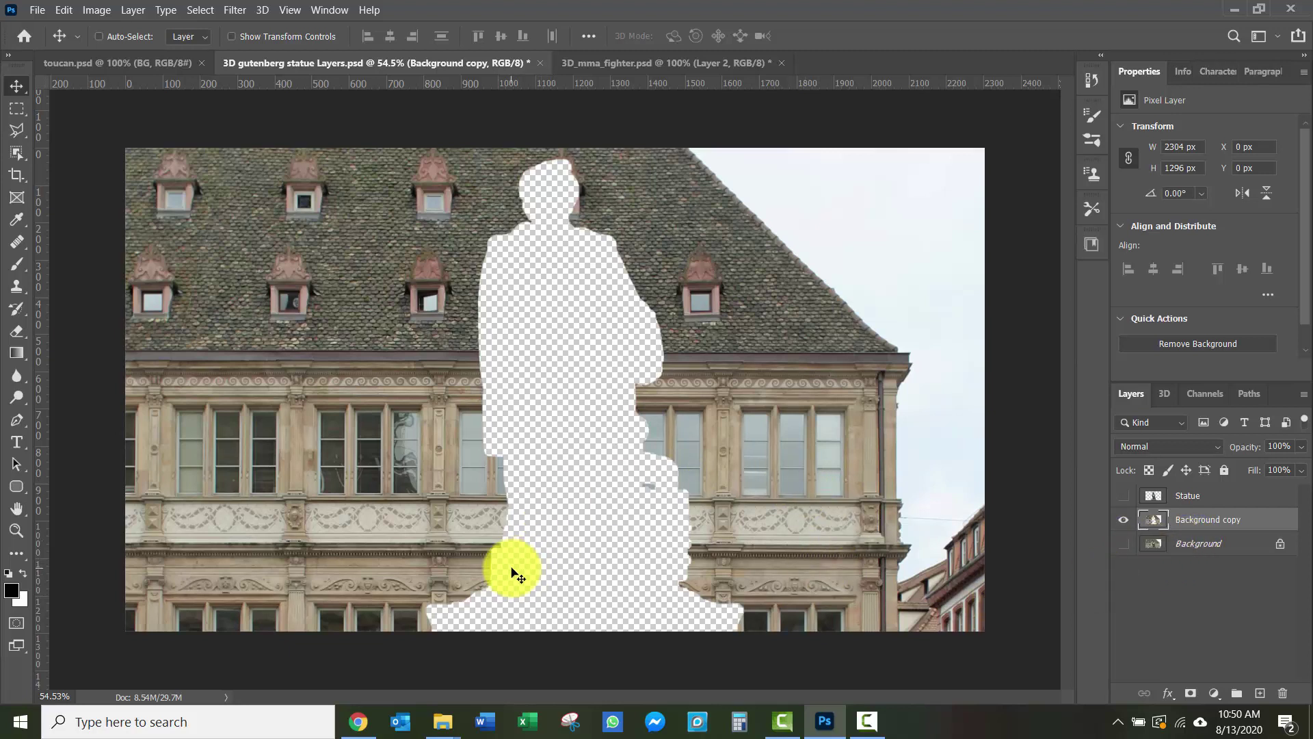
left_click(1178, 543)
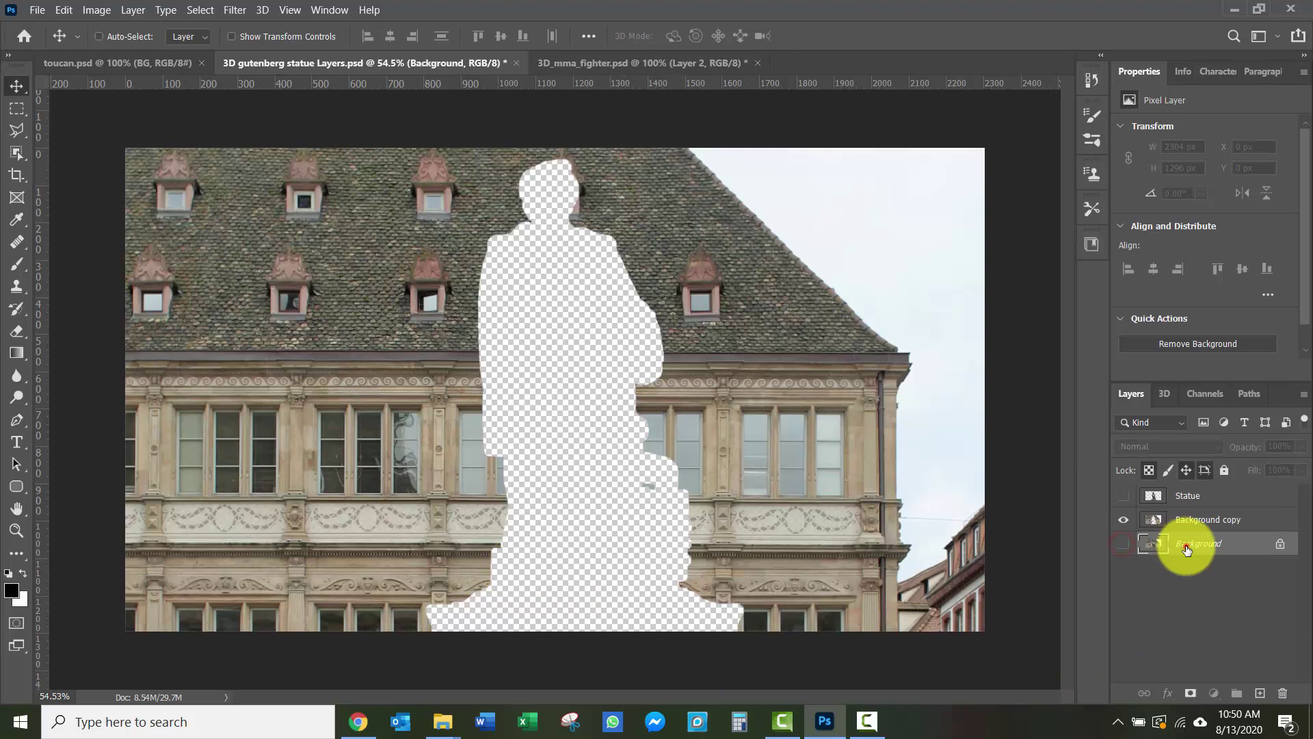
left_click(1125, 544)
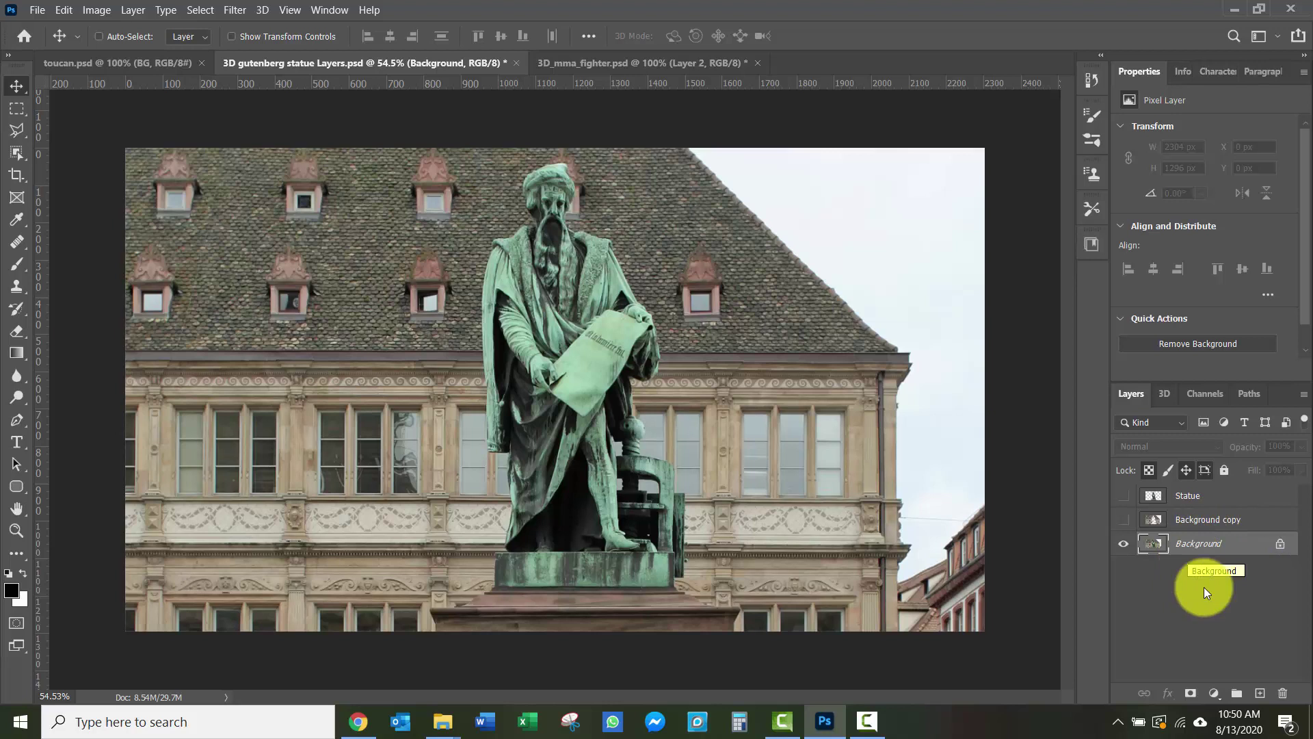
Draw a tall 10 px feathered rectangular marquee over the facade left of the statue.
left_click(17, 110)
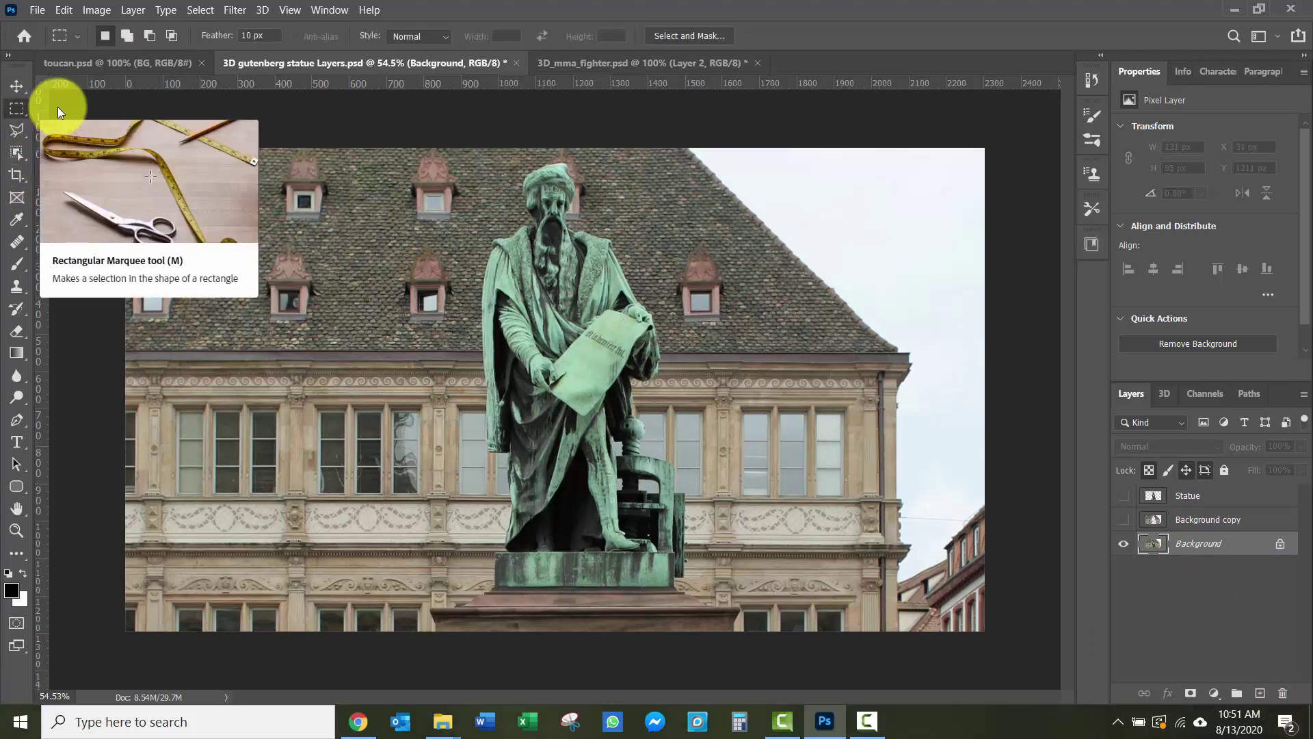
left_click(264, 35)
type("10")
key("Return")
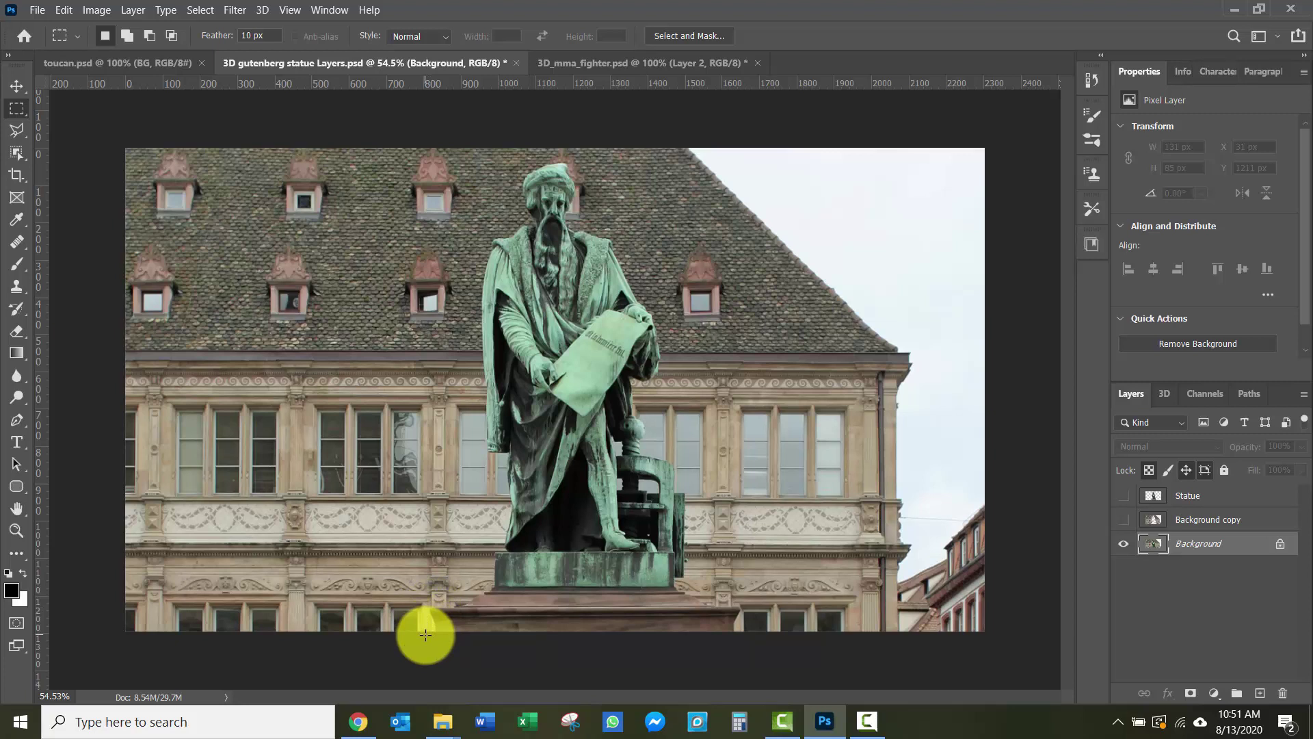
left_click_drag(425, 634, 175, 97)
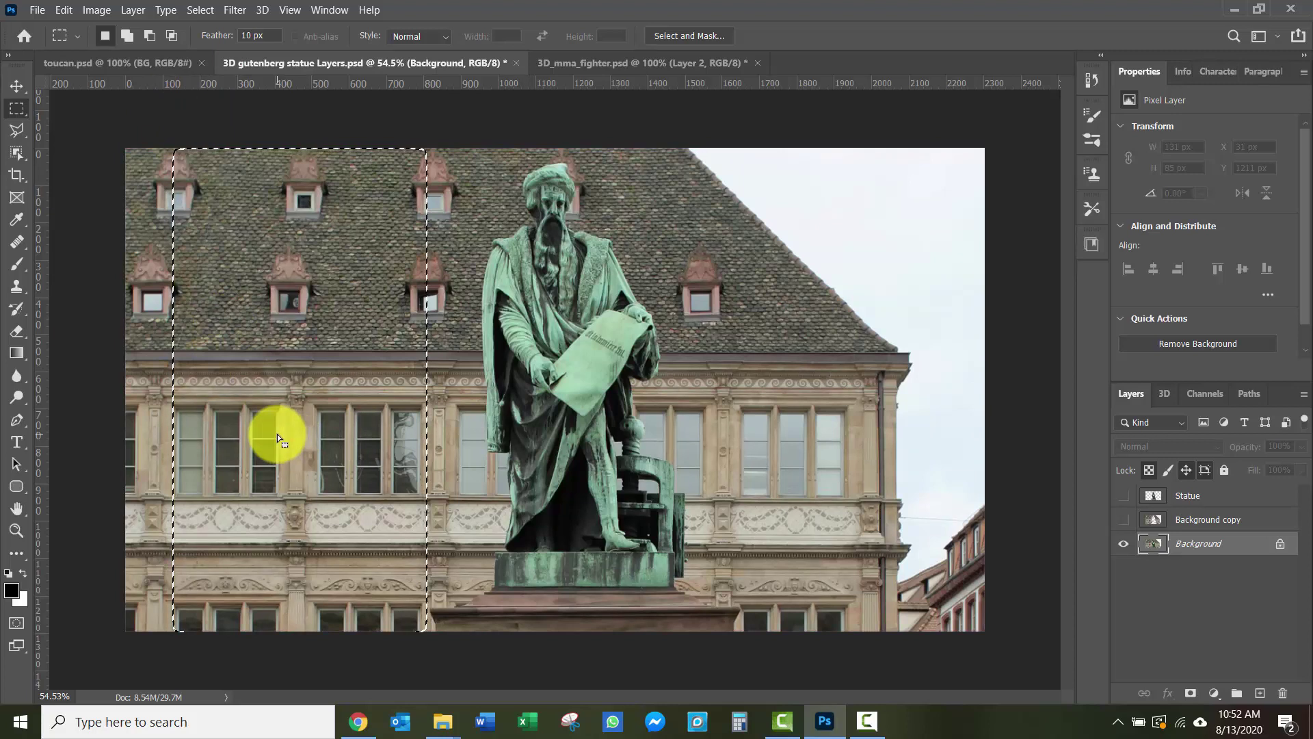
Copy the facade strip, paste it in place, and name the new layer 'Paste 1'.
key("ctrl+c")
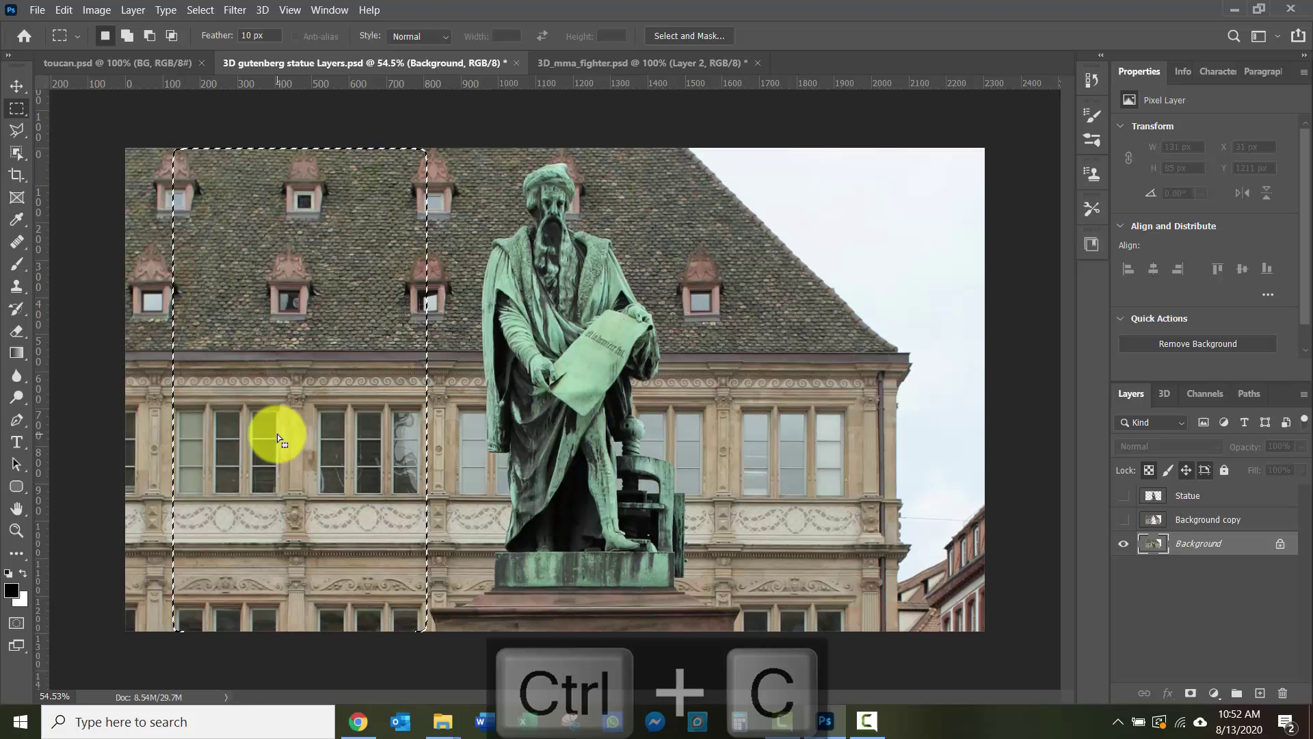
key("ctrl+shift+v")
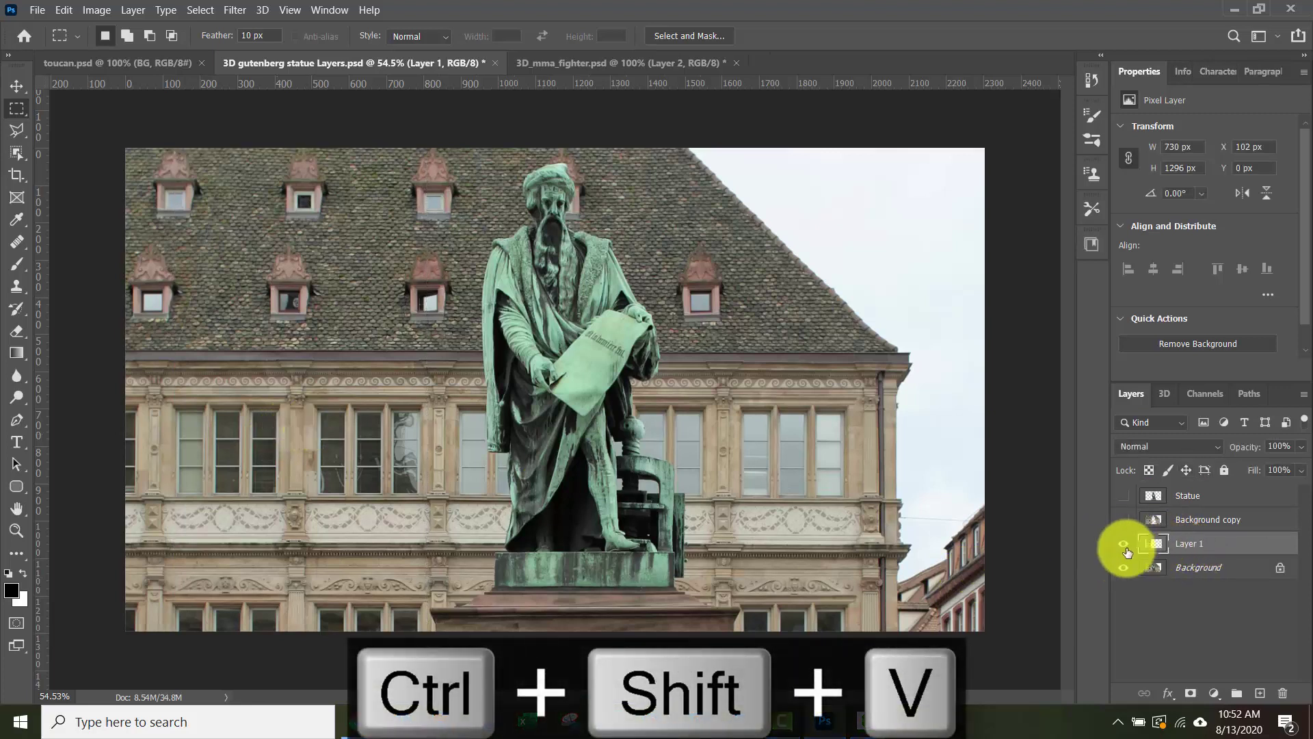
double_click(1185, 545)
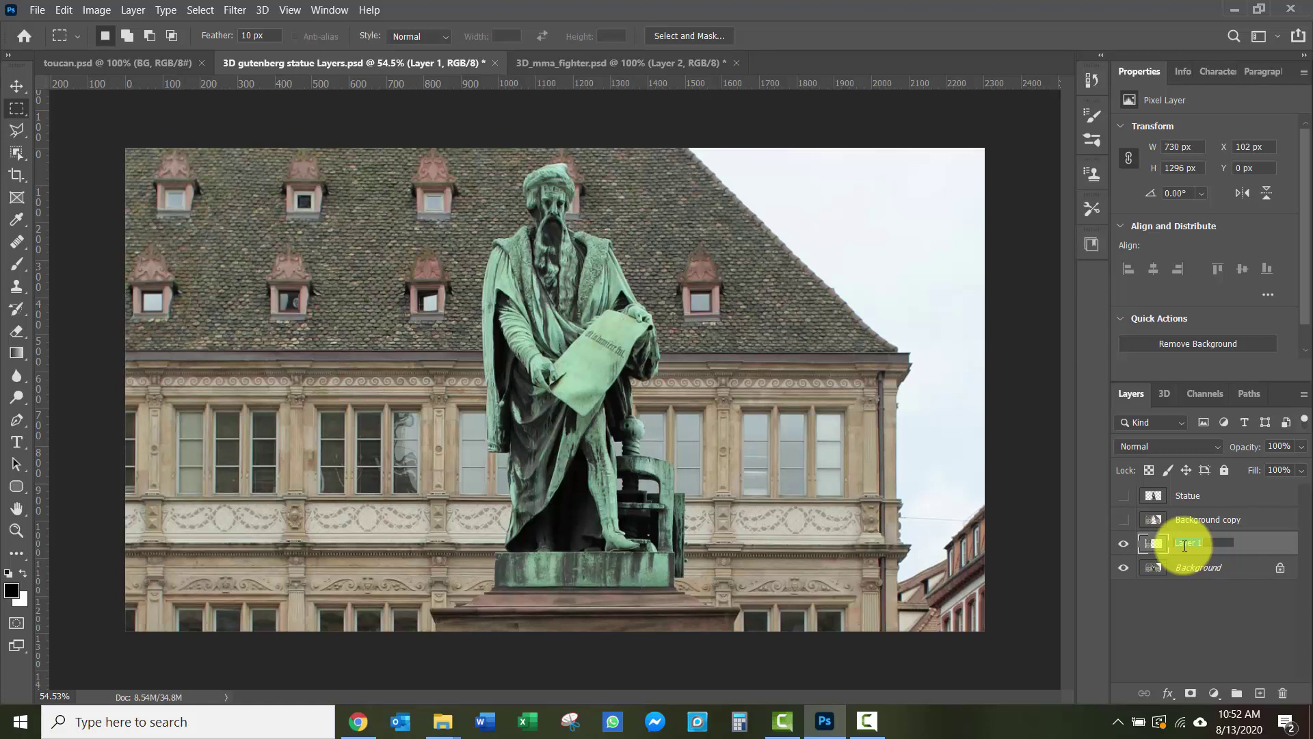
key("BackSpace")
type("Paste 1")
key("Return")
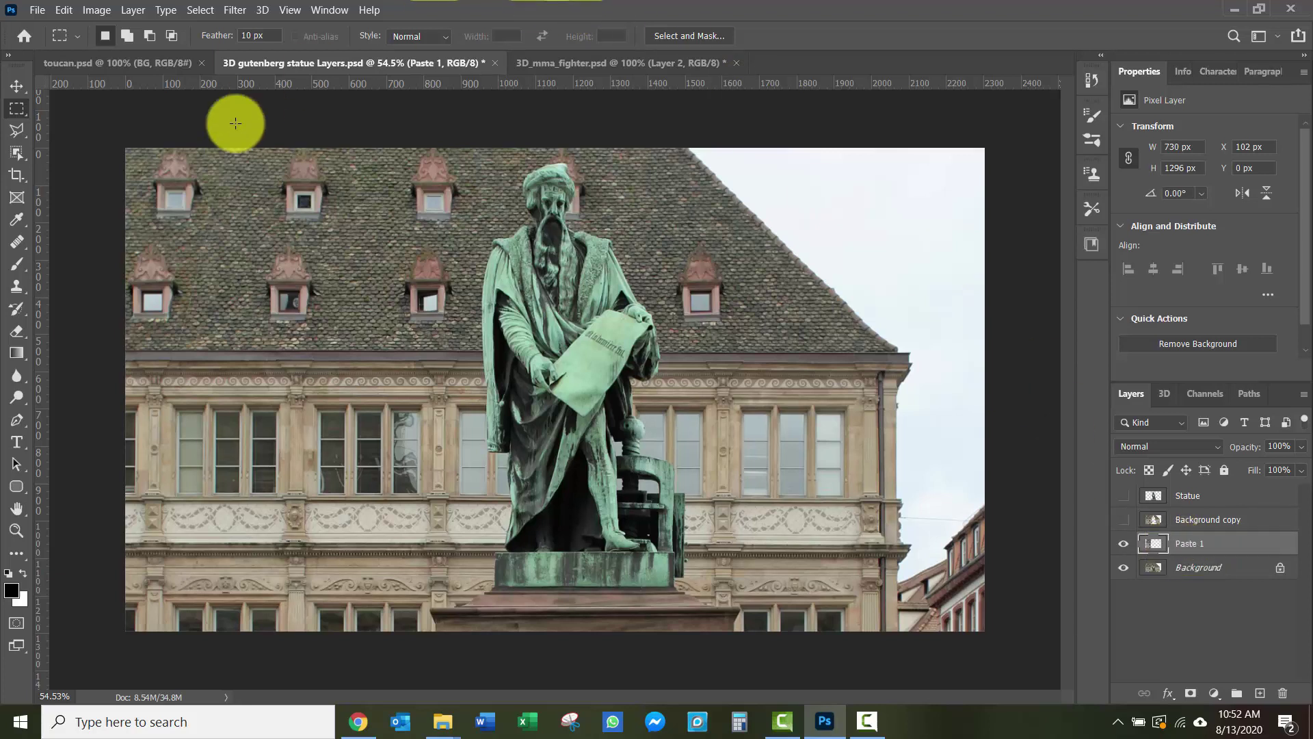
Drag the Paste 1 strip right with the Move tool so it covers the statue.
left_click(20, 87)
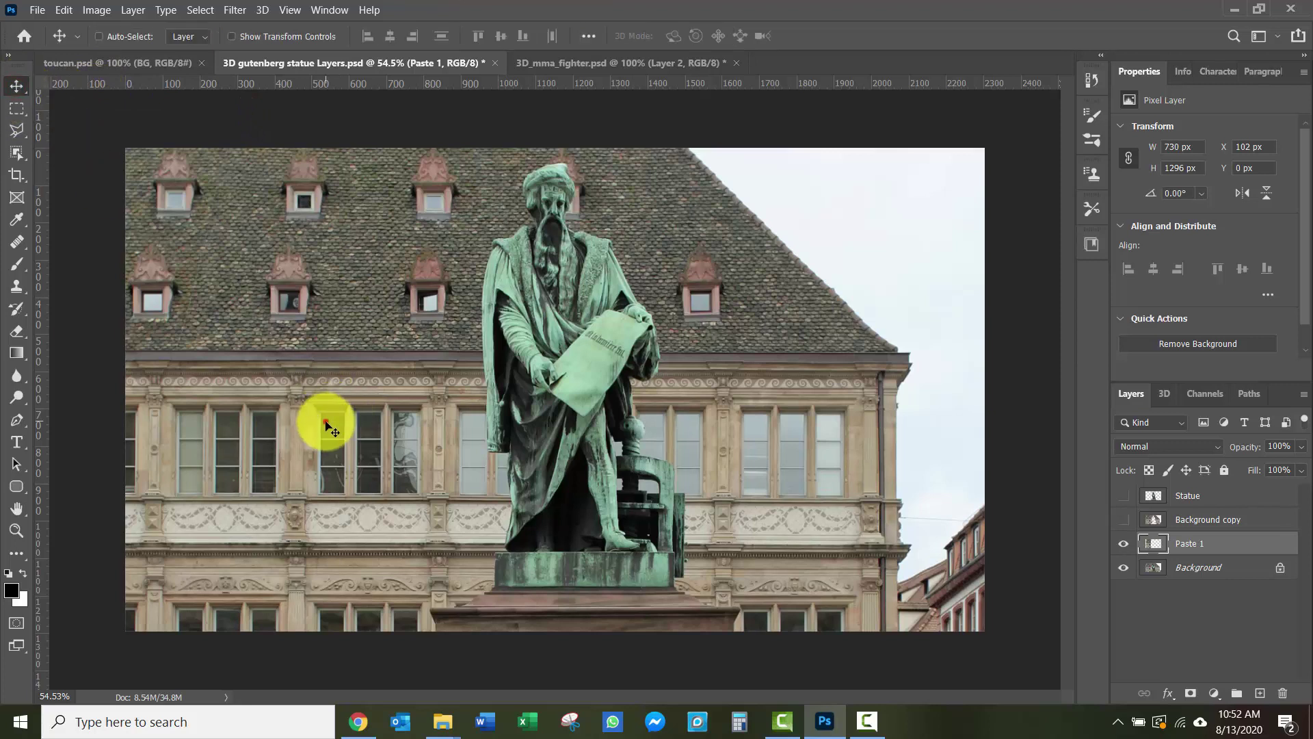
left_click_drag(329, 422, 636, 418)
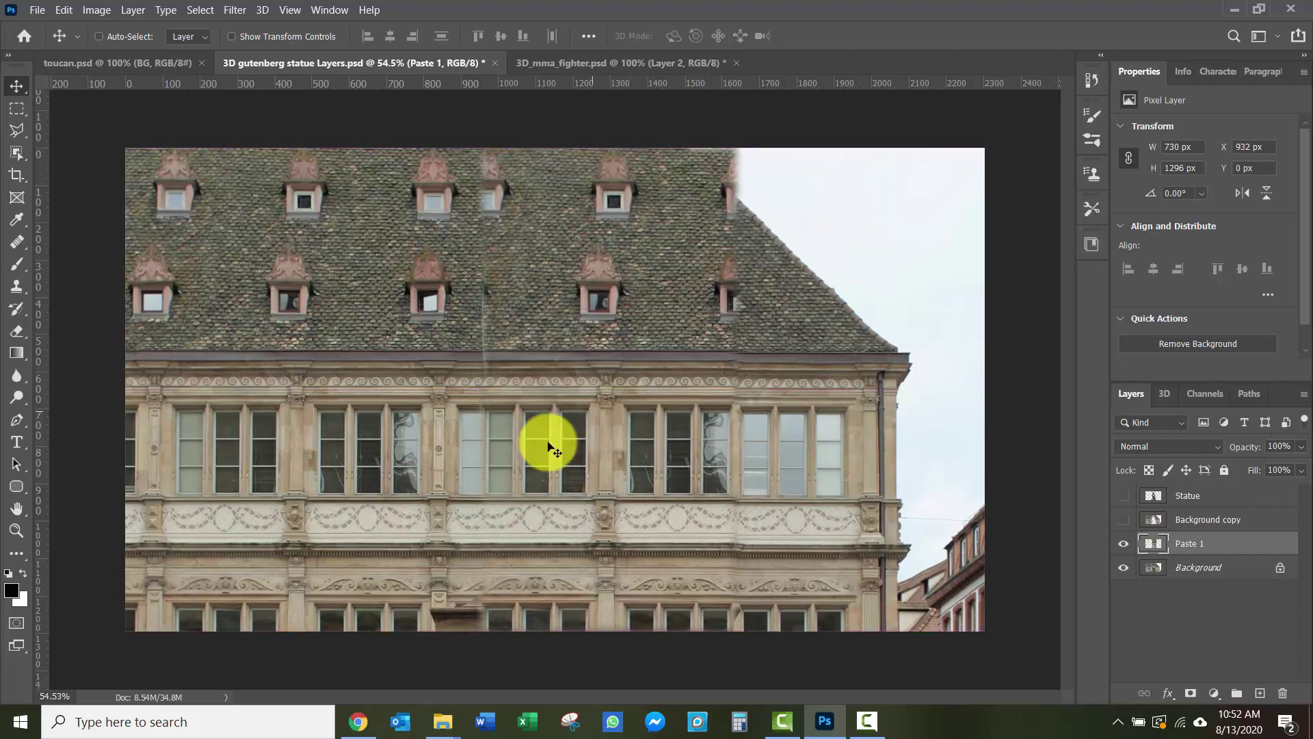
scroll(439, 445, "down", 1)
scroll(444, 427, "up", 8)
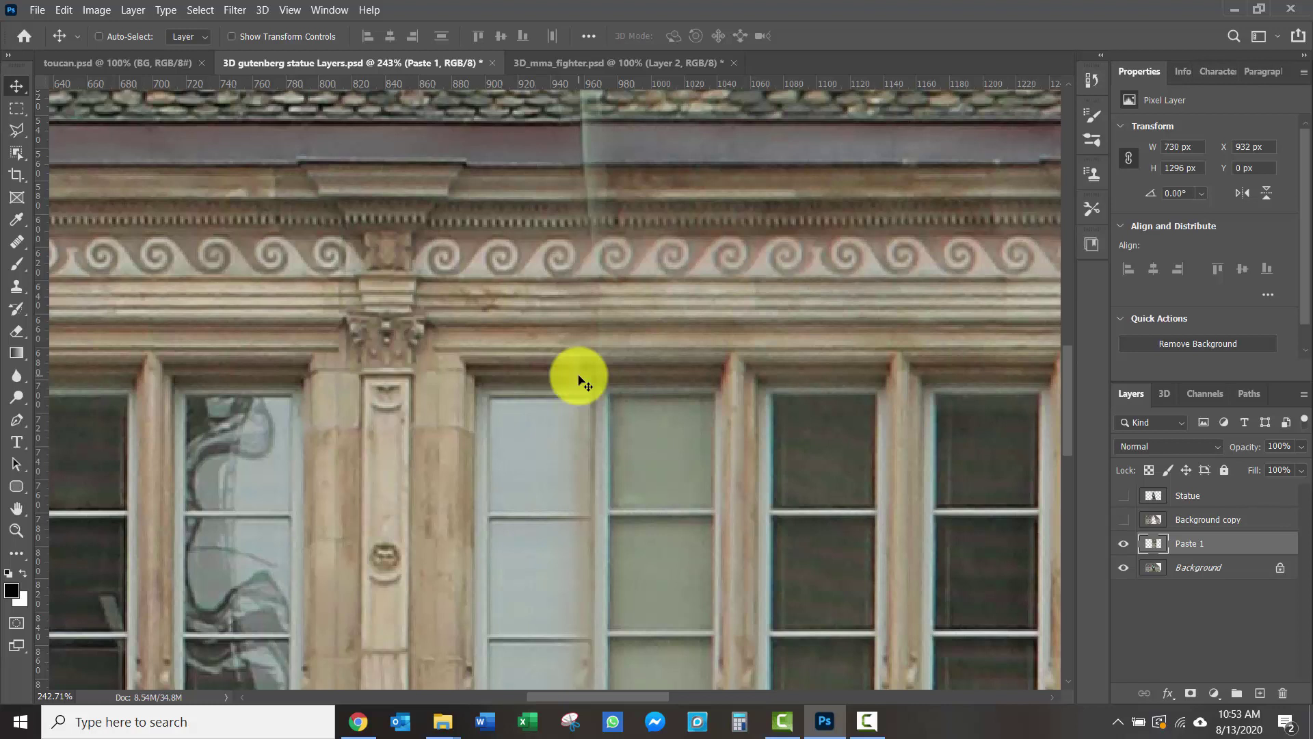
Nudge the strip with arrow keys until windows and columns align, ending at X 864 px.
key("shift+Left")
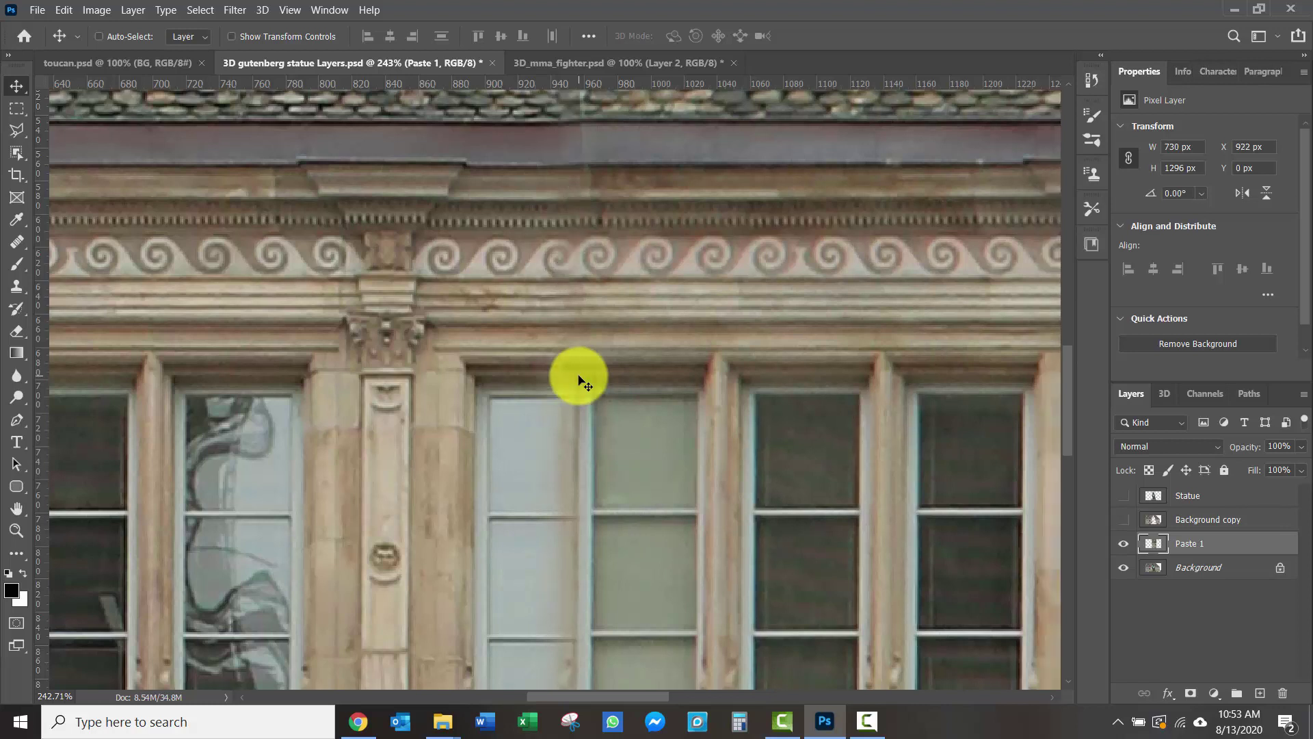
key("shift+Left")
key("shift+Left")
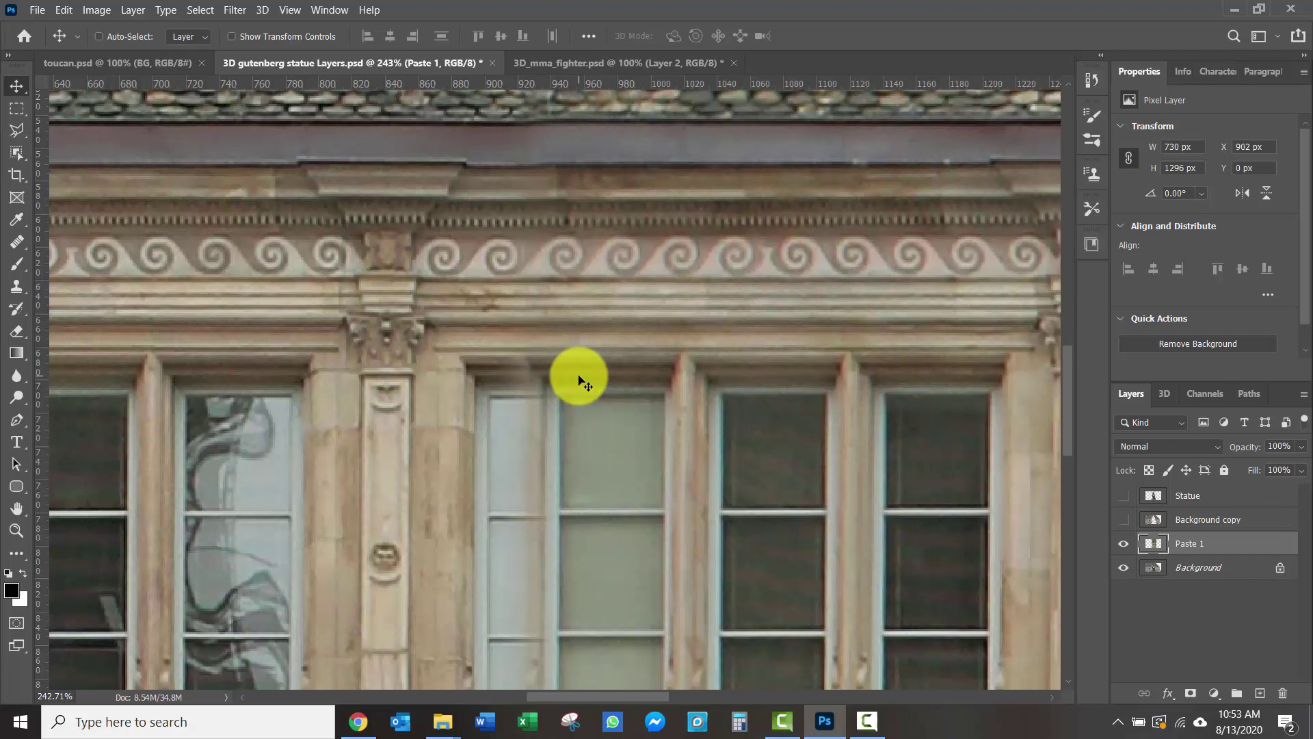
key("shift+Left")
key("Left")
key("Left")
key("Left")
key("Left")
key("Left")
key("Left")
key("Left")
key("Left")
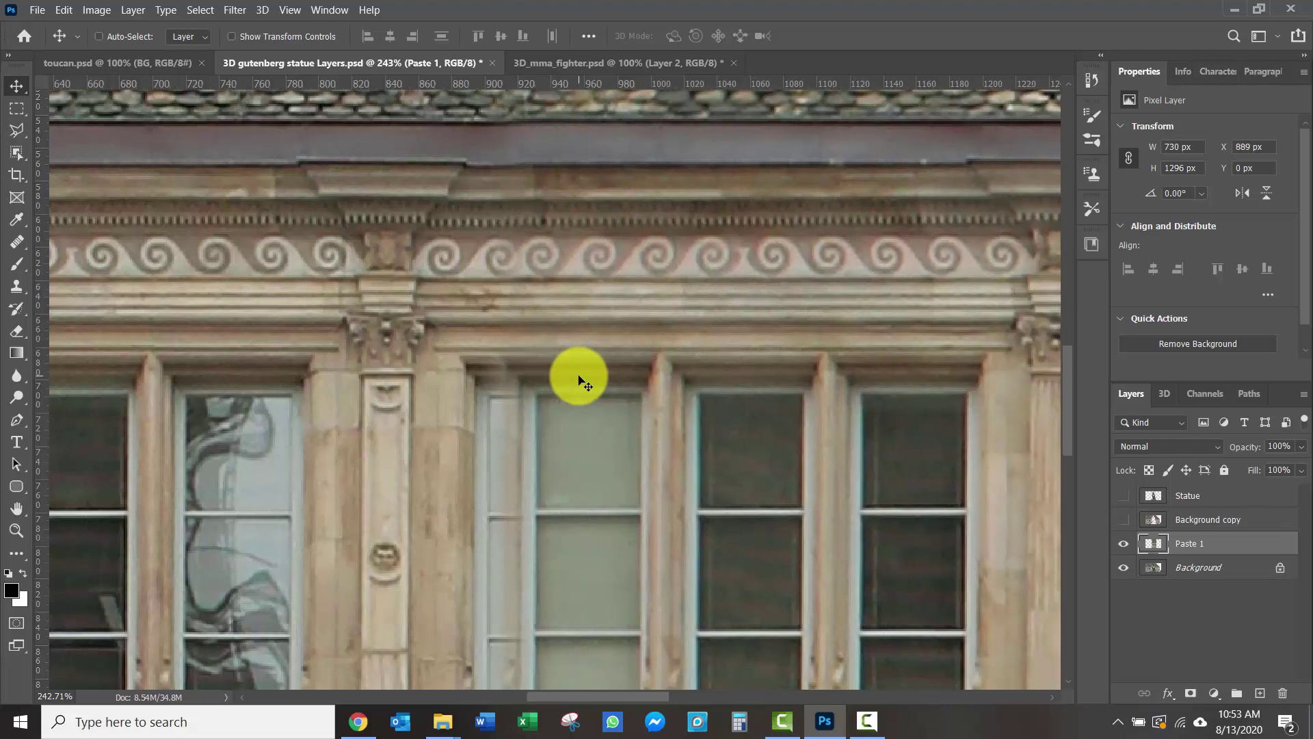
key("Left")
key("Left")
key("Left")
key("Left")
key("Left")
key("Left")
key("Left")
key("Left")
key("Left")
key("Left")
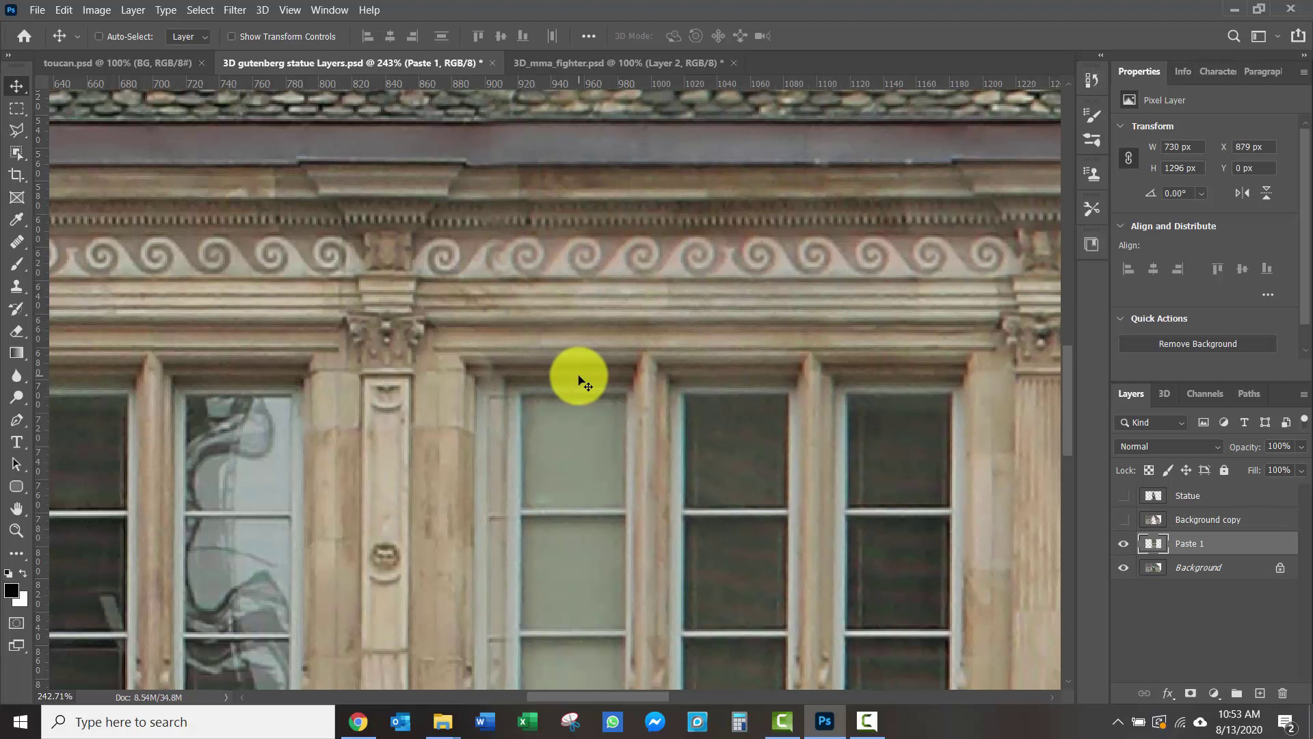
key("Left")
key("Left")
key("Left")
key("Left")
key("Left")
key("Left")
key("Left")
key("Left")
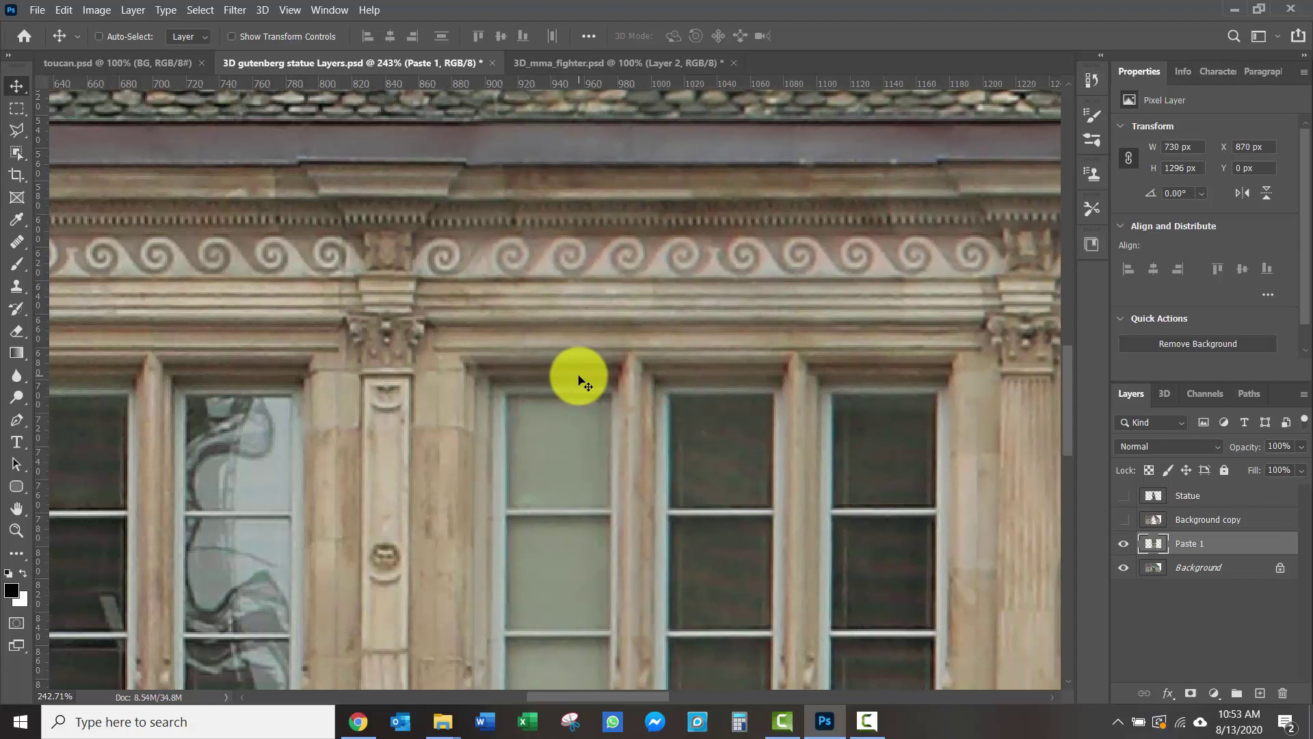
key("Left")
key("Left")
key("Left")
key("Left")
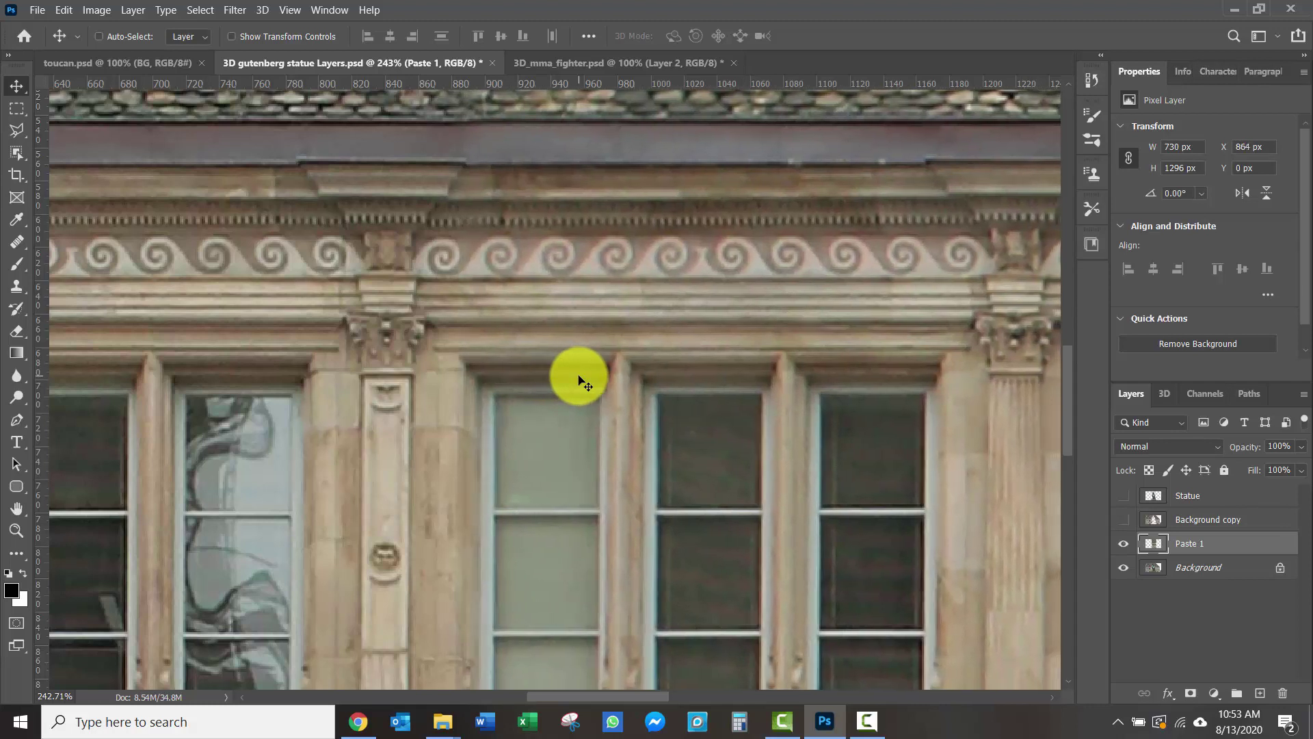
key("Left")
key("Left")
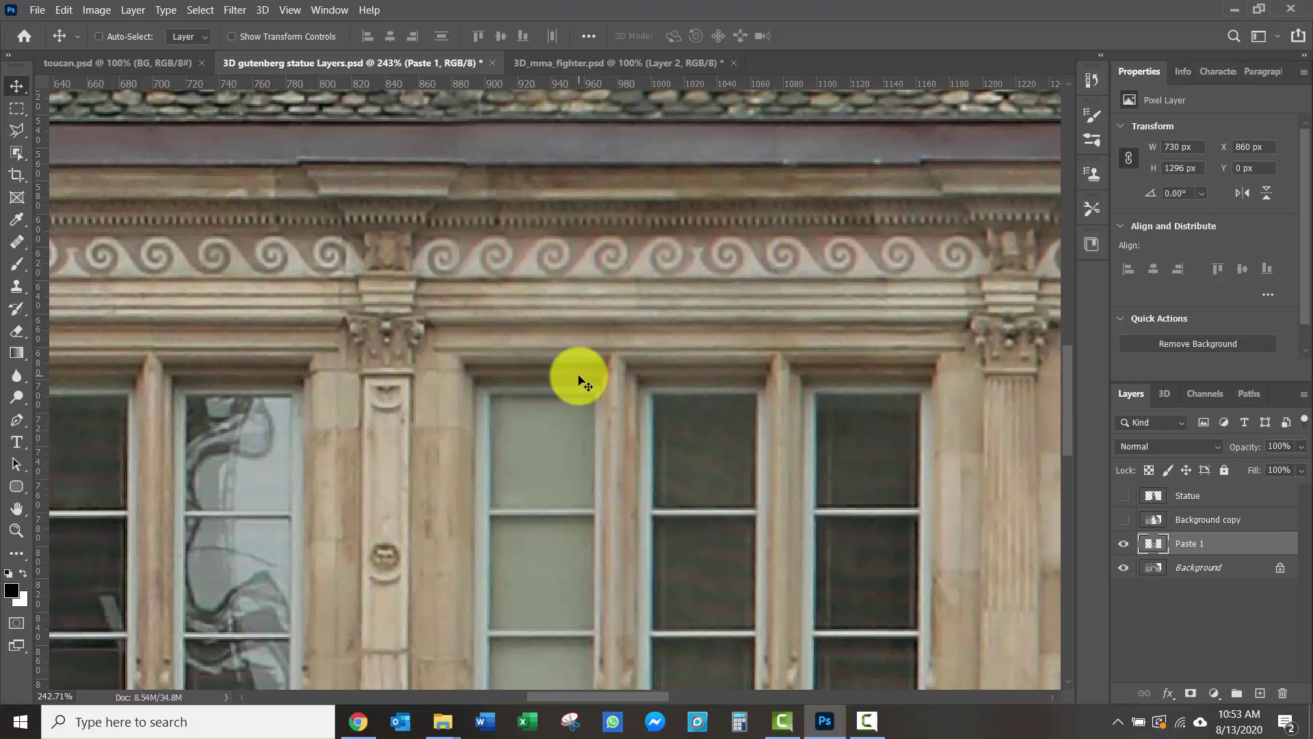
key("Right")
key("Right")
key("Right")
key("Right")
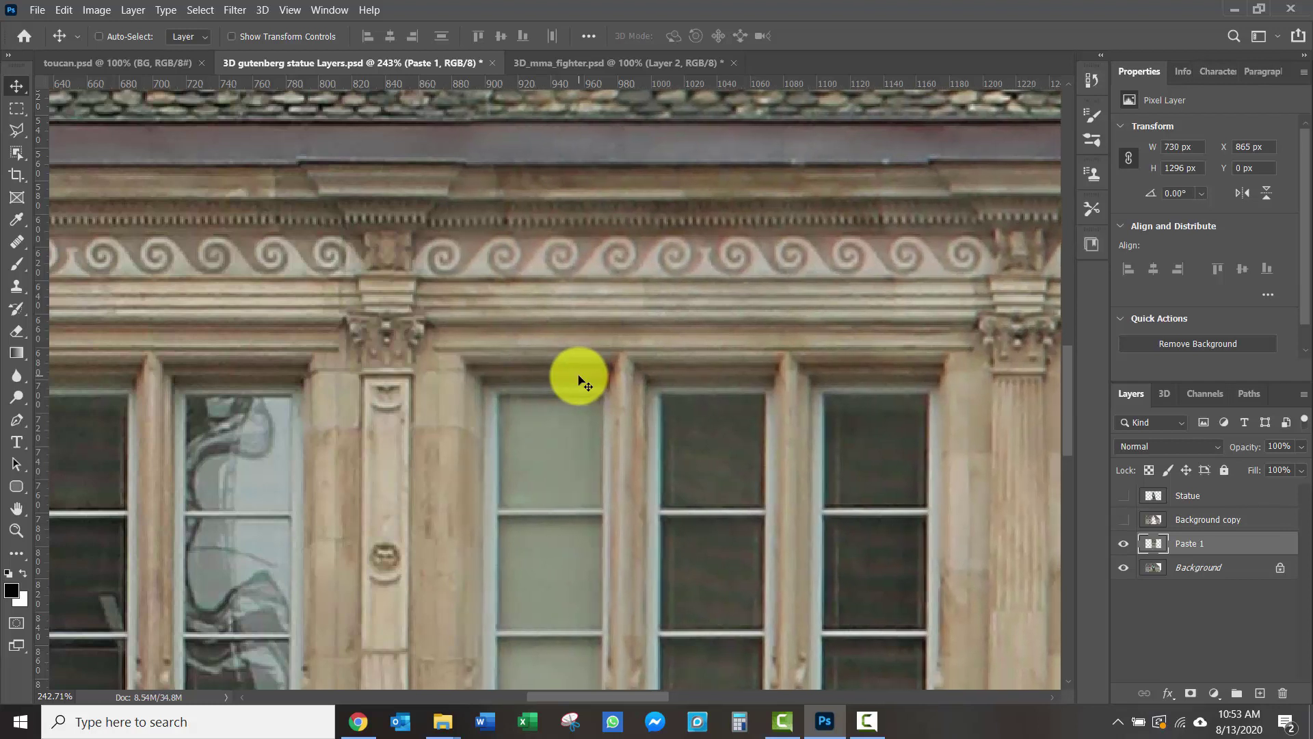
key("Left")
key("Left")
key("Left")
key("Left")
key("Left")
key("Left")
key("Left")
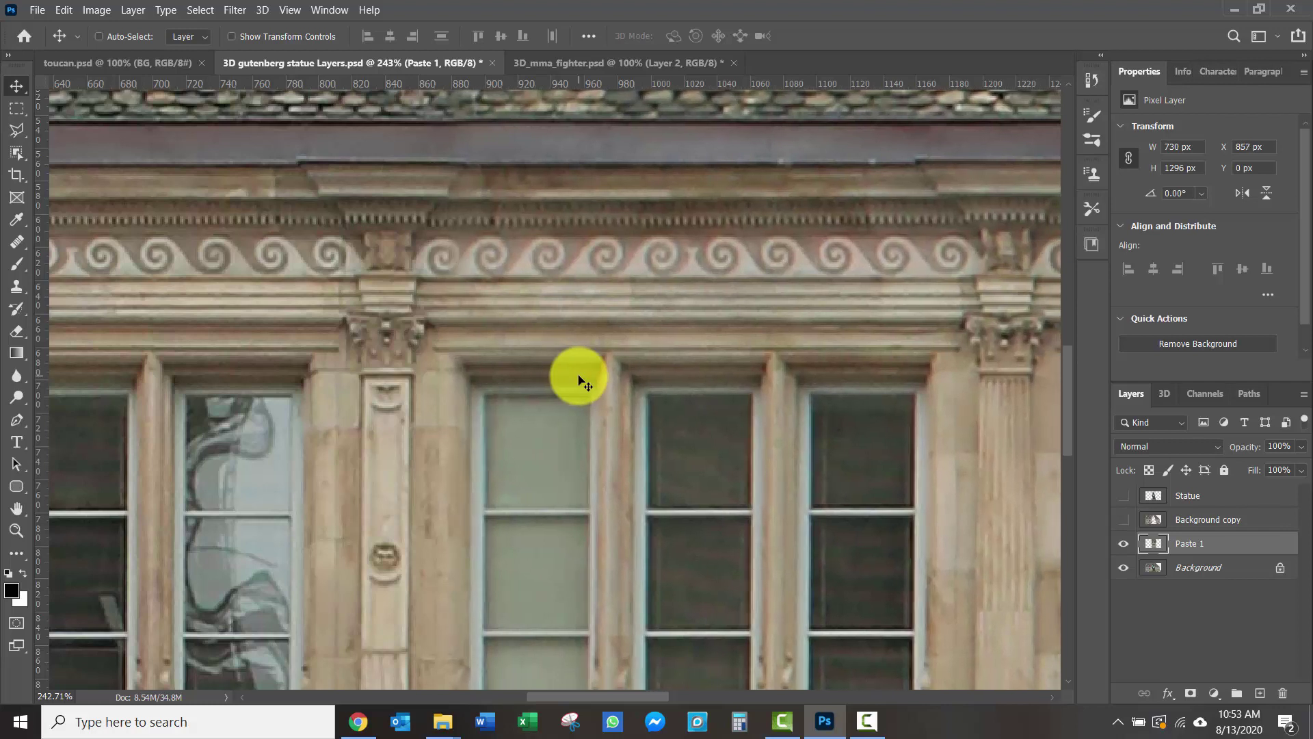
key("Right")
key("Right")
key("Right")
key("Right")
key("Right")
key("Right")
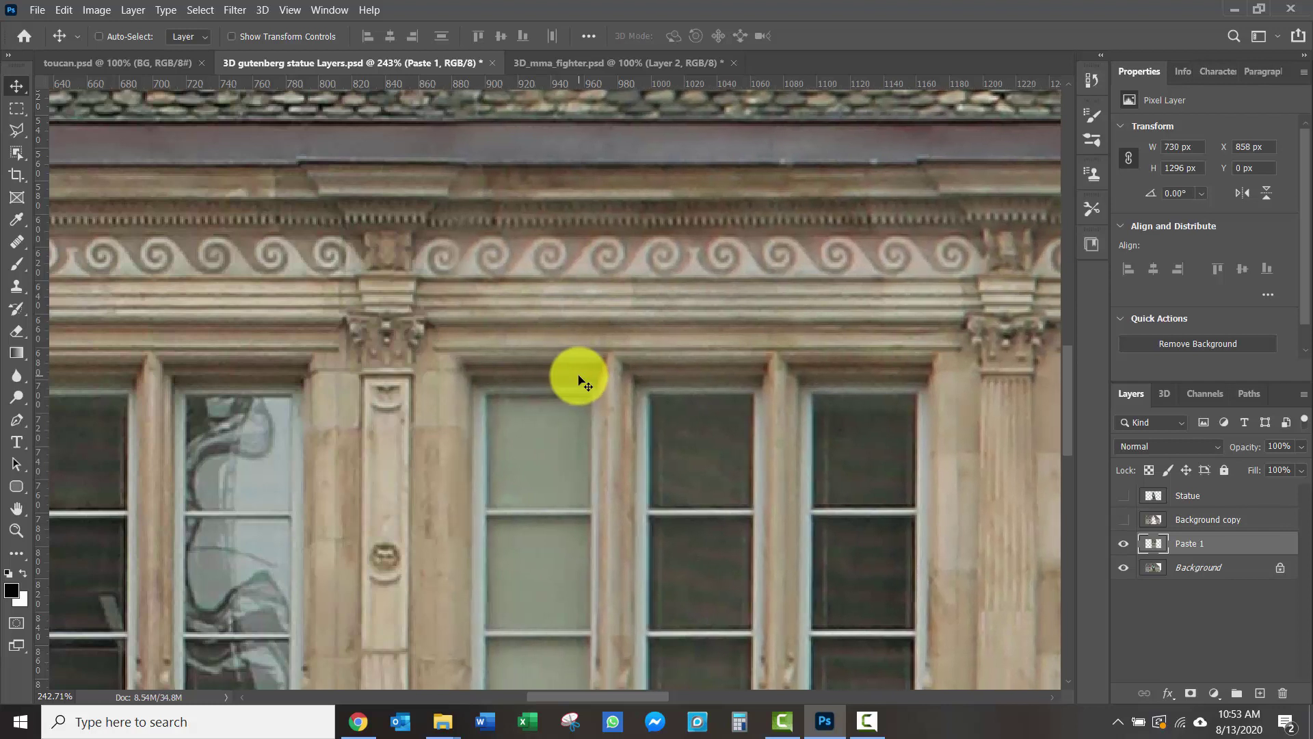
key("Right")
key("Right")
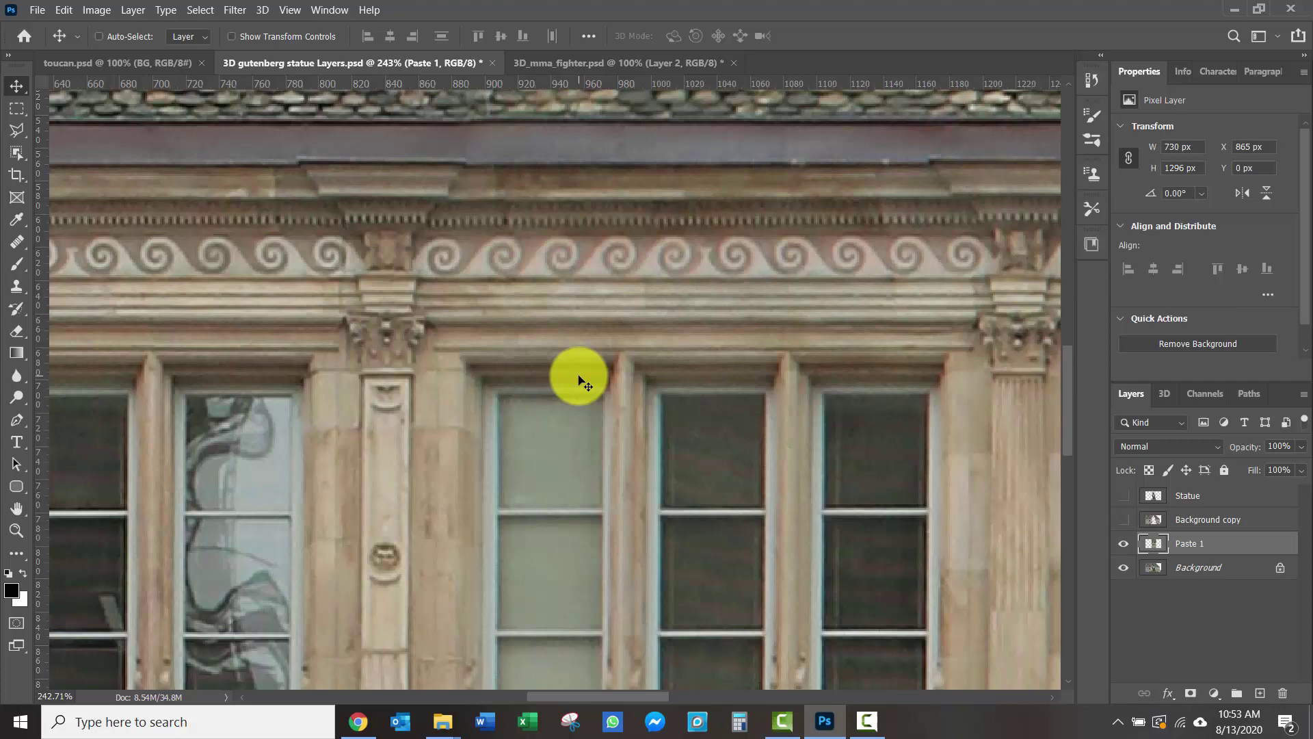
key("Left")
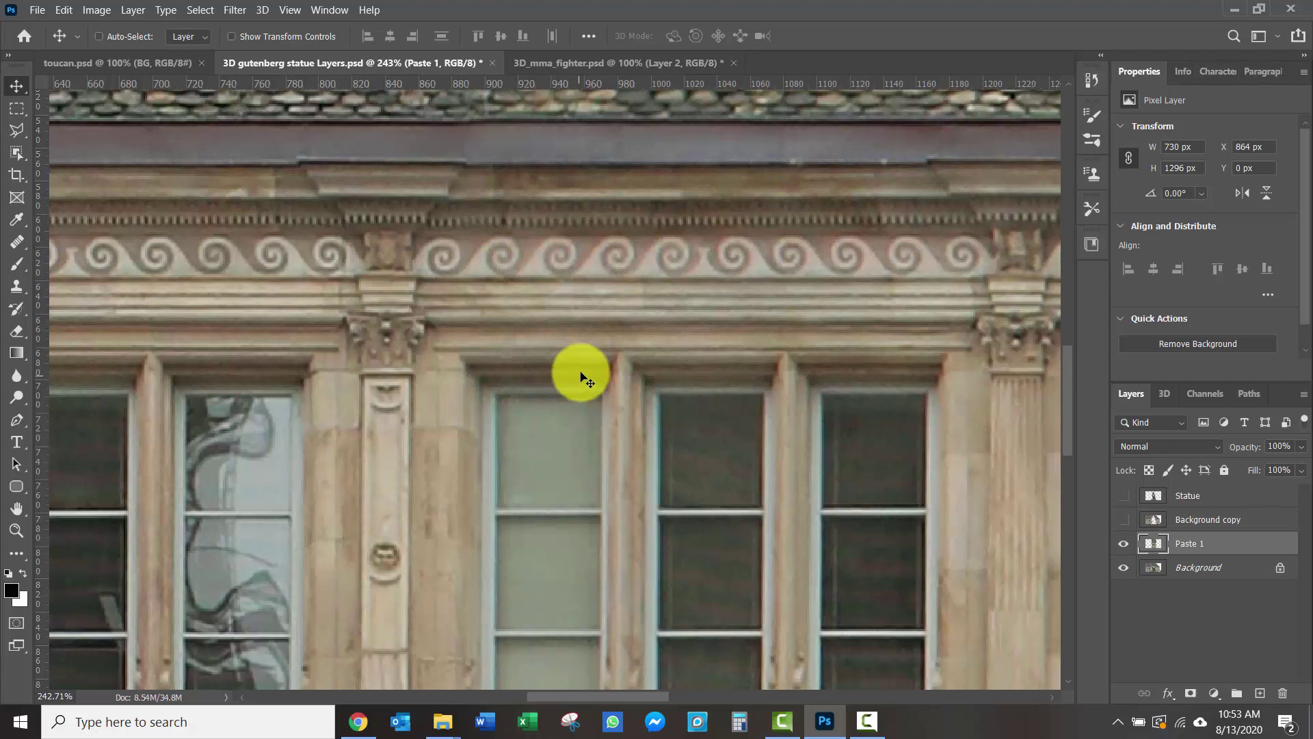
Show the Paste 1 layer bounds and put the strip into Free Transform.
scroll(733, 386, "down", 3)
scroll(824, 429, "down", 5)
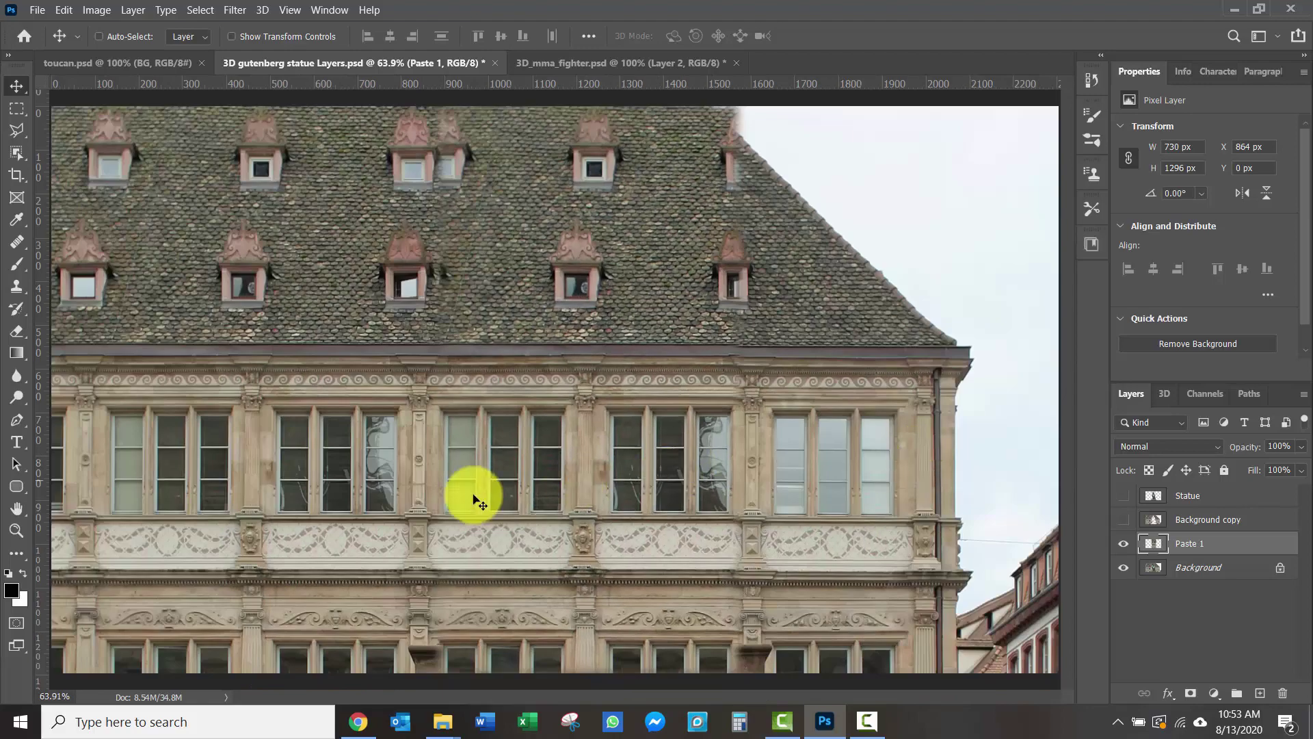
scroll(753, 348, "up", 3)
scroll(750, 342, "up", 3)
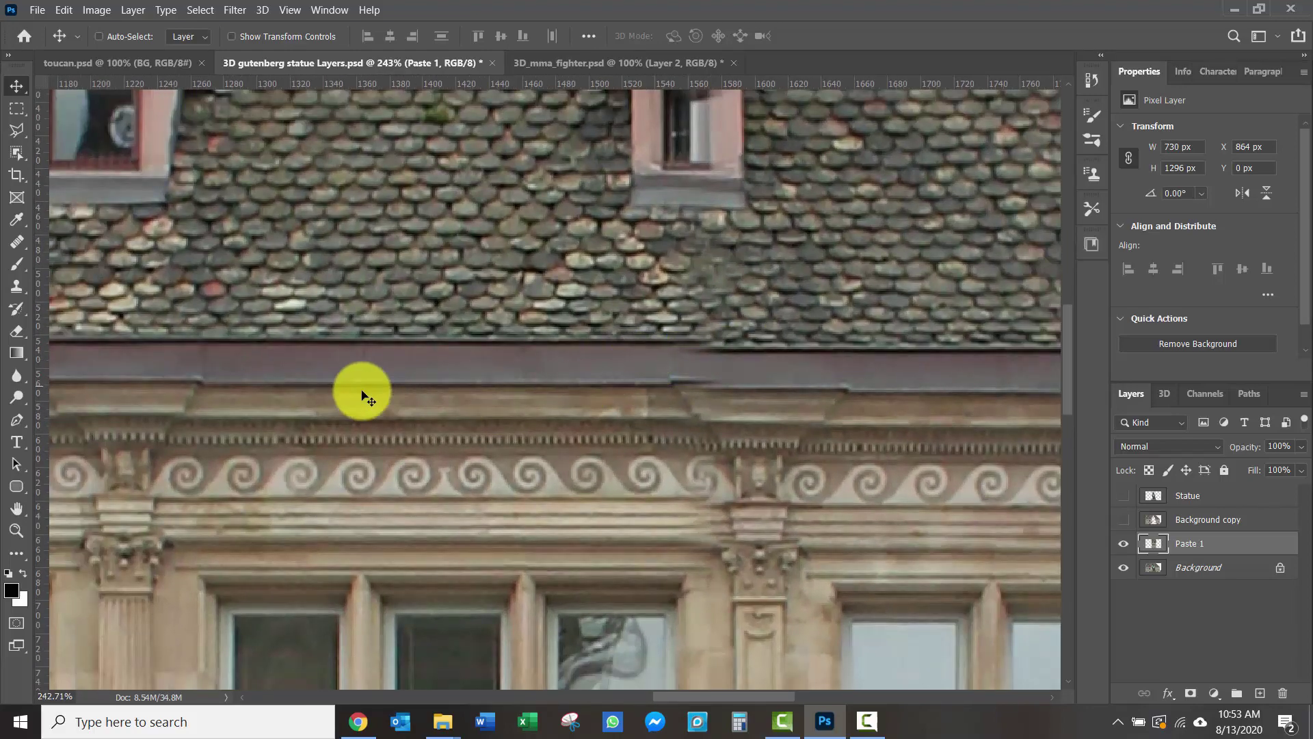
scroll(346, 410, "down", 1)
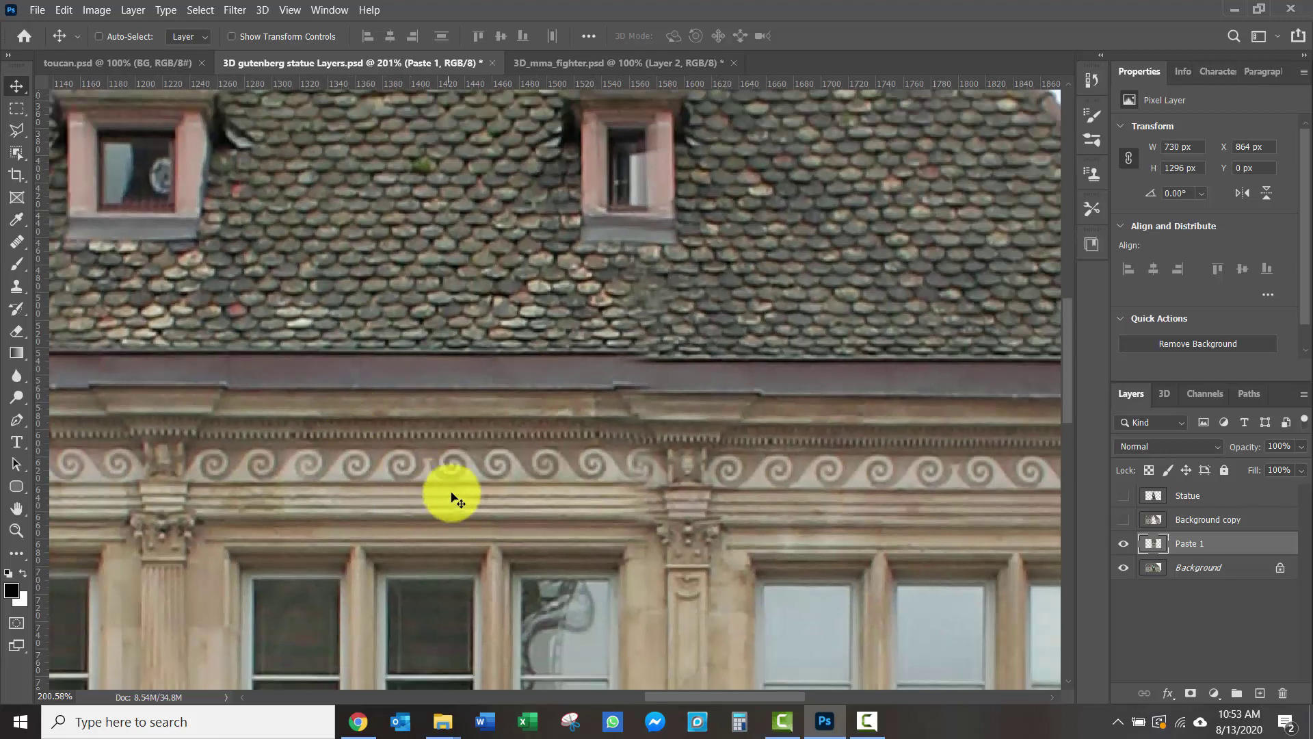
scroll(488, 449, "down", 3)
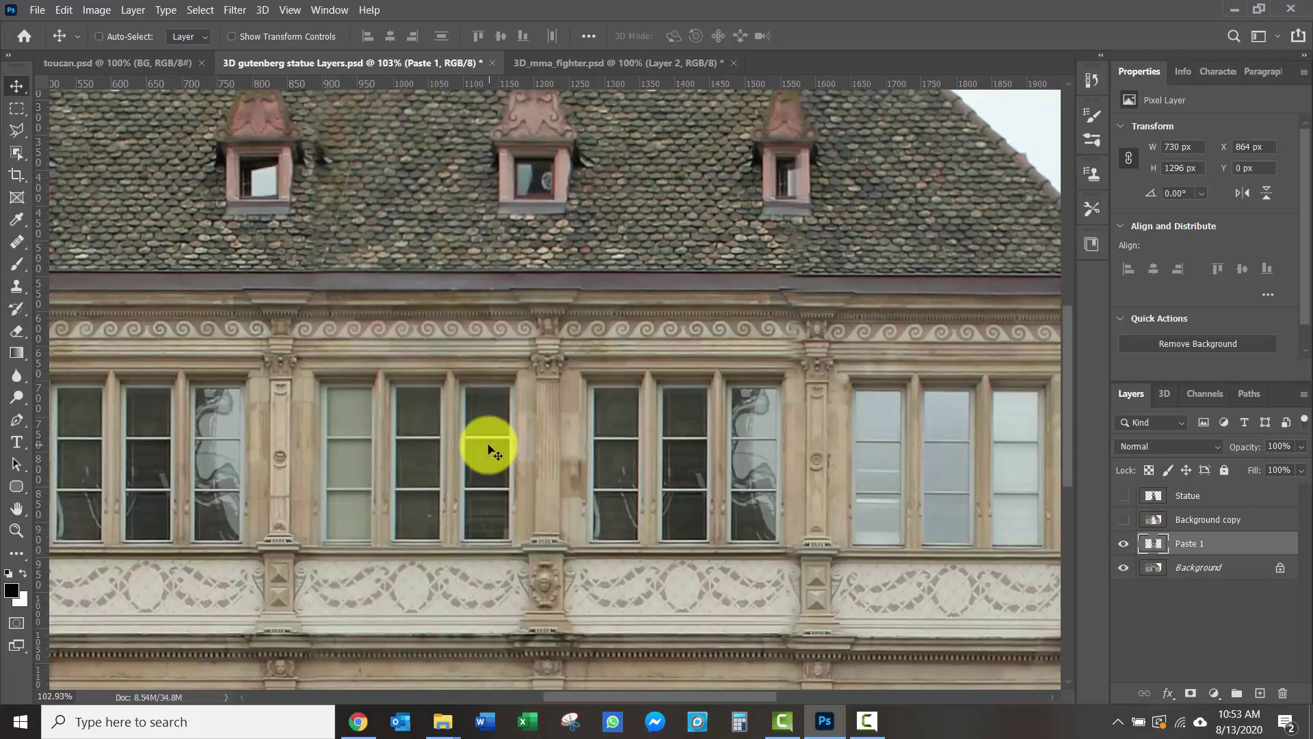
key("ctrl")
key("ctrl+t")
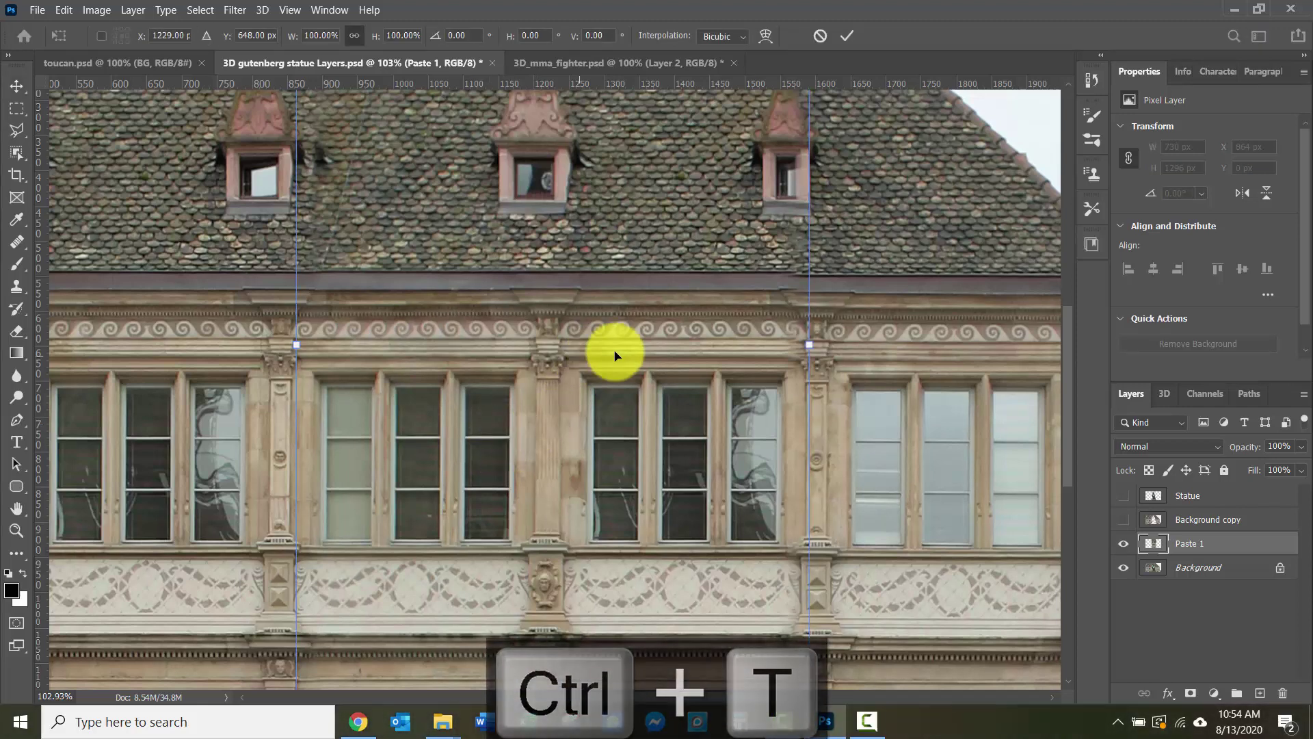
Distort the patch by pulling its top corner down to the roofline, then commit.
right_click(587, 309)
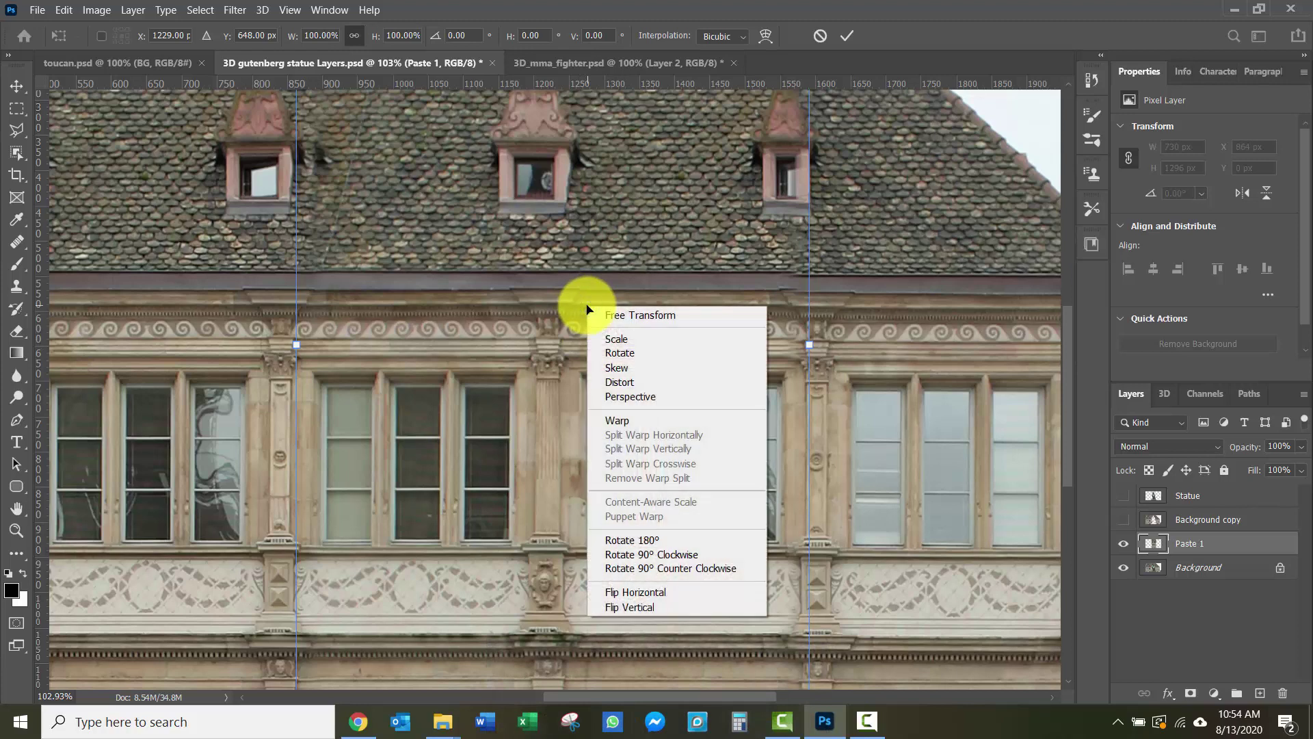
left_click(617, 383)
scroll(859, 162, "down", 2)
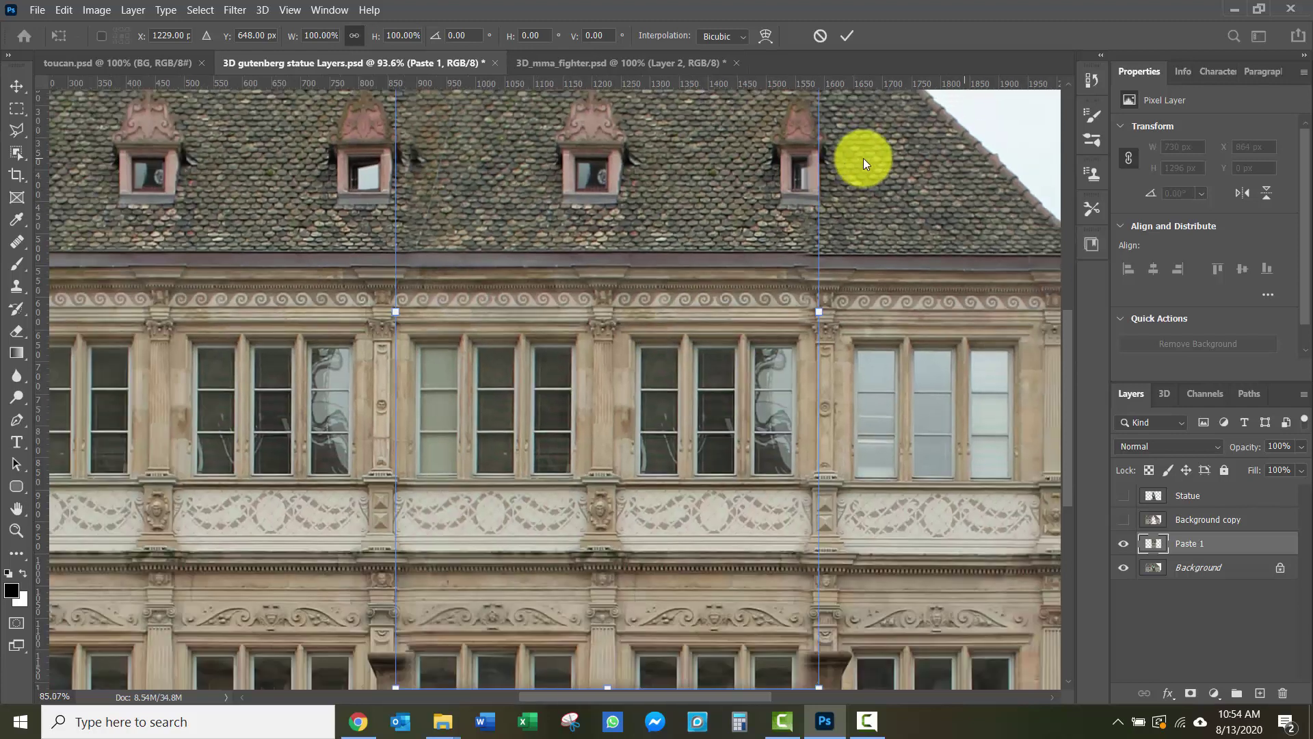
left_click_drag(753, 152, 650, 360)
scroll(631, 334, "up", 1)
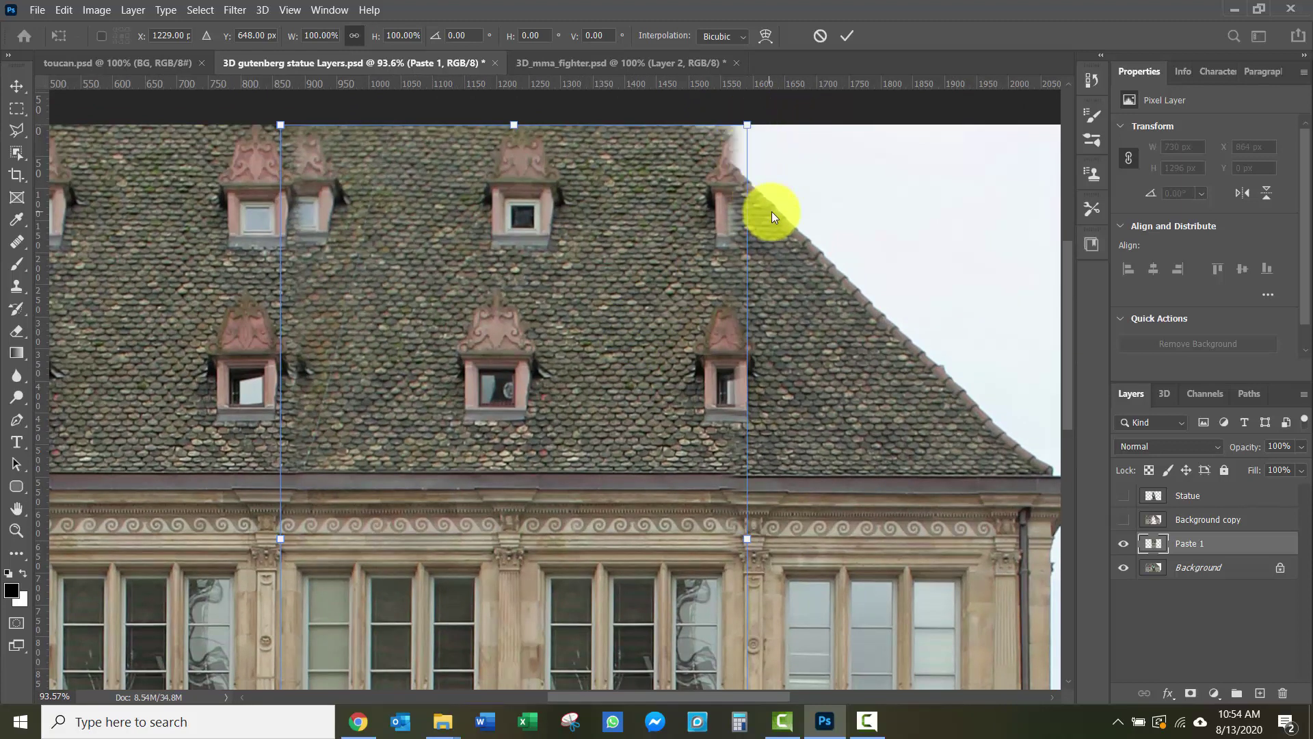
scroll(827, 215, "up", 2)
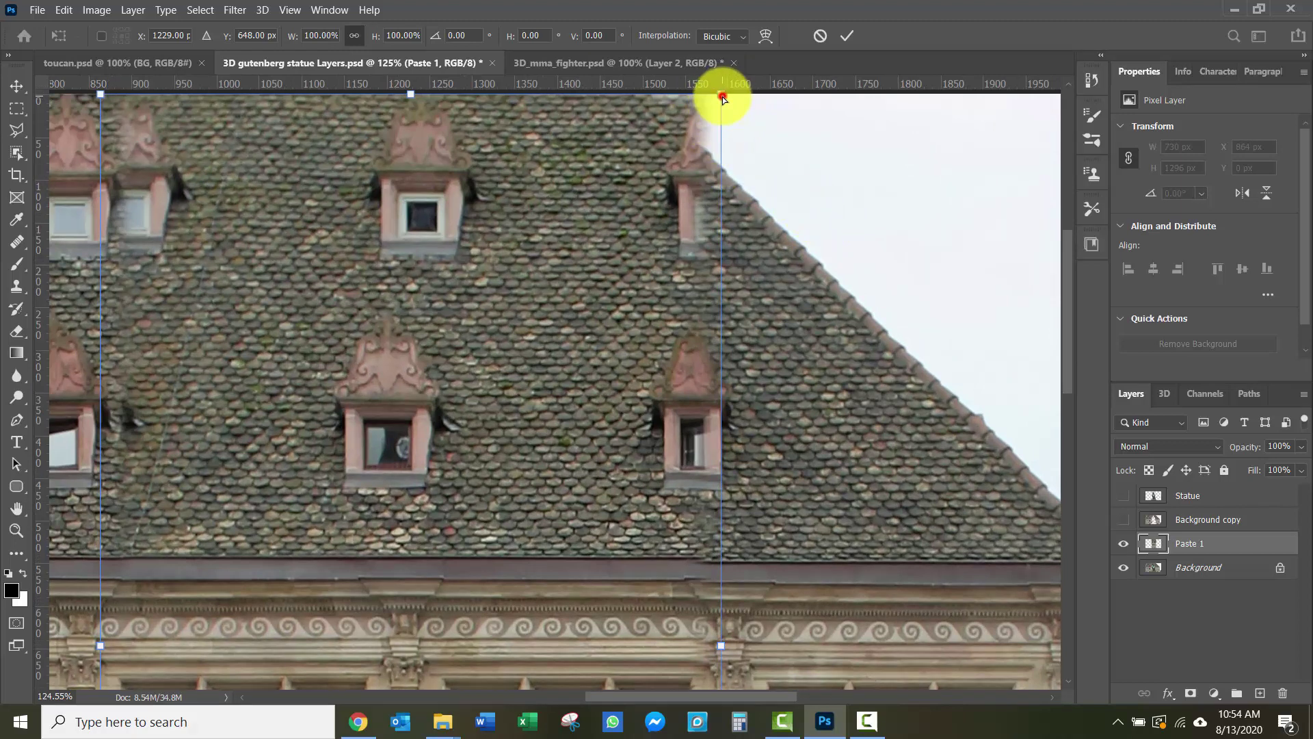
left_click_drag(722, 100, 721, 104)
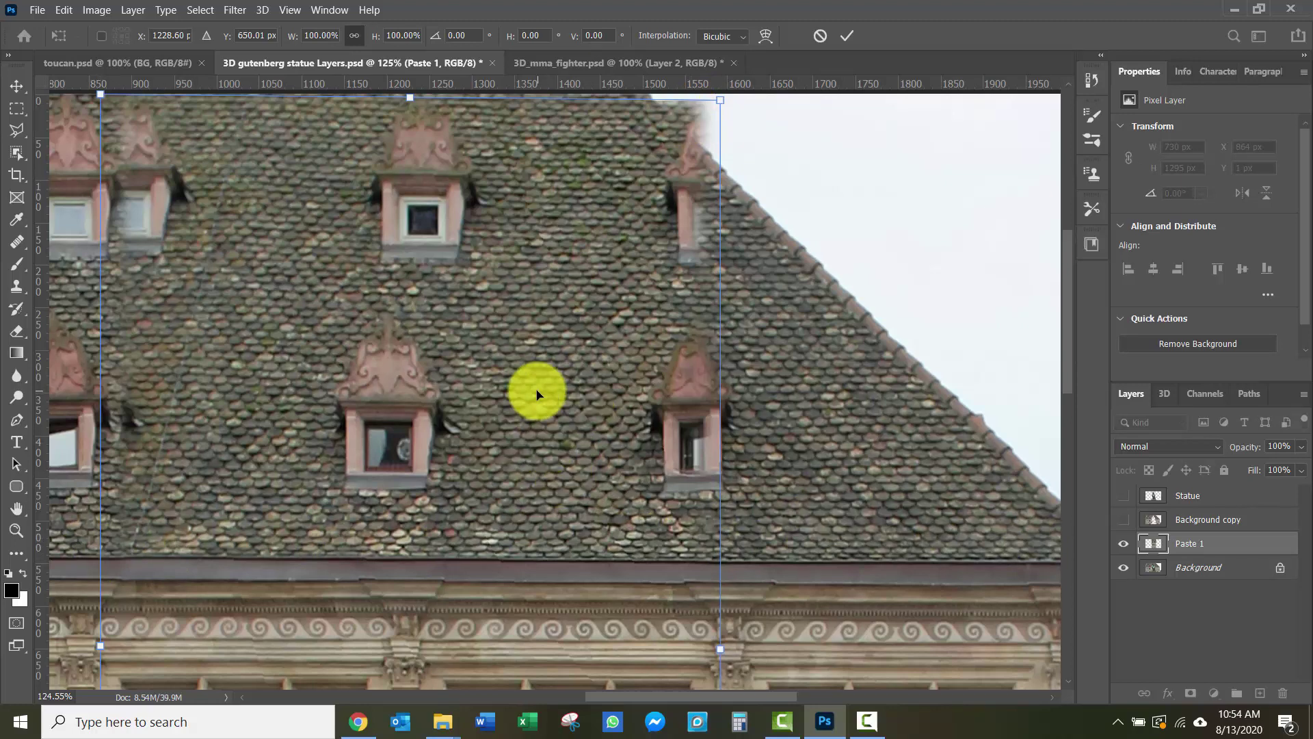
key("Return")
Fit the image, check the patch by toggling Background, and set a 0% hardness Eraser.
key("ctrl+0")
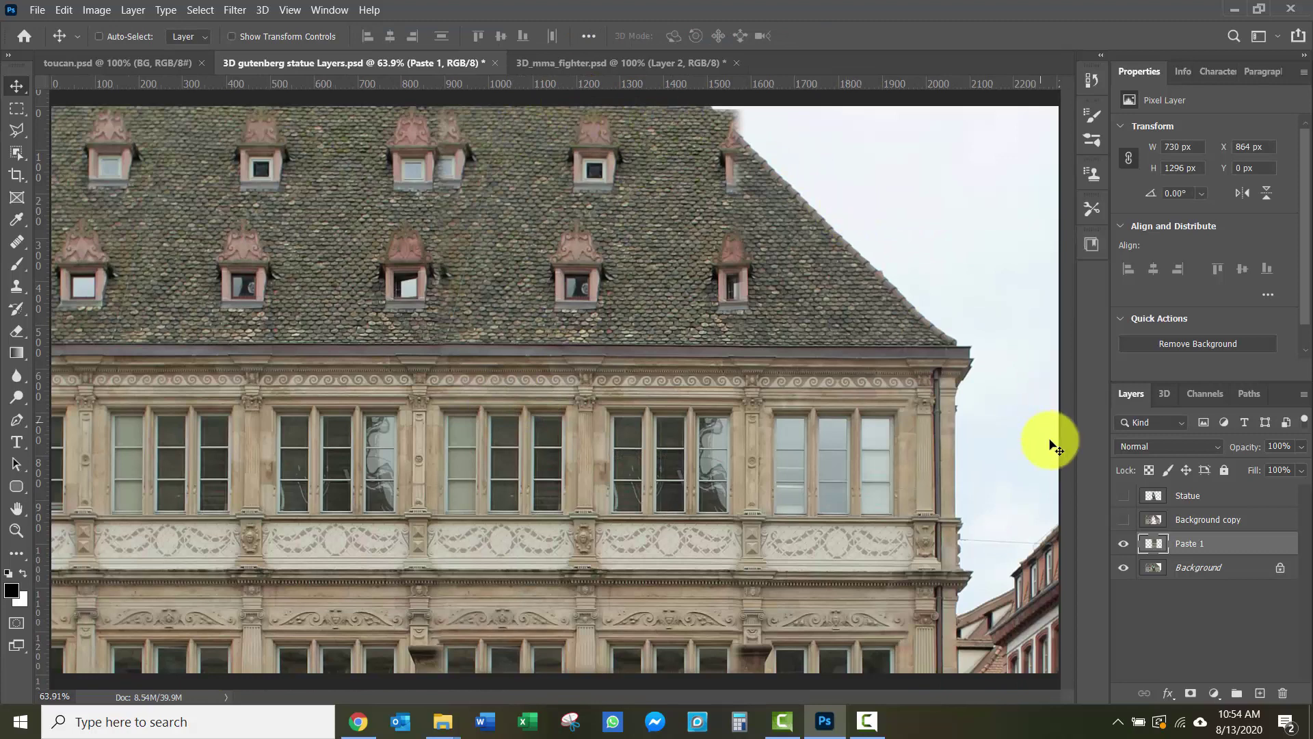
left_click(1123, 567)
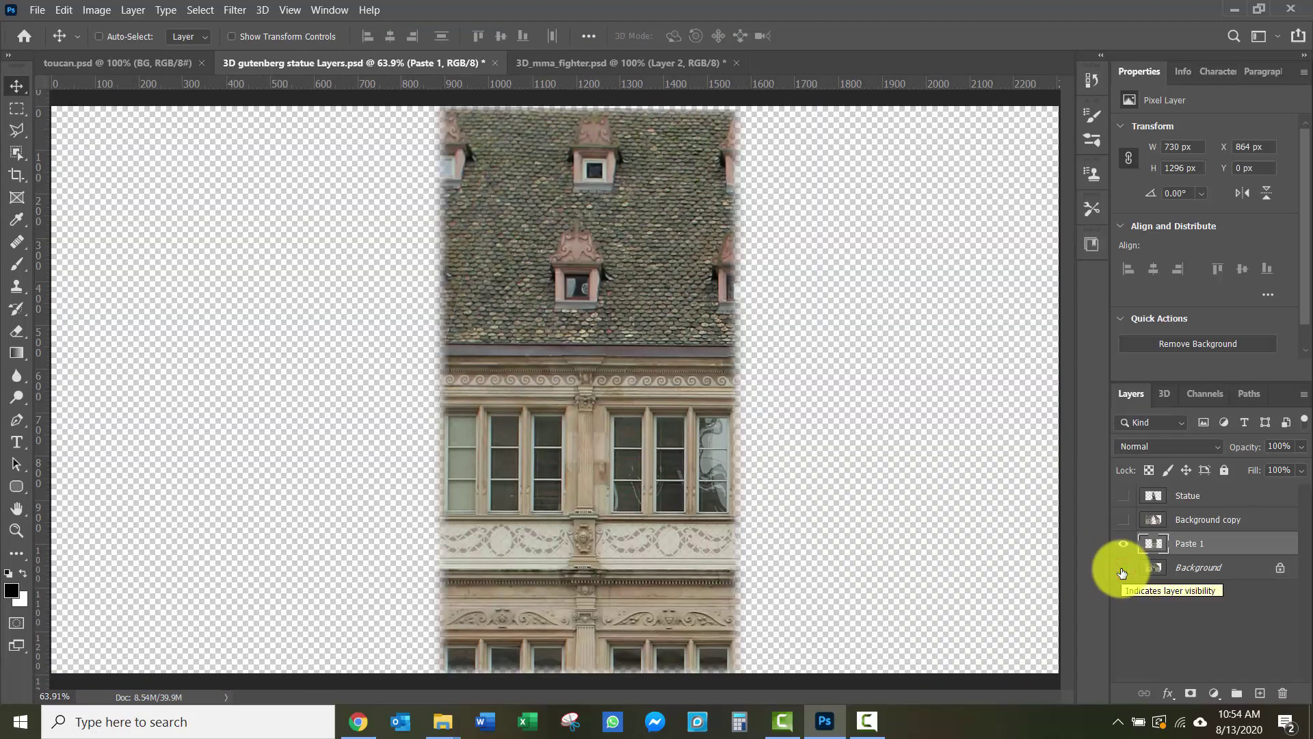
left_click(1123, 569)
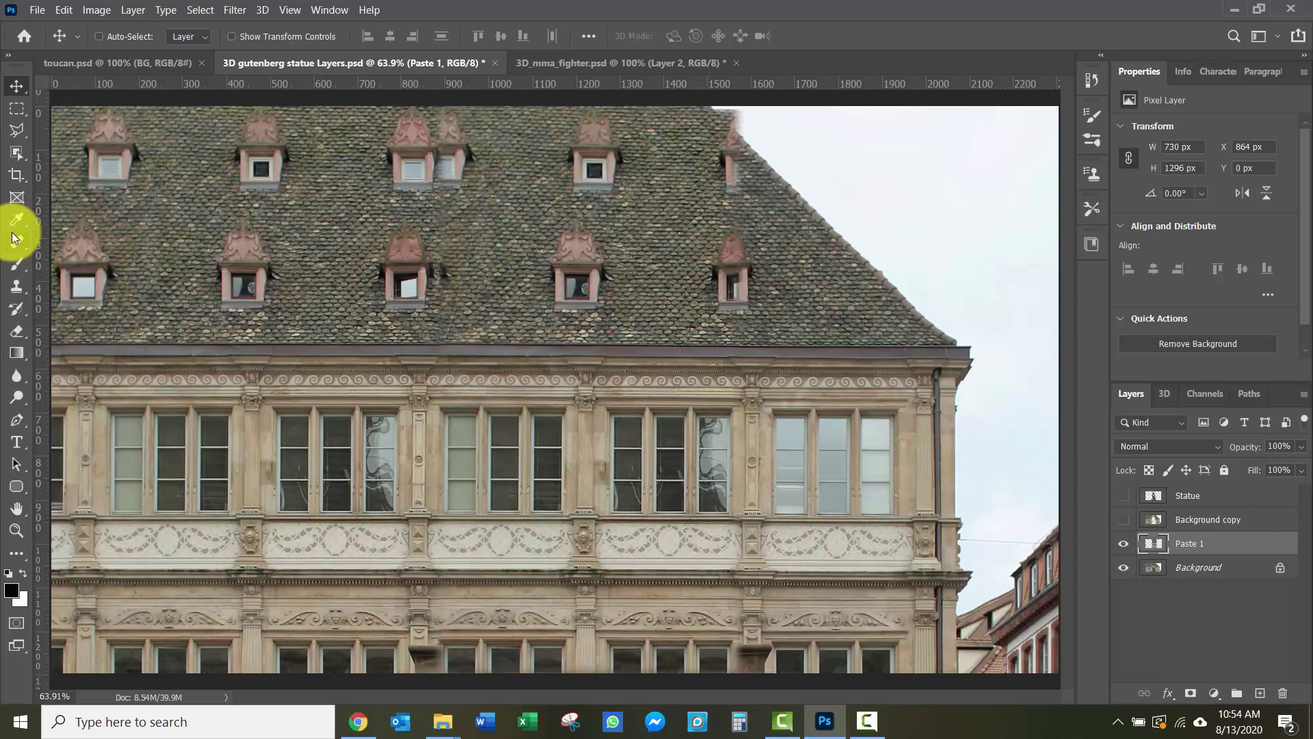
left_click(16, 337)
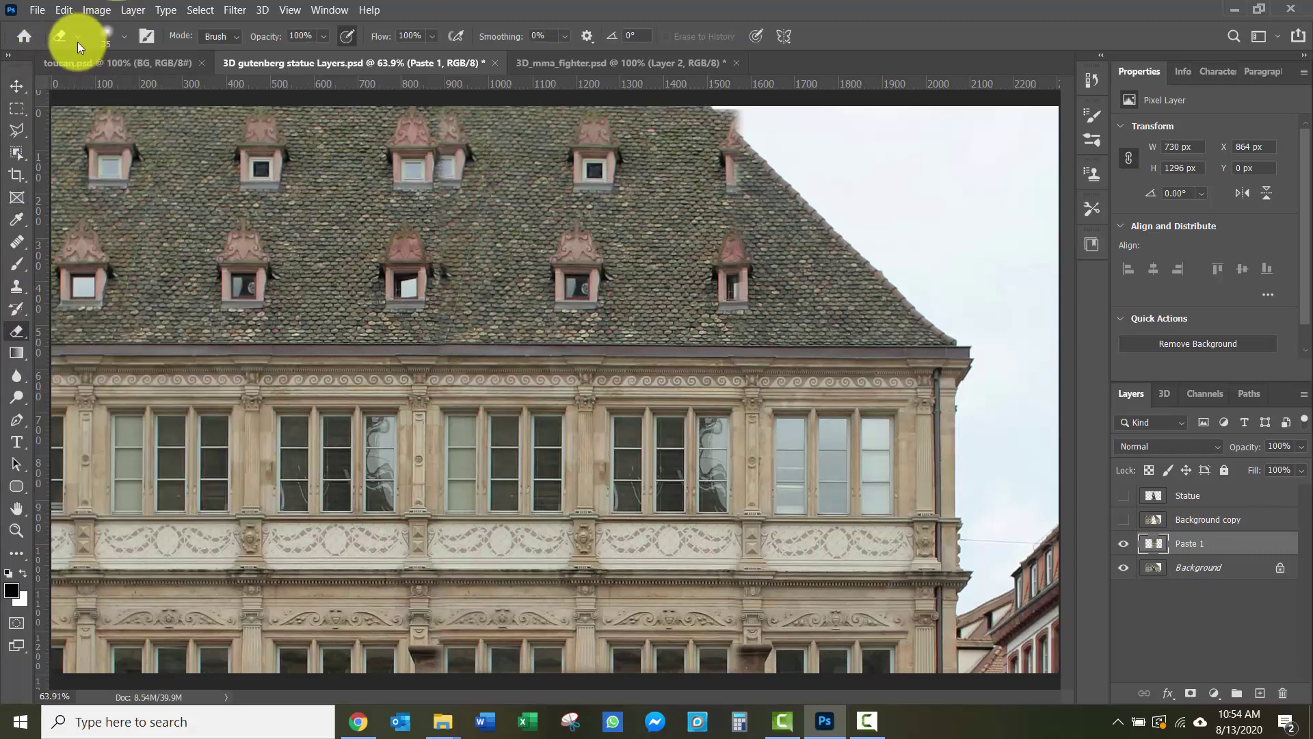
left_click(124, 36)
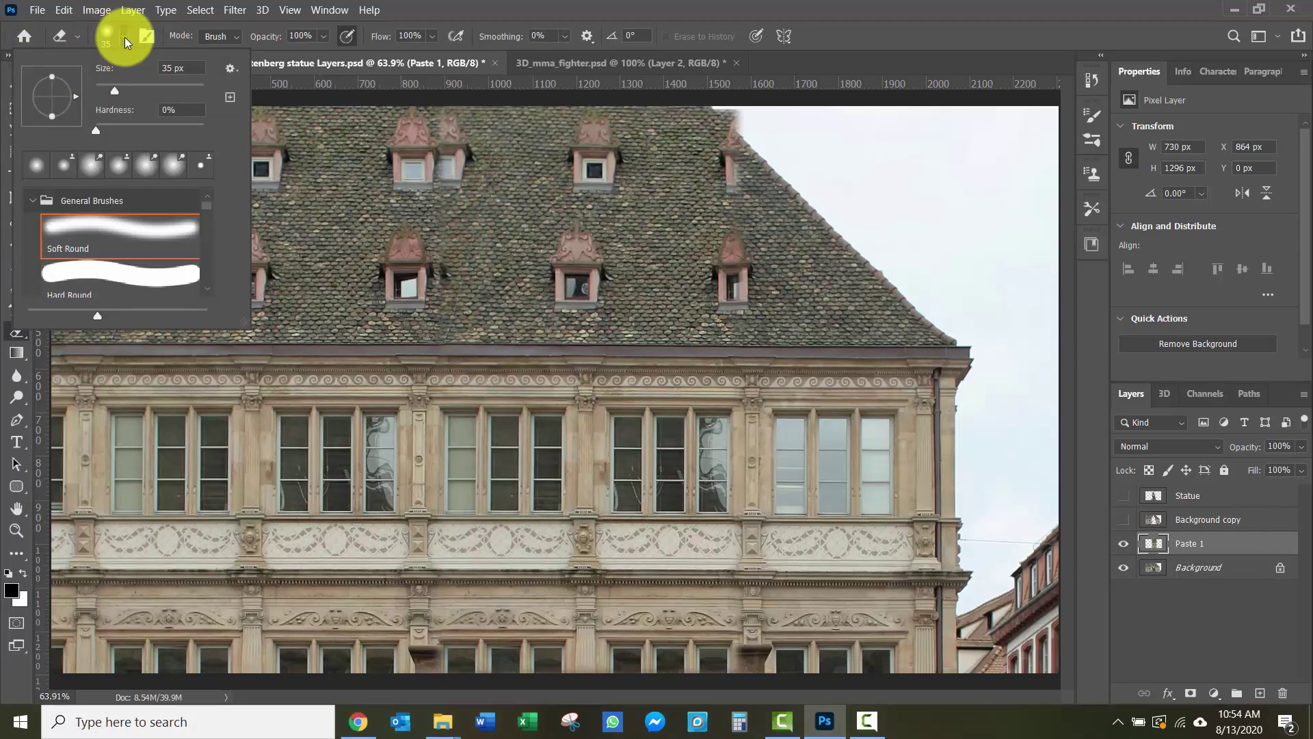
left_click(95, 131)
left_click(106, 35)
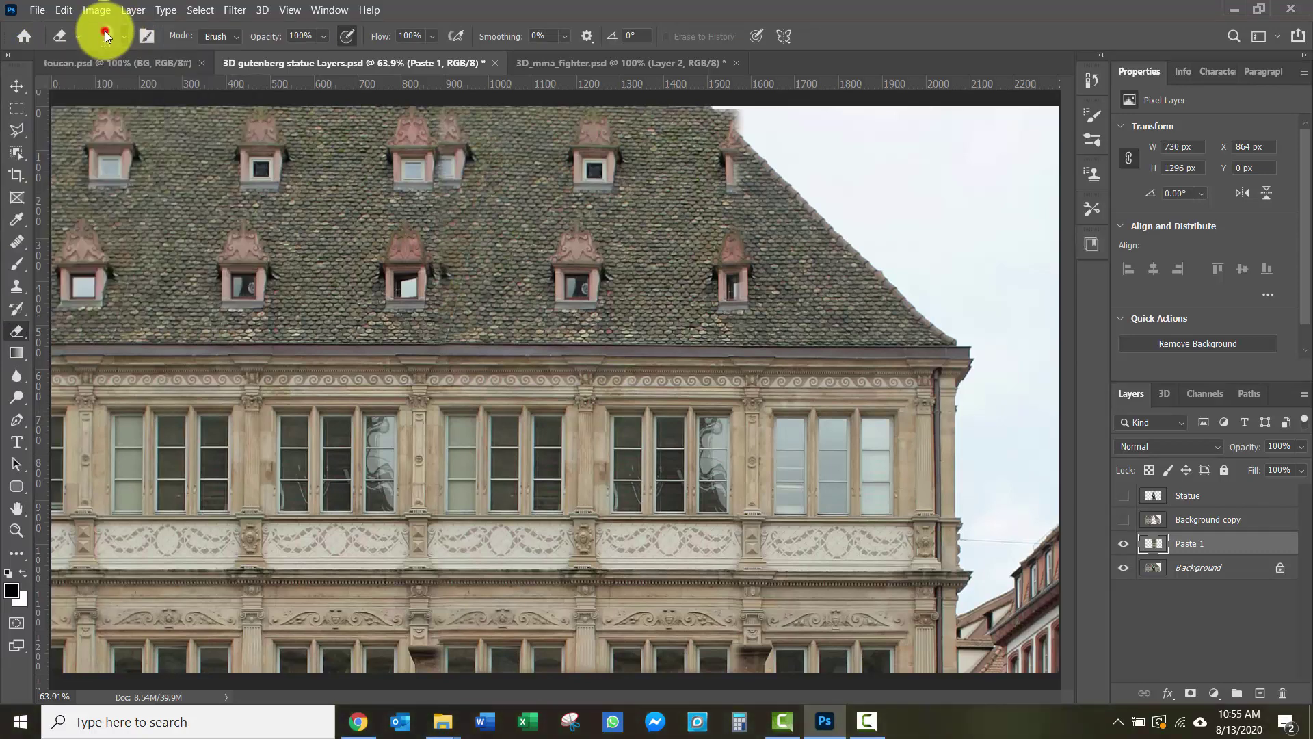
Softly erase the Paste 1 edges along the roof with an 80 px brush, redoing one stroke.
left_click(728, 130)
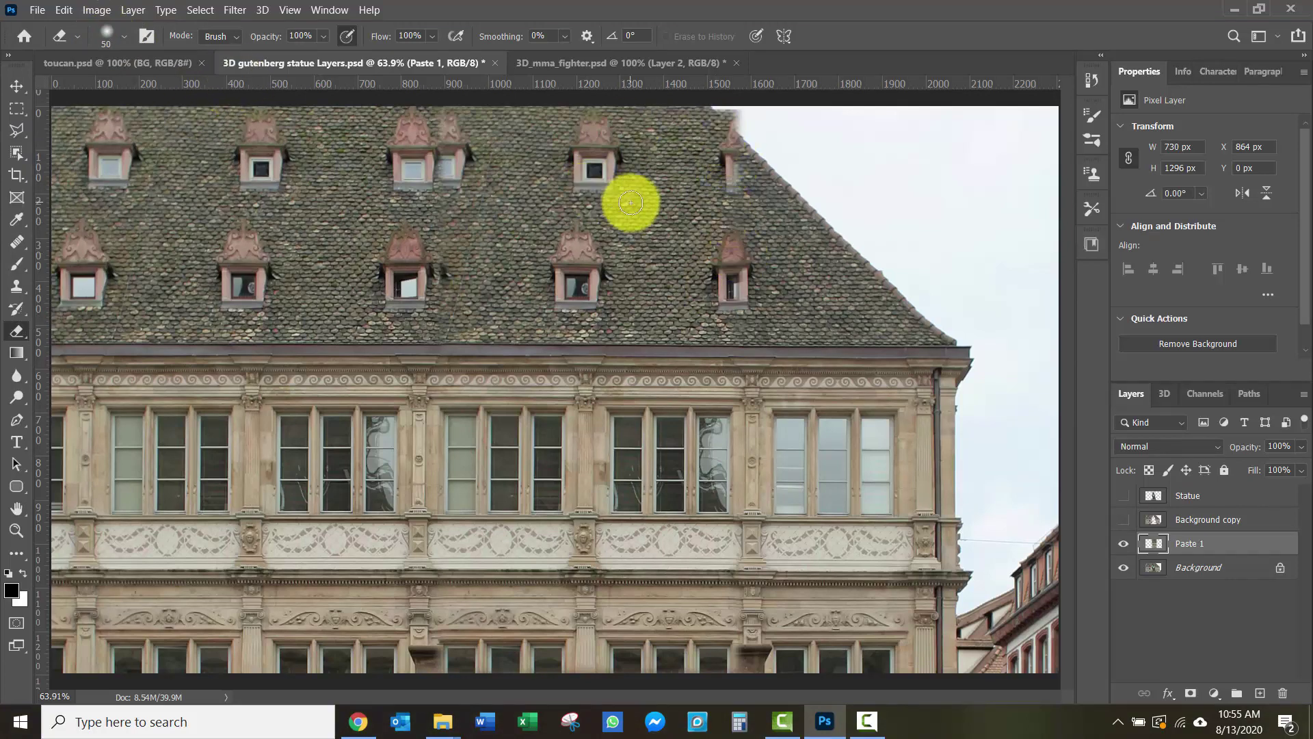
key("bracketright")
key("bracketright")
key("bracketright")
scroll(765, 161, "down", 2)
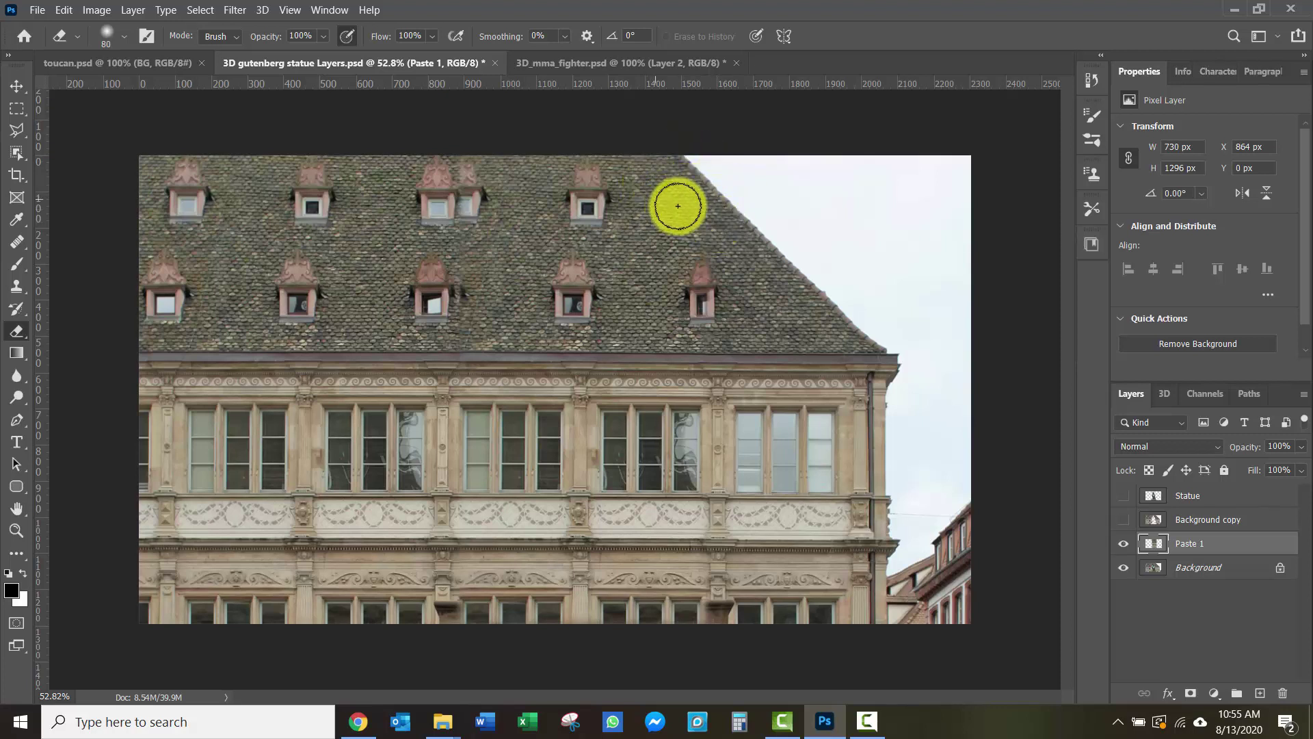
left_click(681, 249)
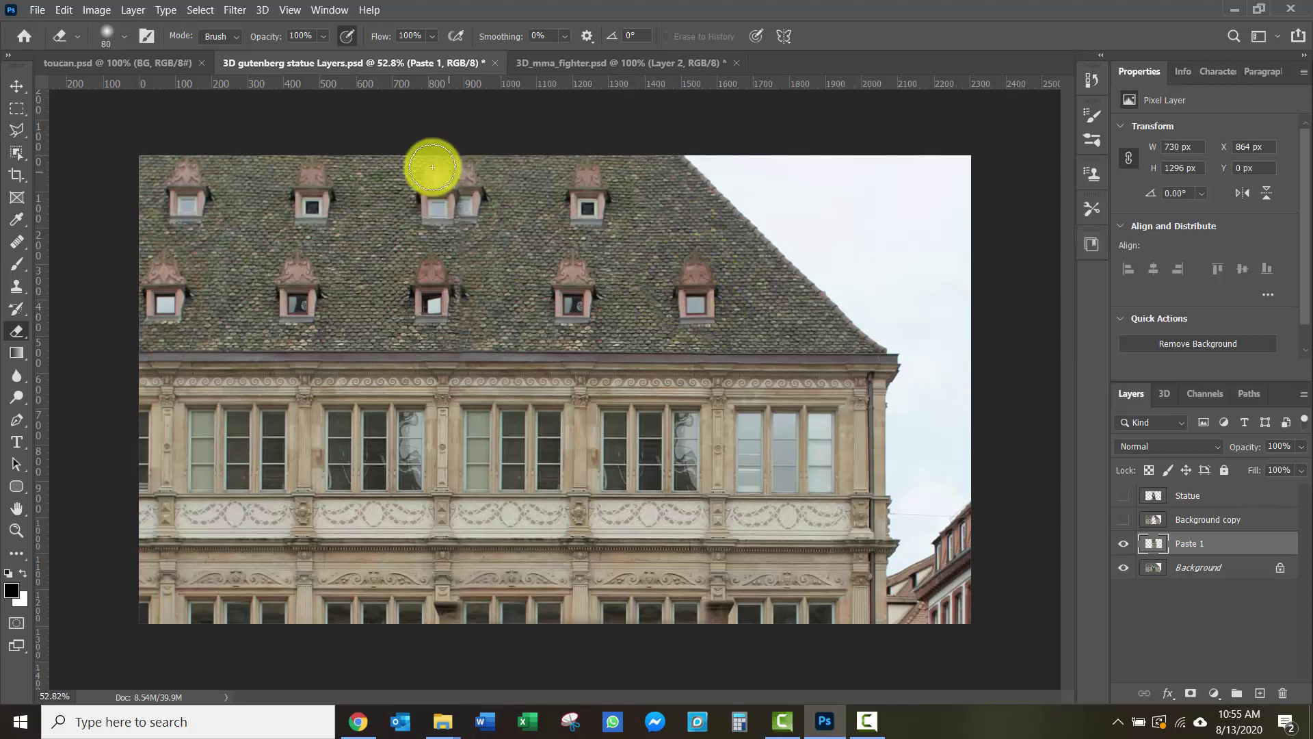
left_click(454, 171)
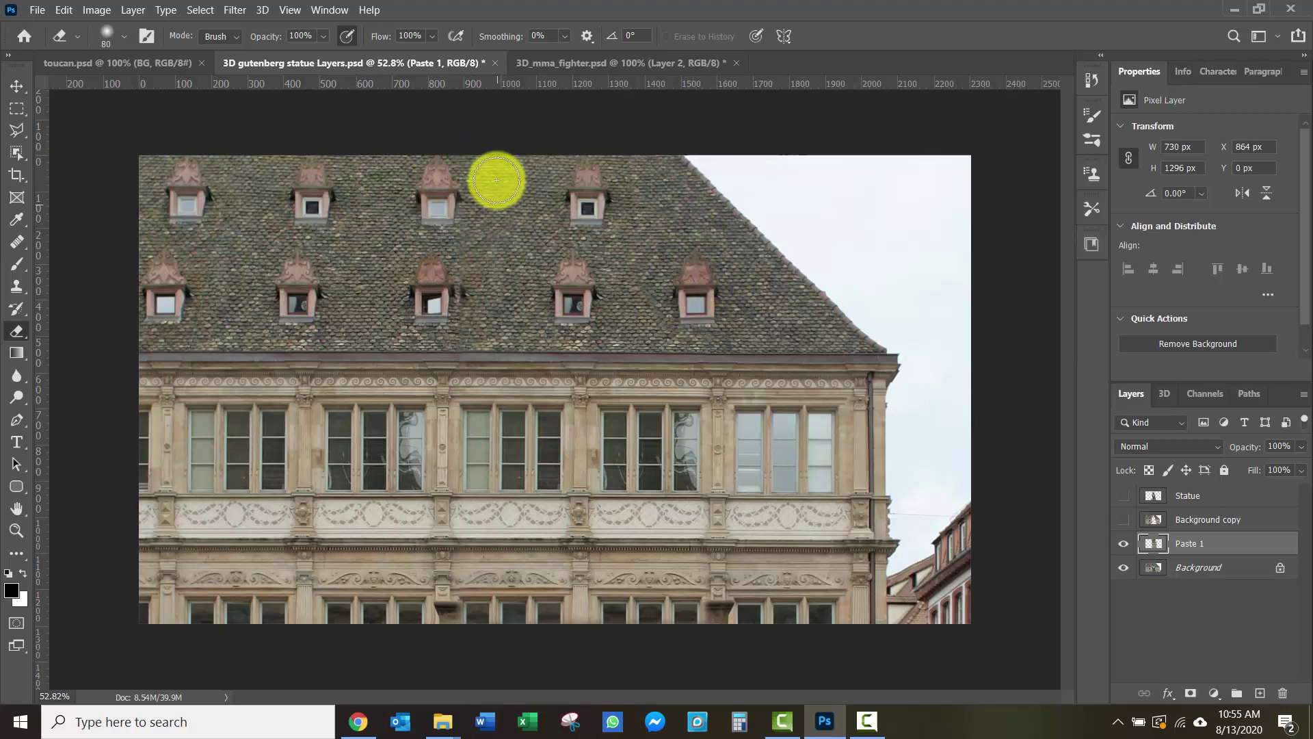
left_click(441, 247)
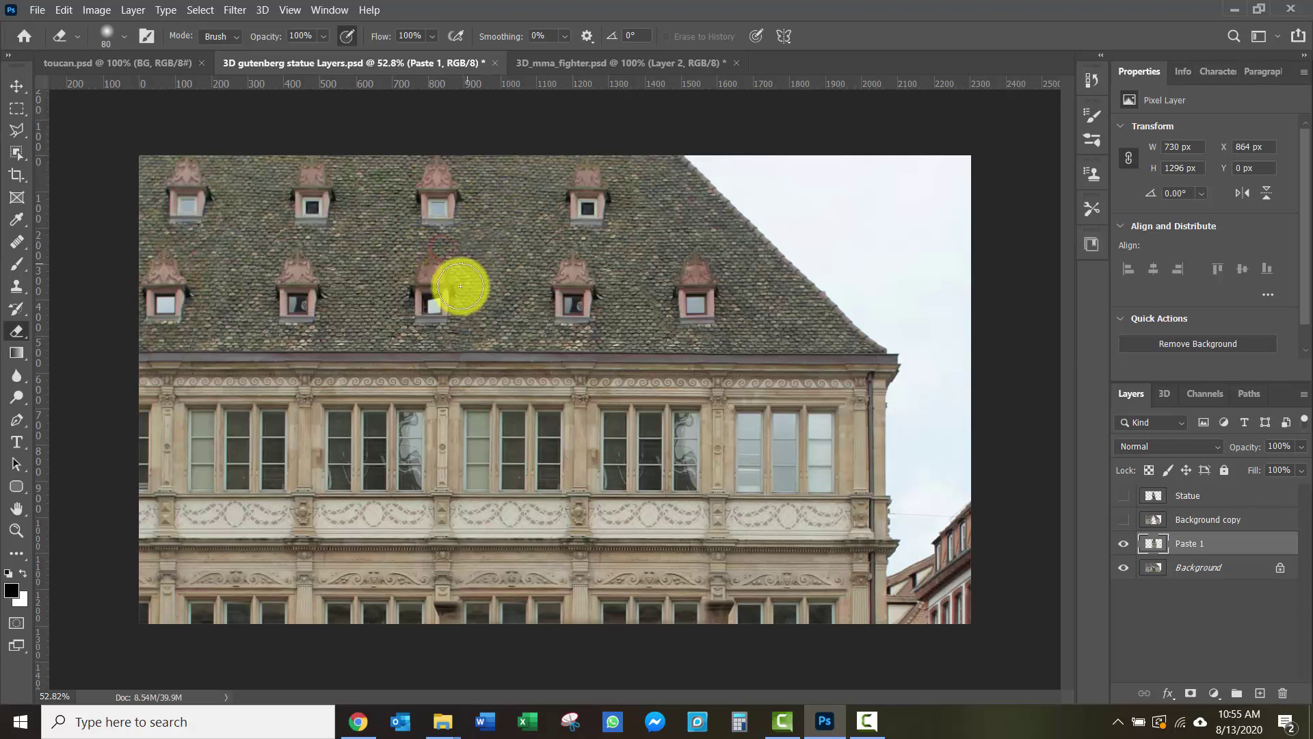
left_click(478, 302)
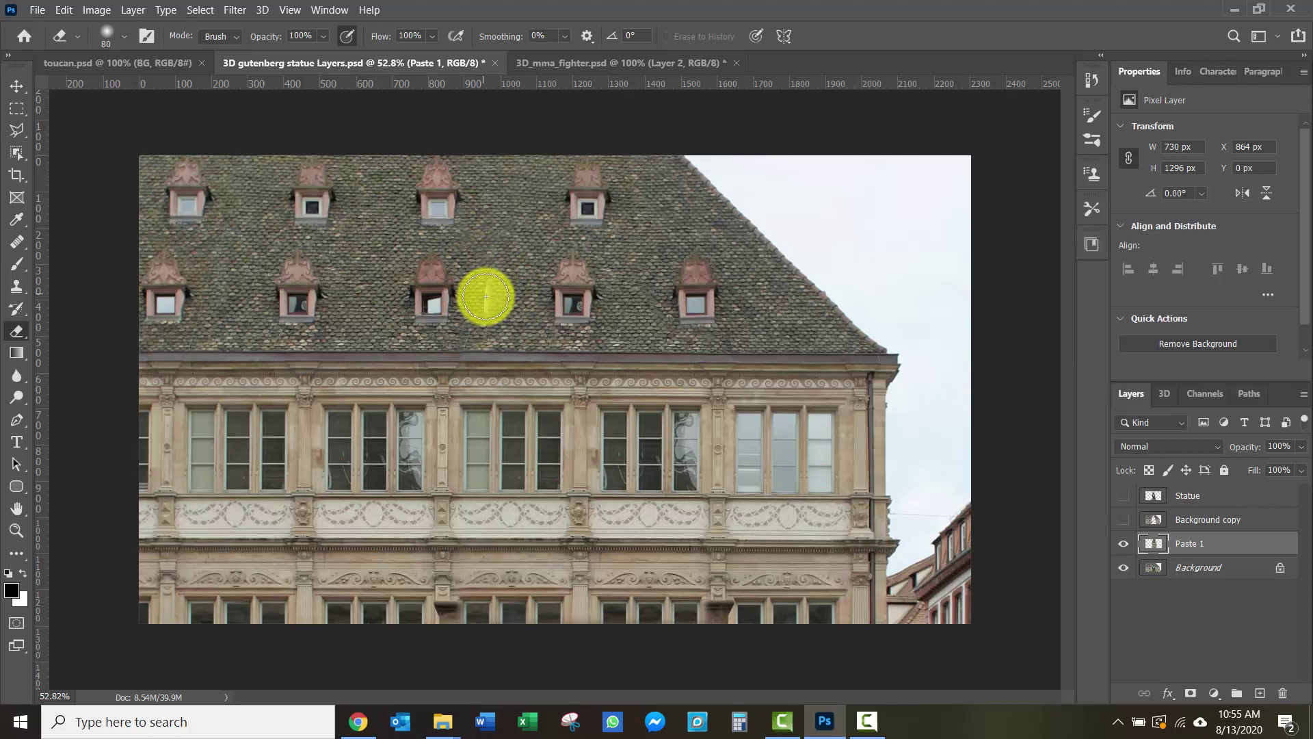
key("ctrl+z")
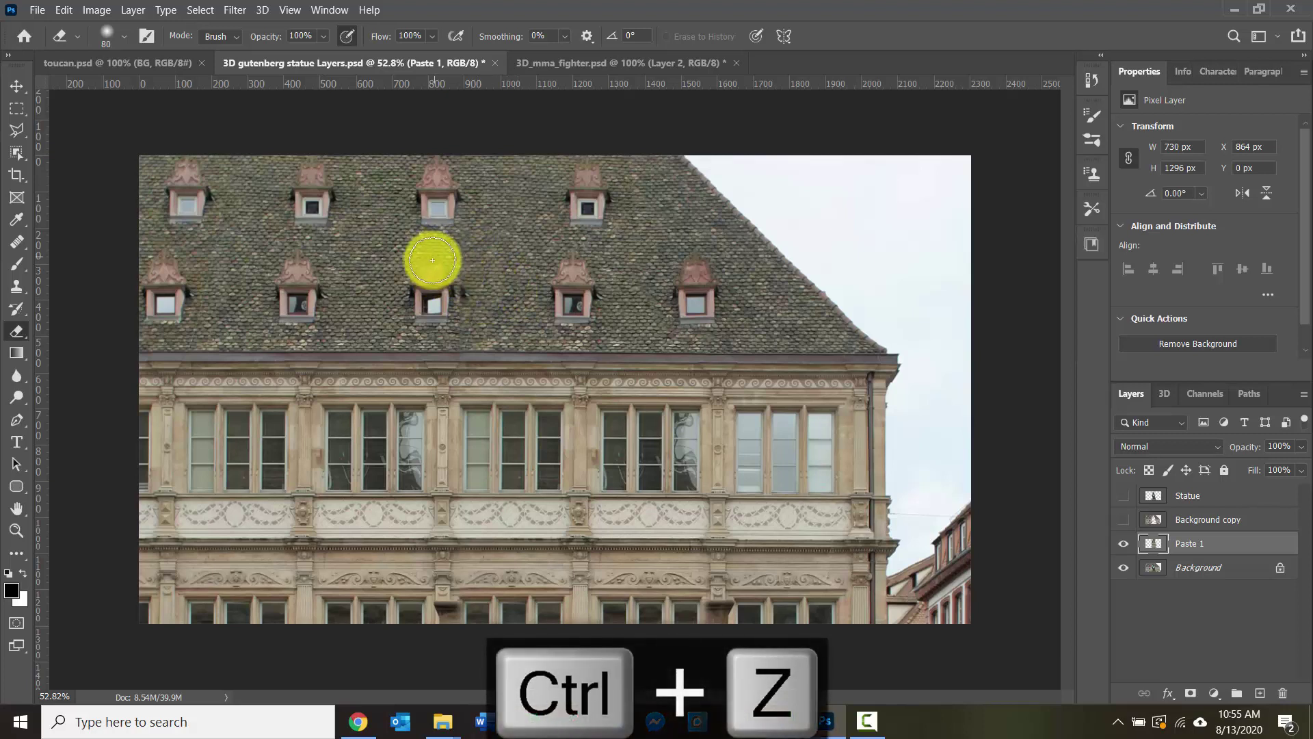
left_click(417, 246)
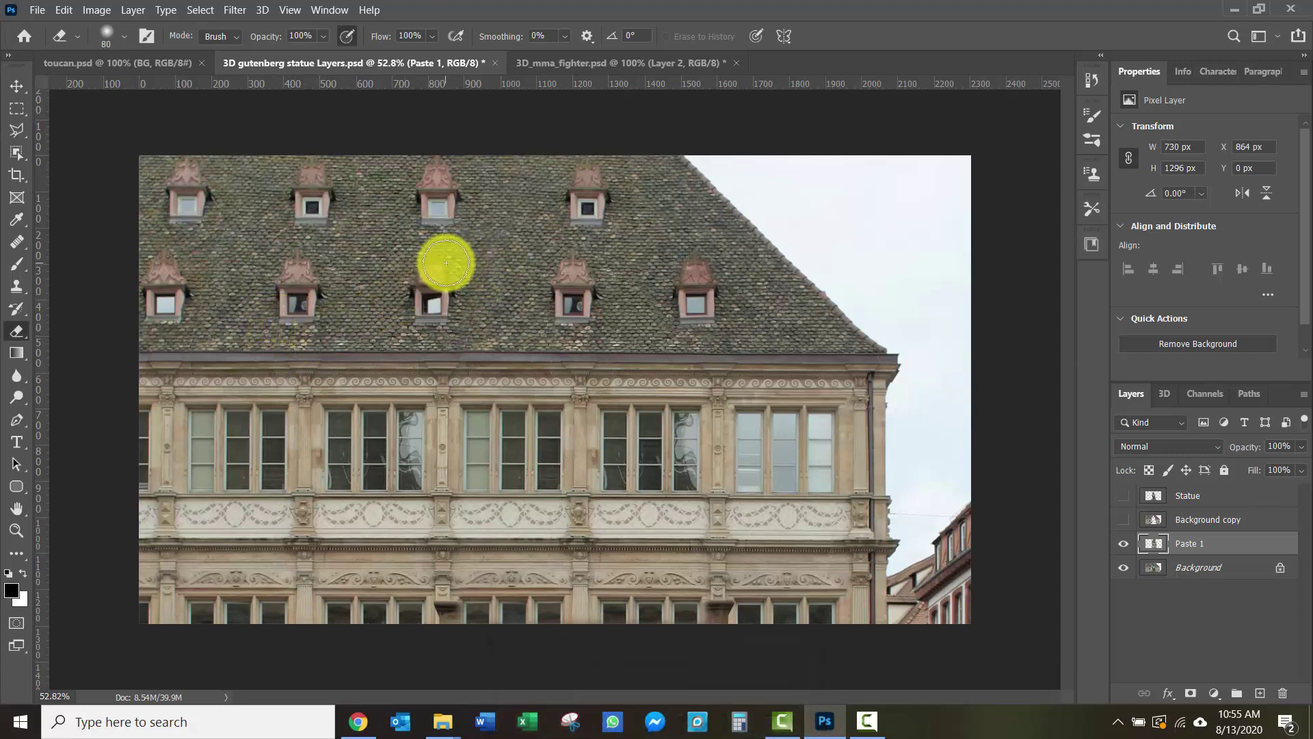
key("ctrl+minus")
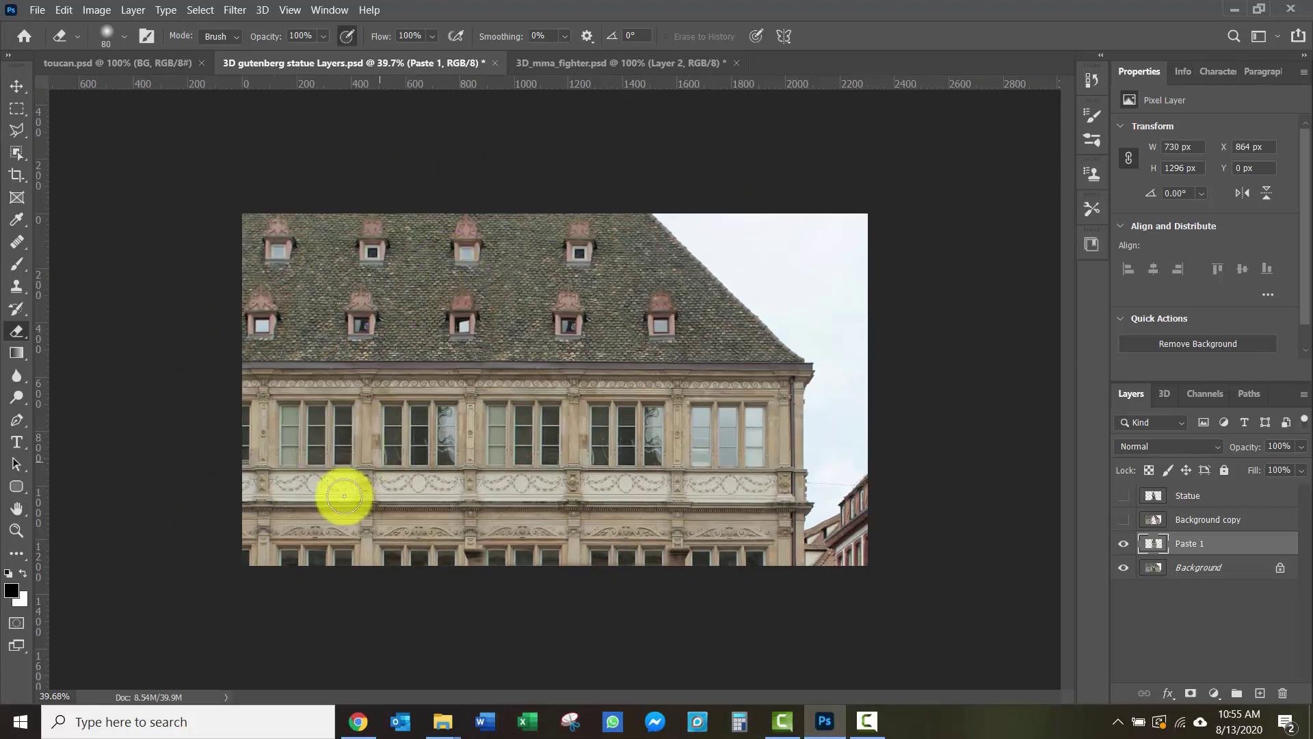
key("ctrl+plus")
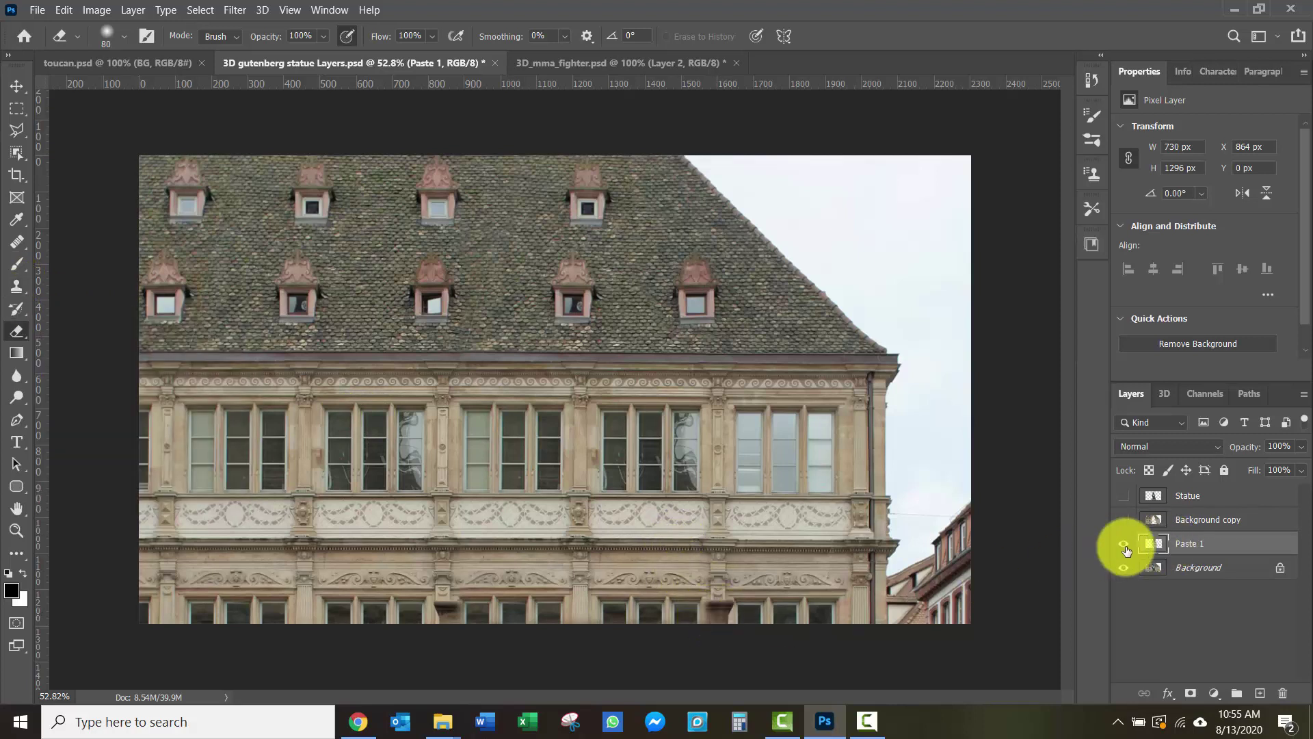
Select the Background layer, zoom to the facade bottom, and set Rectangular Marquee feather to 5 px.
left_click(1189, 571)
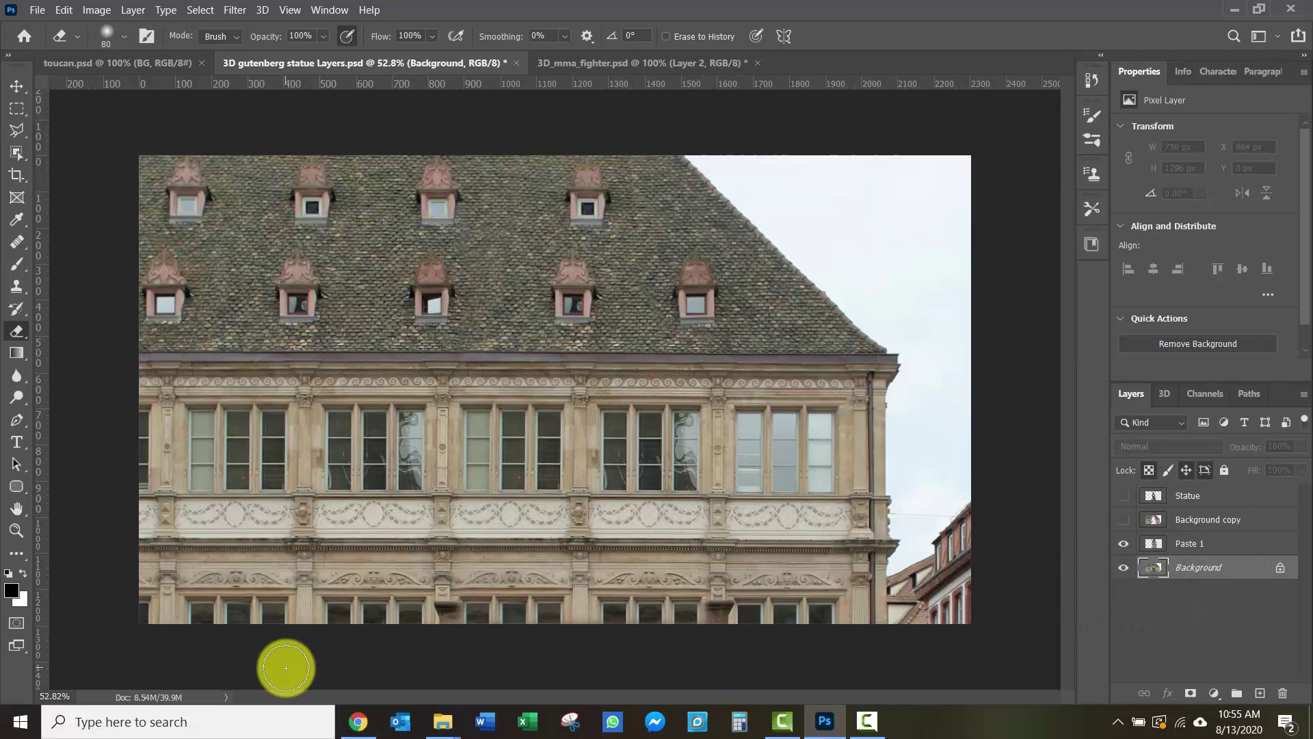
scroll(418, 672, "up", 2)
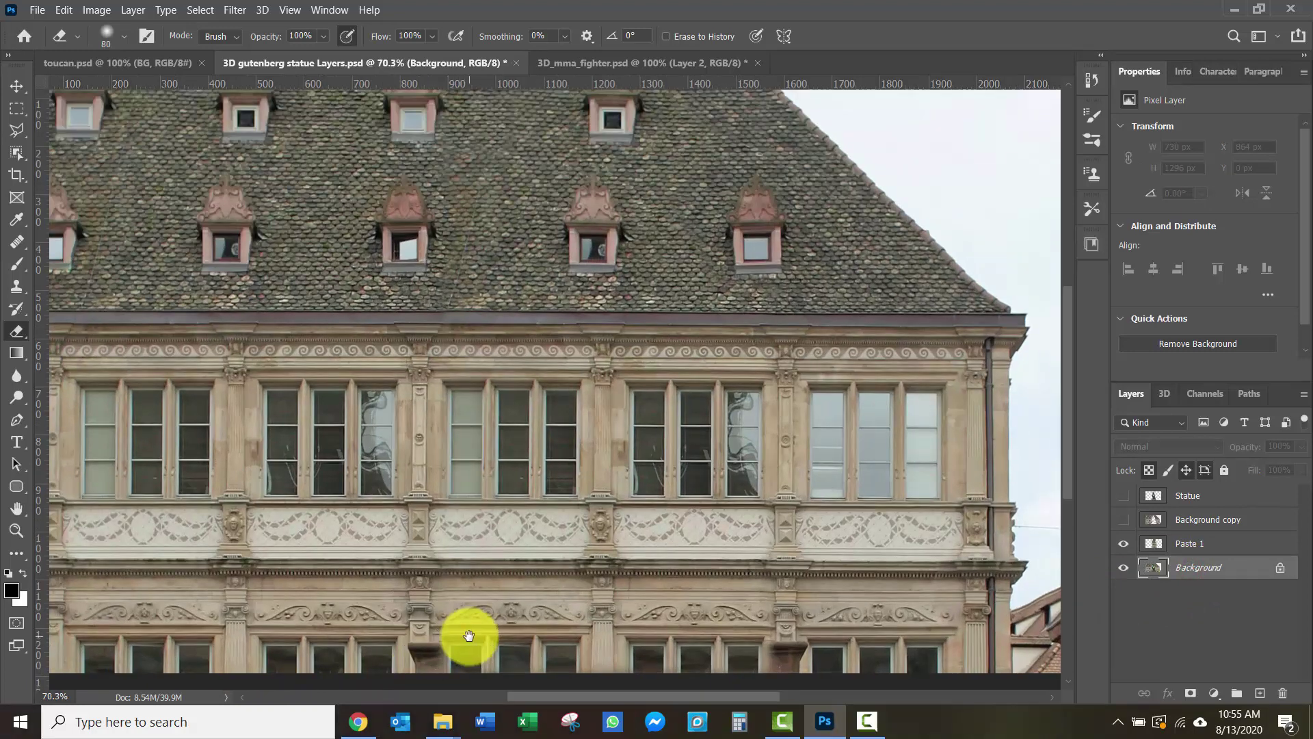
left_click_drag(468, 636, 536, 402)
scroll(533, 513, "up", 5)
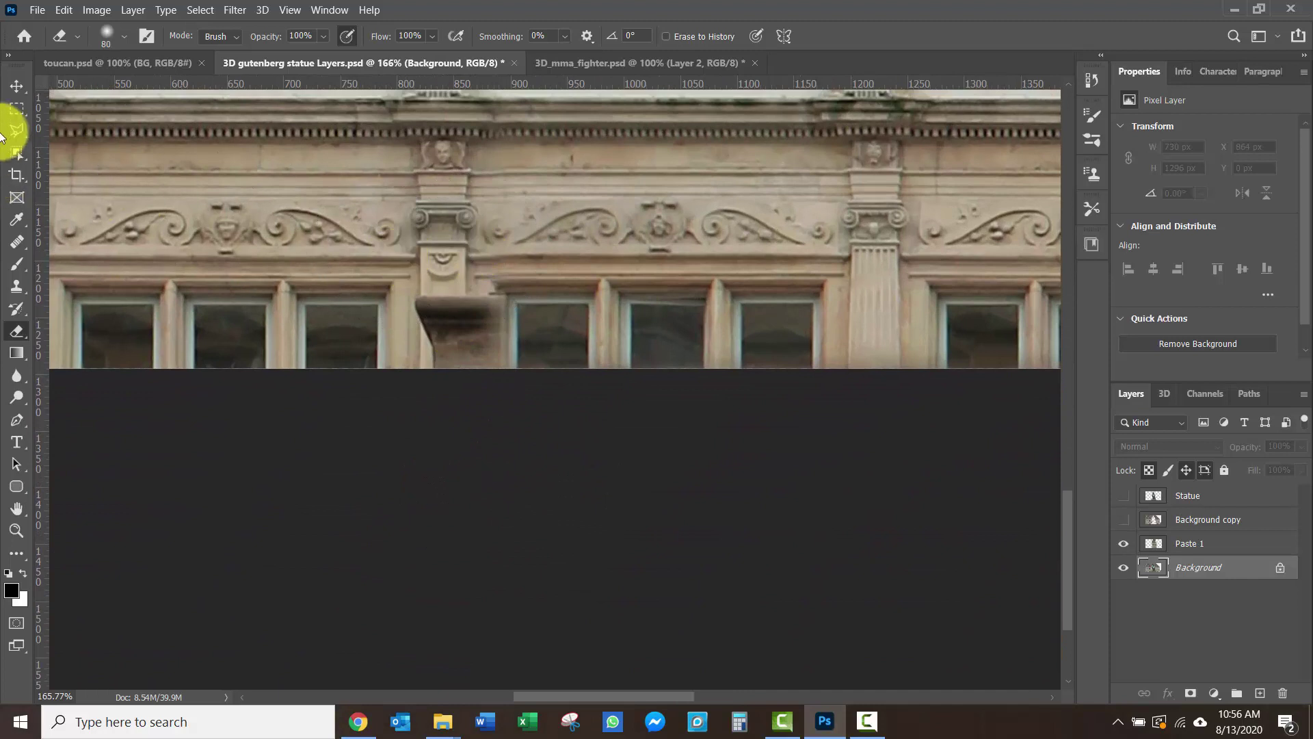
left_click(15, 112)
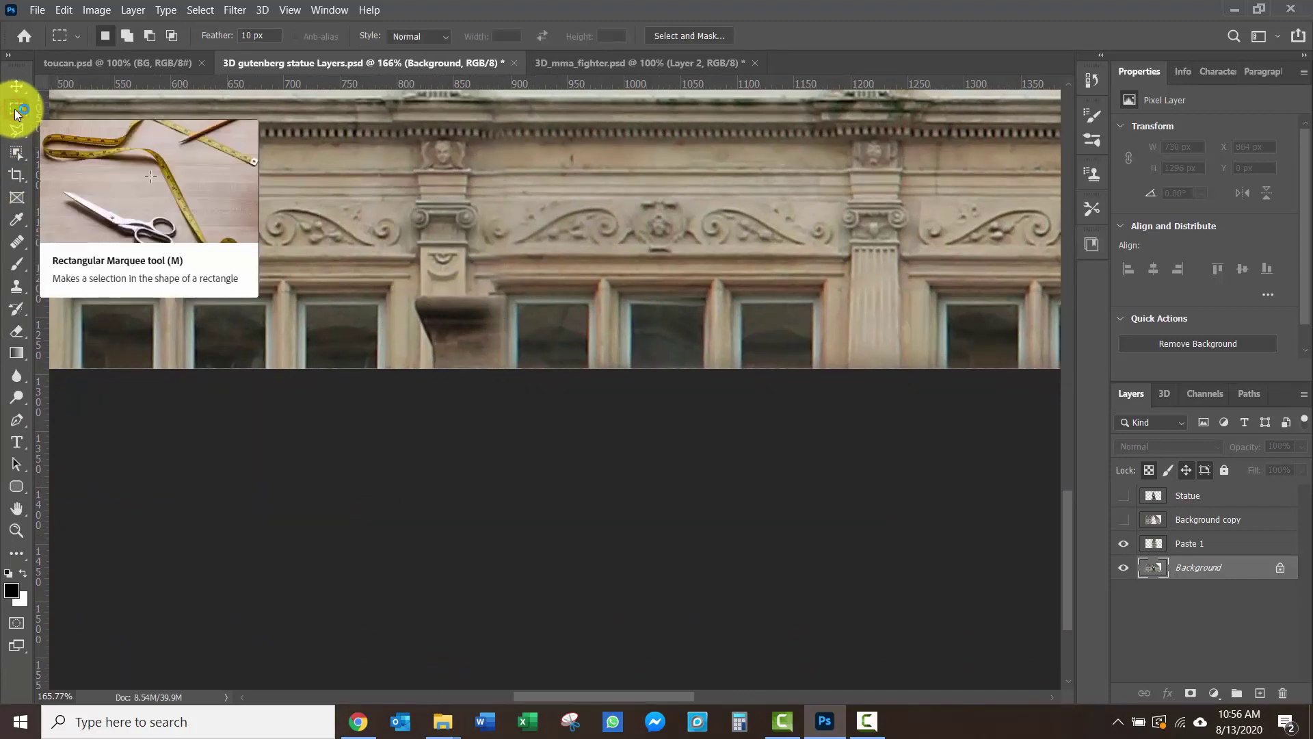
left_click(270, 38)
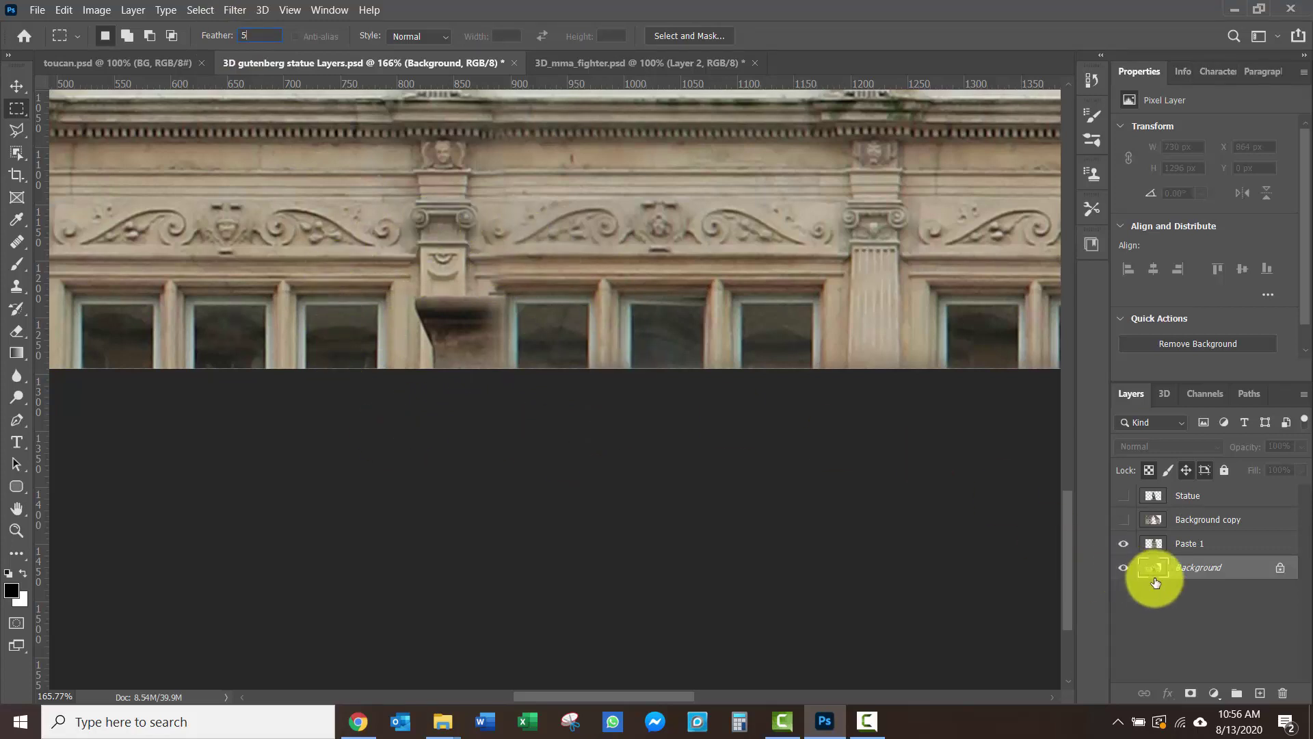
Compare the patch by toggling Background and Background copy visibility, then restore Background.
left_click(1124, 572)
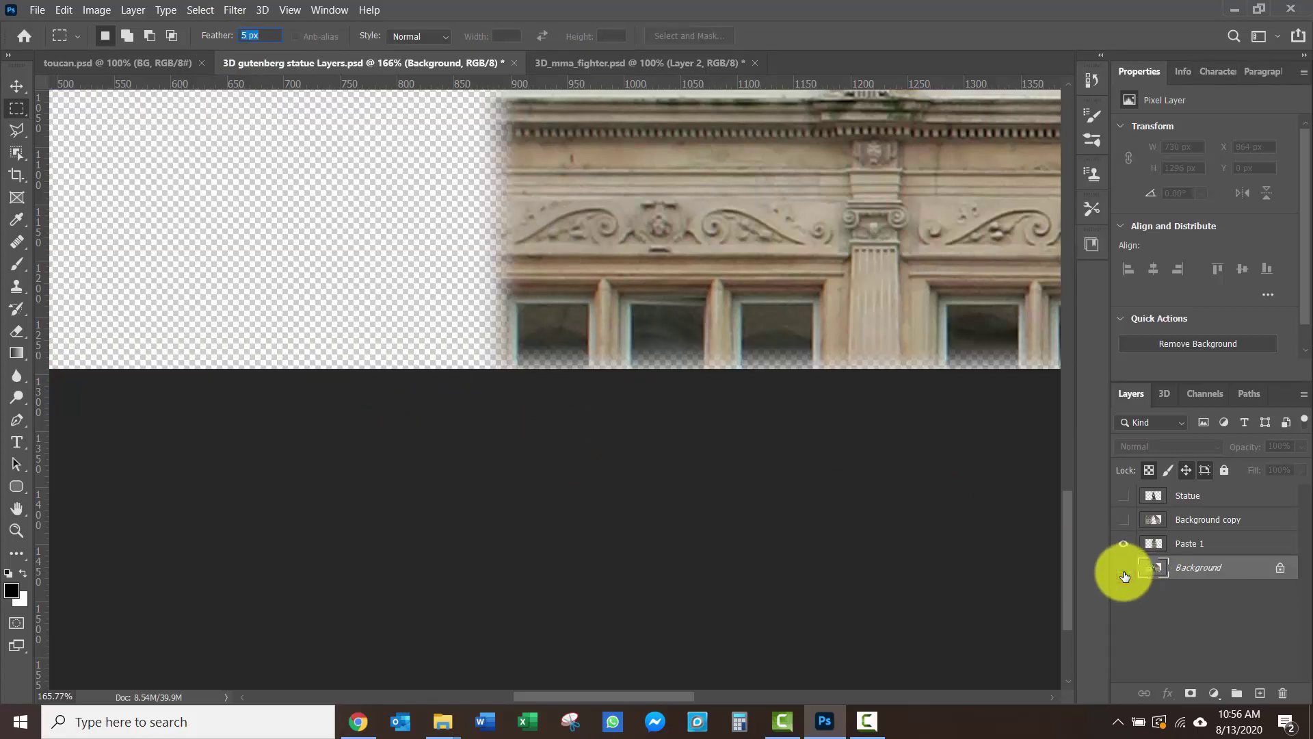
left_click(1123, 521)
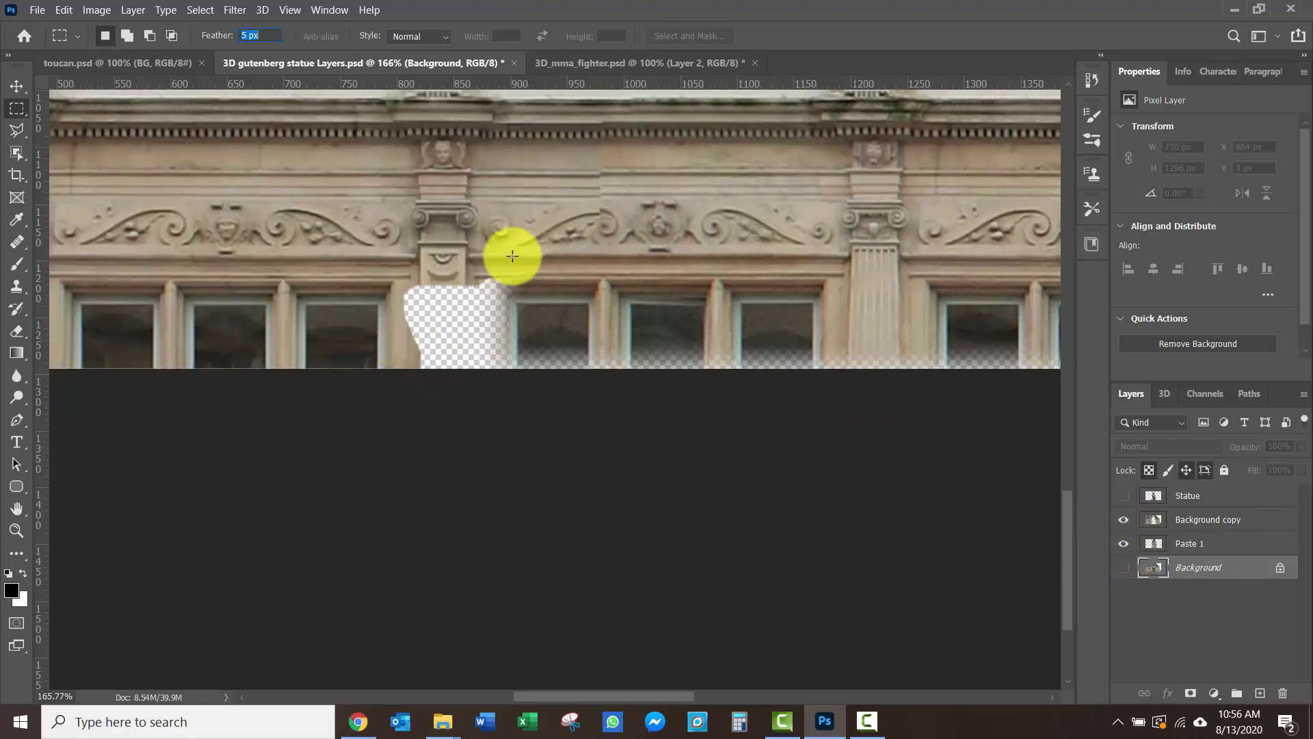
left_click(1123, 523)
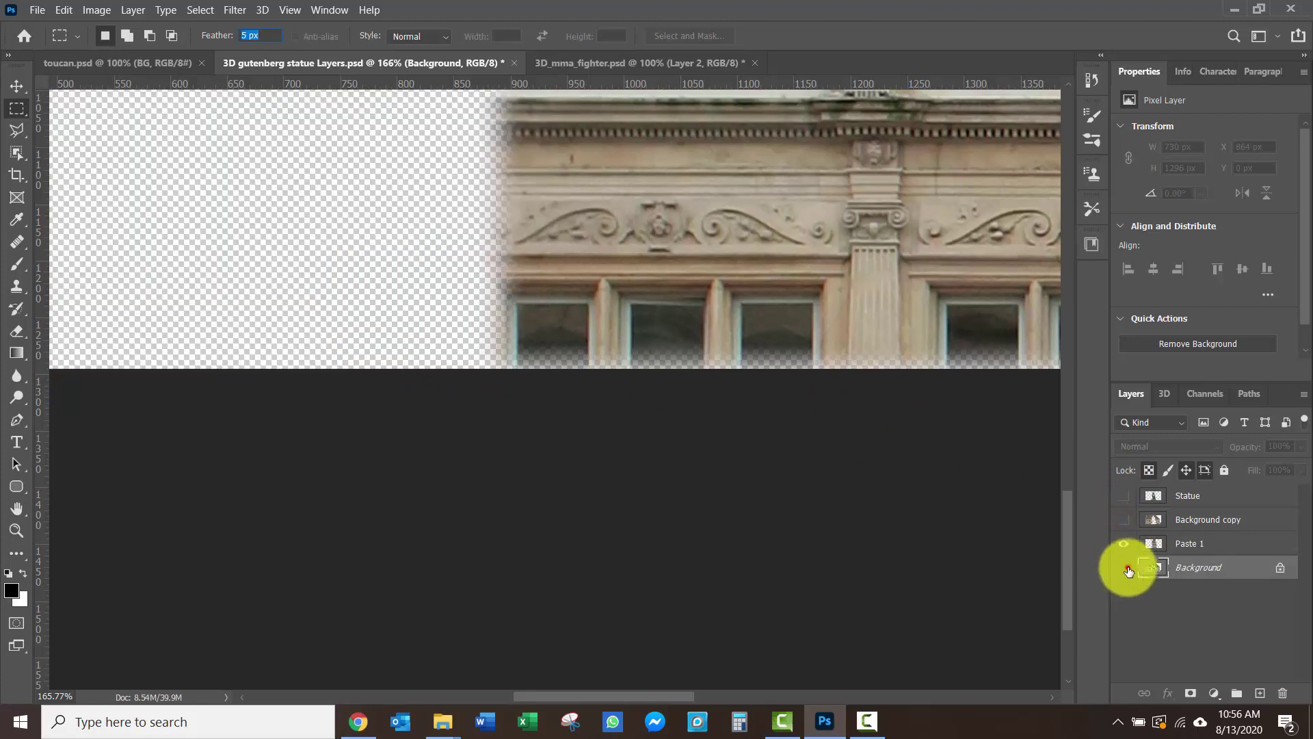
left_click(1124, 567)
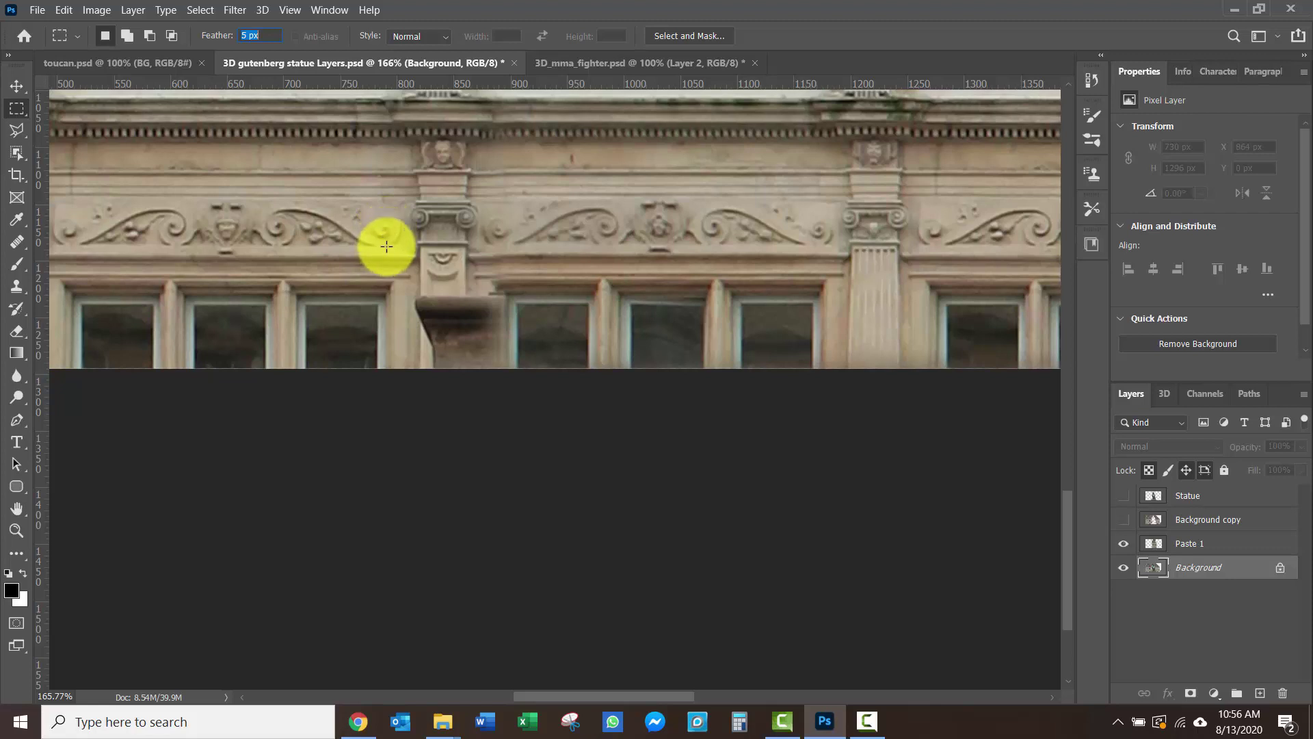
Marquee the dark smudge beneath the pilaster at the facade bottom.
left_click_drag(387, 241, 531, 401)
scroll(818, 340, "down", 2)
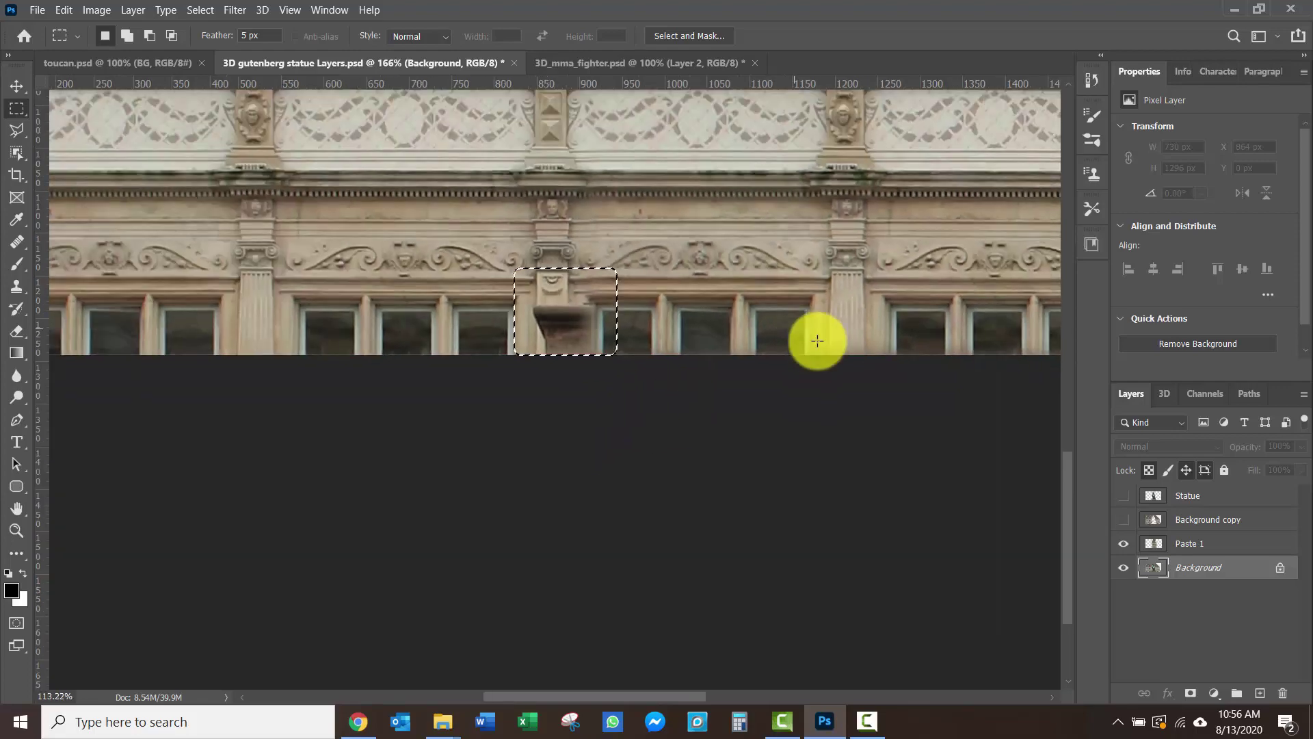
scroll(817, 341, "down", 2)
scroll(783, 670, "up", 3)
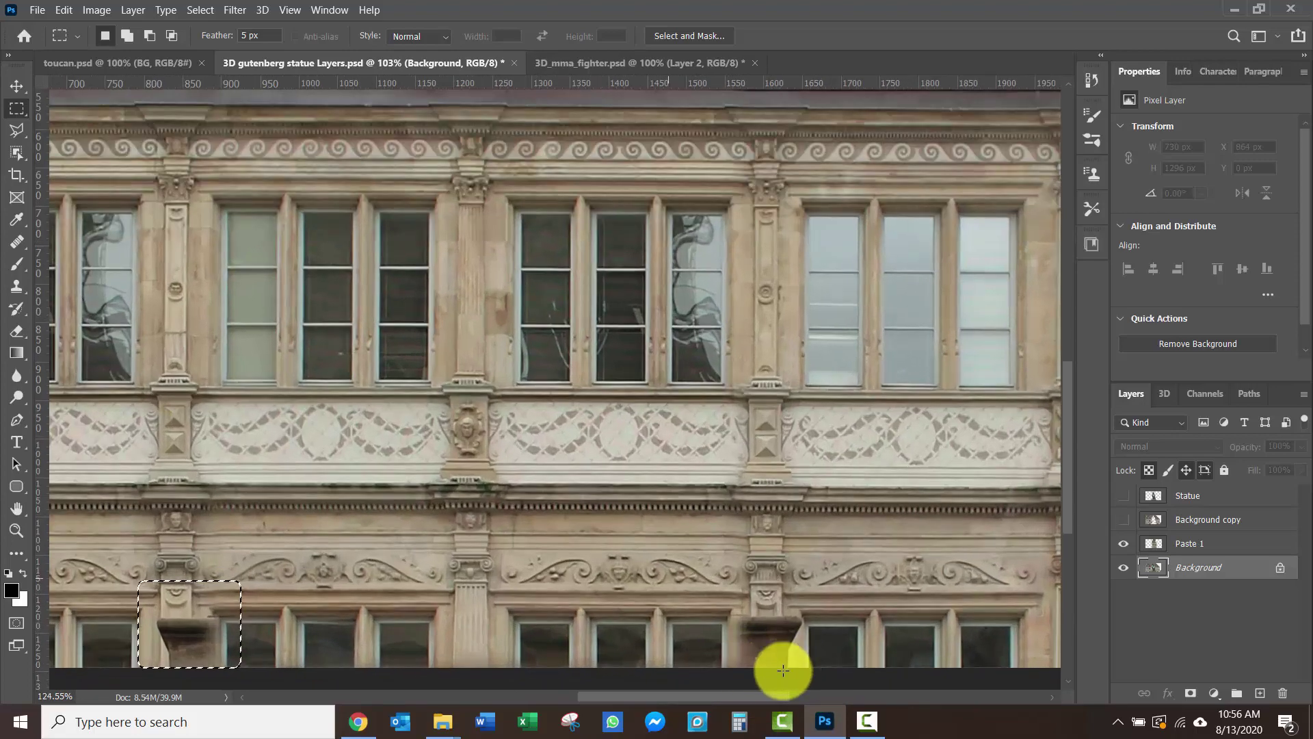
scroll(783, 670, "up", 2)
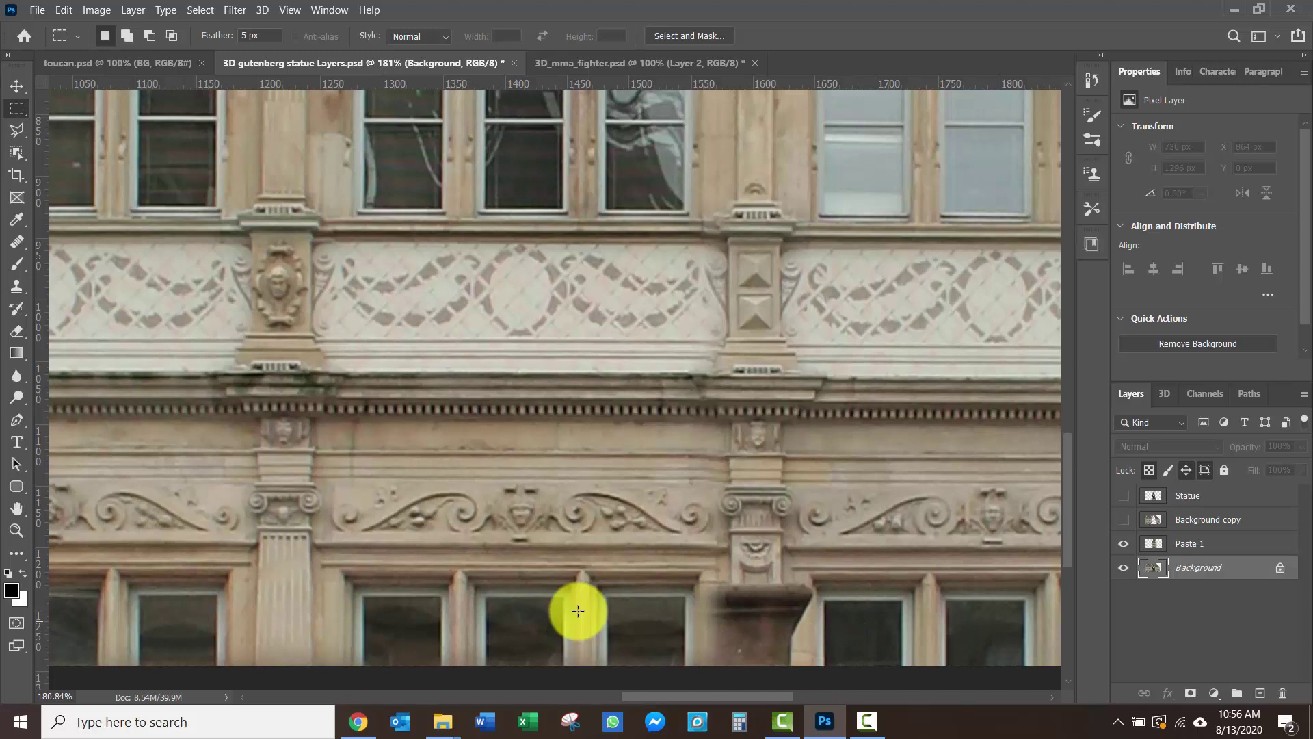
scroll(520, 581, "down", 1)
scroll(274, 542, "down", 2)
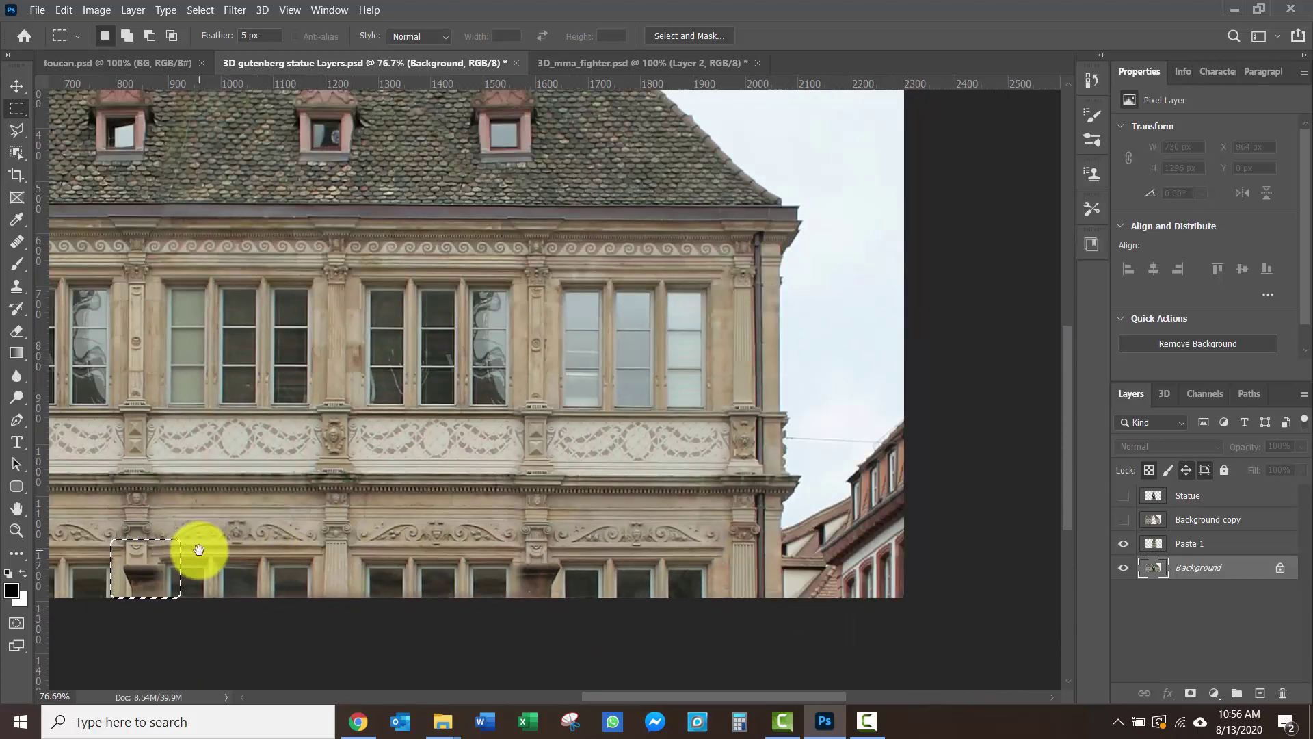
Draw a wall rectangle by the lower window and drag it onto the clean left-edge pillar.
left_click_drag(199, 549, 721, 493)
left_click_drag(619, 477, 688, 537)
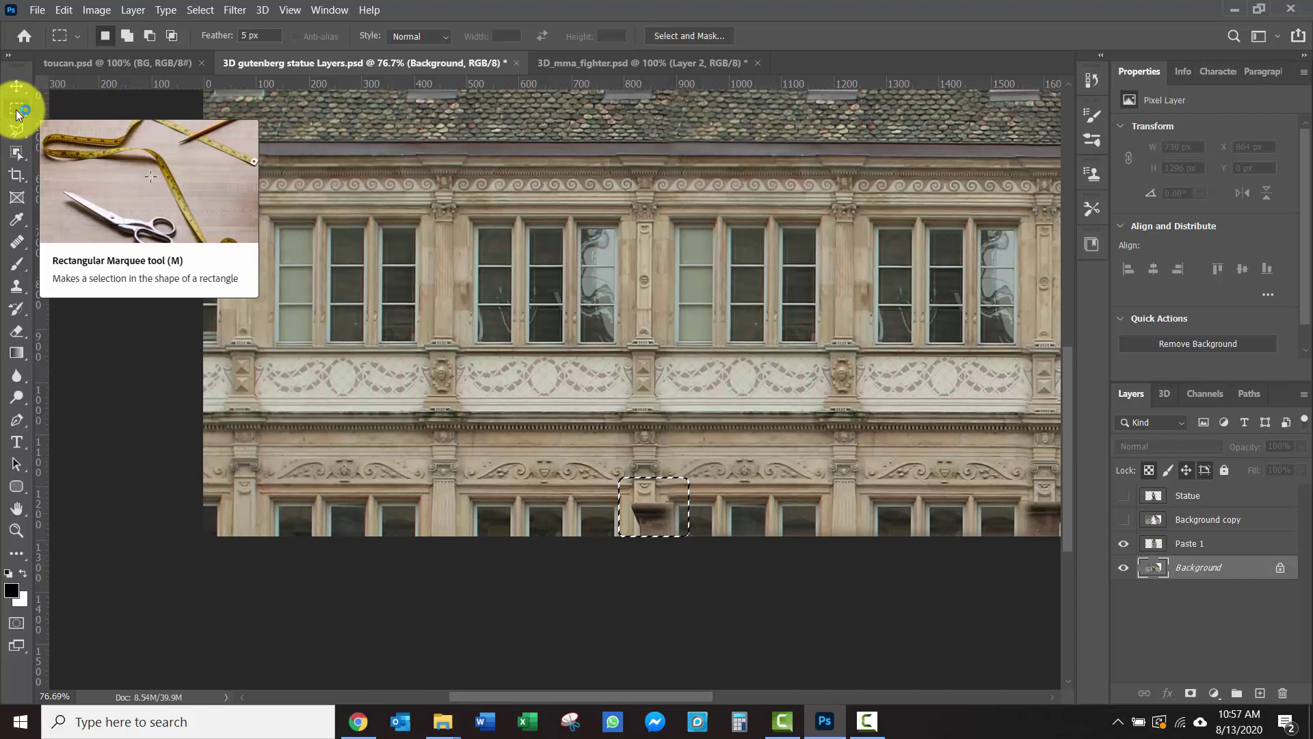
left_click_drag(653, 514, 249, 518)
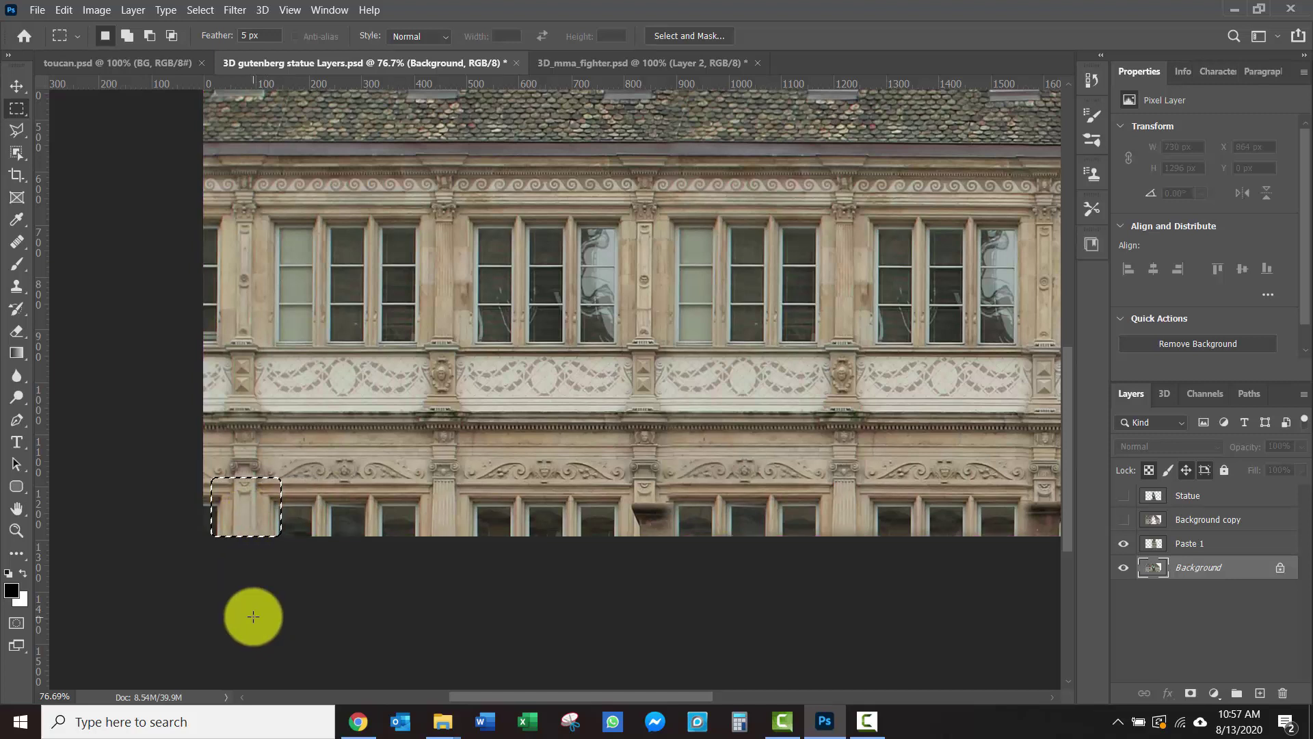
Paste the pillar section as Paste 2 over the column base; stack Paste 1 above Background copy.
key("ctrl+c")
key("ctrl+shift+v")
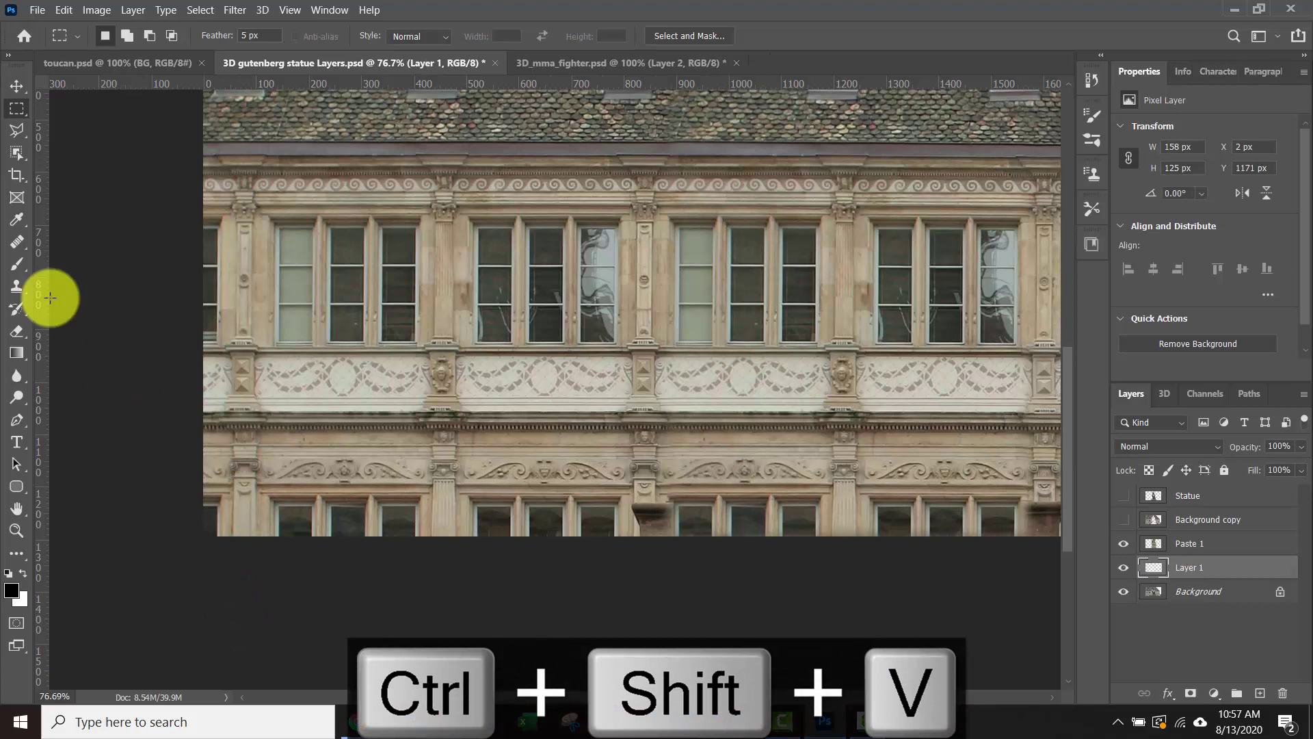
left_click(16, 85)
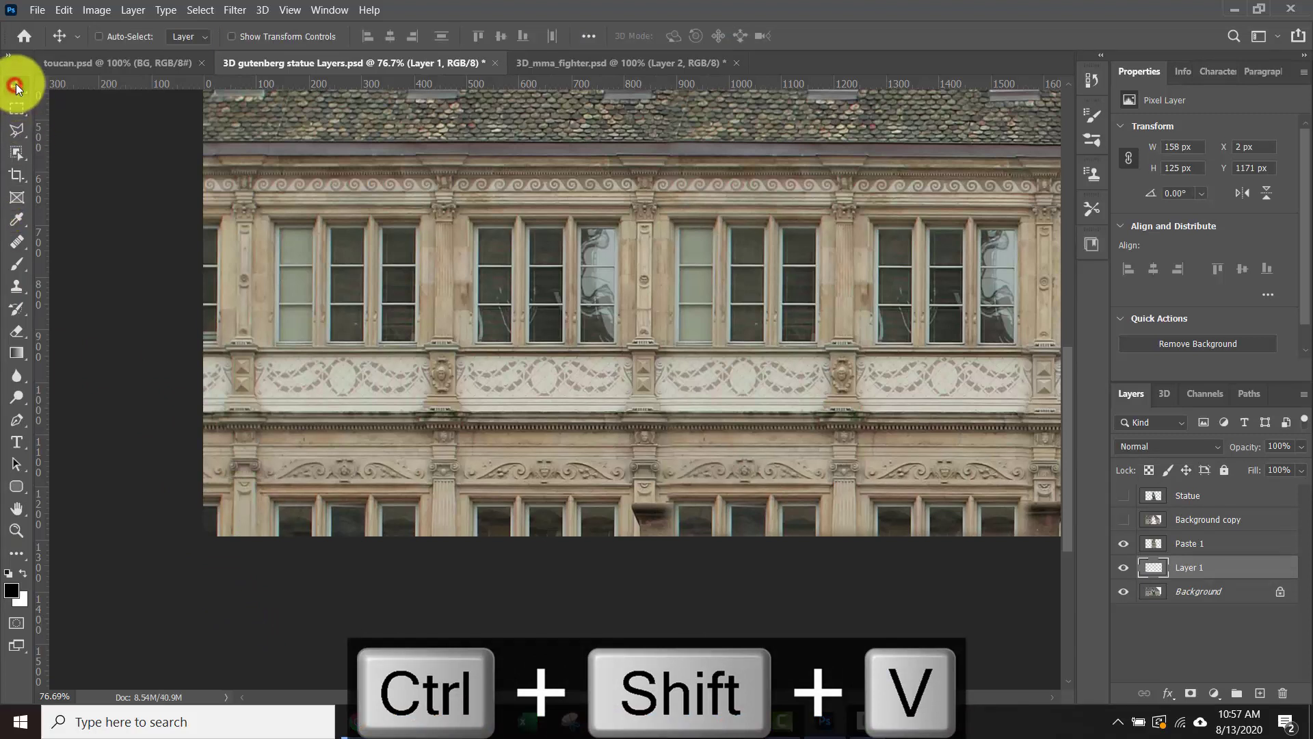
left_click_drag(250, 516, 660, 527)
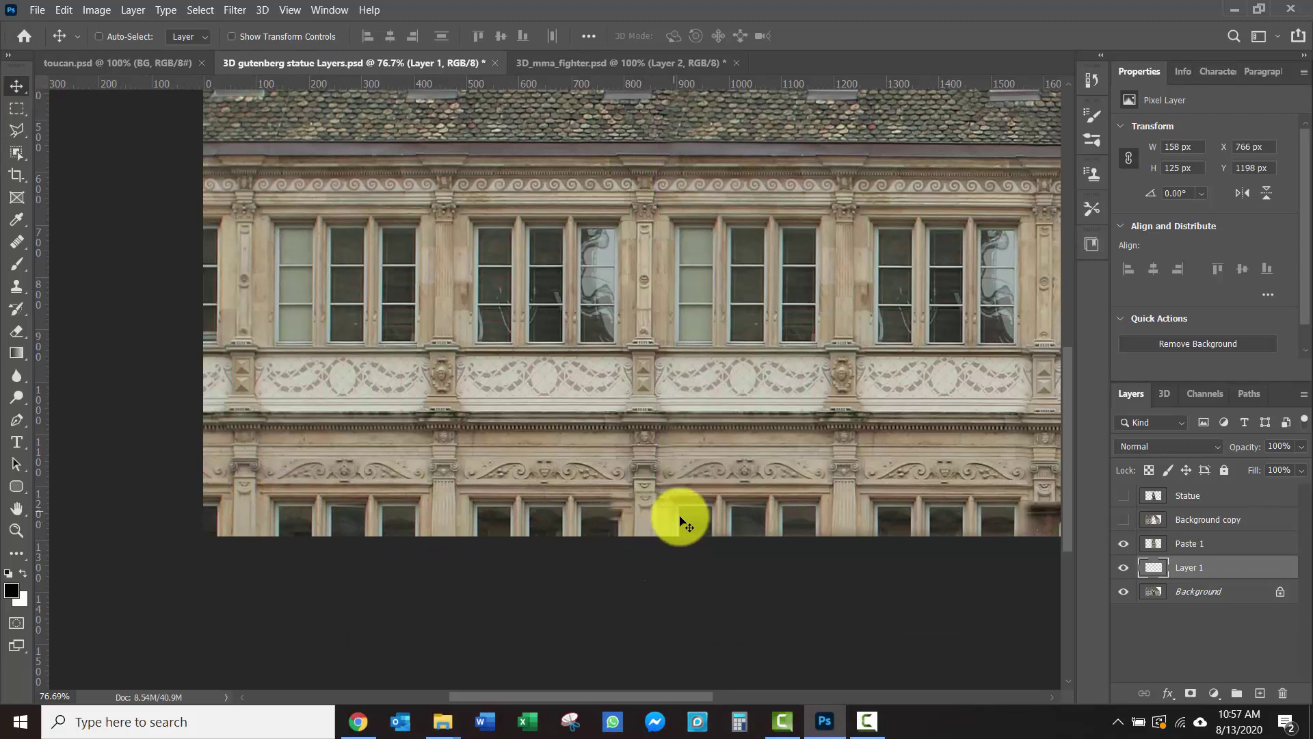
scroll(679, 524, "up", 3)
scroll(684, 524, "up", 4)
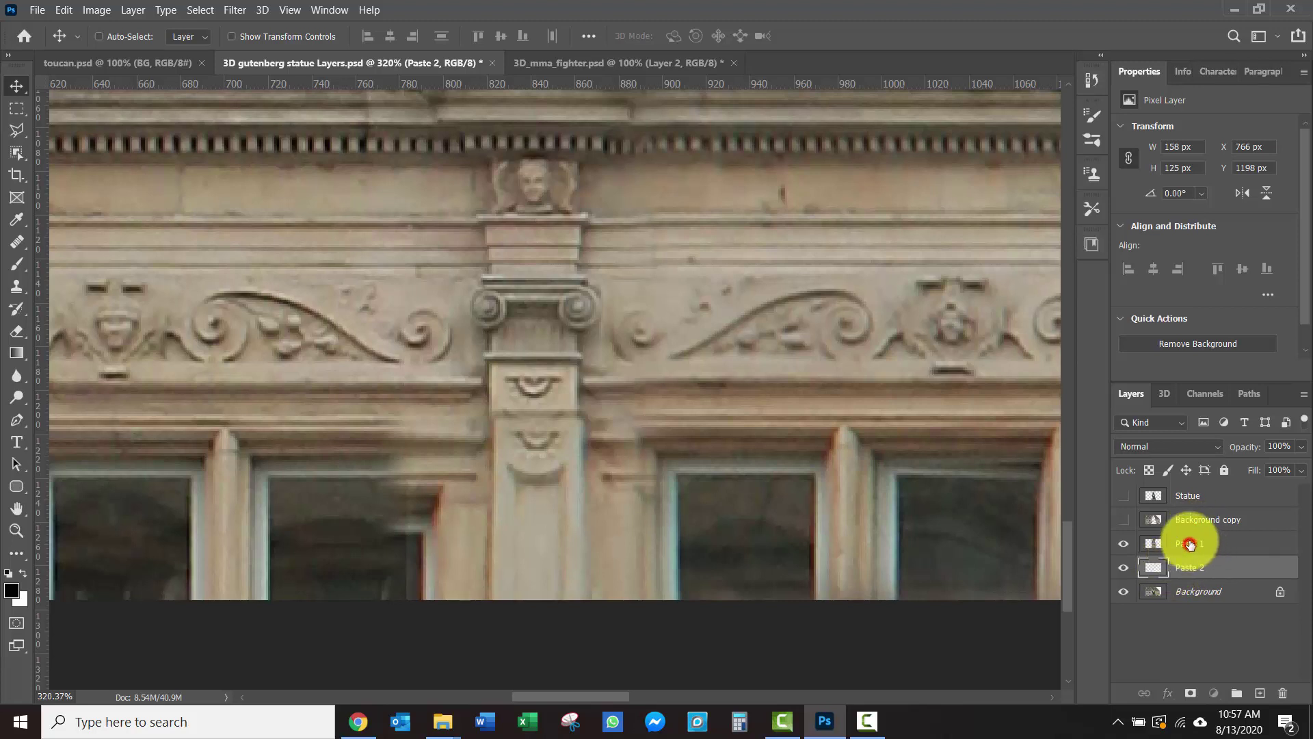
left_click_drag(1190, 544, 1188, 517)
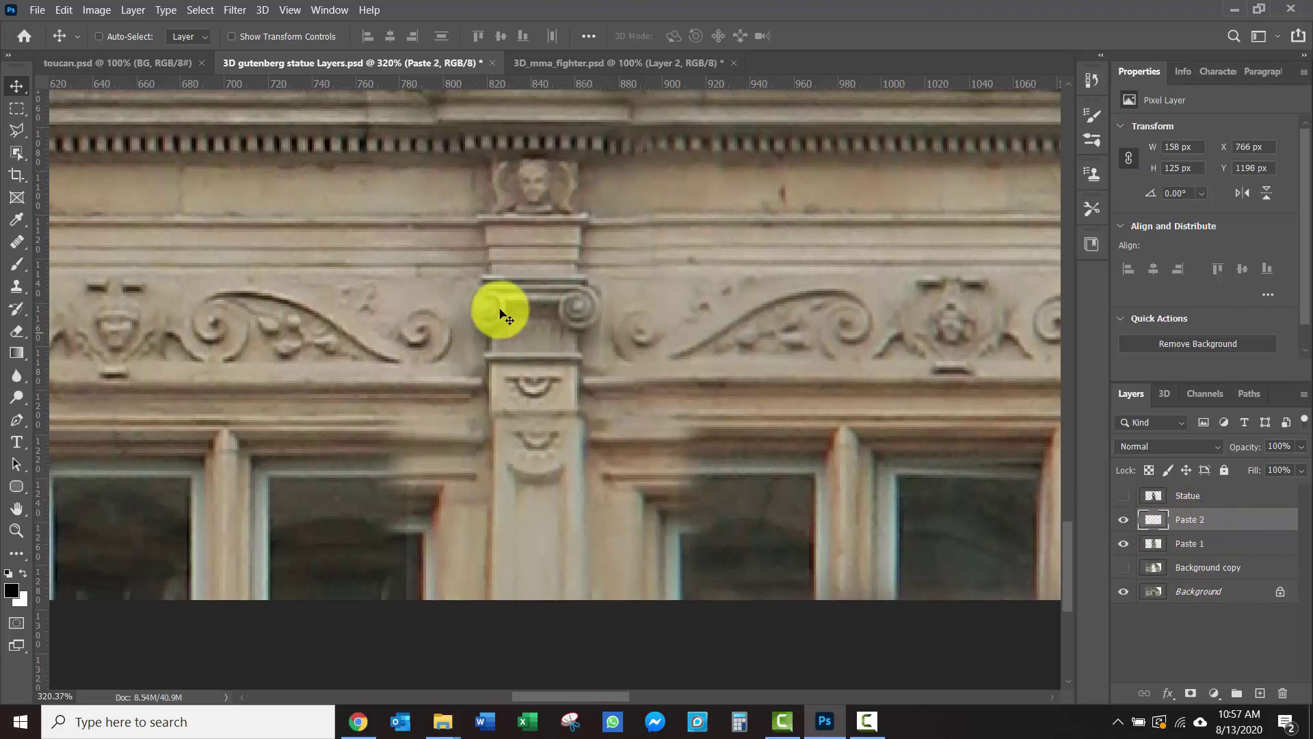
Nudge the Paste 2 patch up and left with arrow keys to meet the pillar.
left_click(16, 86)
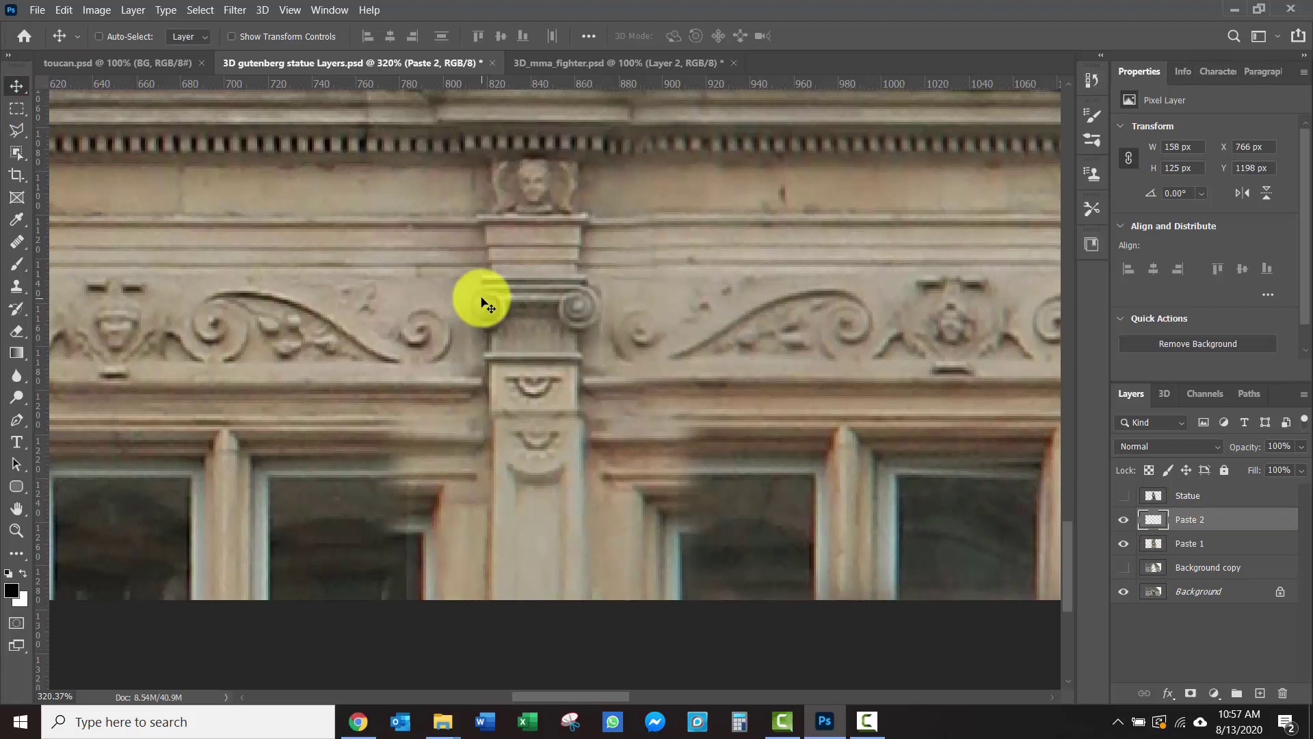
key("shift+Up")
key("Up")
key("Up")
key("Up")
key("Up")
key("Up")
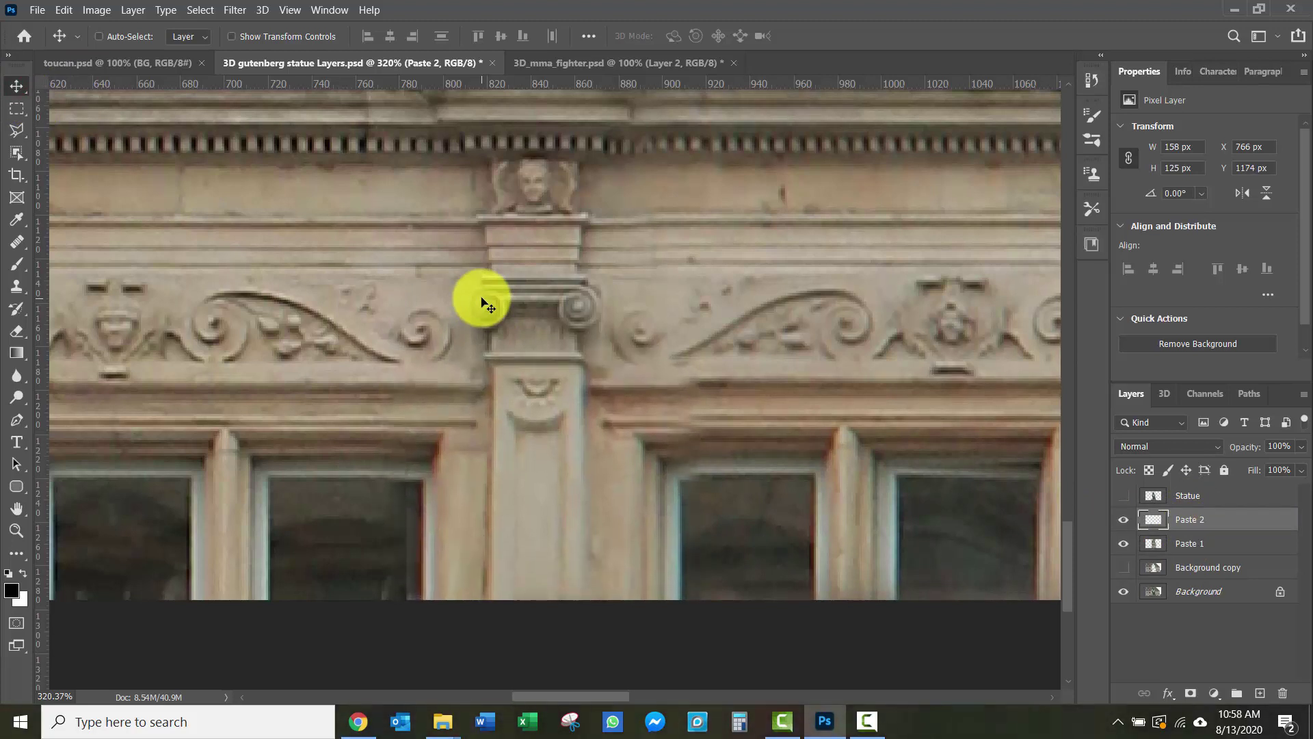
key("Up")
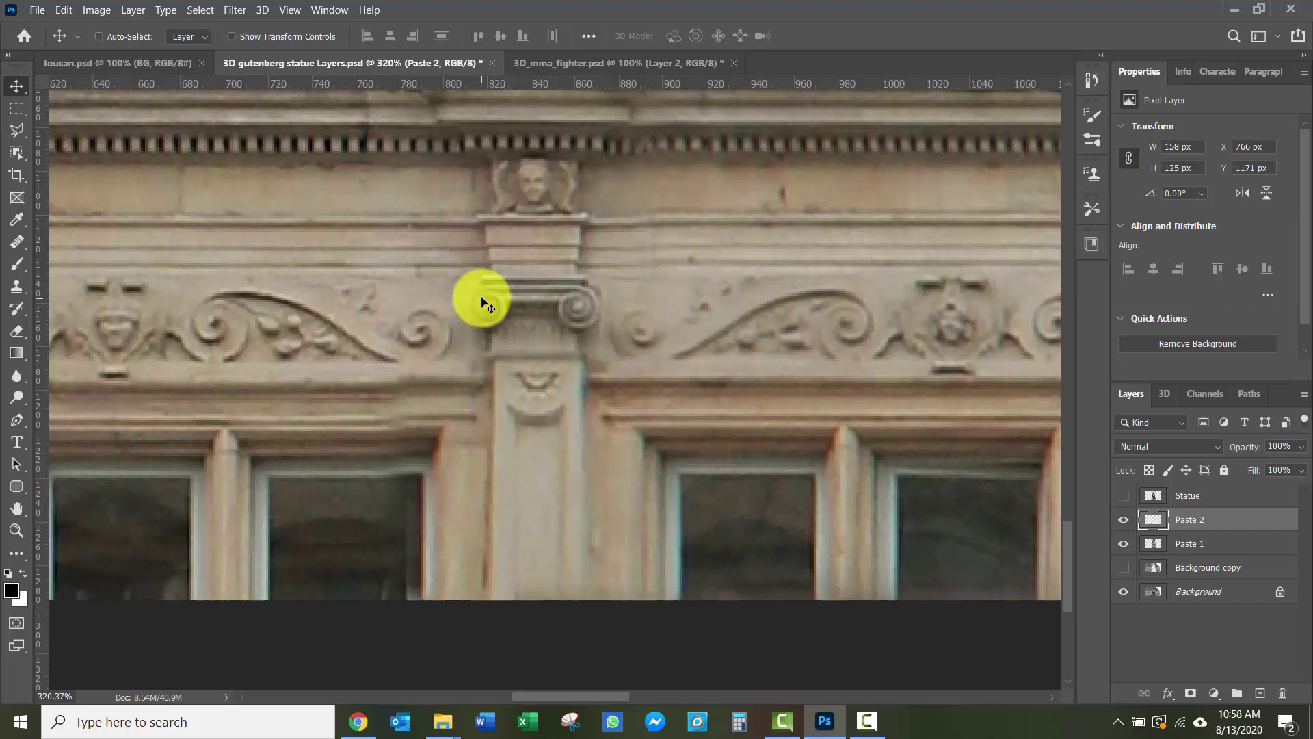
key("Left")
key("Left")
key("Left")
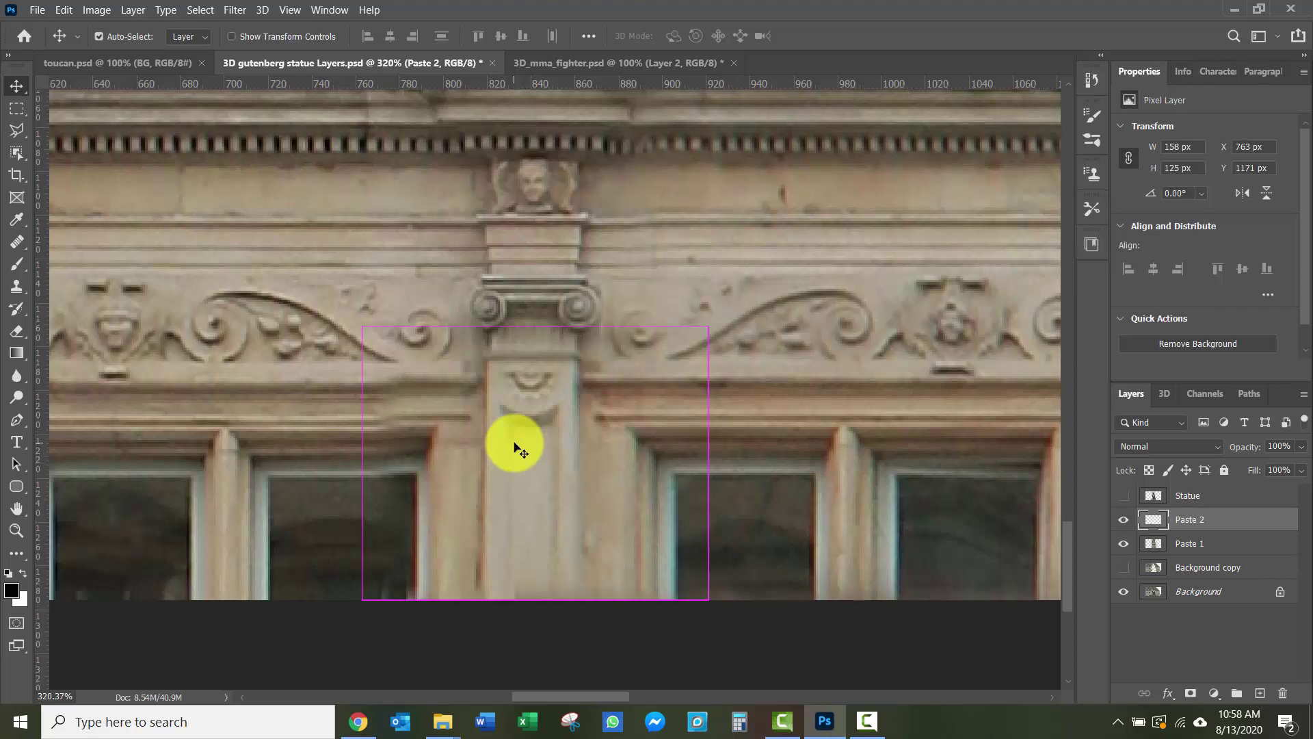
Rotate Paste 2 about -0.6° in Free Transform and apply, leaving it 160 × 127 px.
key("ctrl+t")
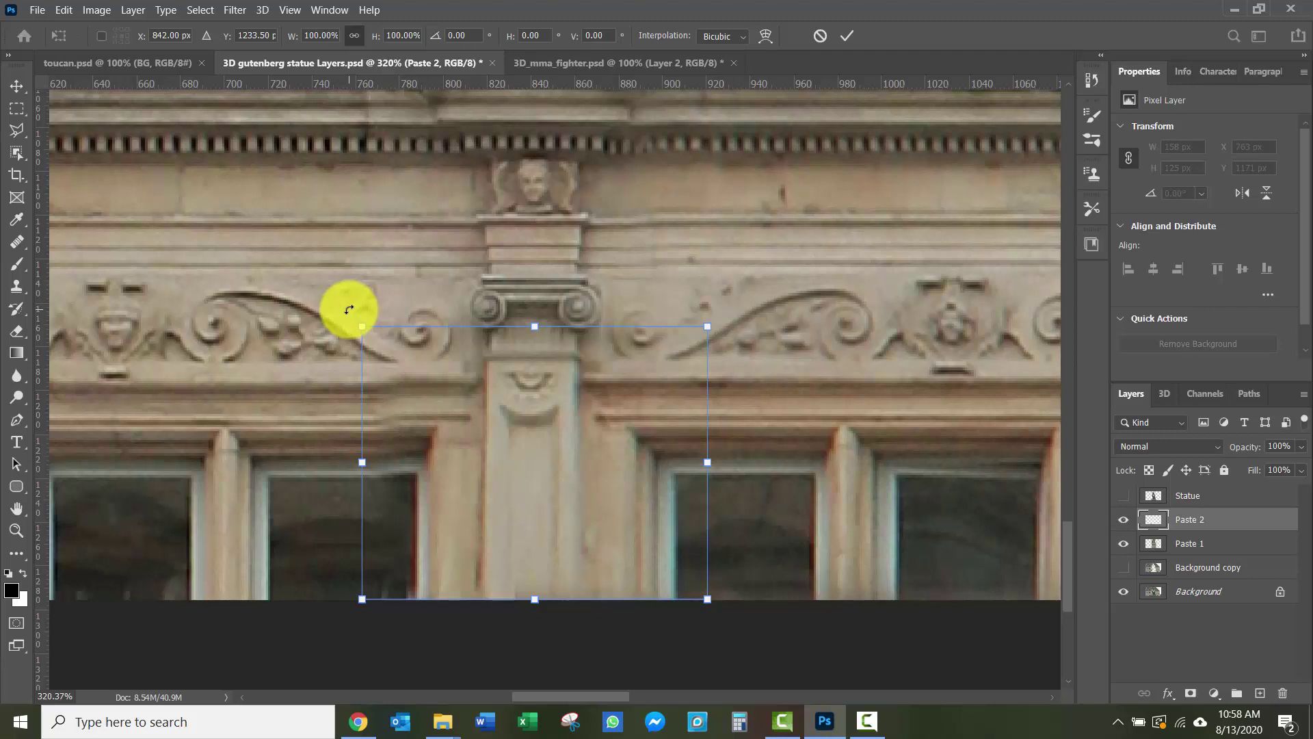
left_click_drag(349, 310, 349, 310)
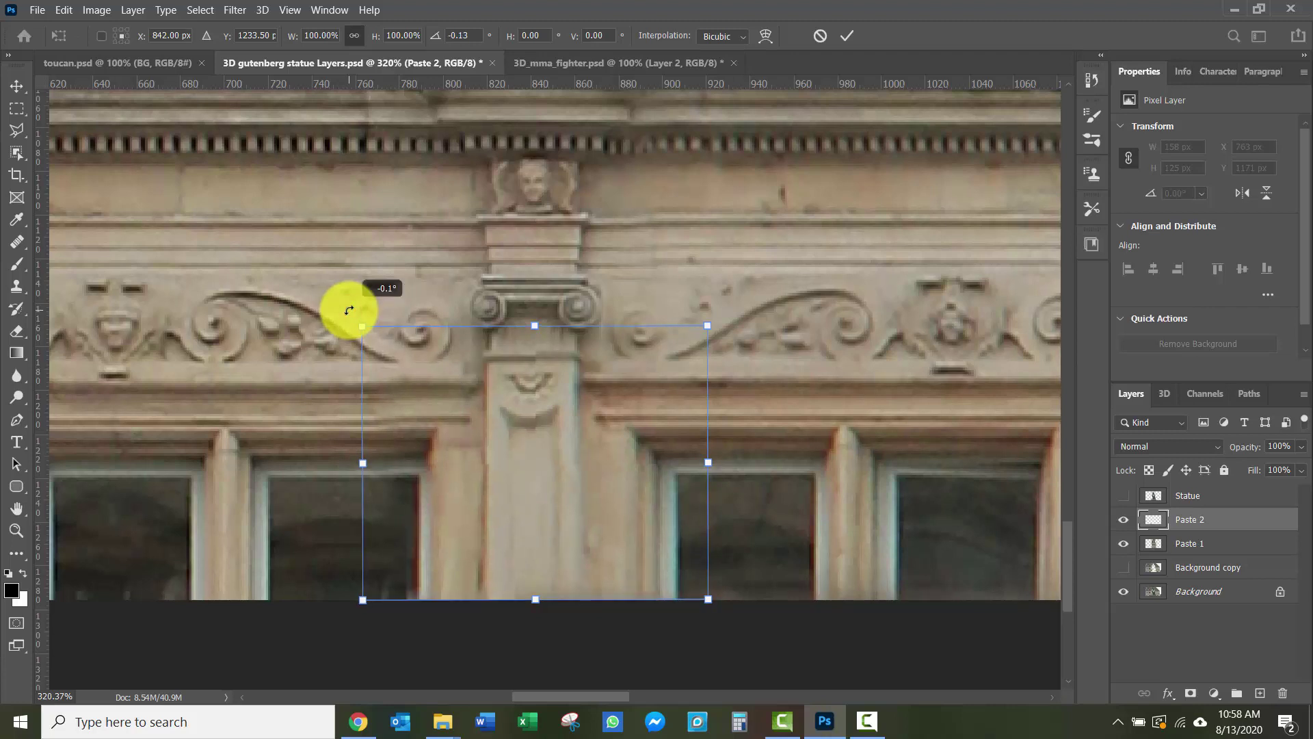
left_click_drag(347, 316, 352, 312)
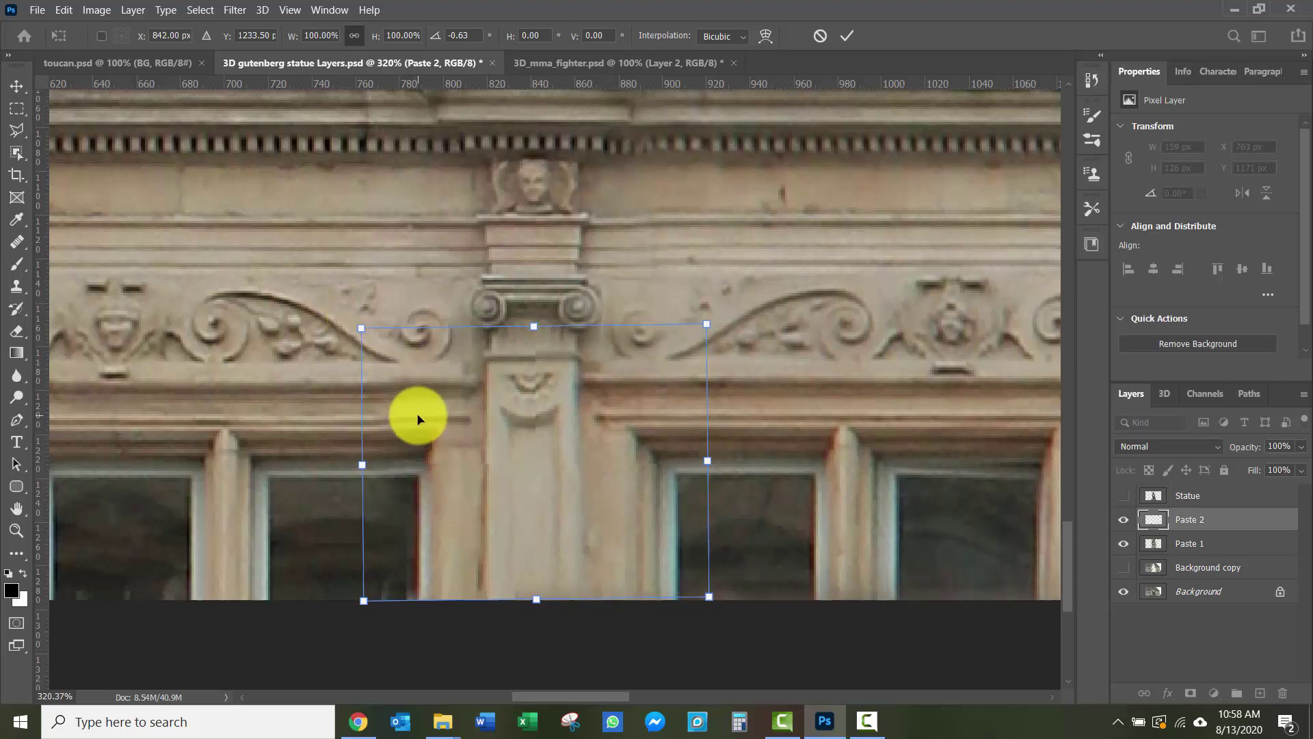
key("Return")
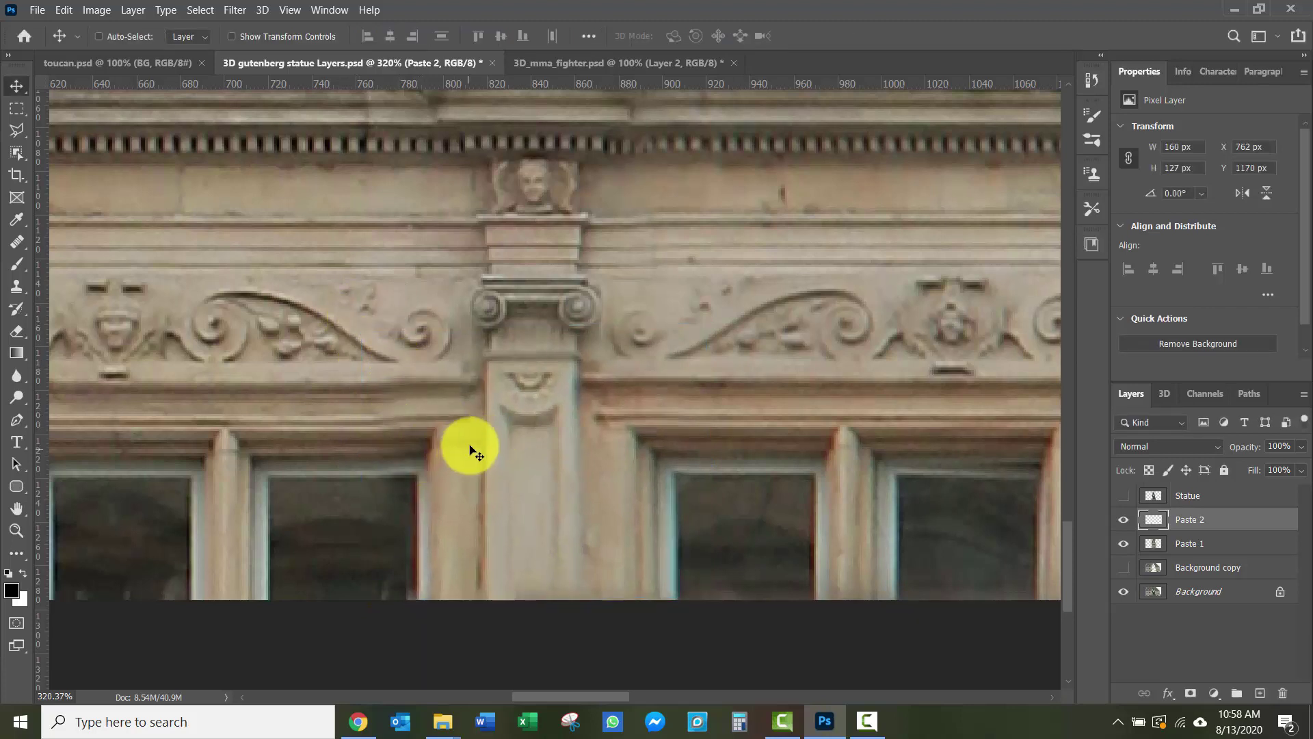
Toggle Paste 2's visibility to compare the patch with the facade beneath.
scroll(469, 449, "down", 3)
scroll(469, 448, "down", 1)
scroll(450, 449, "up", 5)
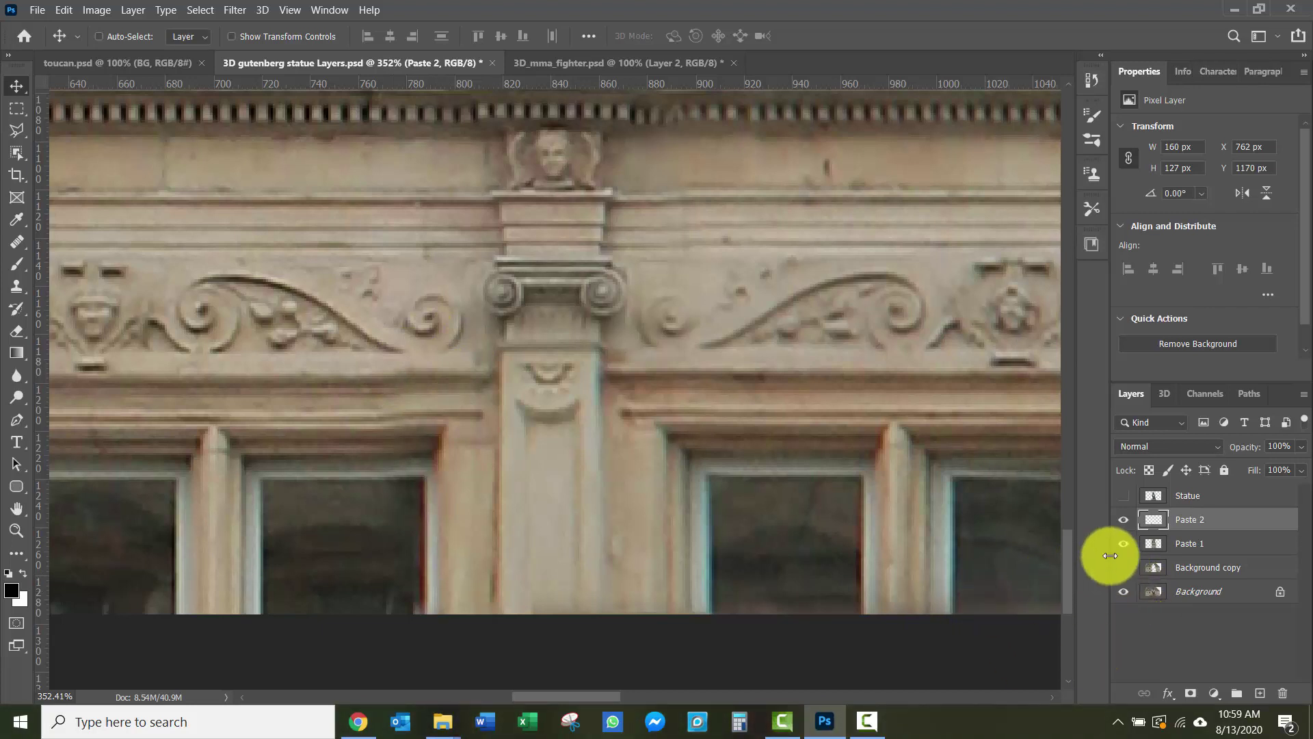
left_click(1123, 522)
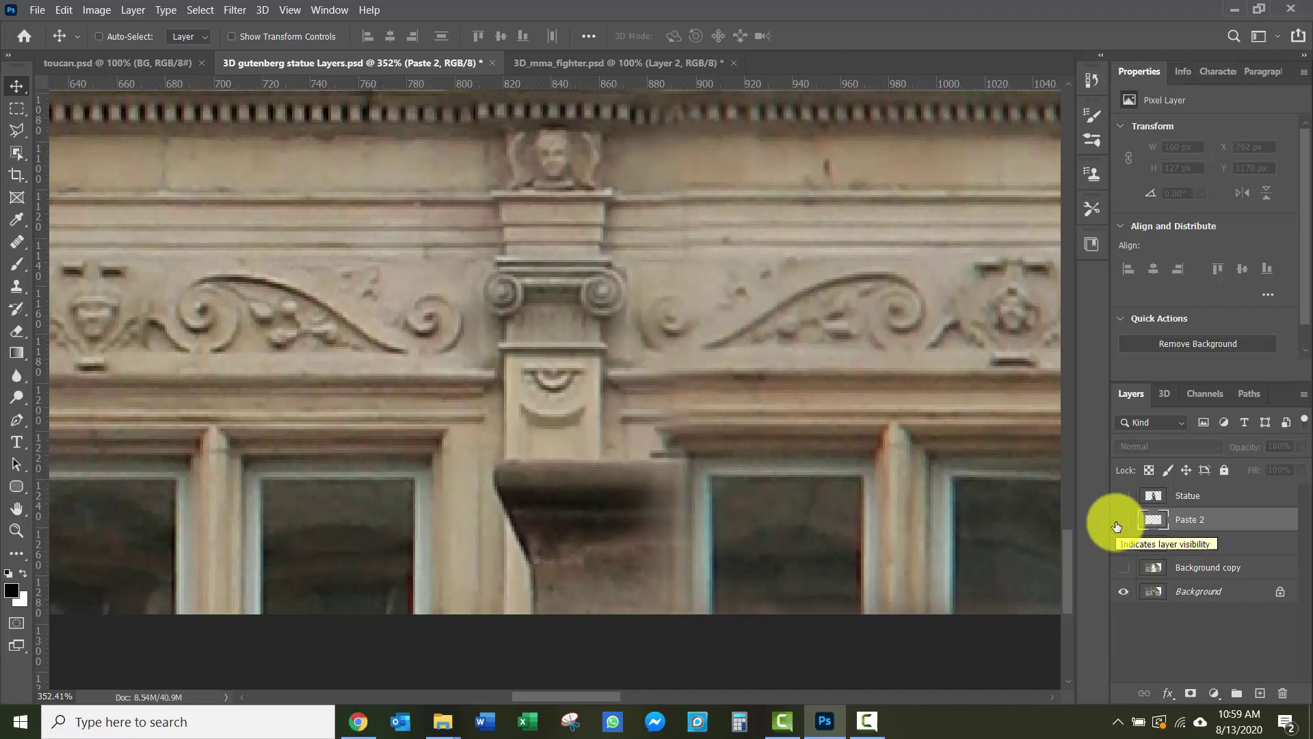
left_click(1118, 521)
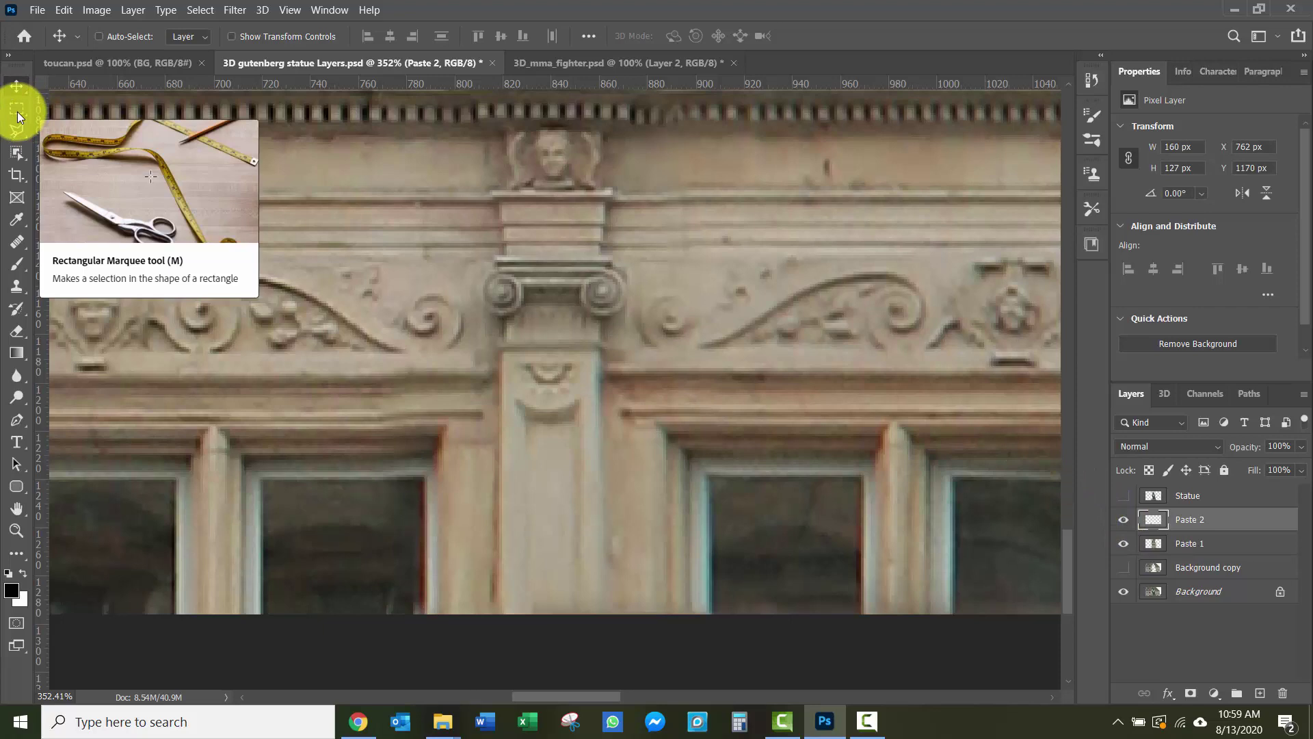
Switch to a smaller Eraser brush and recheck the patch edges by toggling Paste 2.
left_click(13, 333)
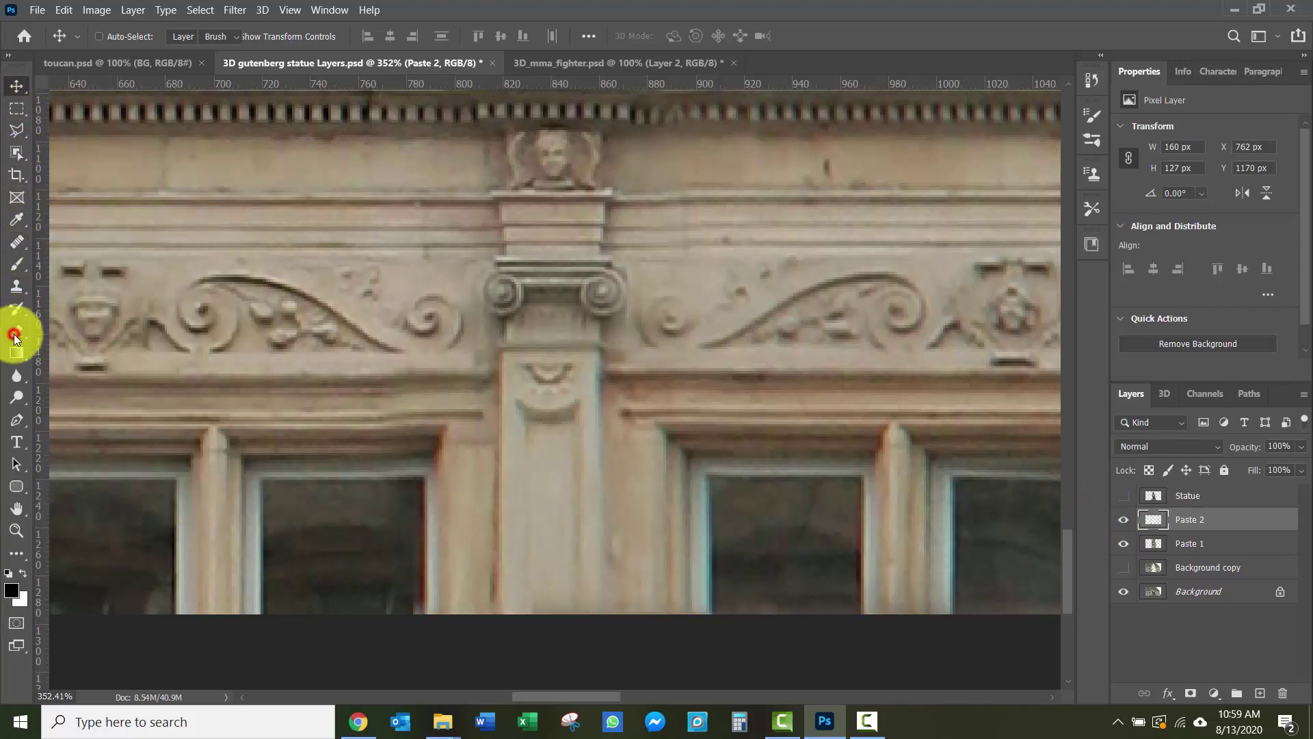
key("bracketleft")
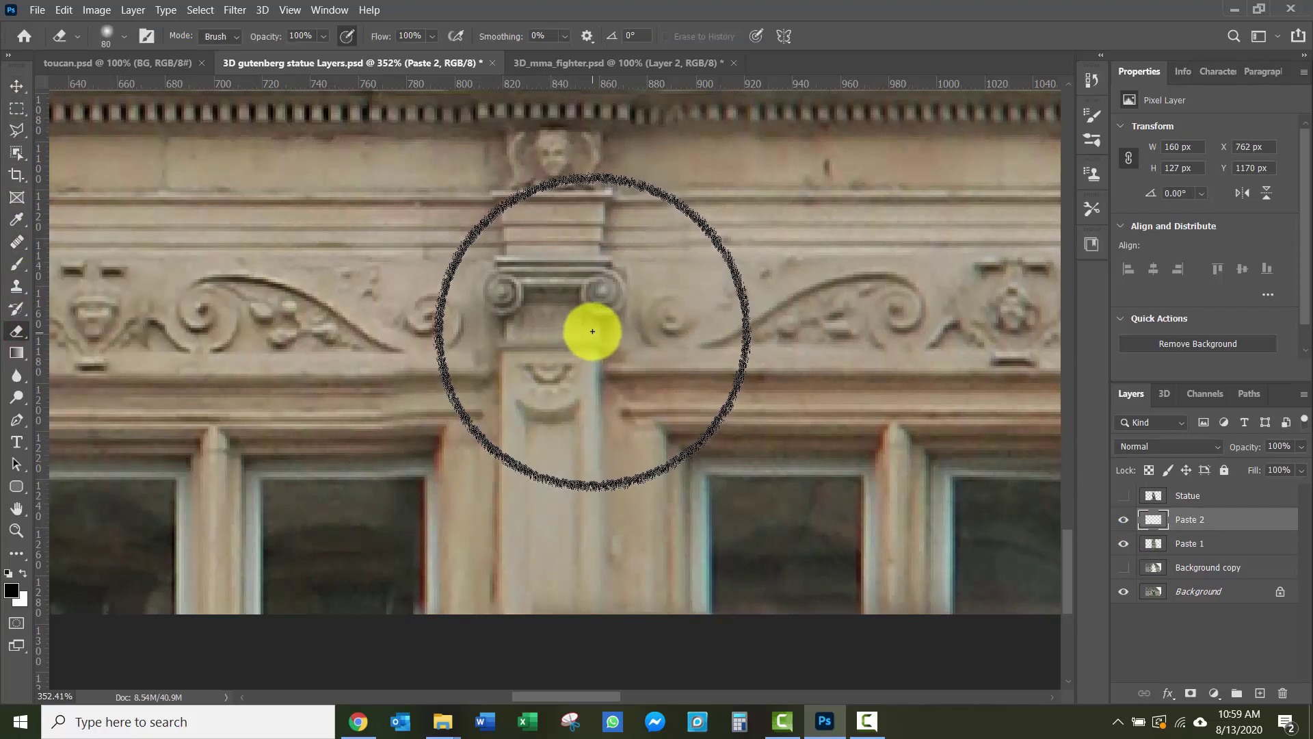
key("bracketleft")
key("bracketleft")
key("bracketleft")
key("bracketleft")
key("bracketleft")
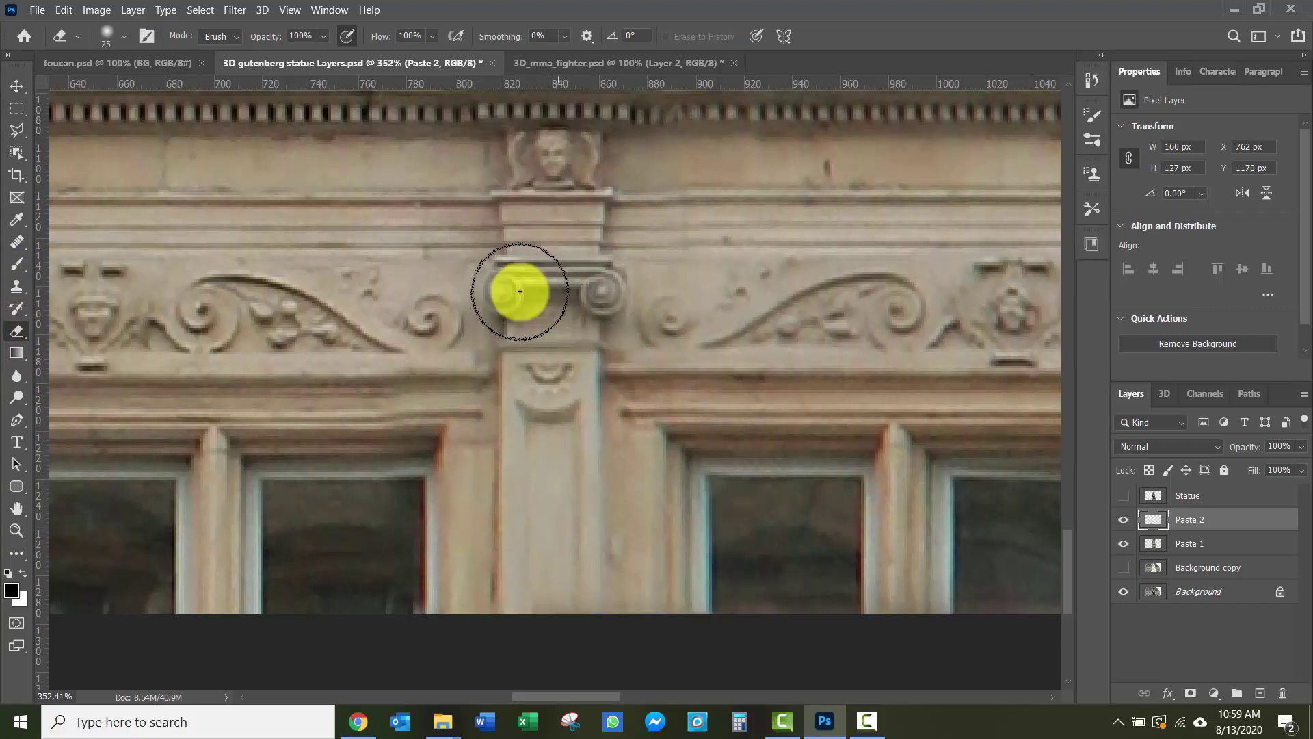
left_click(124, 40)
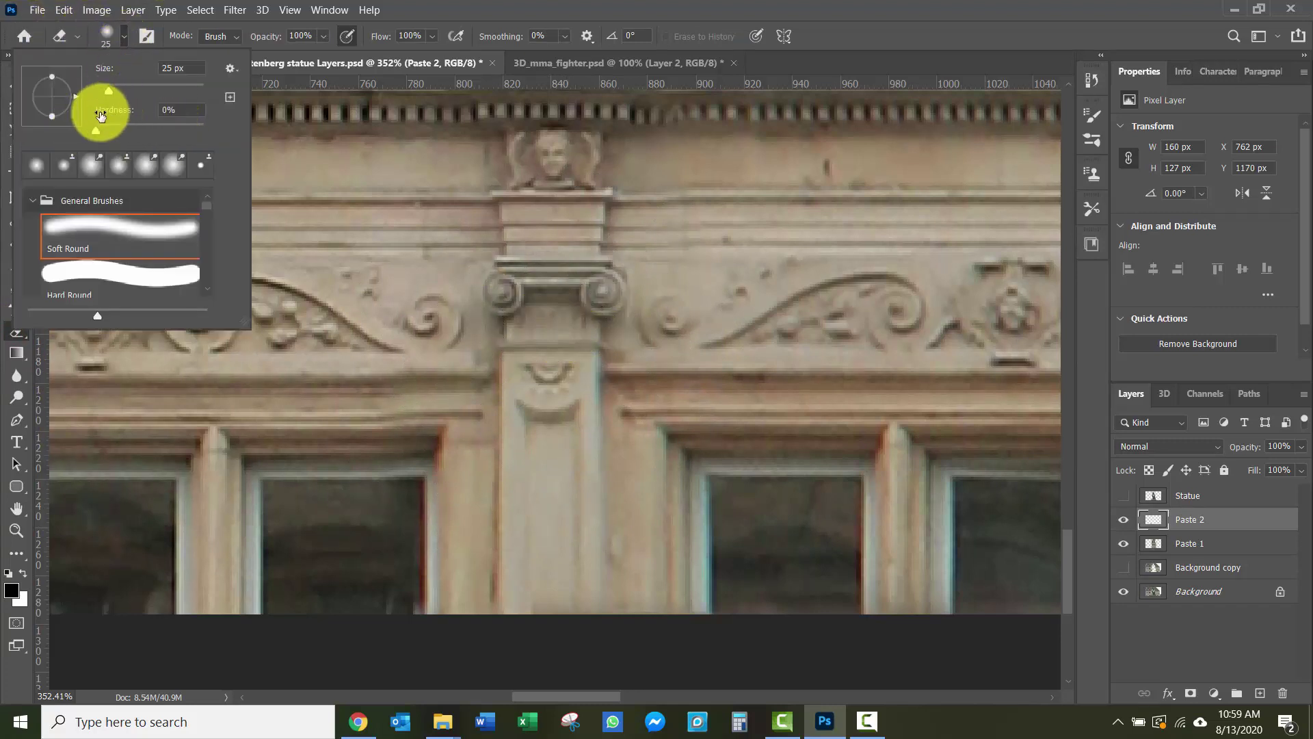
left_click(125, 36)
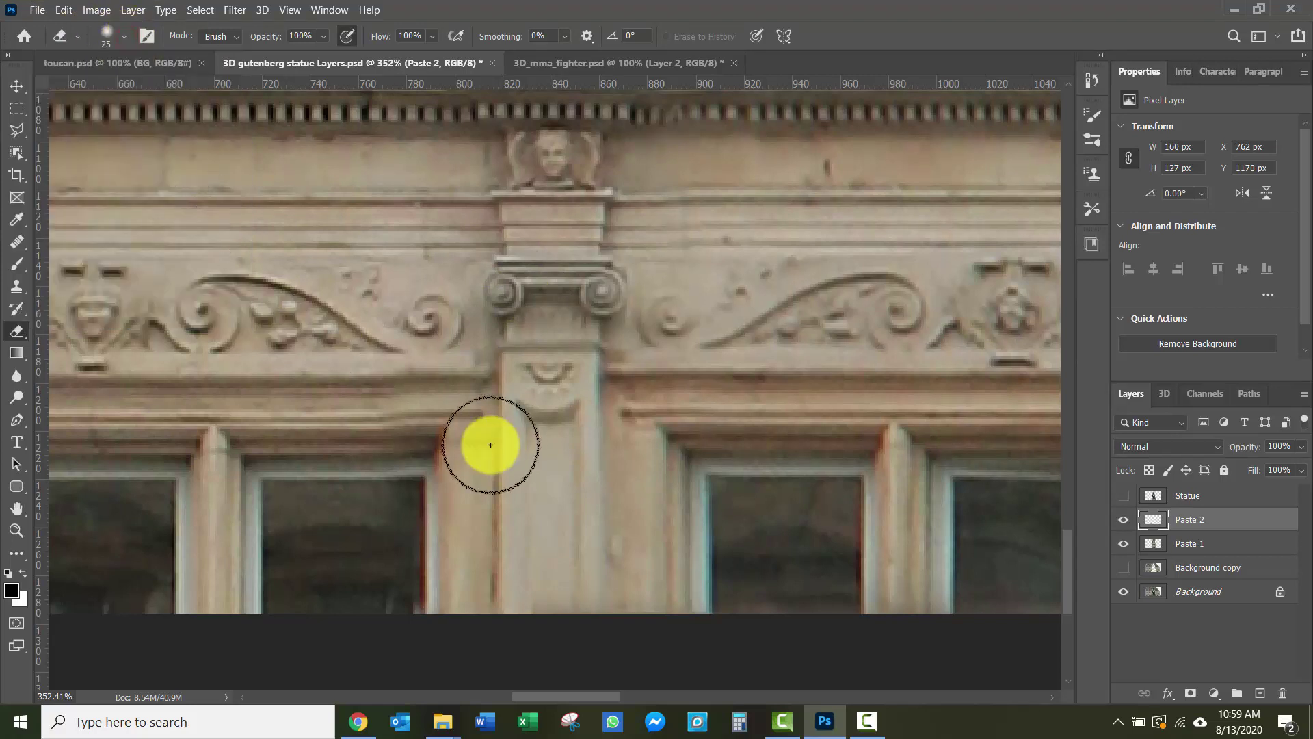
left_click(1125, 586)
left_click(1124, 520)
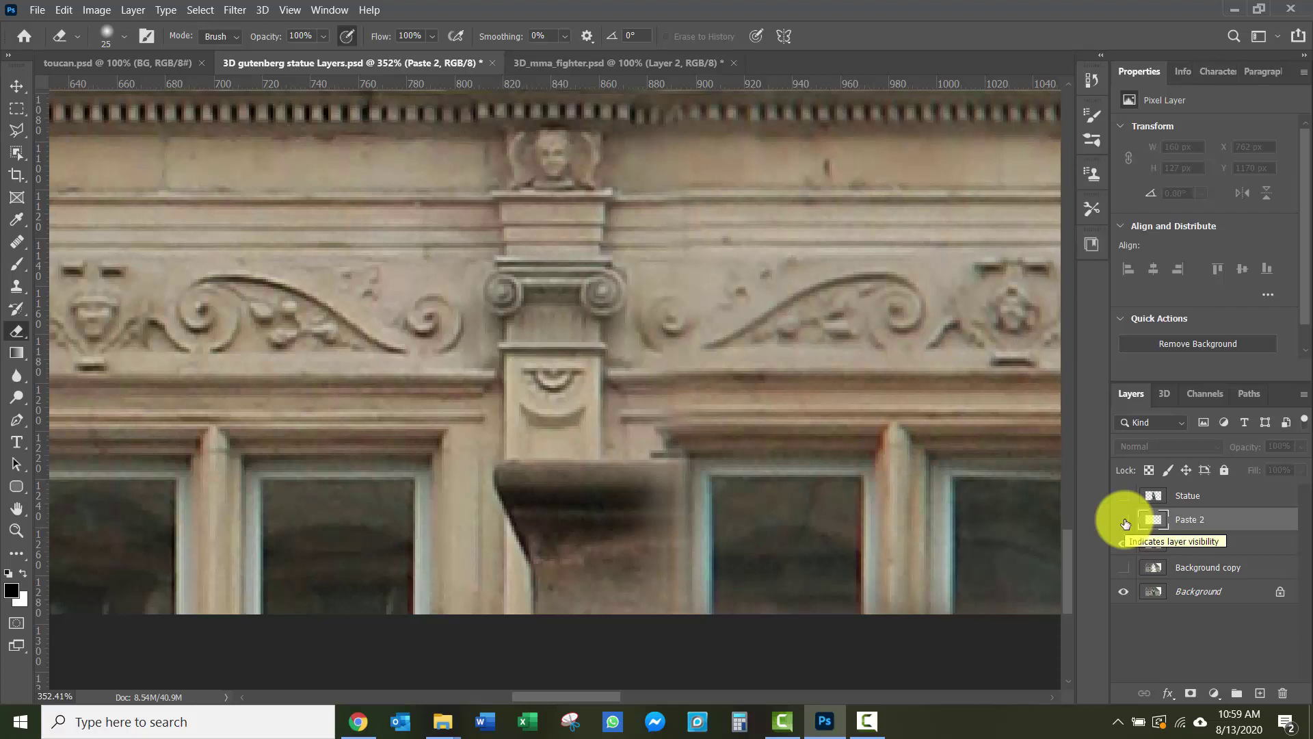
left_click(1125, 521)
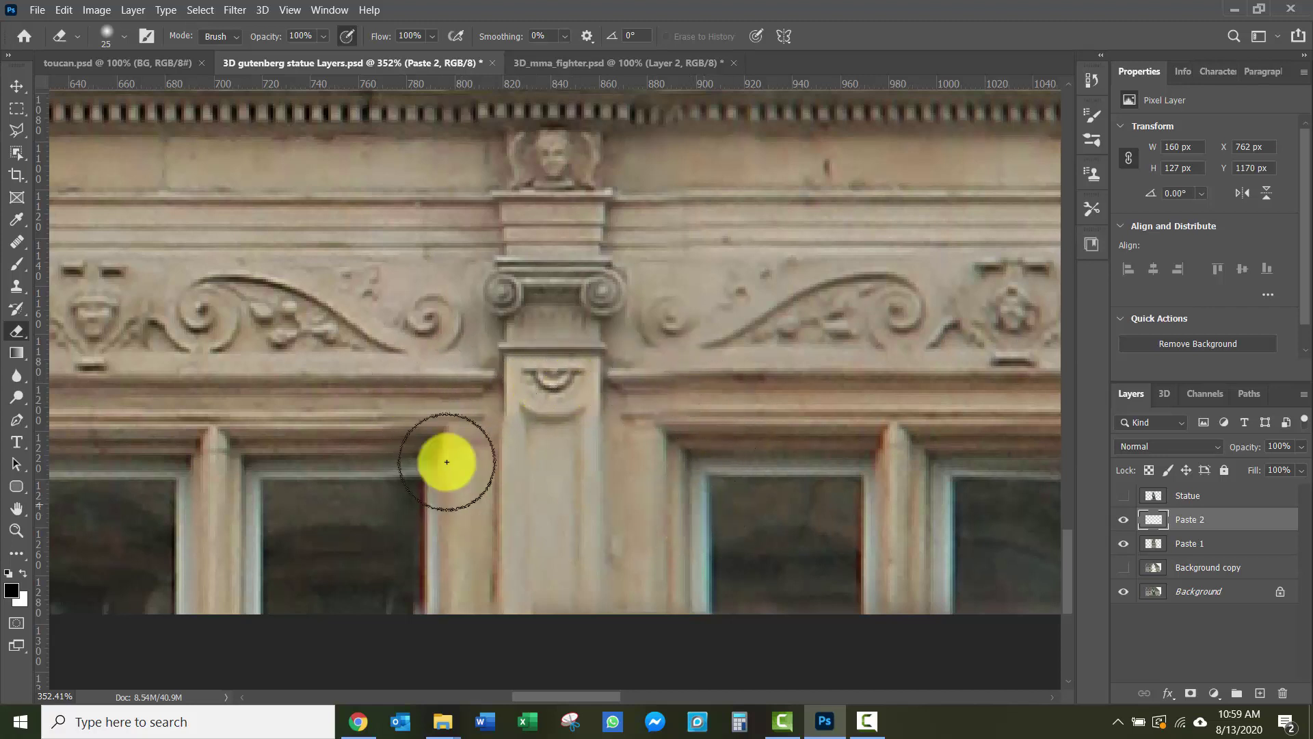
Erase the red edge line by the left window, undoing the erasure at the right window frame.
left_click(425, 396)
mouse_move(434, 487)
left_mouse_down()
mouse_move(427, 624)
mouse_move(424, 560)
mouse_move(446, 464)
left_mouse_up()
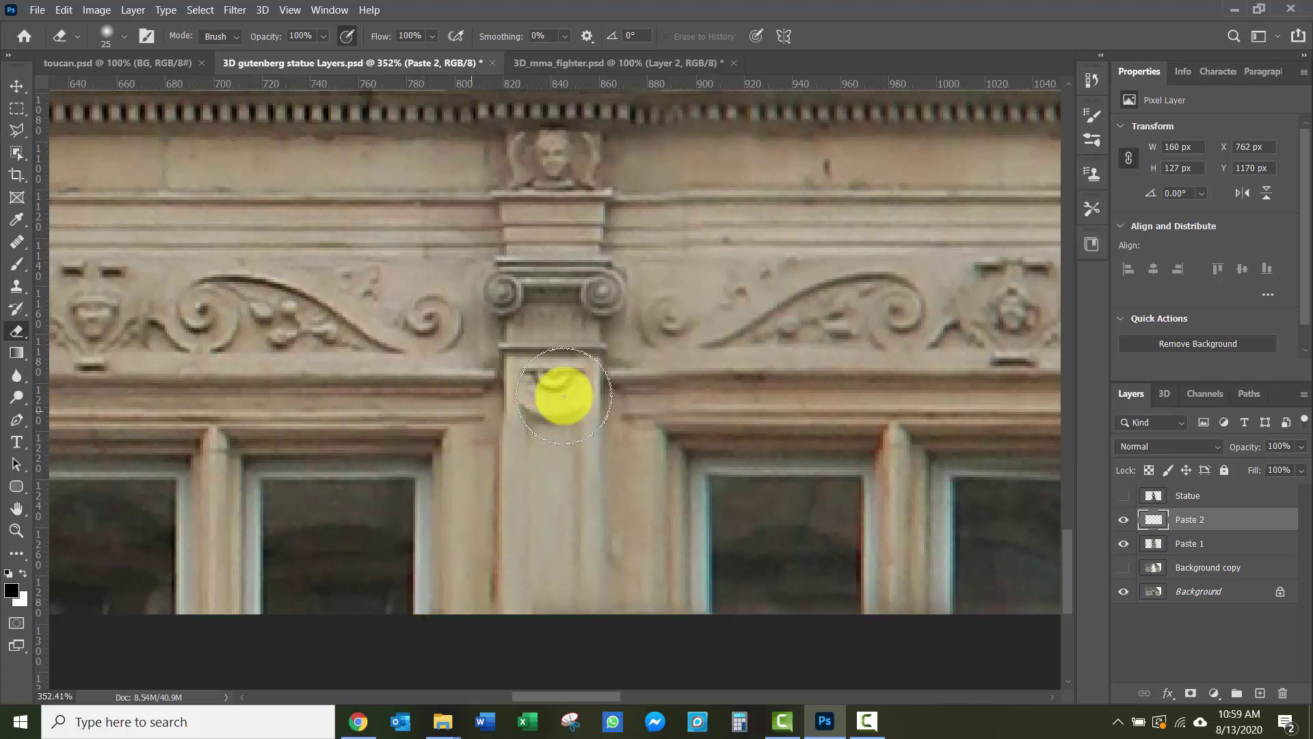
mouse_move(671, 396)
left_mouse_down()
mouse_move(648, 610)
mouse_move(643, 407)
mouse_move(693, 408)
mouse_move(651, 414)
mouse_move(638, 640)
mouse_move(743, 703)
mouse_move(777, 695)
left_mouse_up()
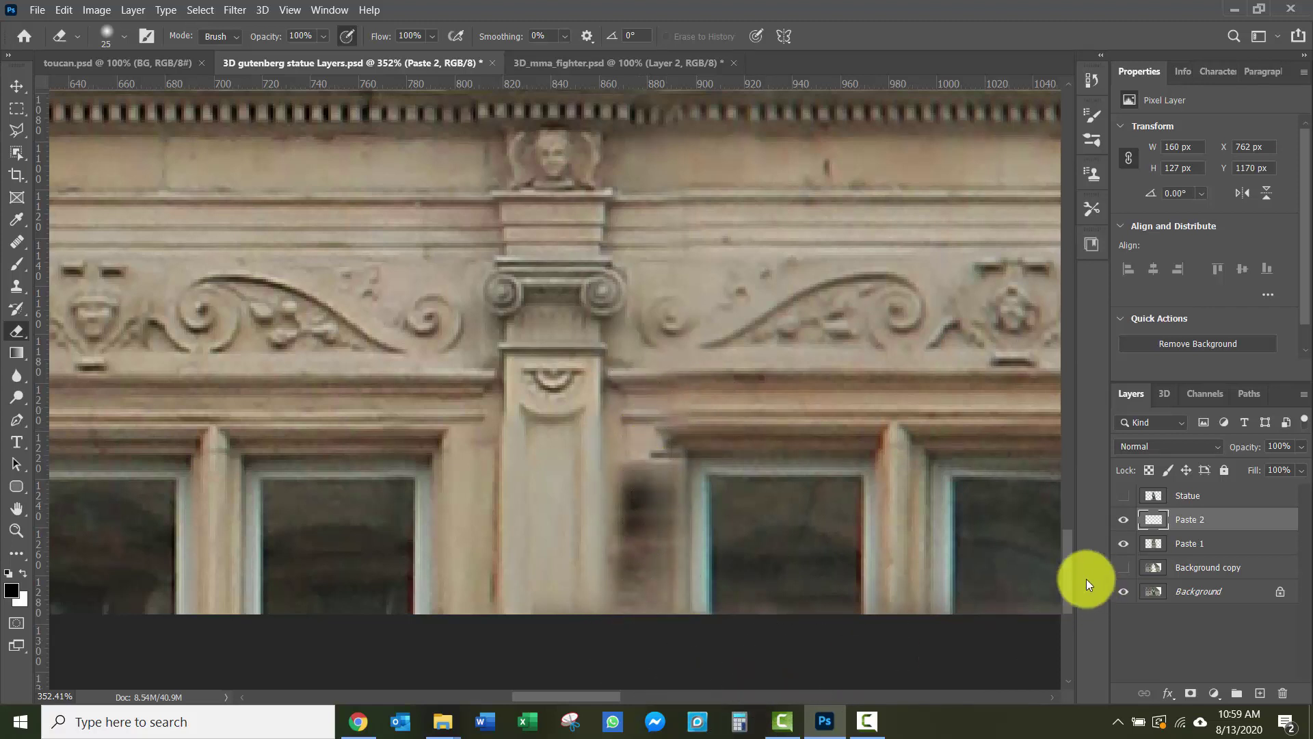
scroll(718, 523, "down", 3)
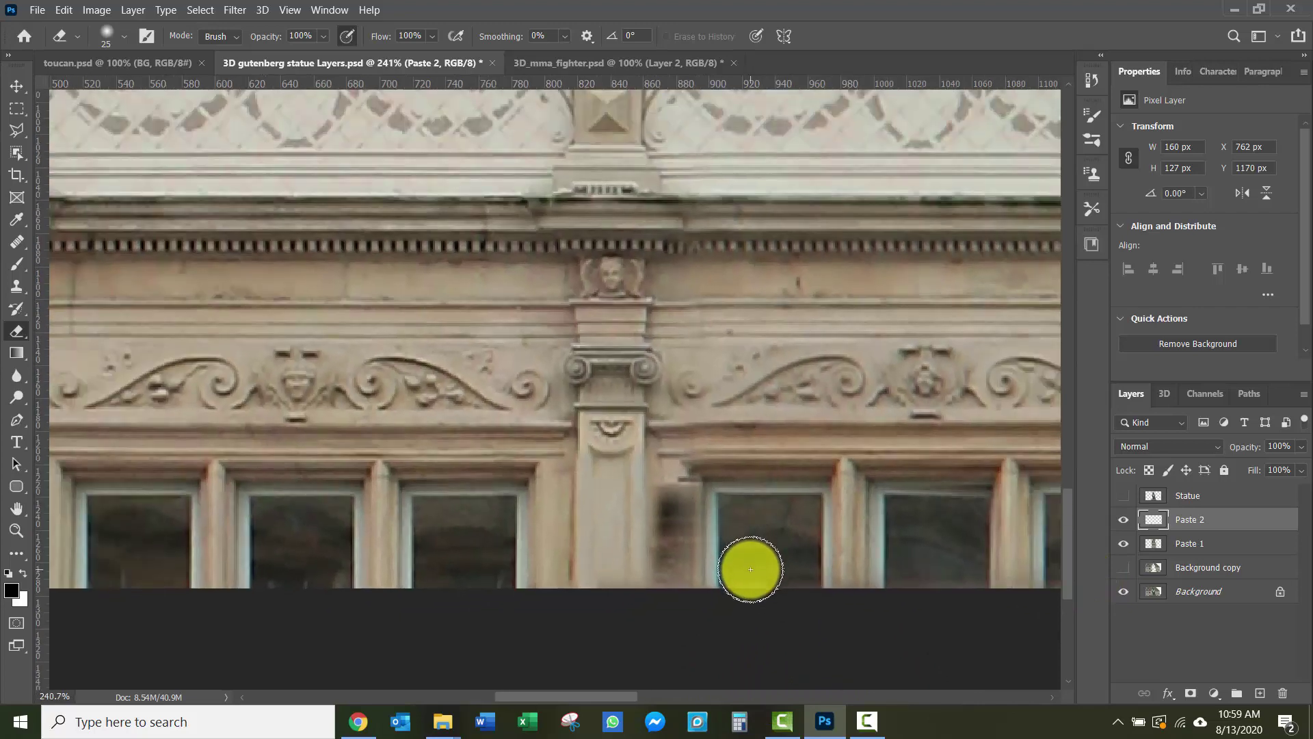
scroll(750, 569, "up", 3)
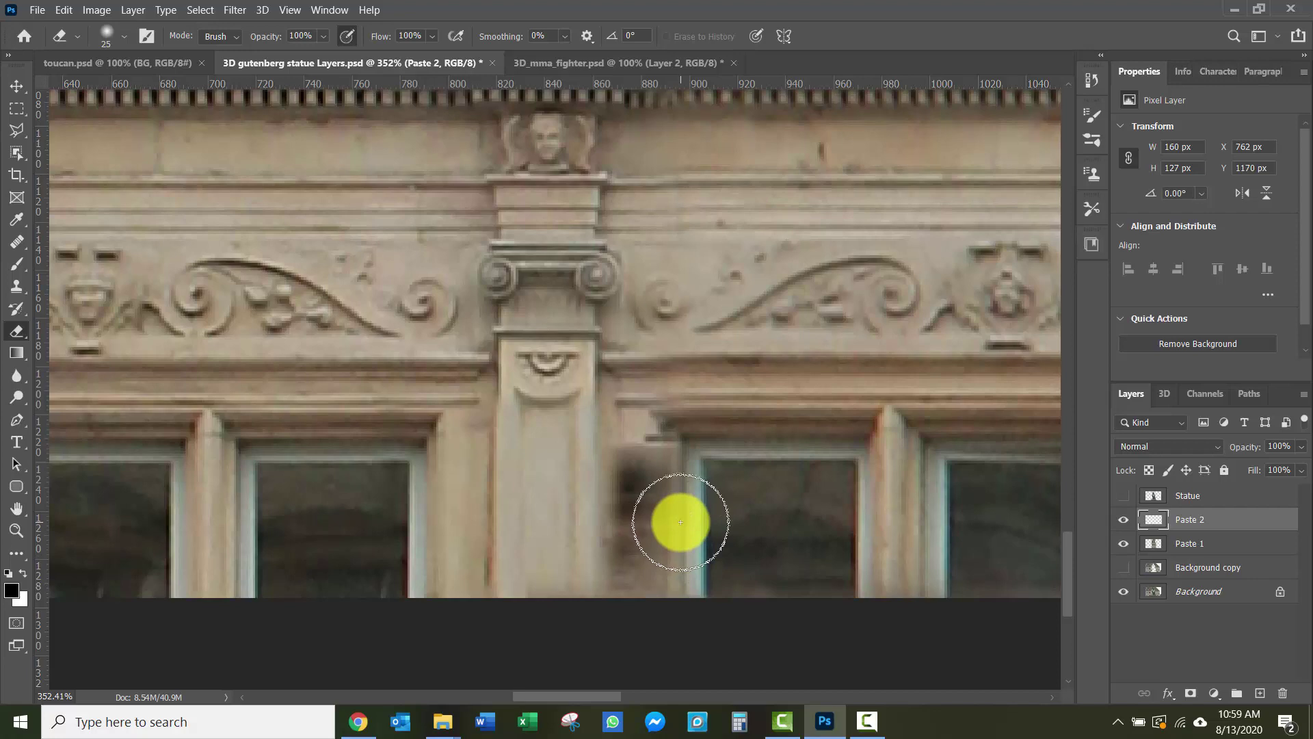
key("ctrl+z")
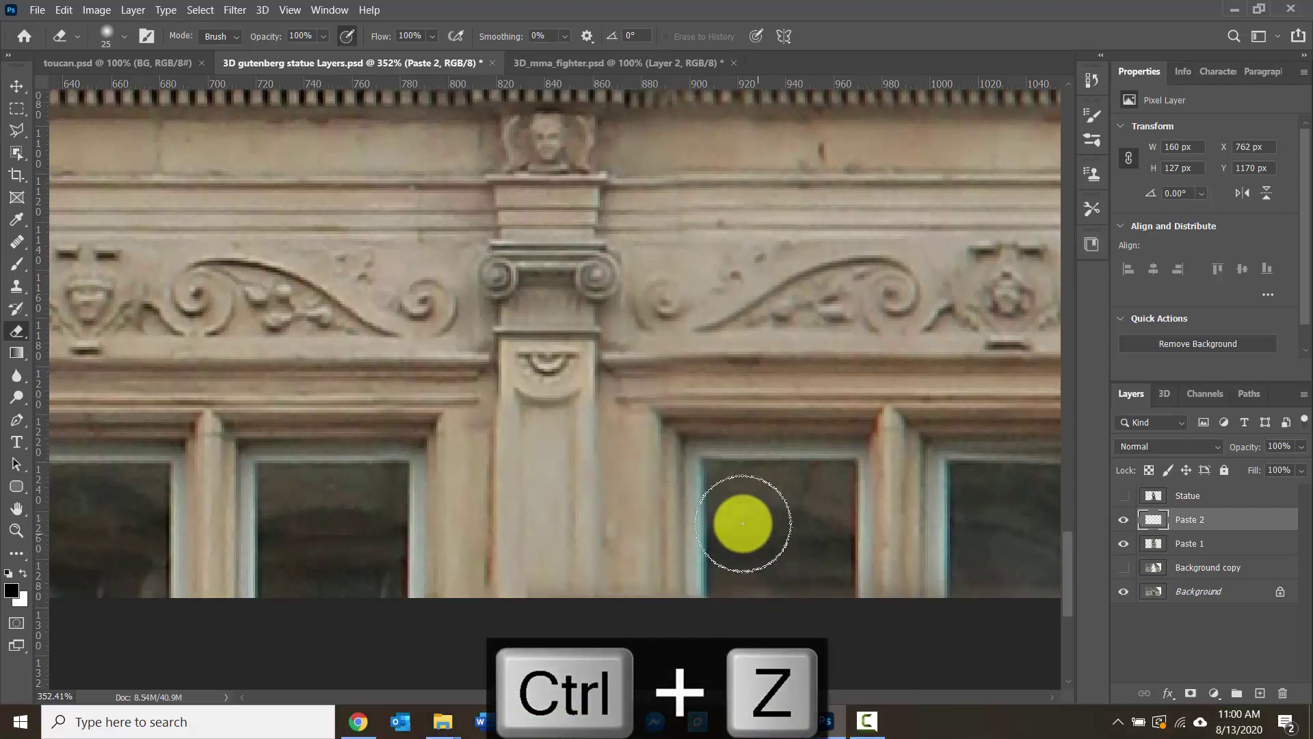
scroll(742, 523, "down", 5)
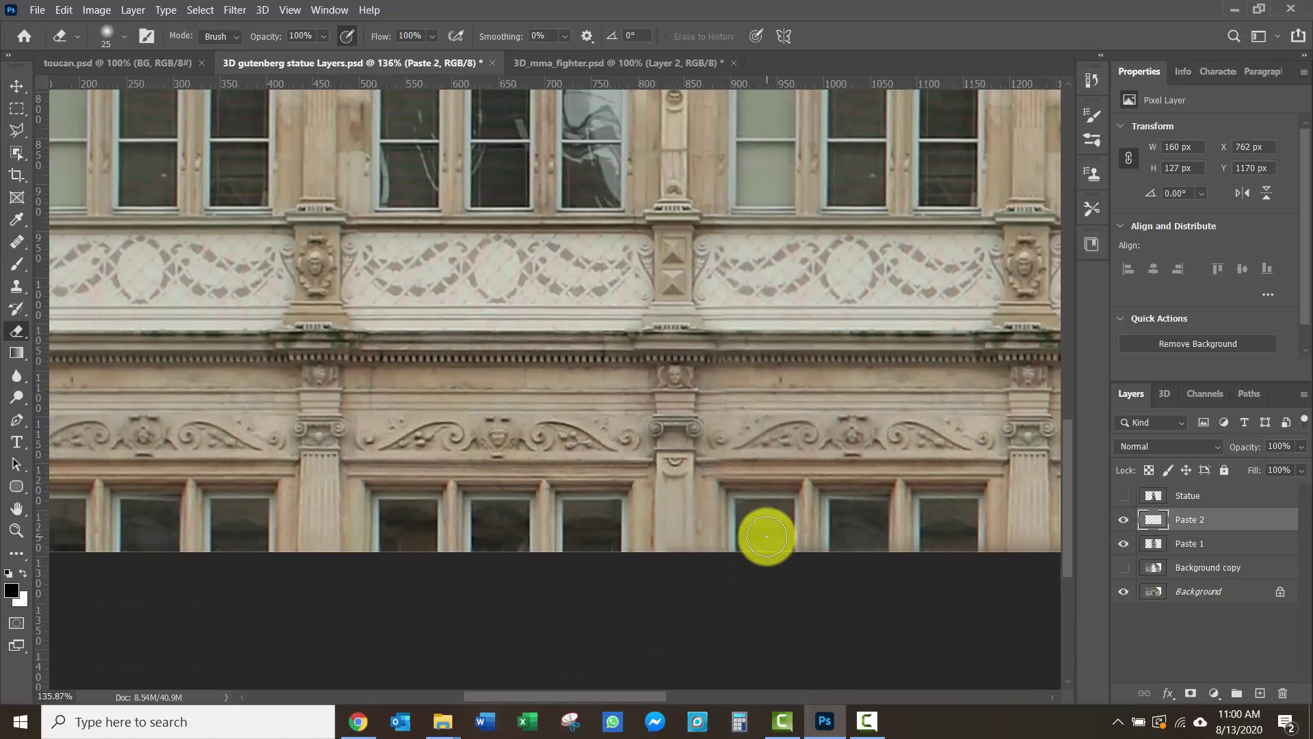
scroll(767, 536, "up", 8)
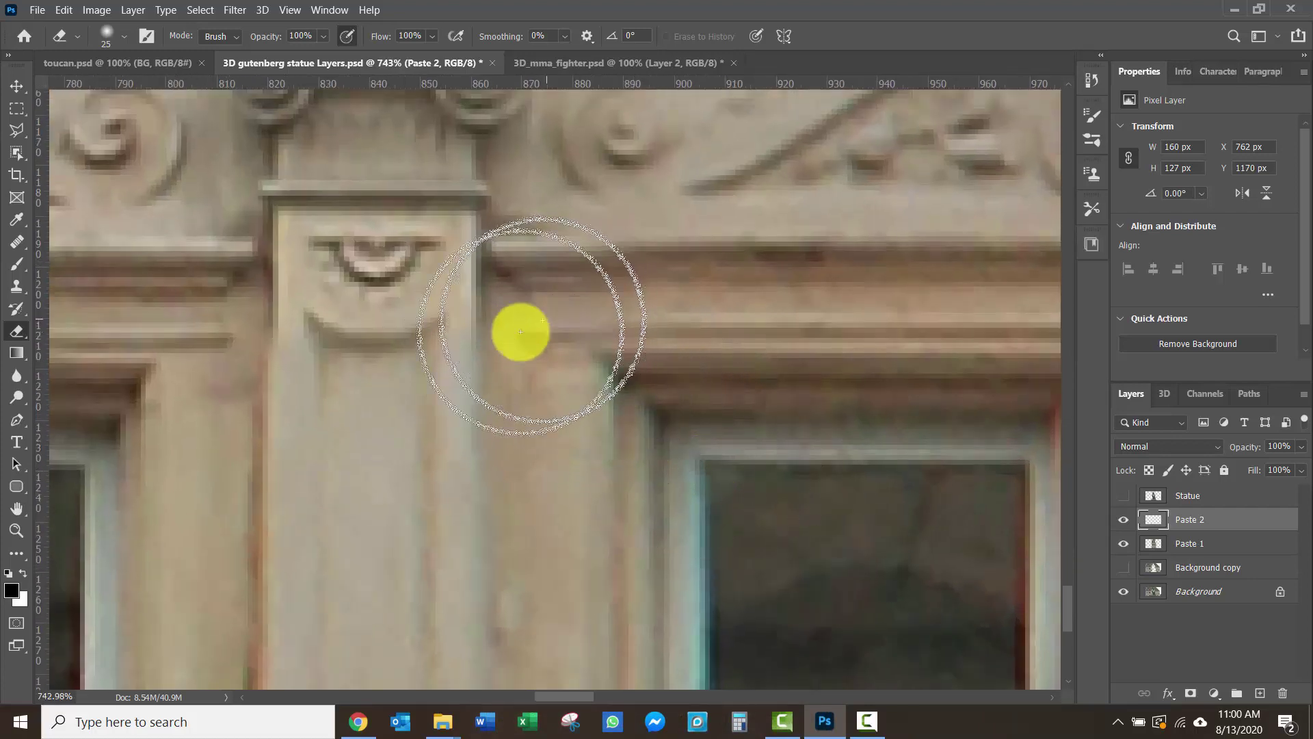
Compare Paste 2 on and off and shrink the eraser to 9 px.
left_click(1124, 520)
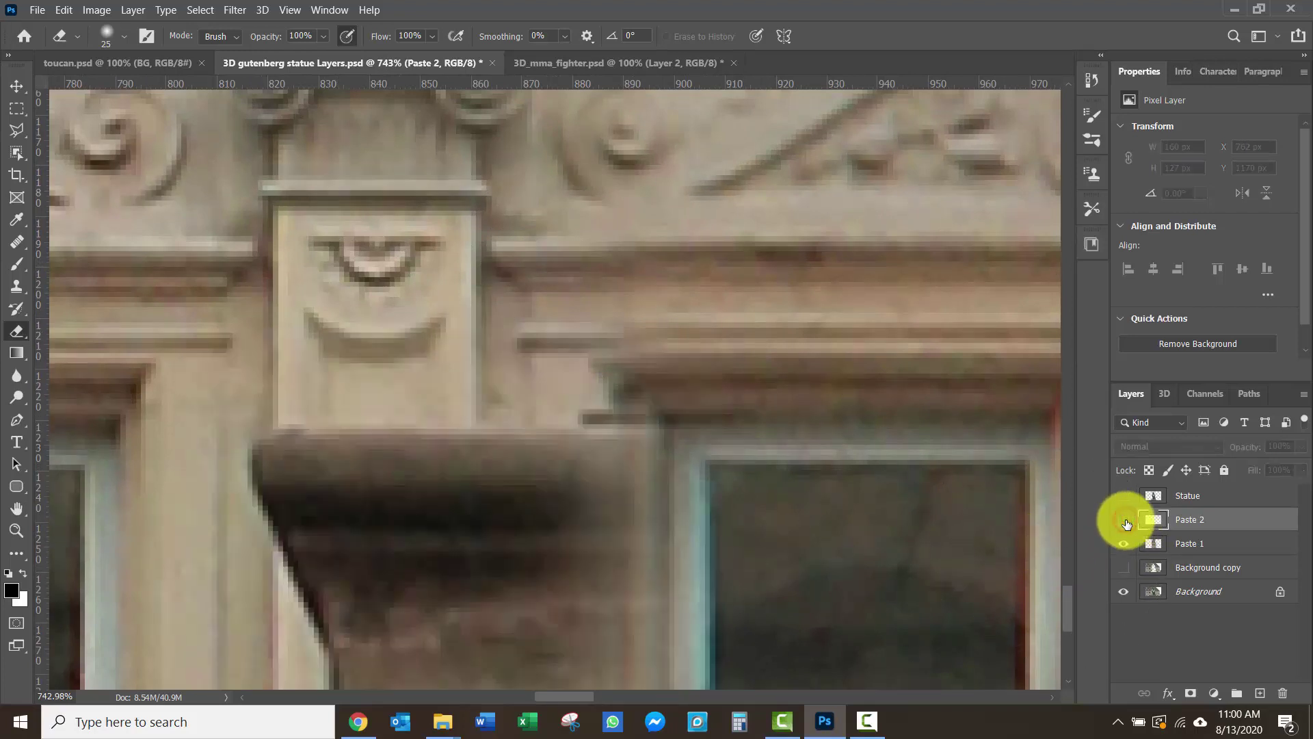
left_click(1125, 519)
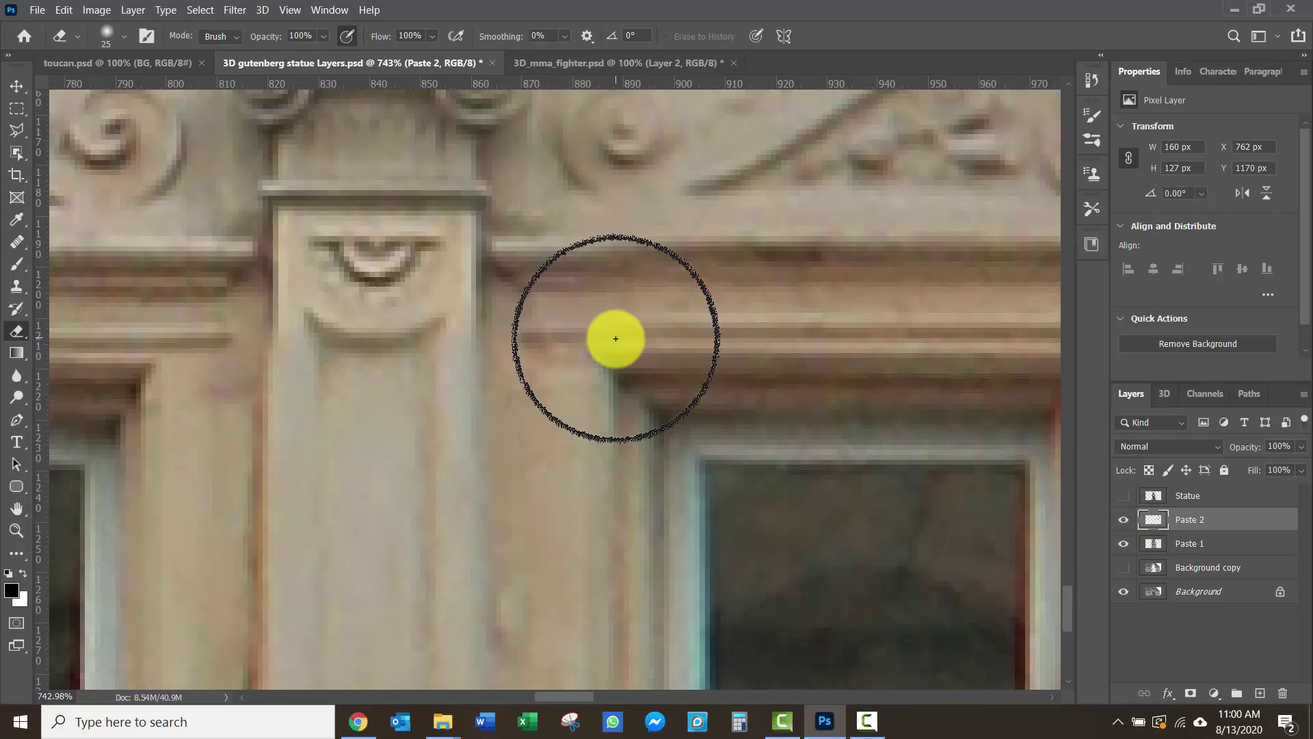
scroll(612, 340, "up", 3)
key("bracketleft")
key("bracketleft")
key("bracketleft")
key("bracketleft")
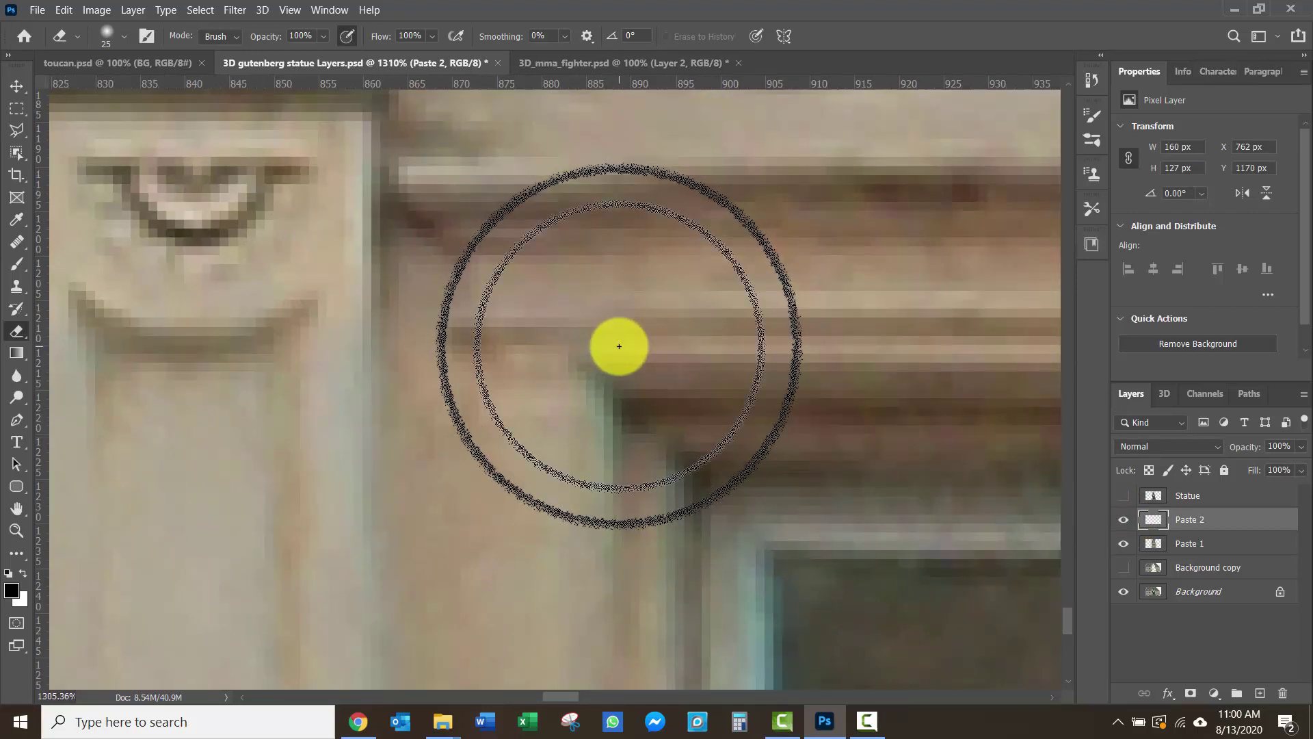
Try erasing the patch edge along the window moulding, then undo that stroke.
mouse_move(646, 340)
left_mouse_down()
mouse_move(487, 331)
mouse_move(446, 351)
mouse_move(735, 328)
mouse_move(580, 326)
mouse_move(432, 353)
mouse_move(654, 383)
mouse_move(449, 392)
mouse_move(416, 405)
mouse_move(615, 410)
left_mouse_up()
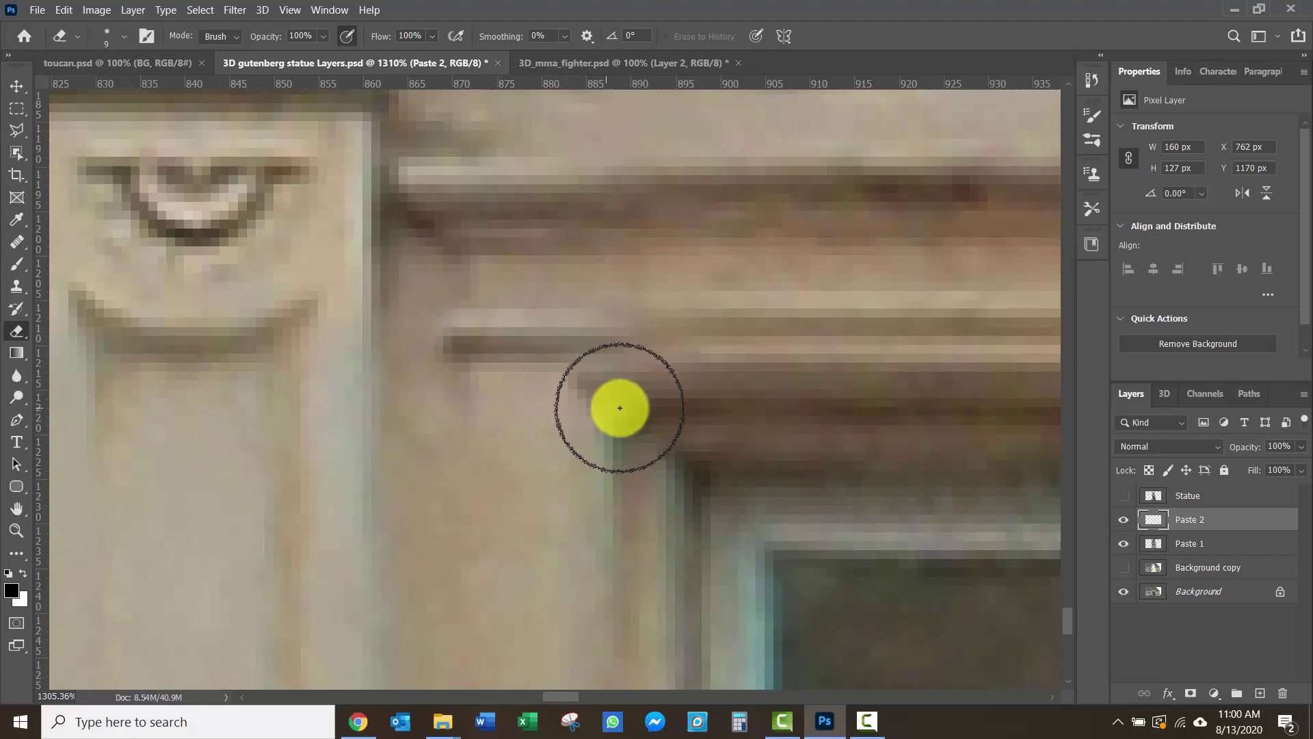
scroll(577, 357, "down", 6)
scroll(691, 506, "down", 2)
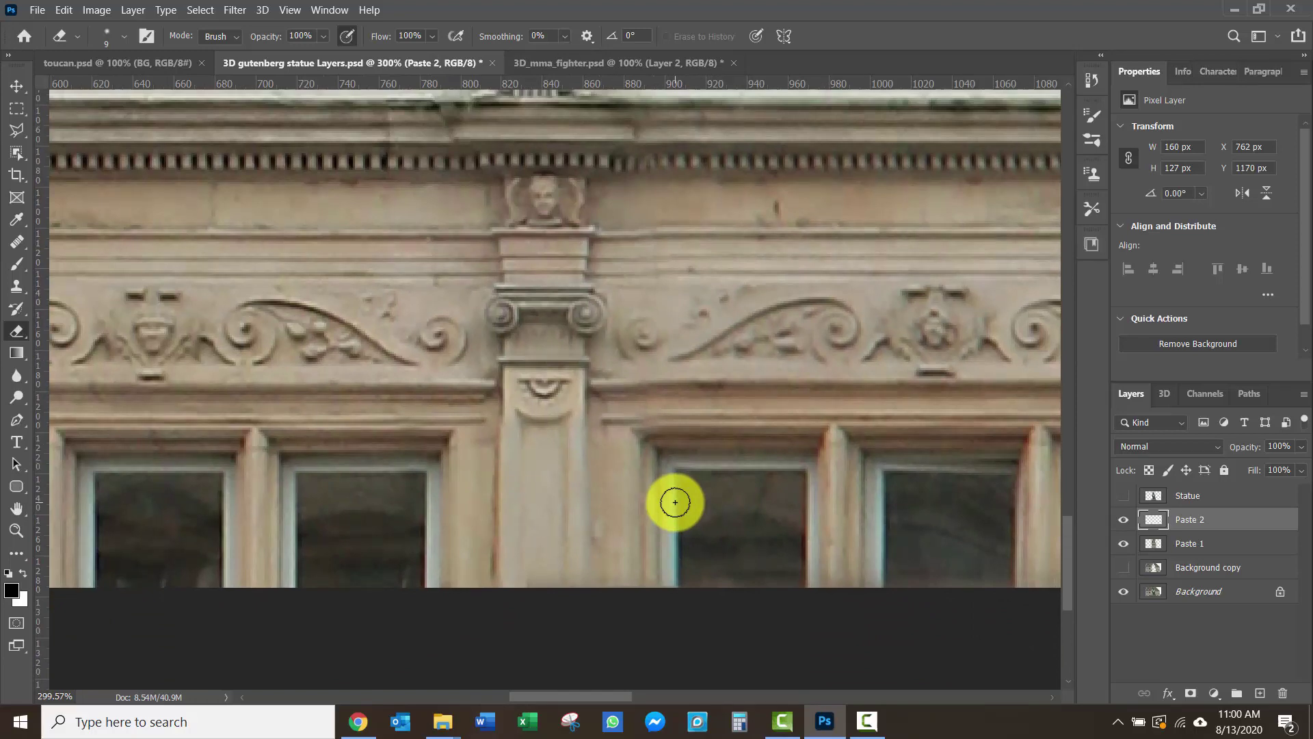
key("ctrl+z")
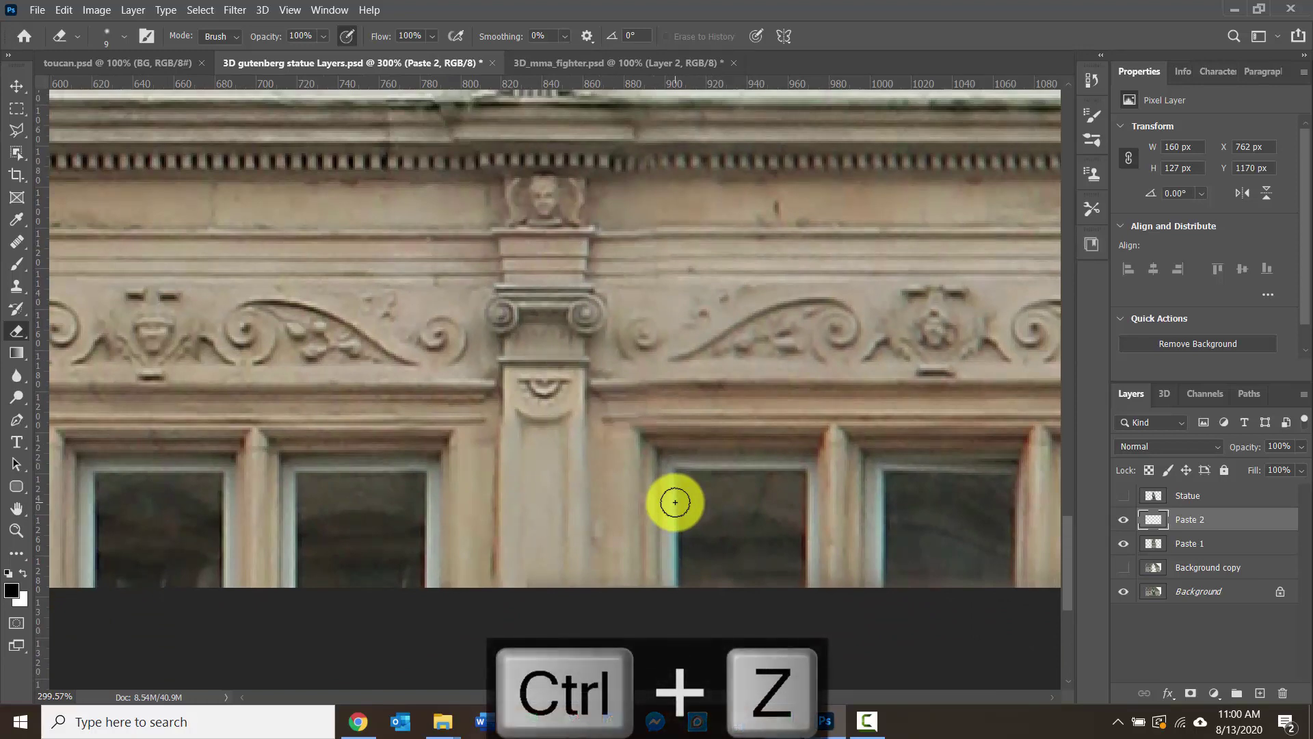
scroll(624, 467, "down", 2)
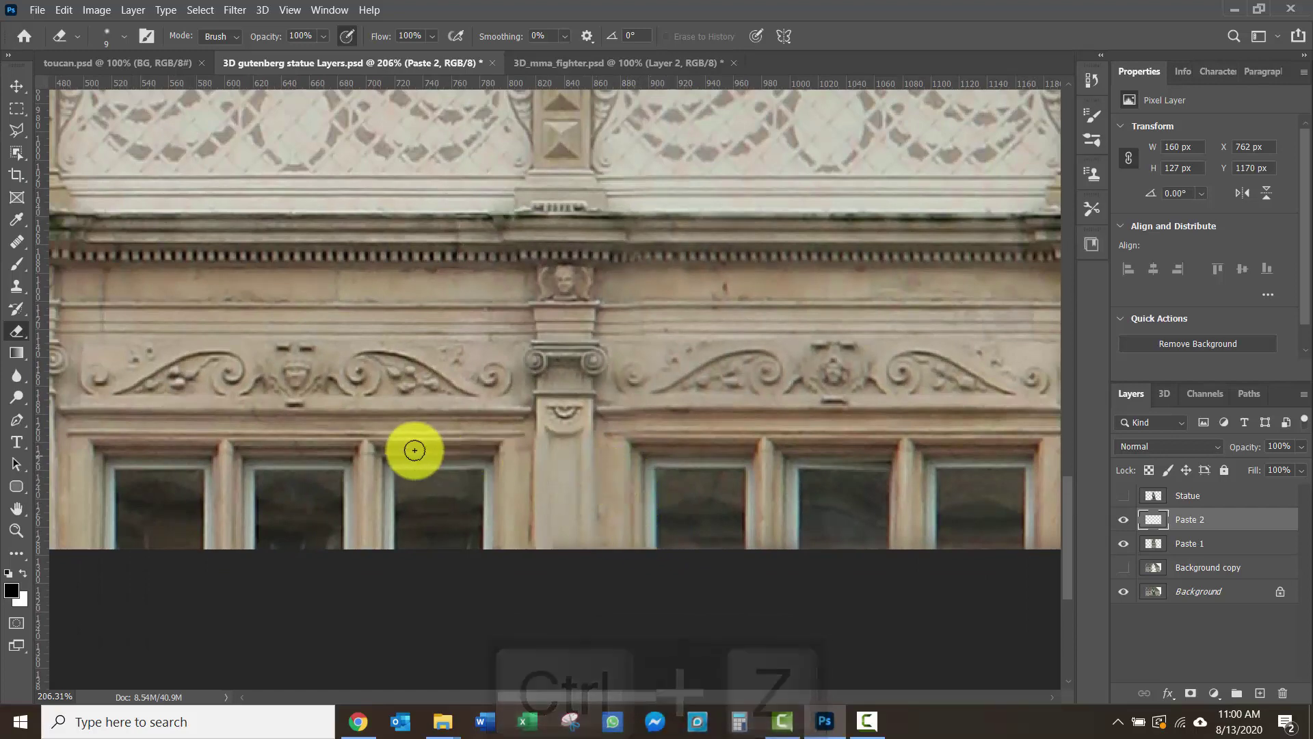
scroll(709, 472, "down", 2)
scroll(766, 484, "down", 1)
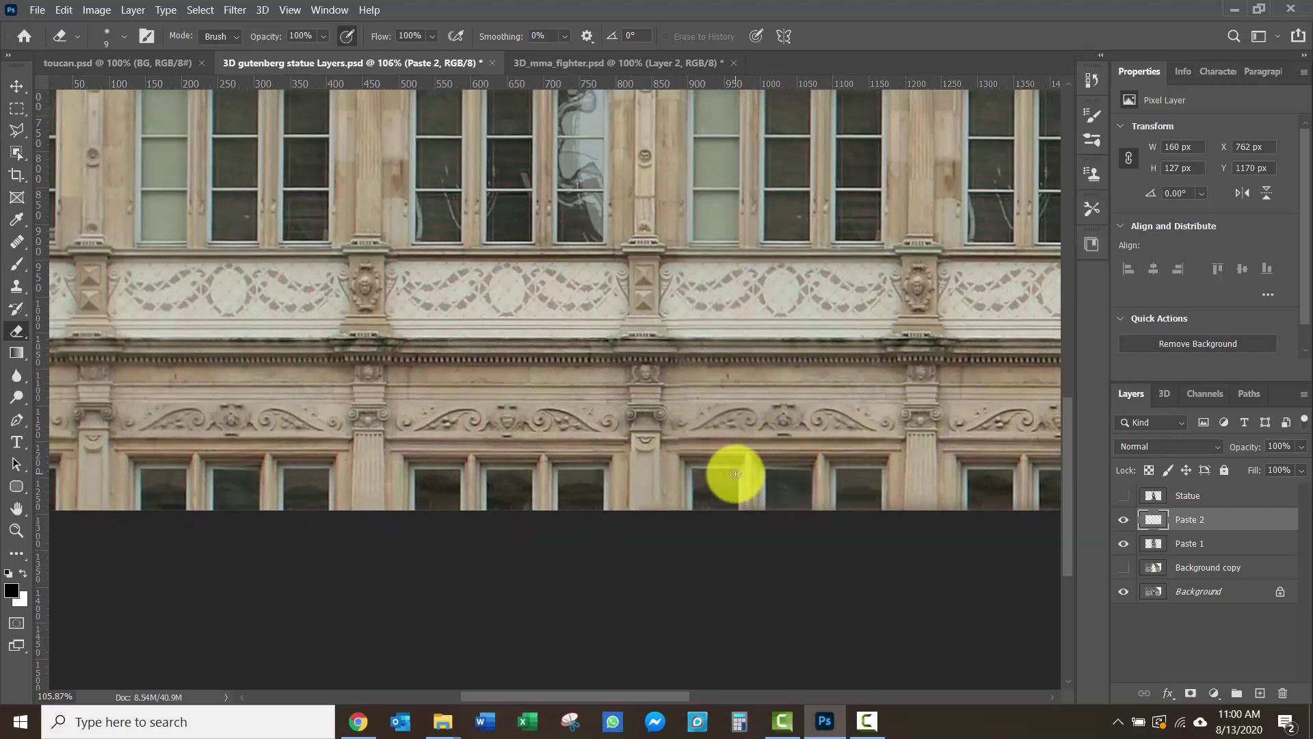
scroll(735, 473, "down", 1)
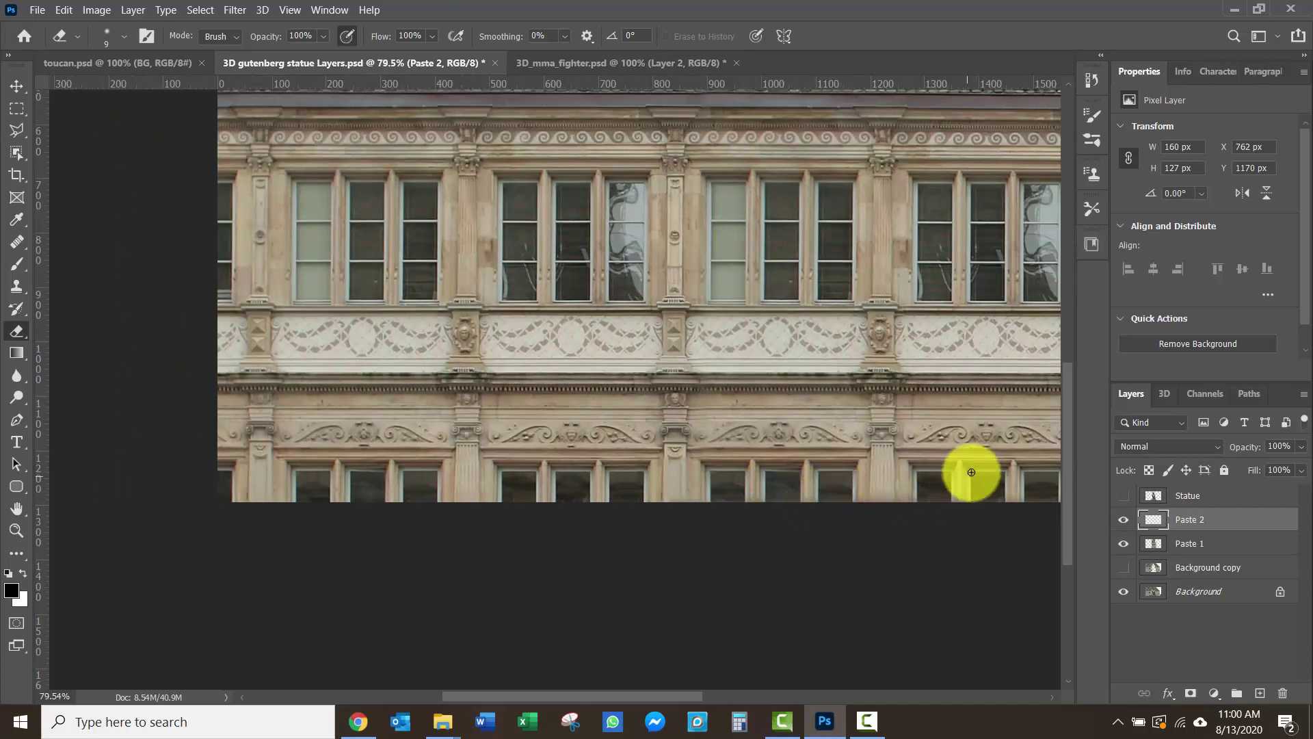
Paste the stone pillar as Layer 1 and drag it over the dark statue base.
scroll(971, 472, "up", 1)
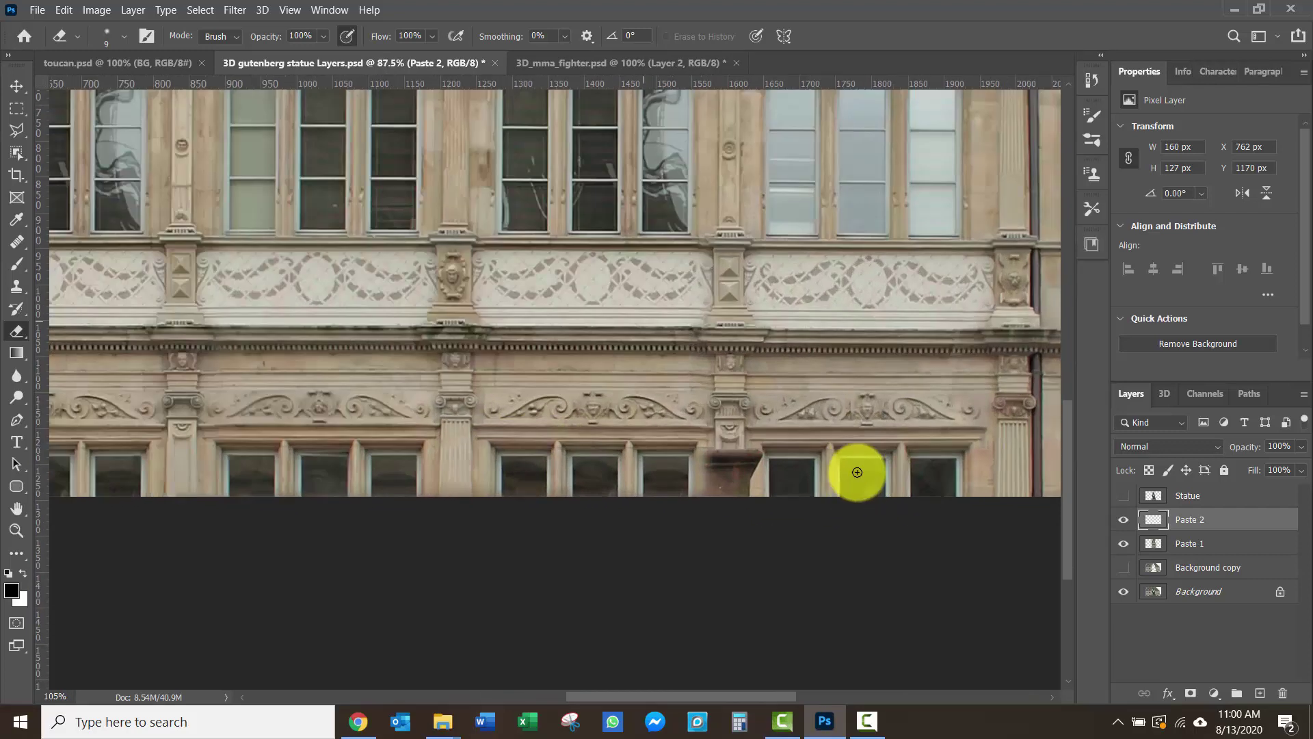
scroll(857, 472, "up", 5)
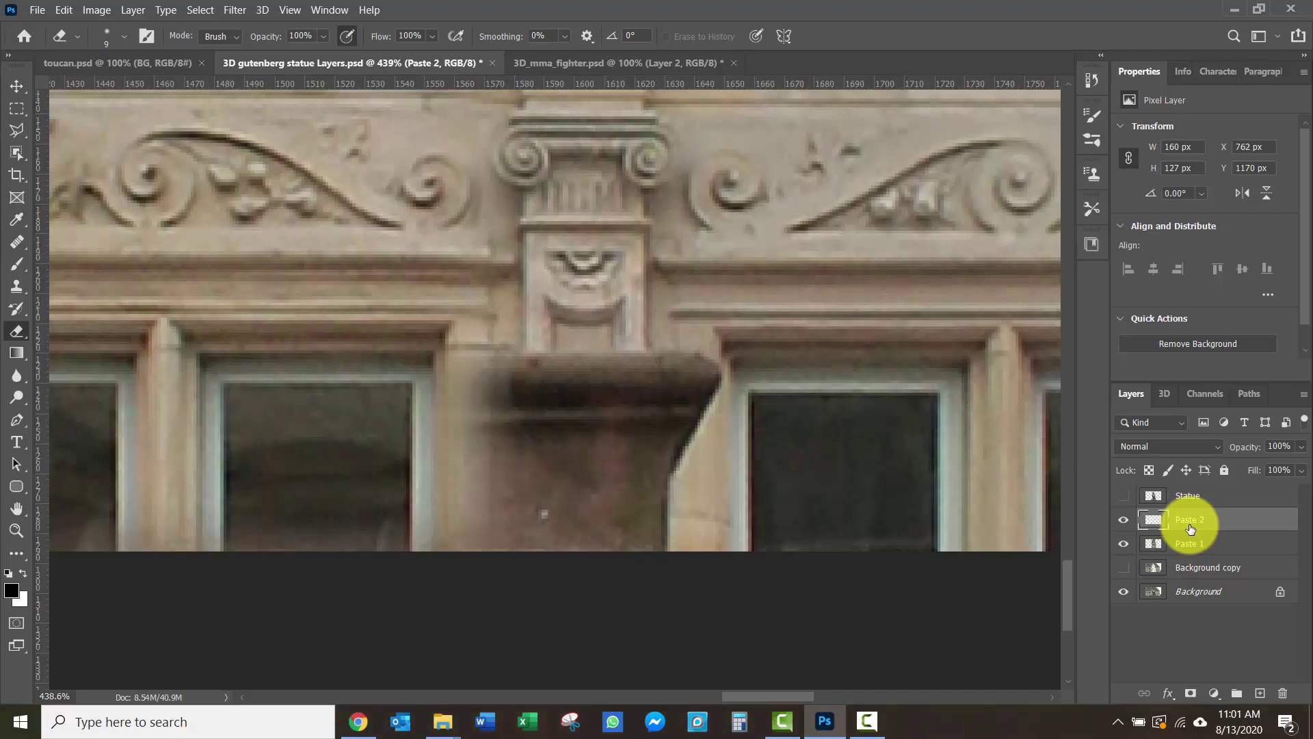
key("ctrl+v")
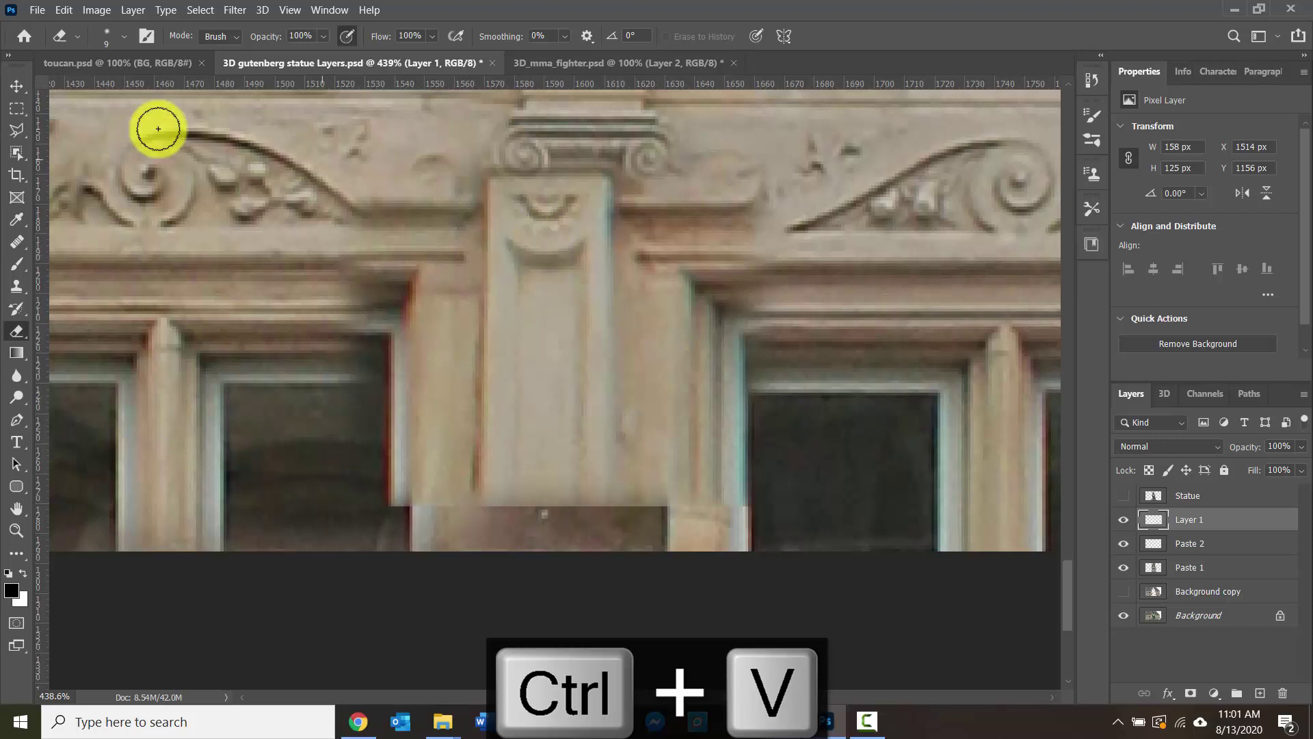
left_click(24, 84)
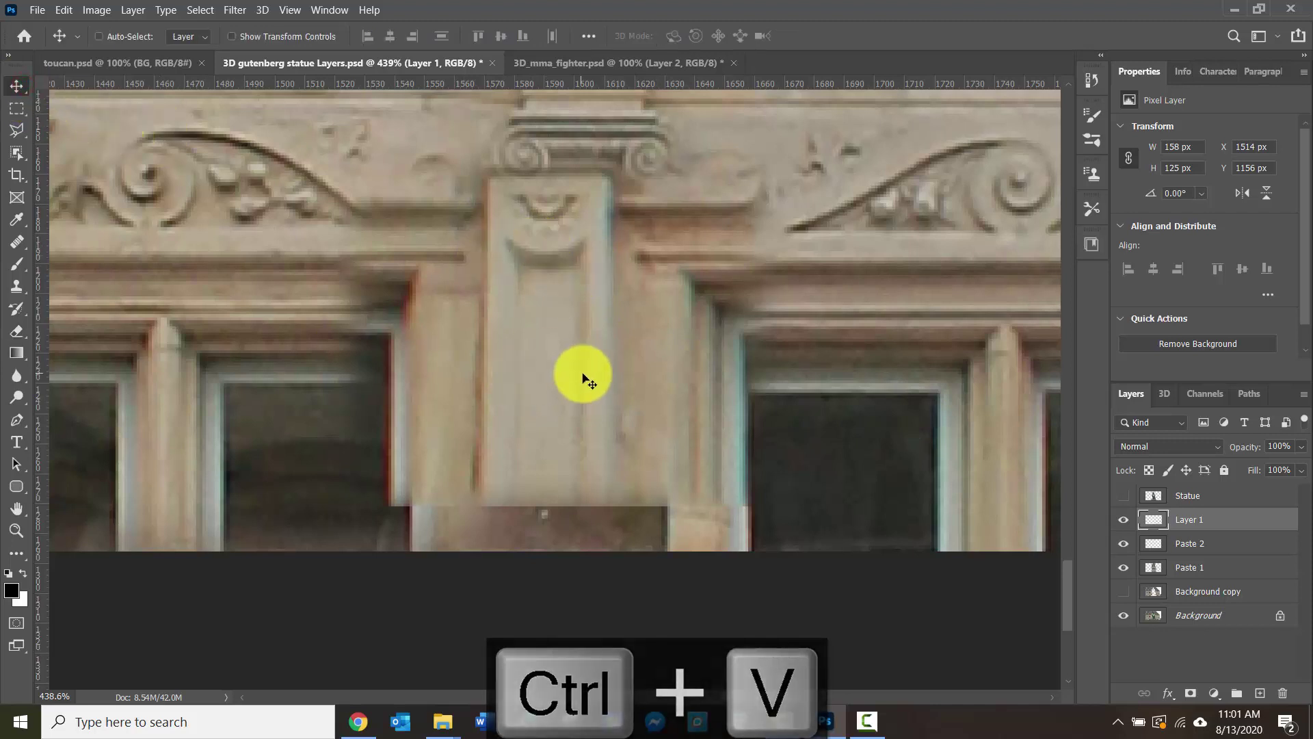
left_click_drag(570, 356, 604, 416)
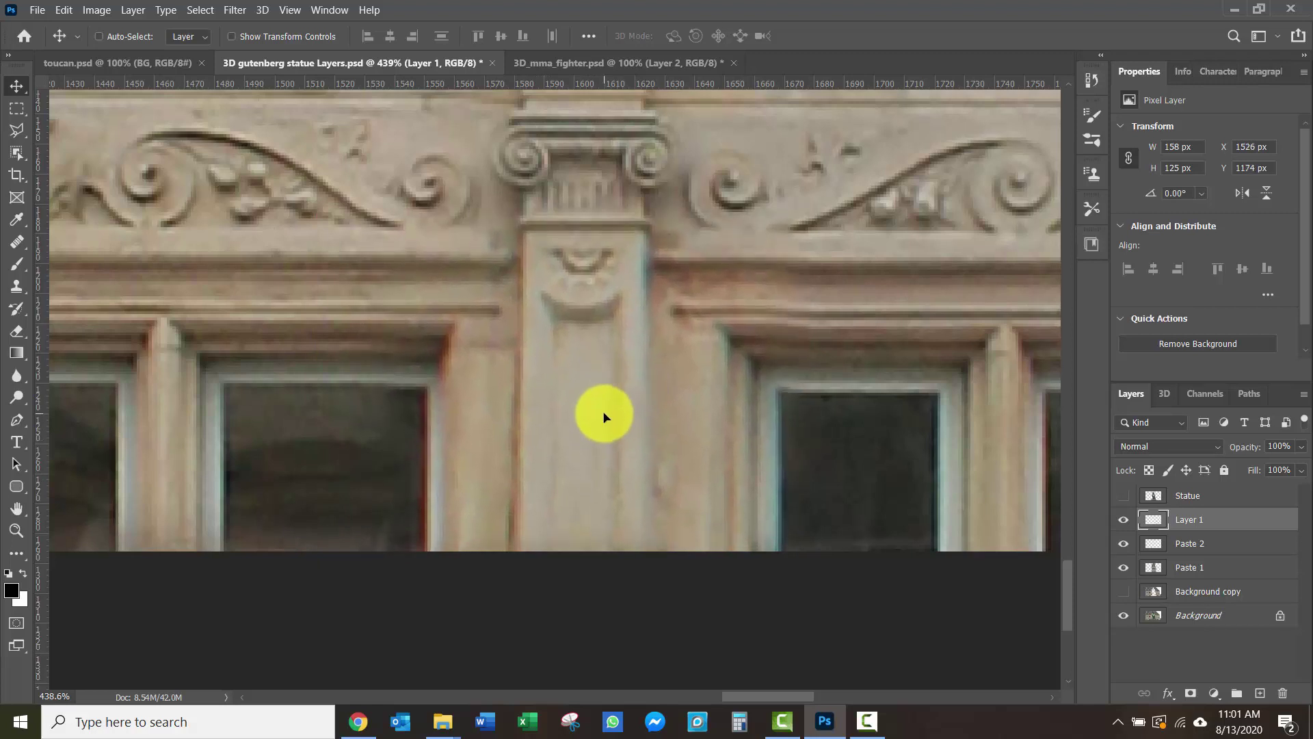
Nudge the pillar patch pixel by pixel into alignment, toggling it to compare.
key("Up")
key("Up")
key("Left")
key("Left")
key("Left")
key("Left")
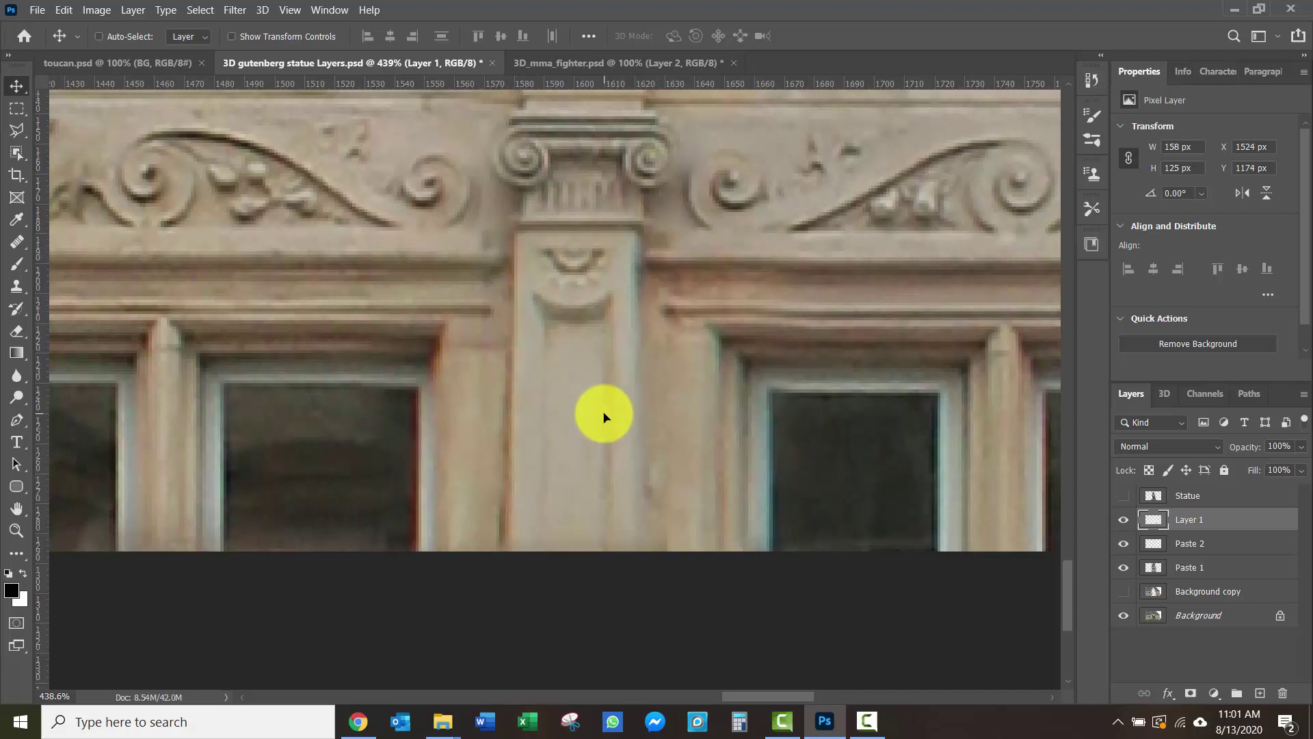
key("Right")
key("Right")
key("Right")
key("Right")
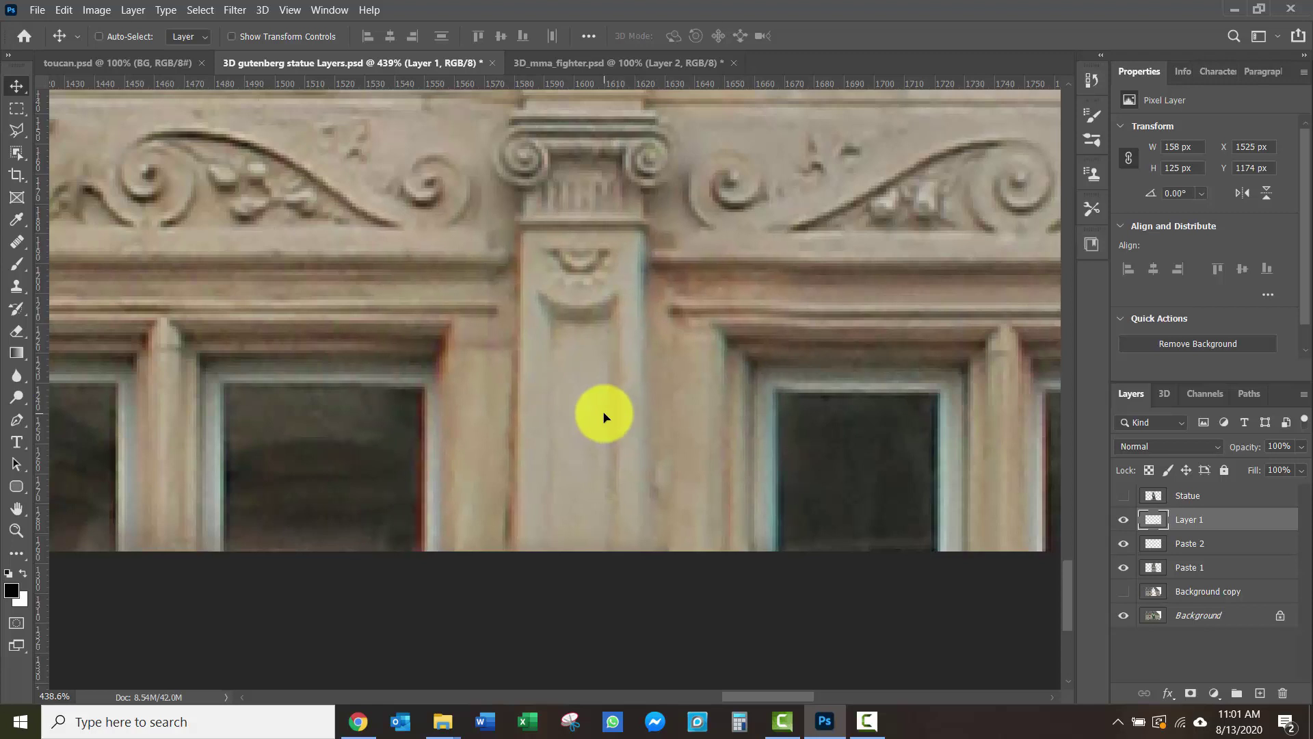
key("Left")
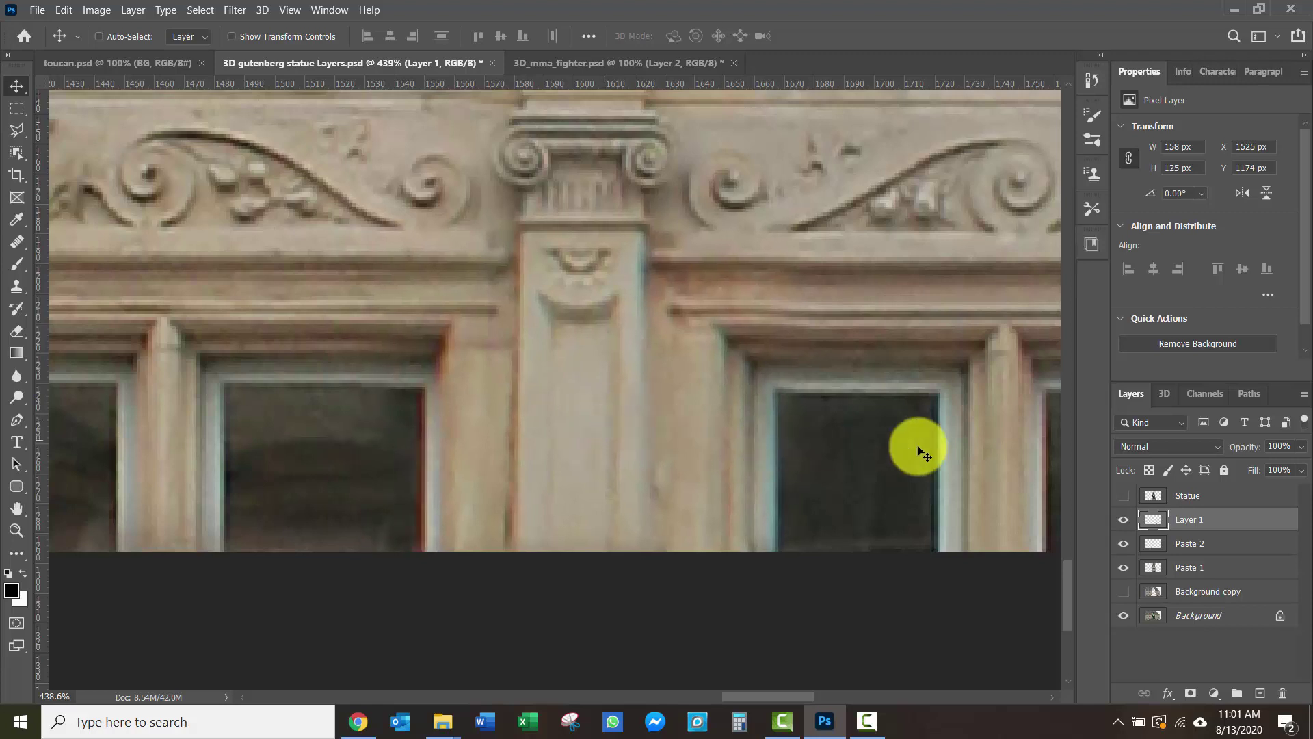
left_click(1123, 521)
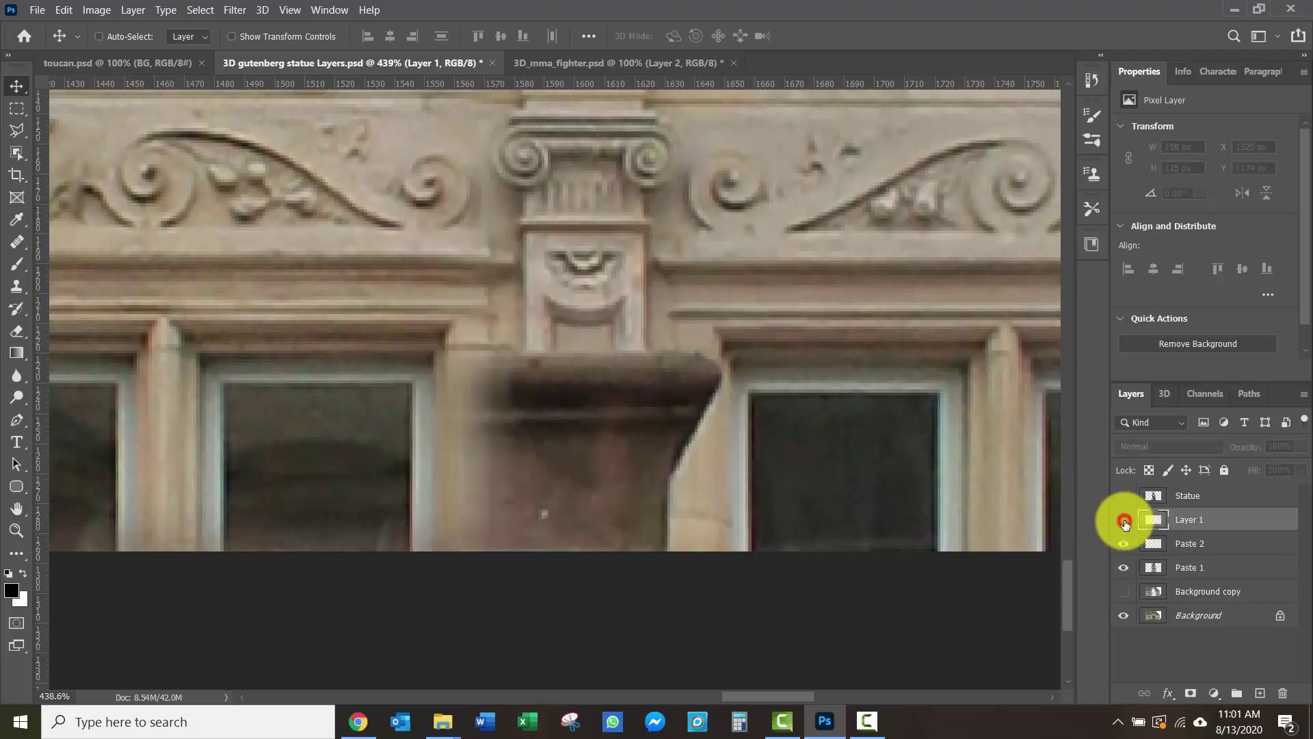
left_click(1123, 522)
left_click(1124, 522)
left_click(1123, 522)
key("Right")
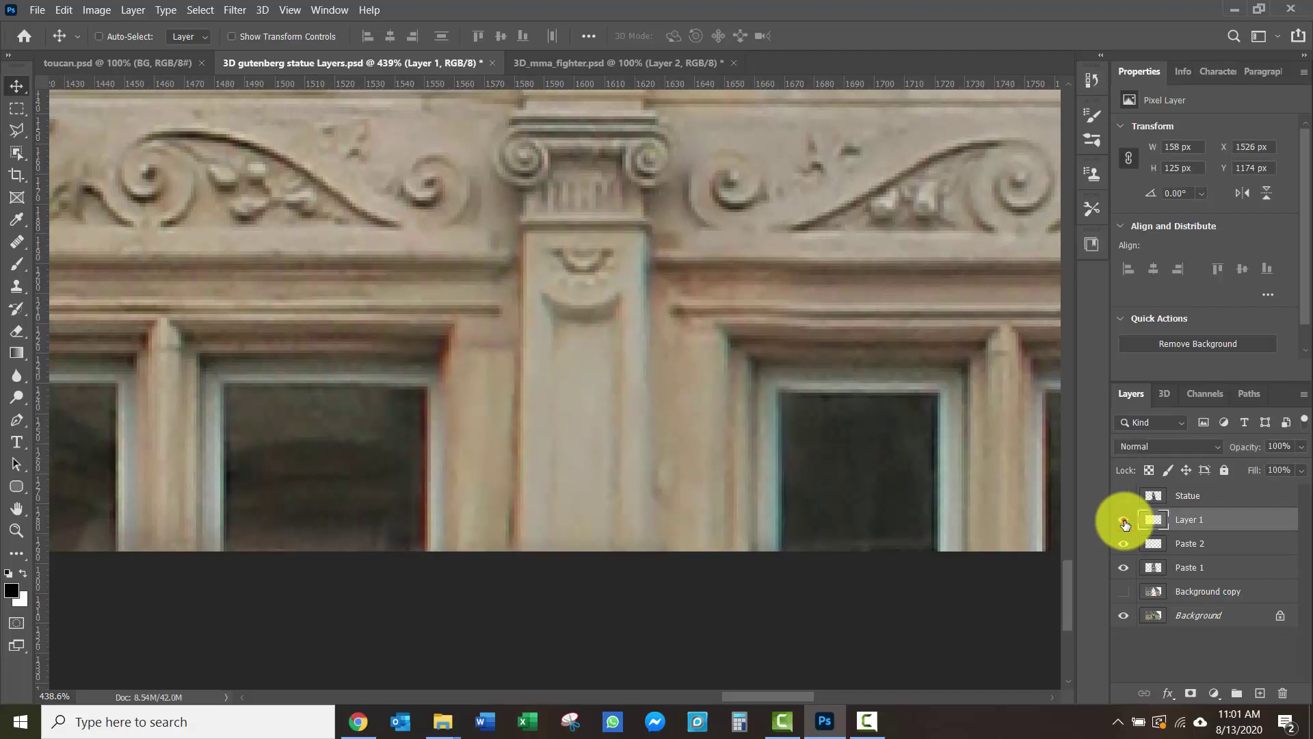
Toggle Layer 1 repeatedly to check the patch against the statue base.
left_click(1123, 522)
left_click(1123, 522)
left_click(1124, 522)
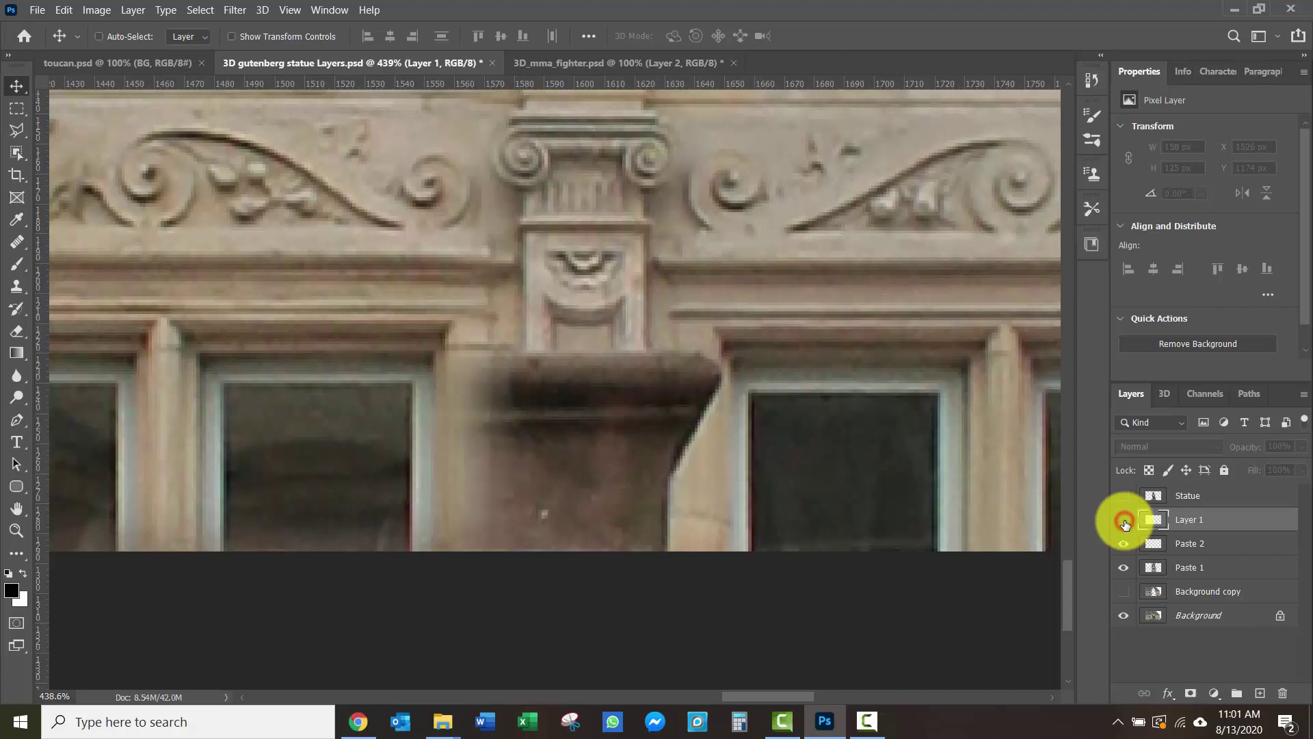
left_click(1123, 522)
left_click(1124, 522)
left_click(1124, 522)
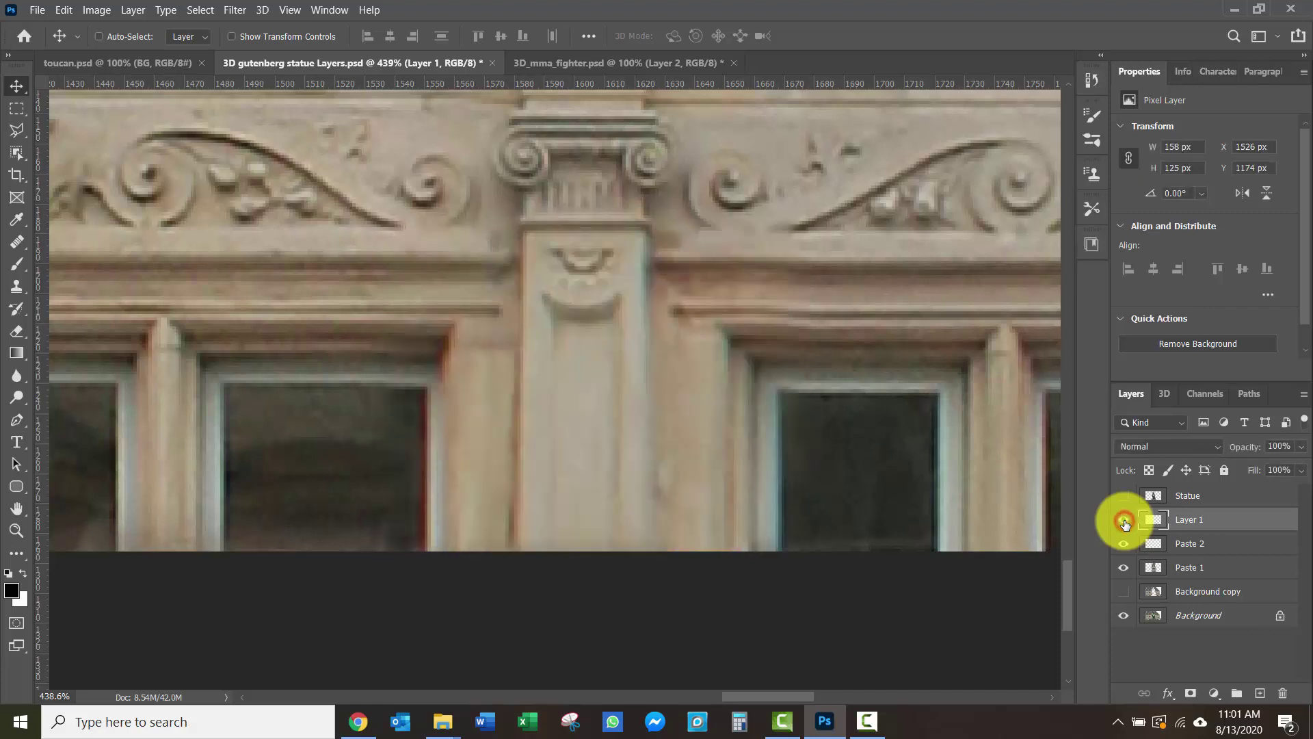
left_click(1123, 522)
left_click(1124, 522)
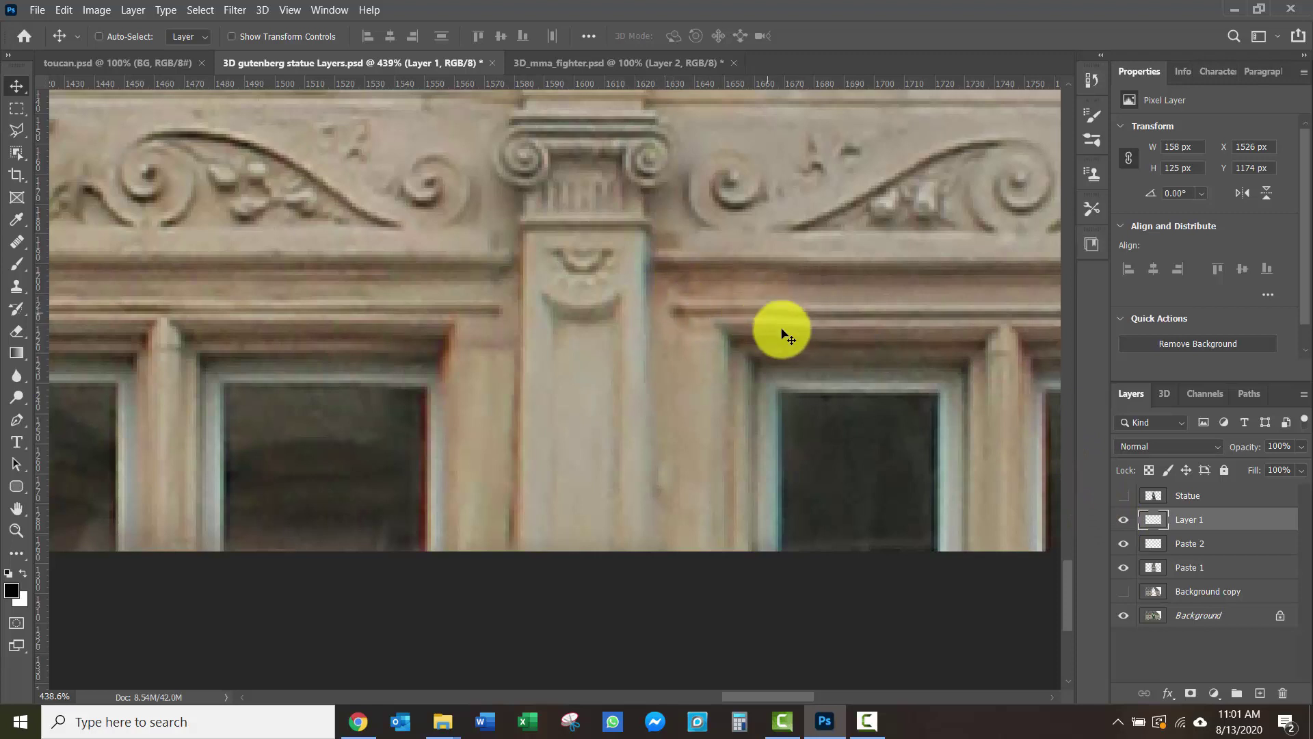
Rotate the pillar patch about 0.3° with Free Transform and commit it.
key("Down")
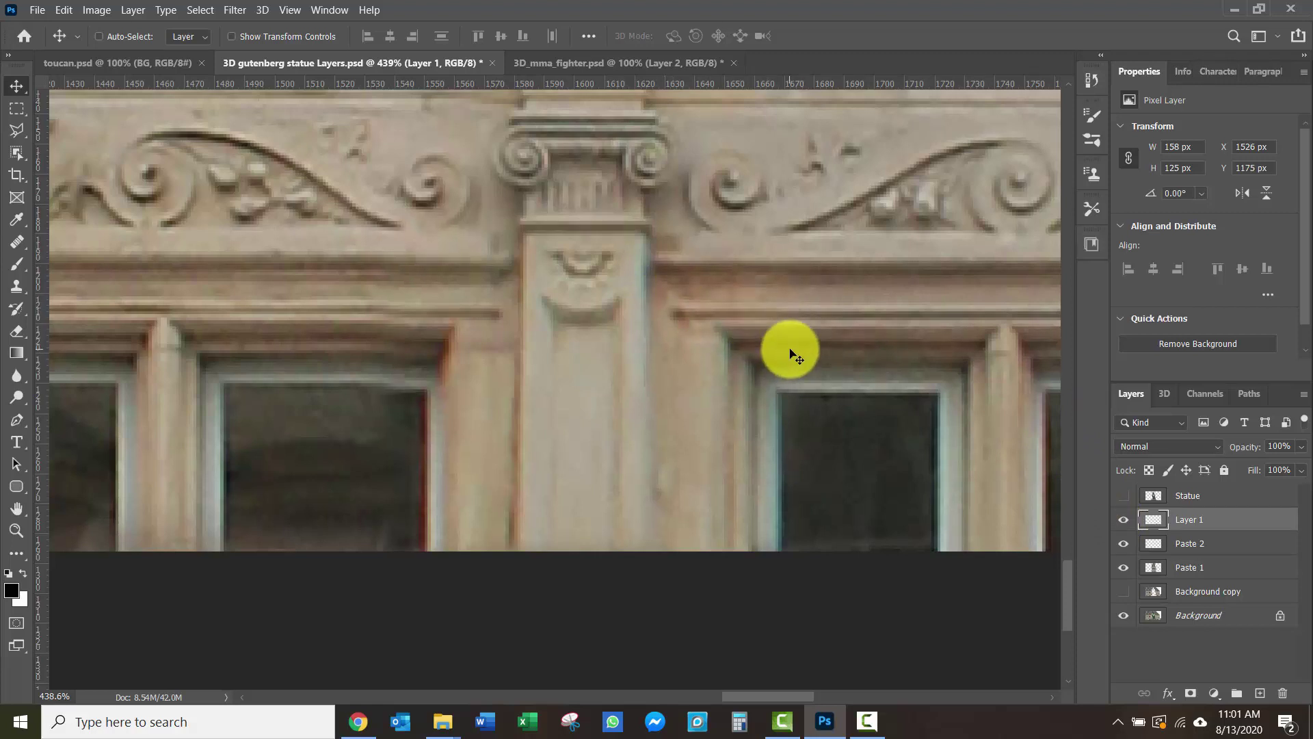
key("Up")
key("Up")
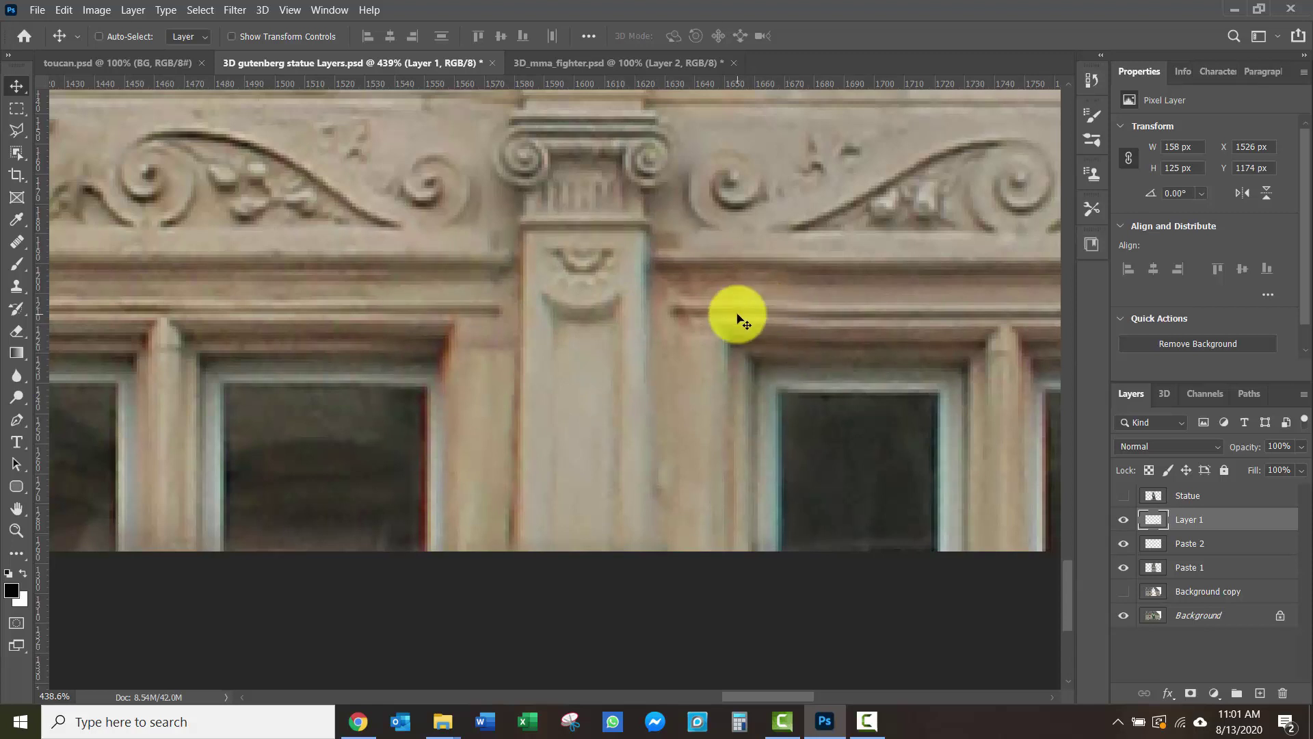
key("ctrl")
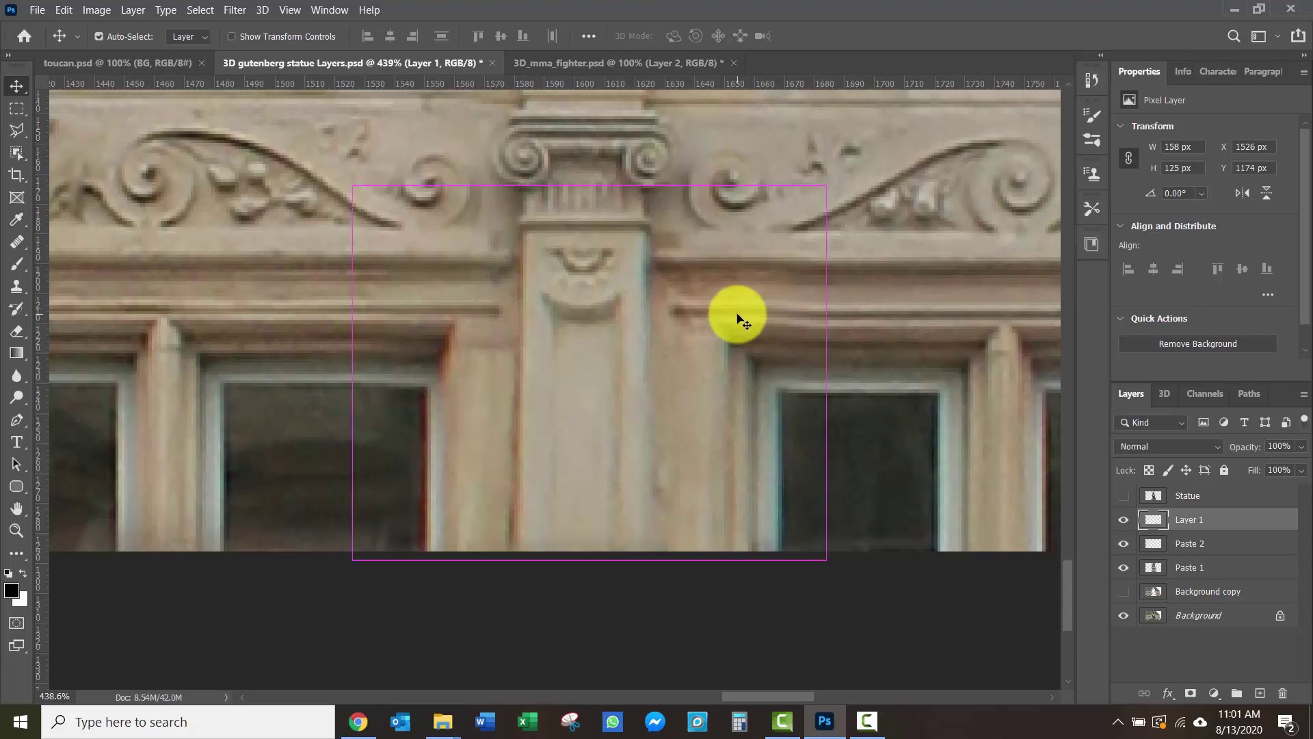
key("ctrl+t")
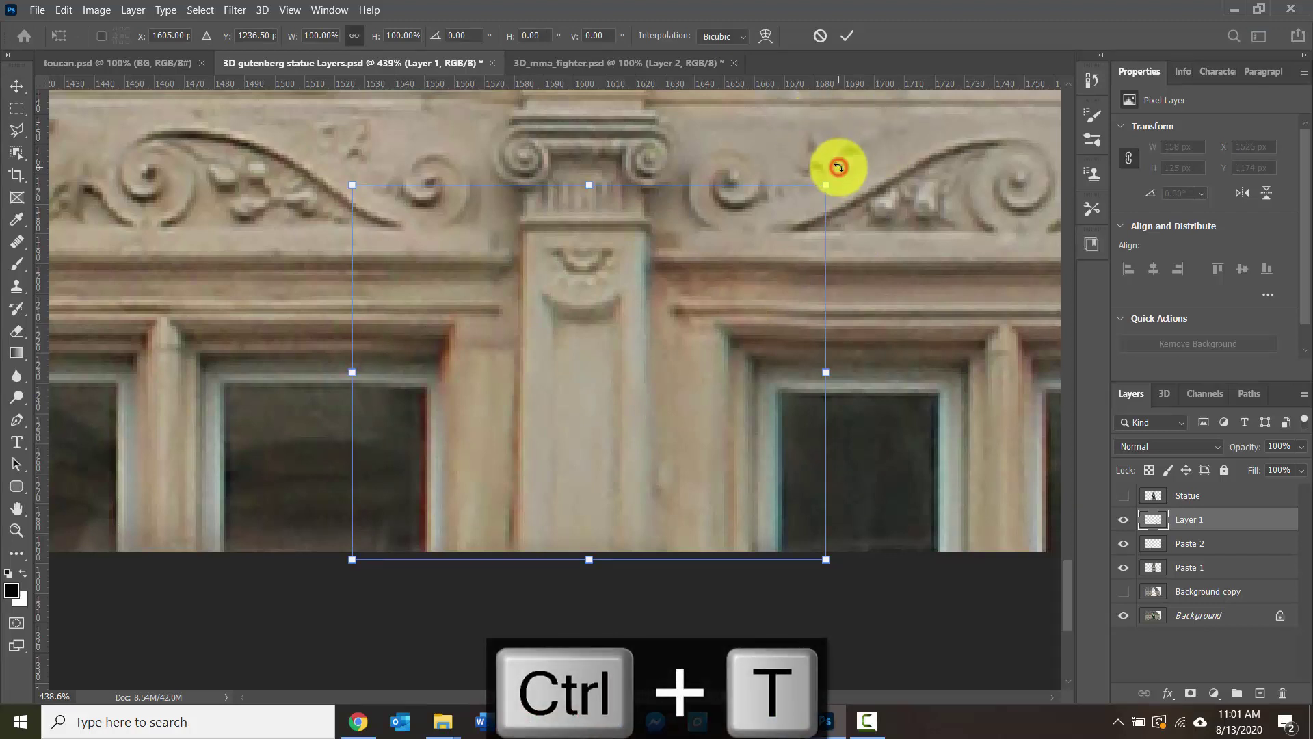
left_click_drag(839, 167, 836, 170)
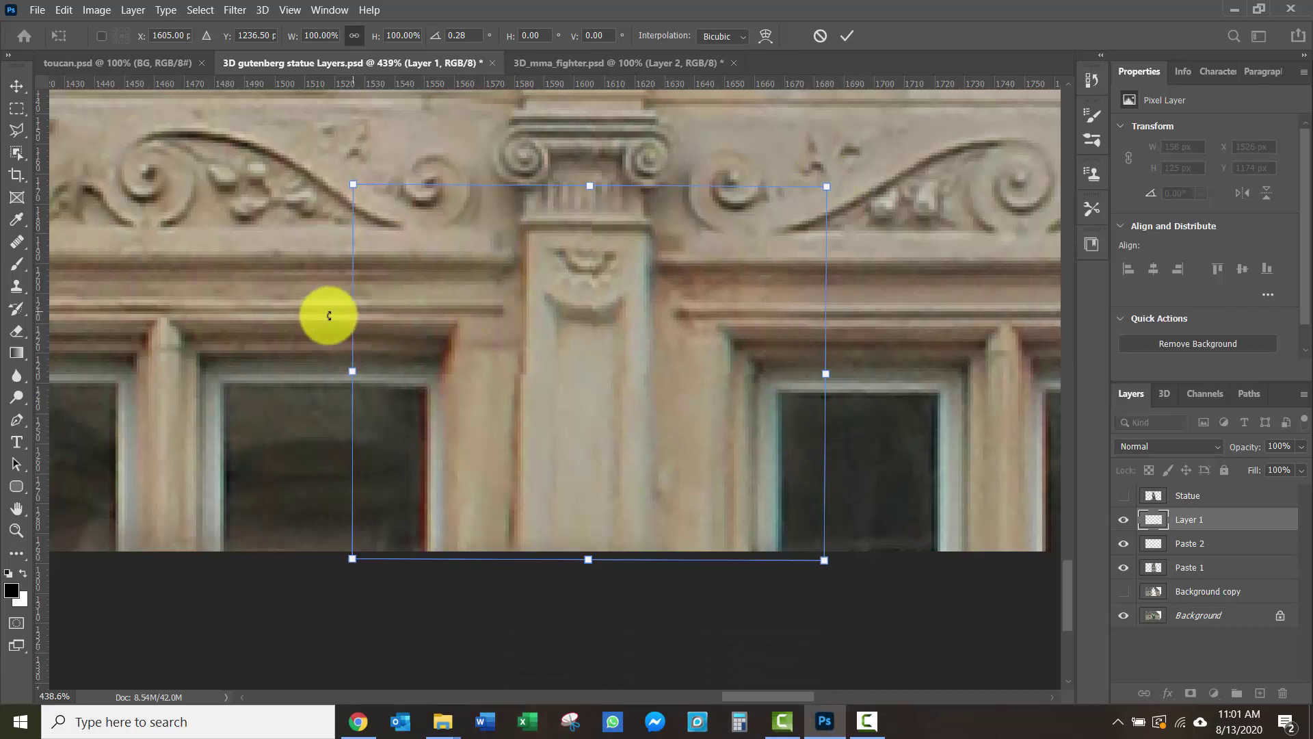
key("Return")
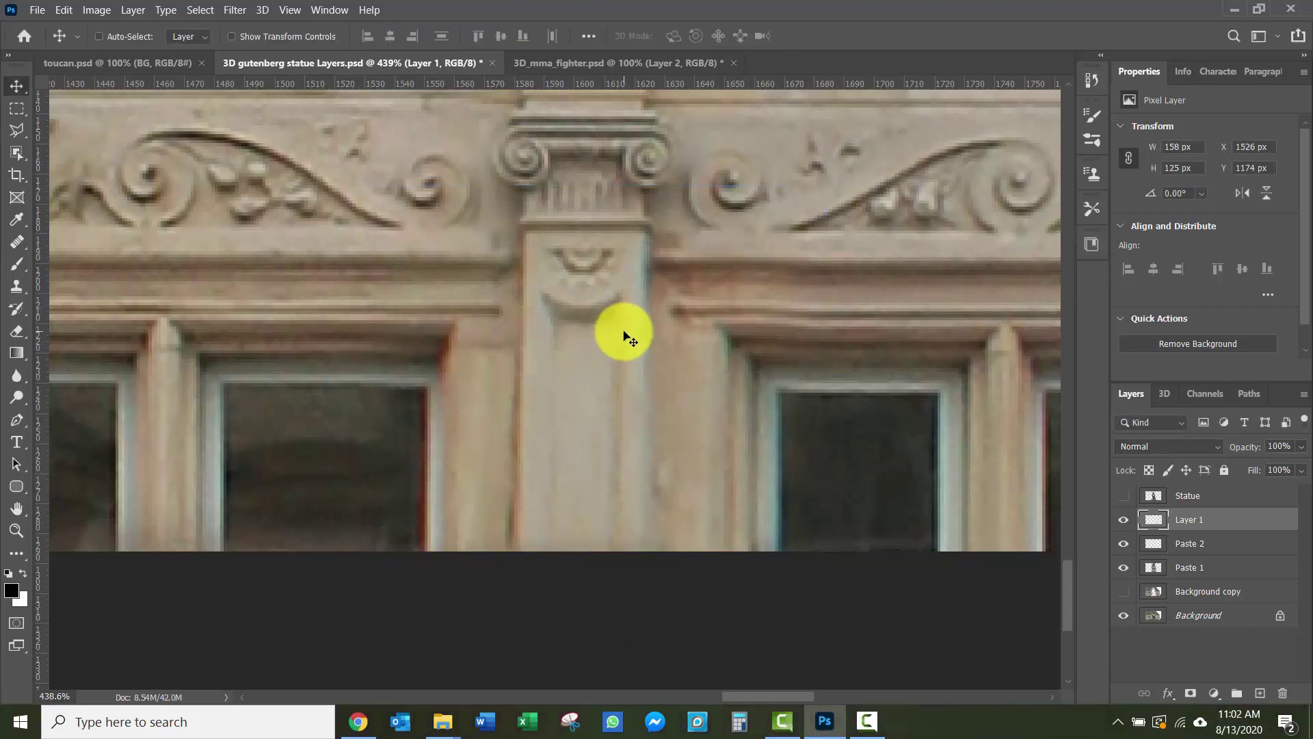
Add a further 0.09° rotation, settling the patch at X 1526, Y 1174 px.
key("ctrl+t")
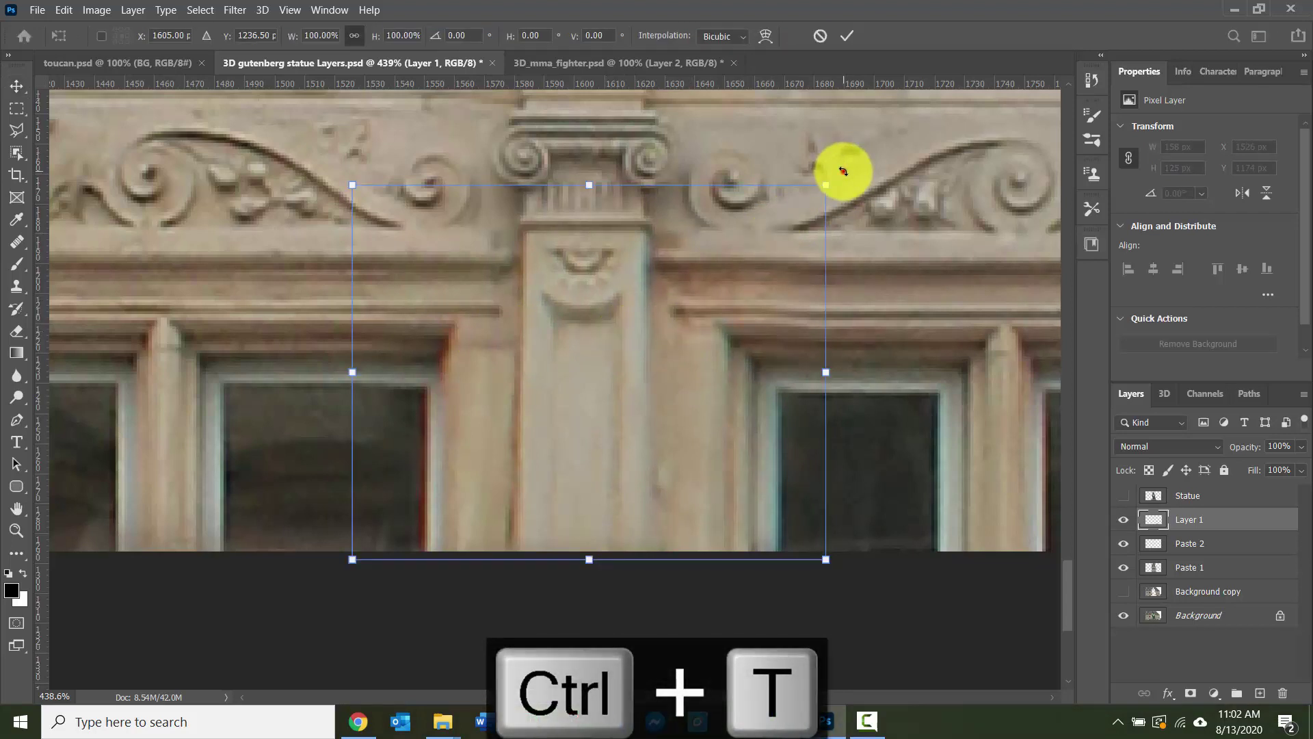
left_click_drag(843, 171, 843, 173)
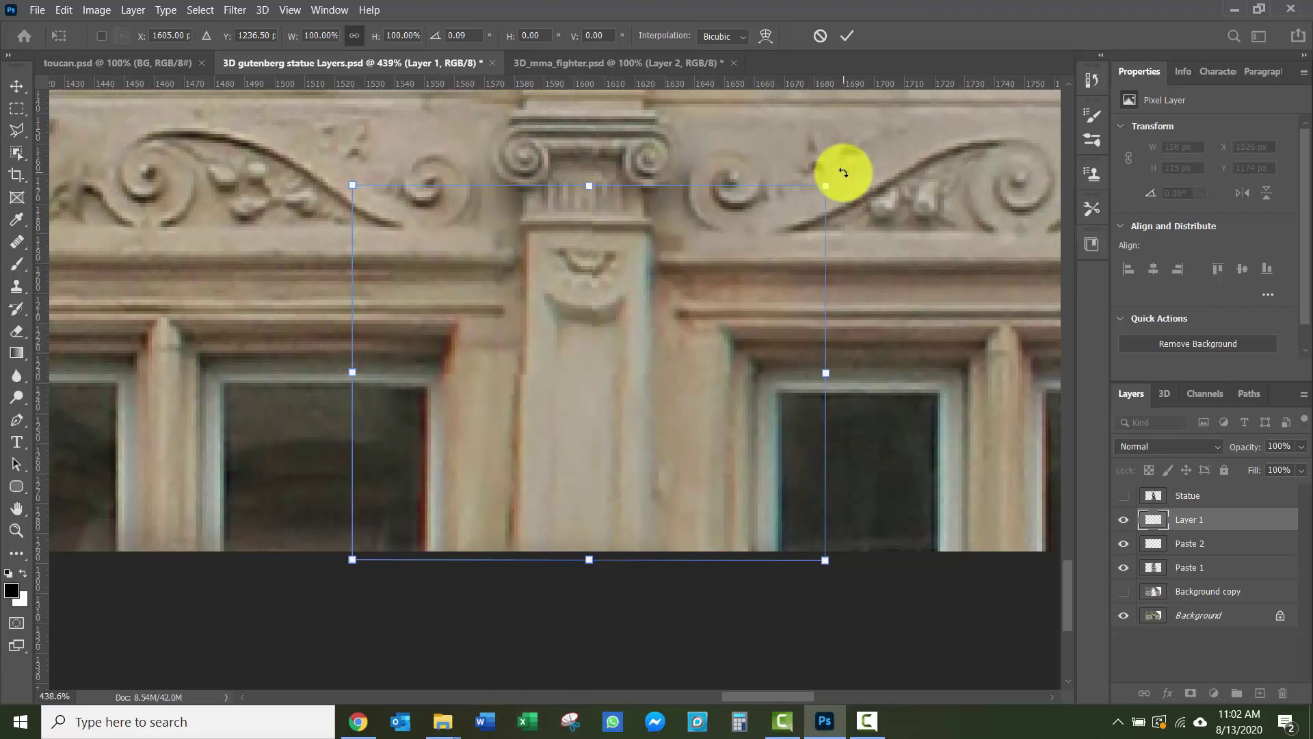
key("Return")
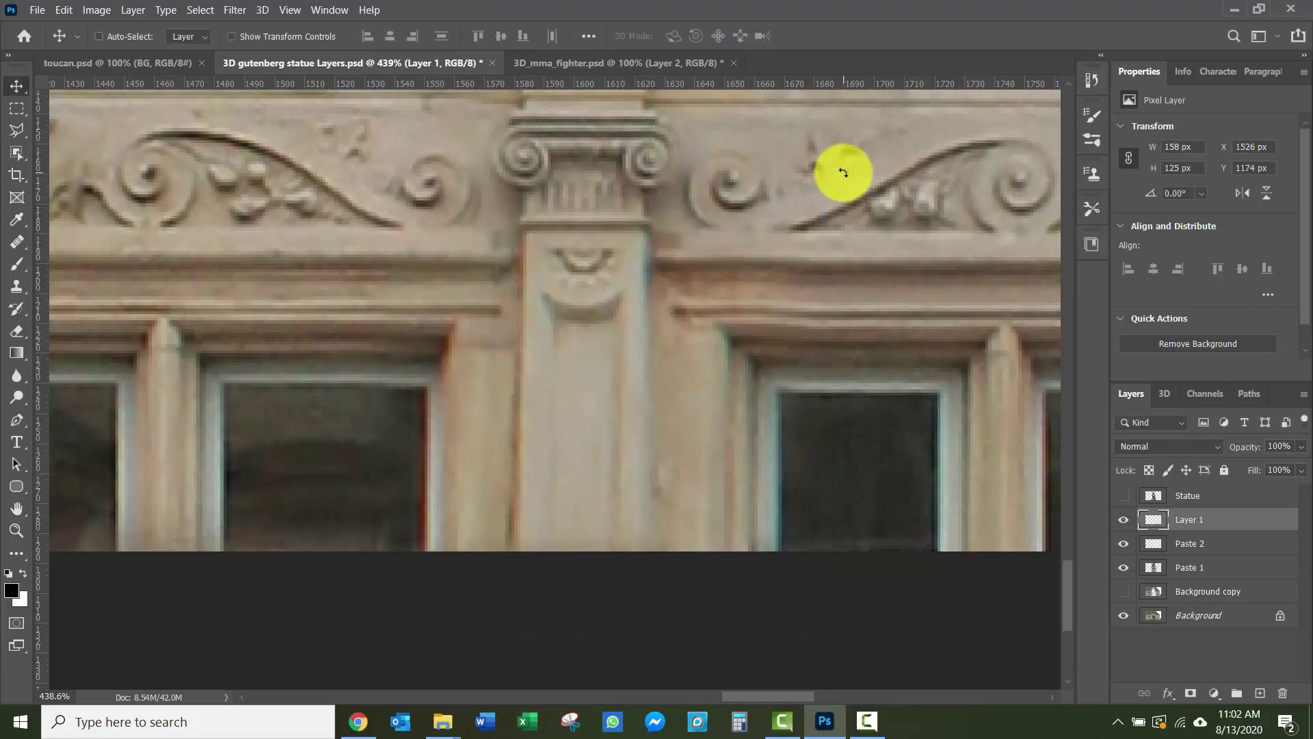
key("Down")
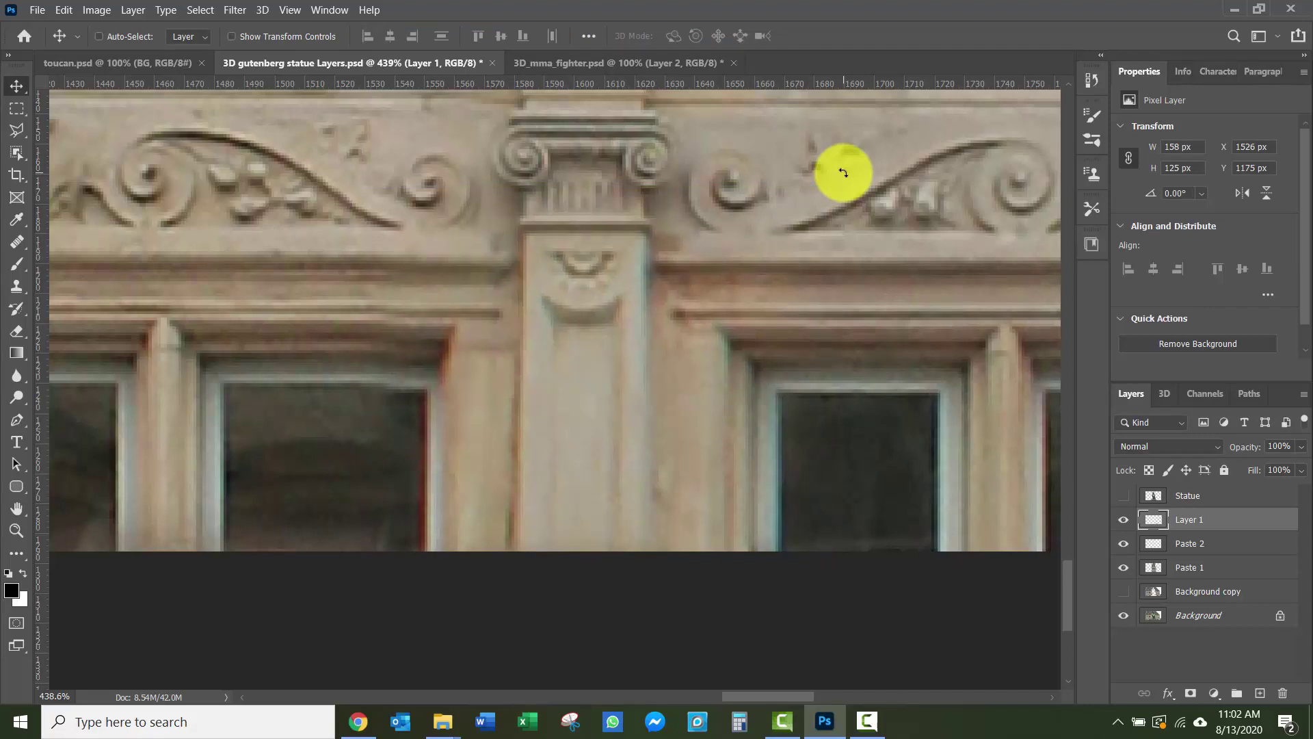
key("Up")
key("Up")
key("ctrl")
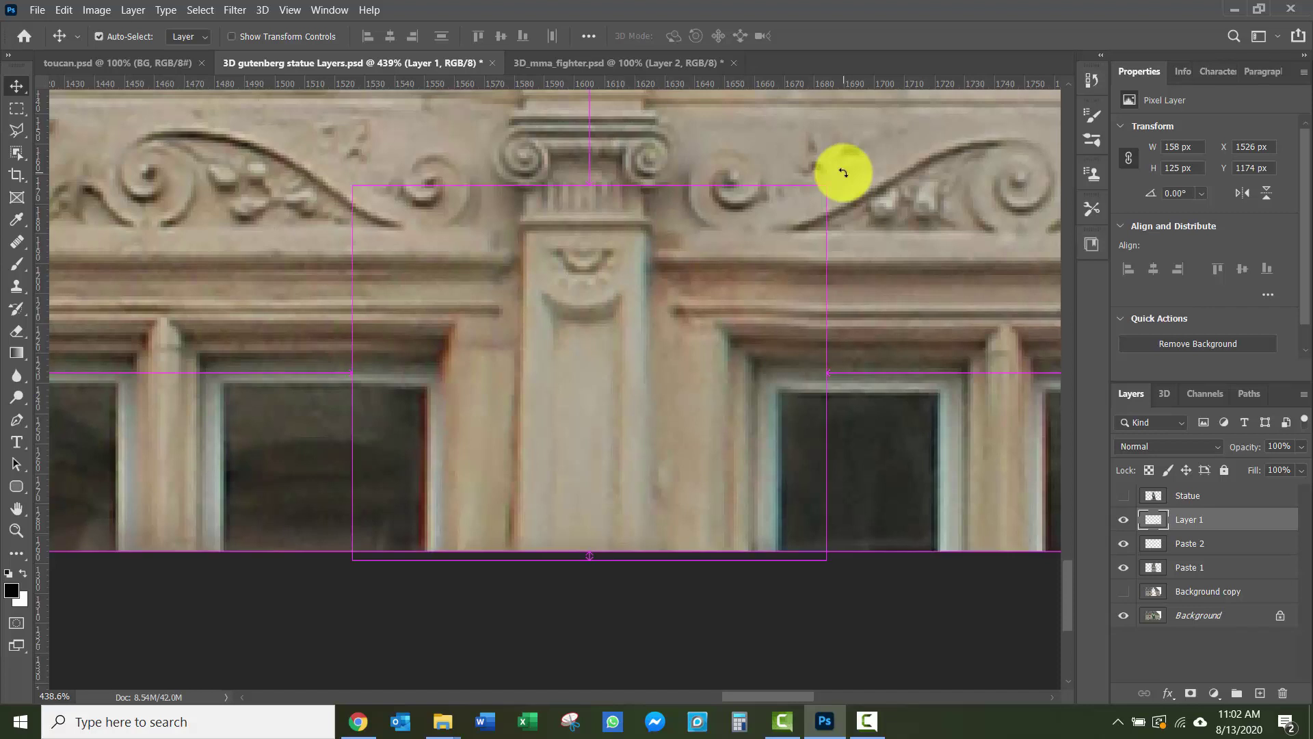
Perspective-correct the patch's top corners, leaving it 159 × 125 px at X 1525, Y 1174.
key("ctrl+t")
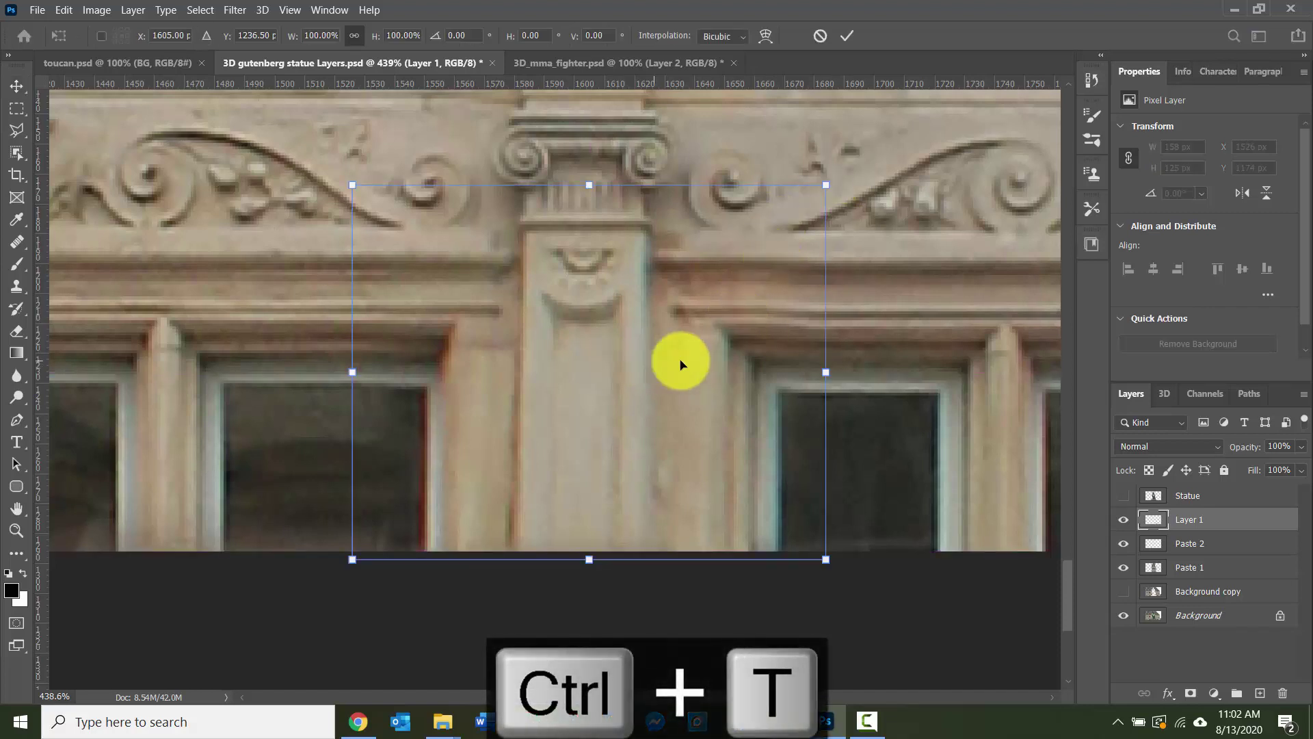
right_click(676, 359)
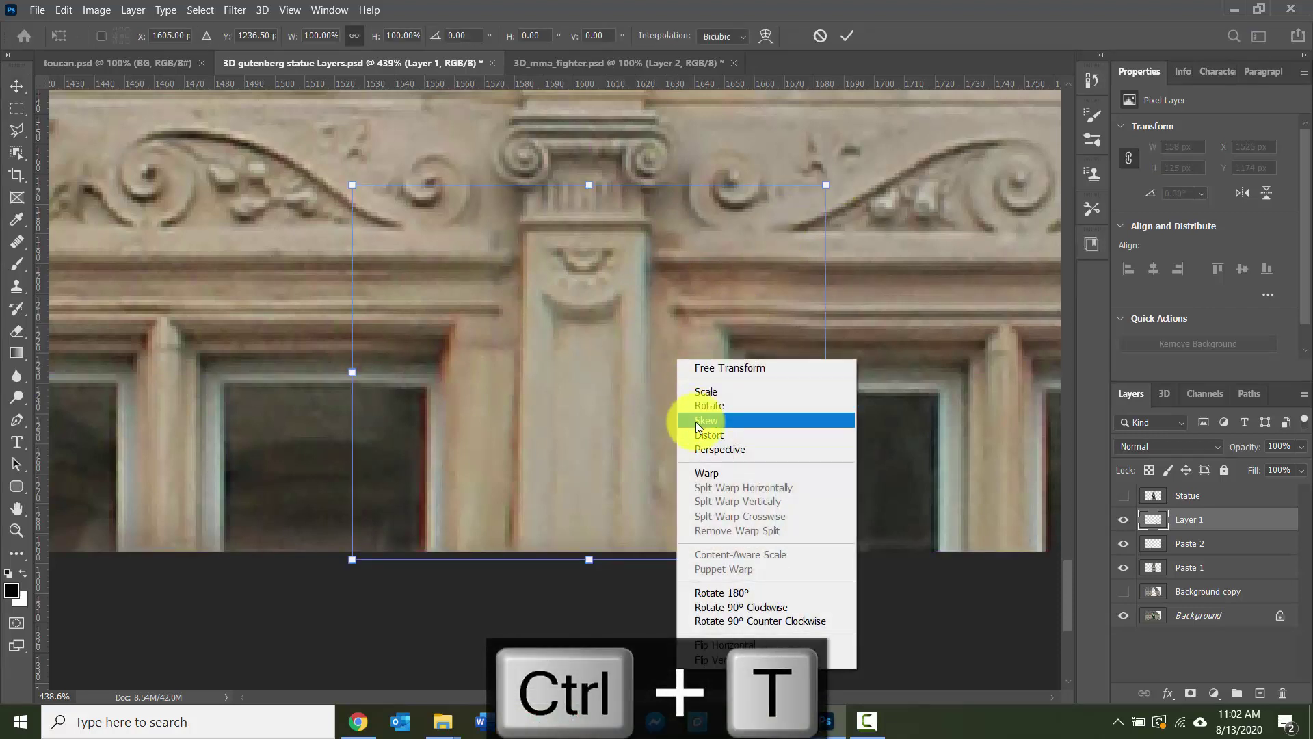
left_click(715, 447)
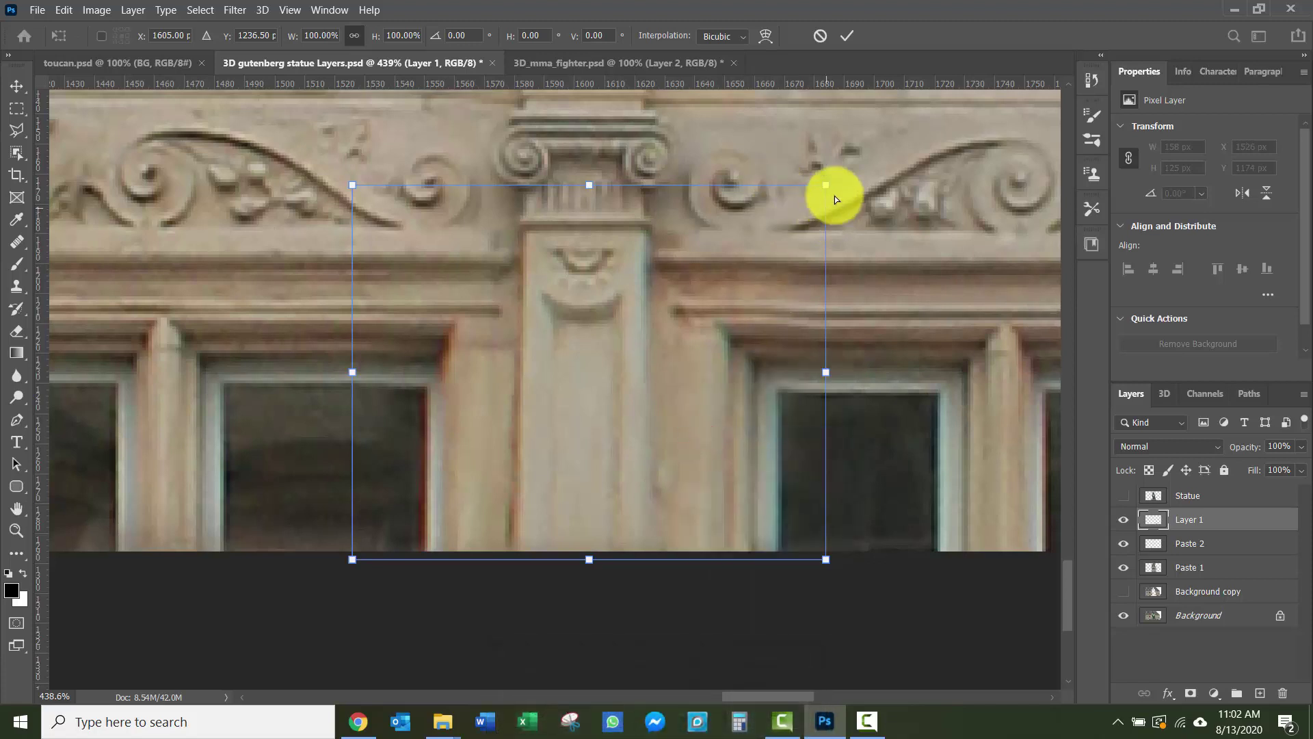
left_click_drag(826, 186, 825, 187)
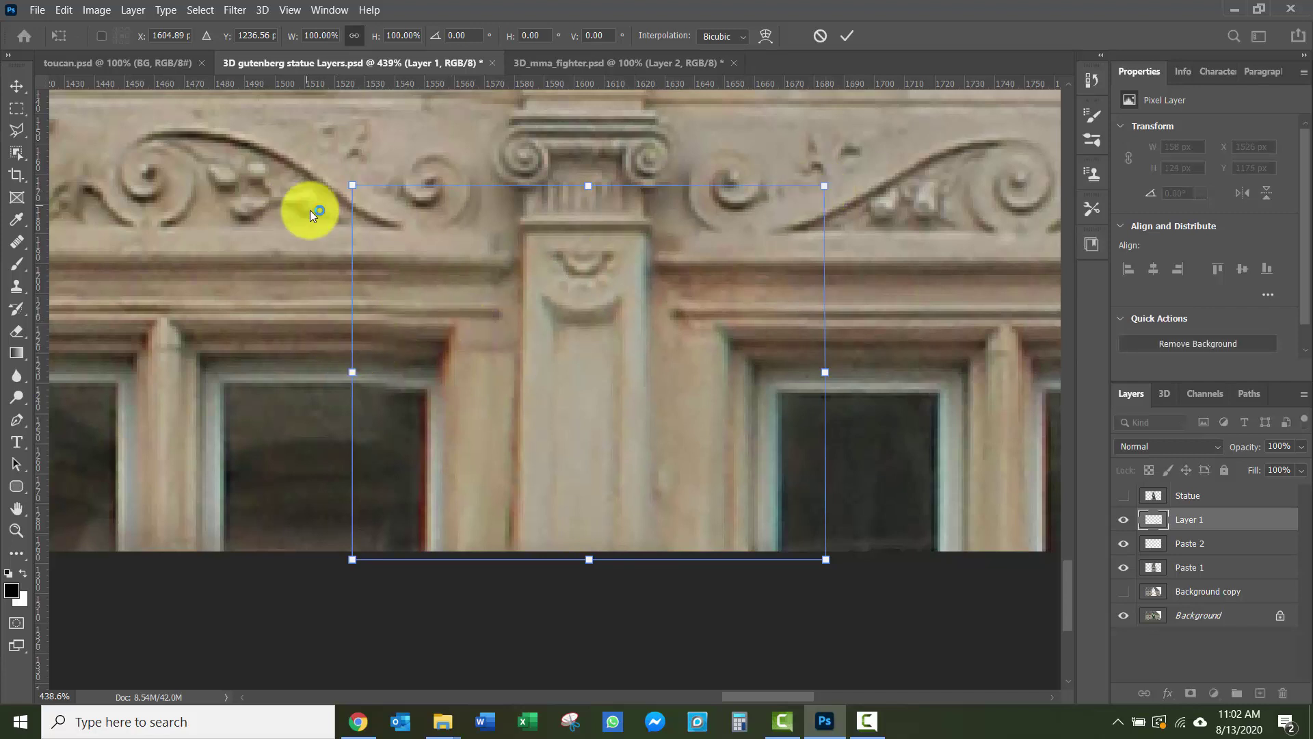
left_click_drag(351, 186, 349, 184)
left_click_drag(824, 185, 827, 193)
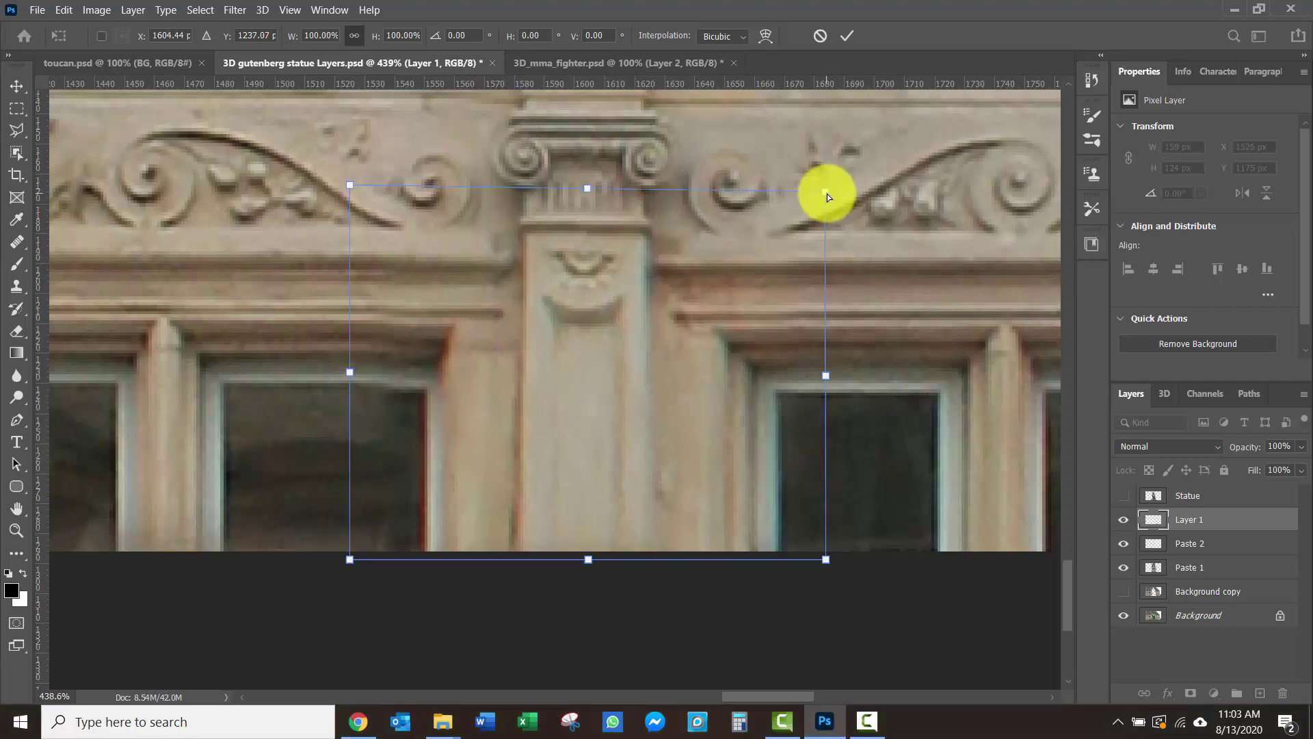
key("Return")
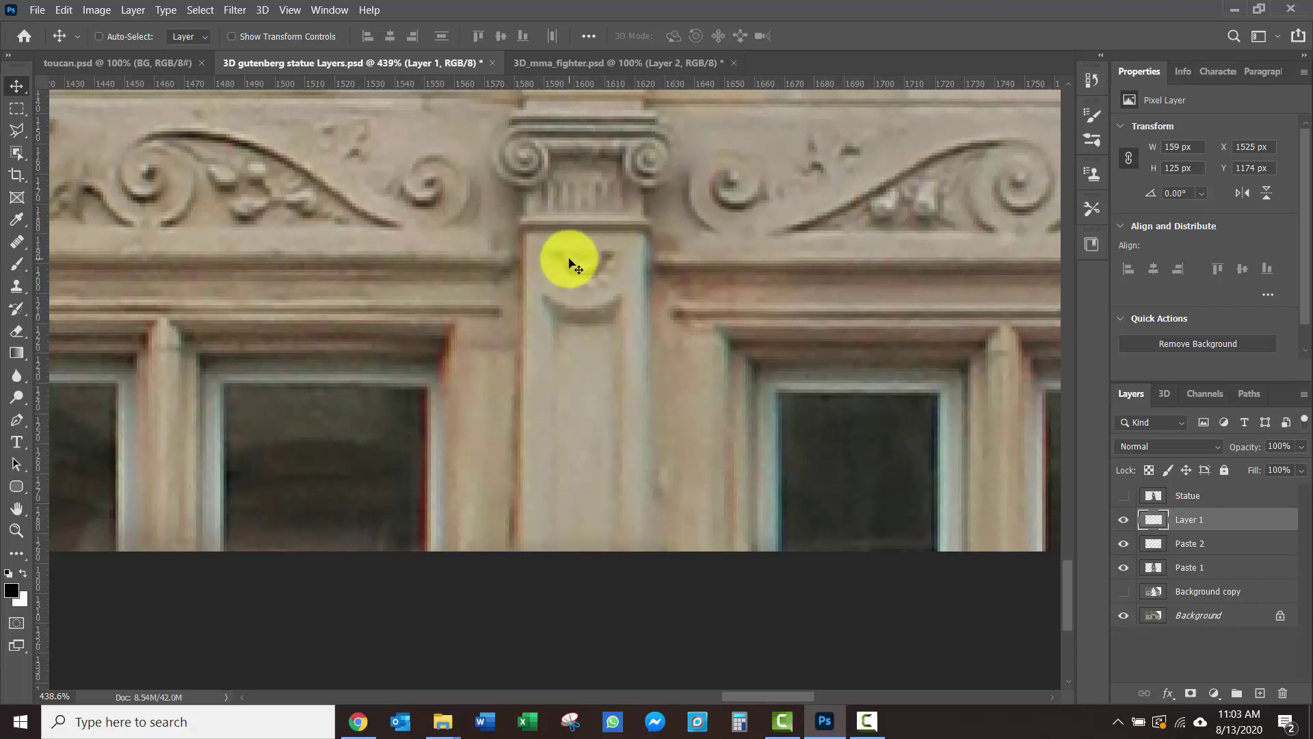
scroll(600, 268, "down", 5)
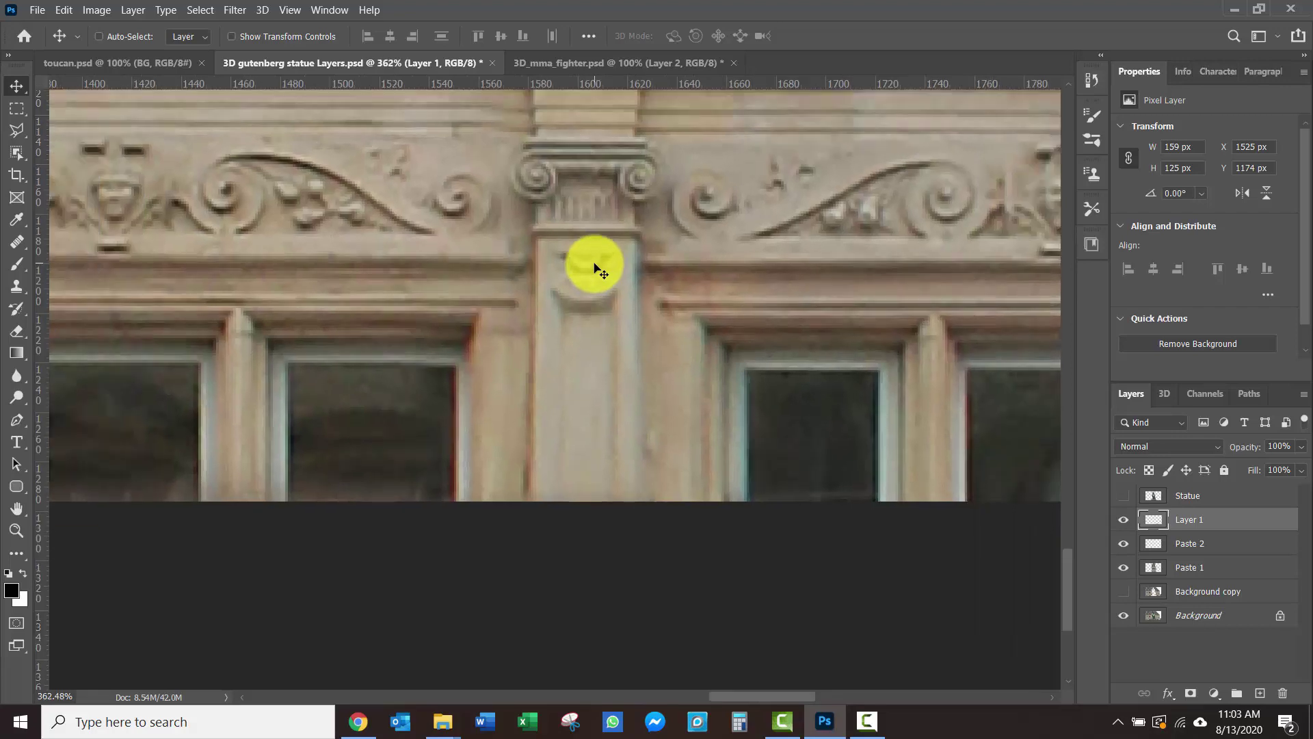
scroll(582, 268, "up", 3)
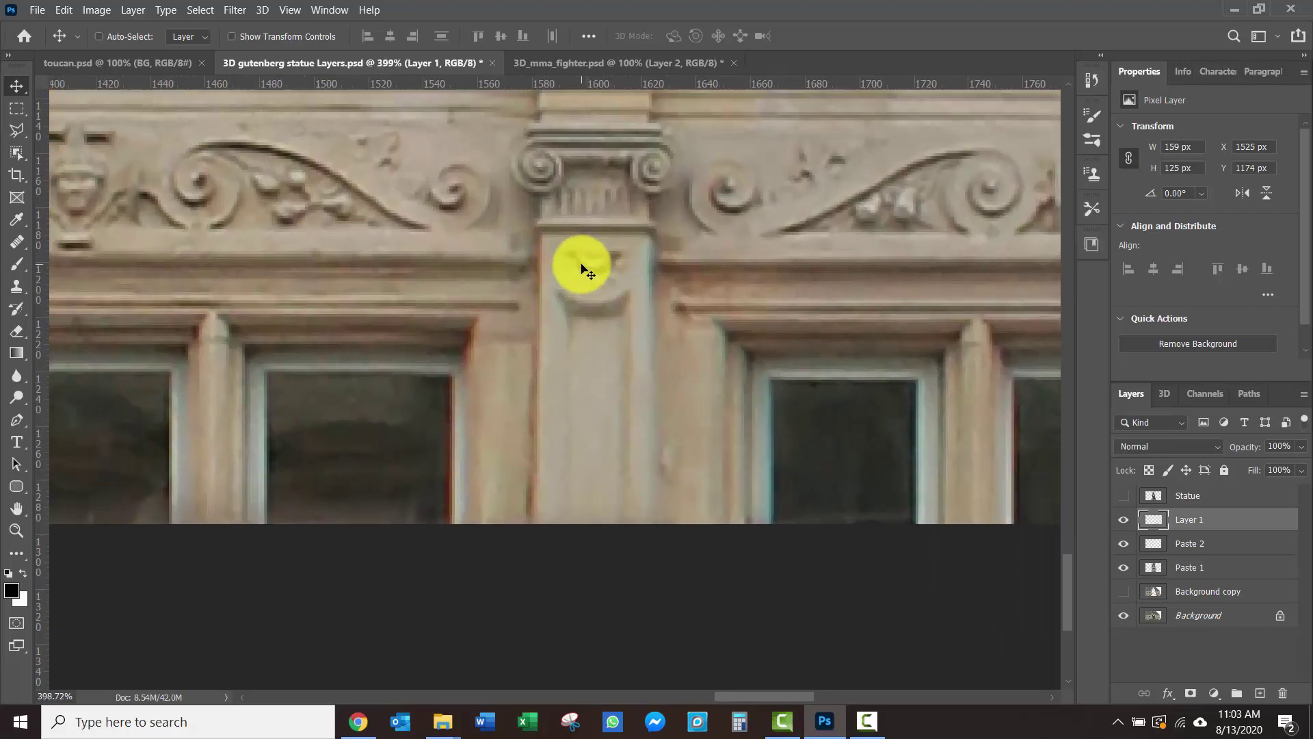
scroll(582, 269, "down", 1)
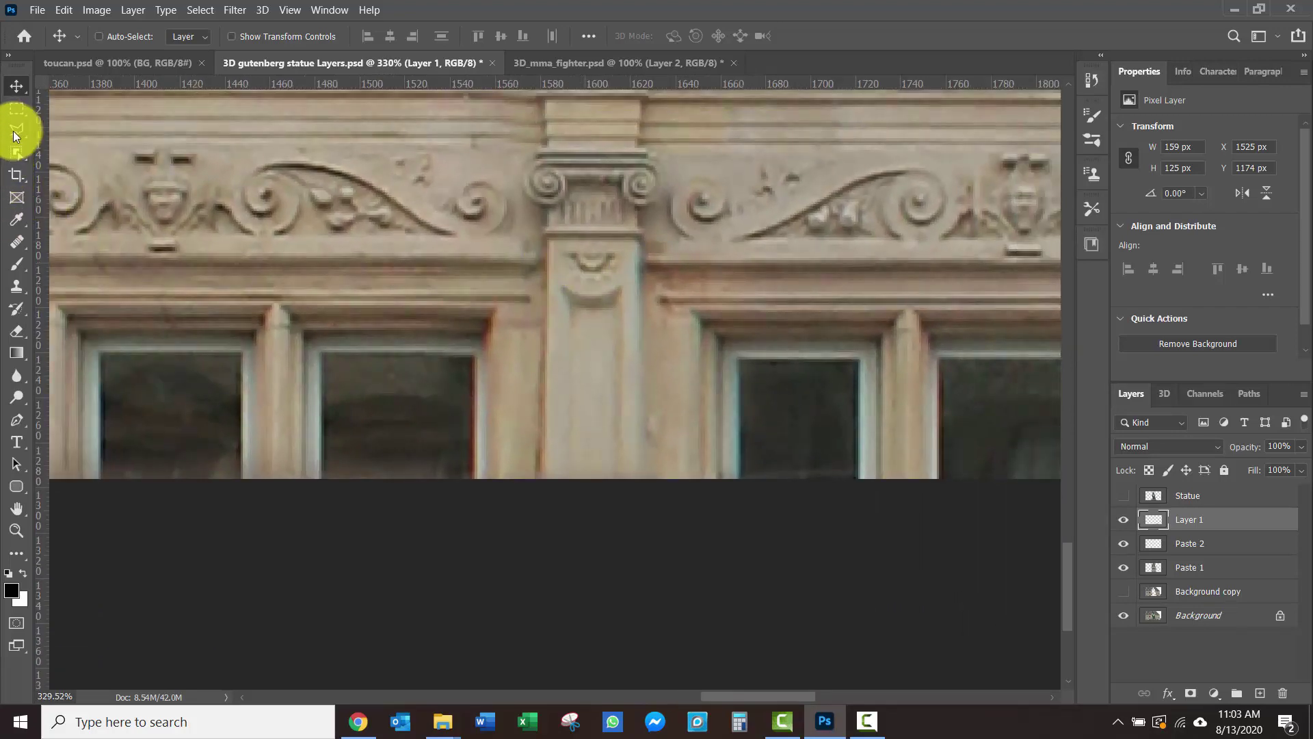
Choose the Eraser and toggle Layer 1 on and off to compare with the column.
left_click(17, 288)
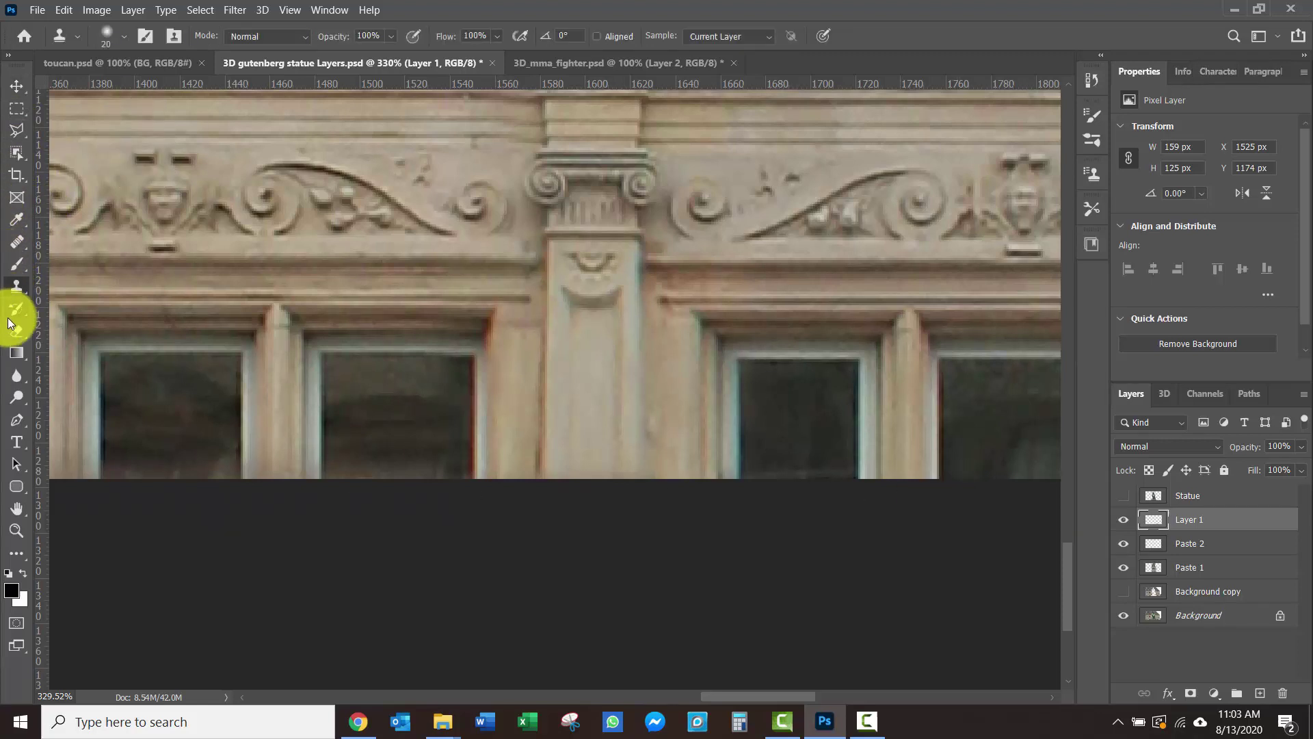
left_click(17, 331)
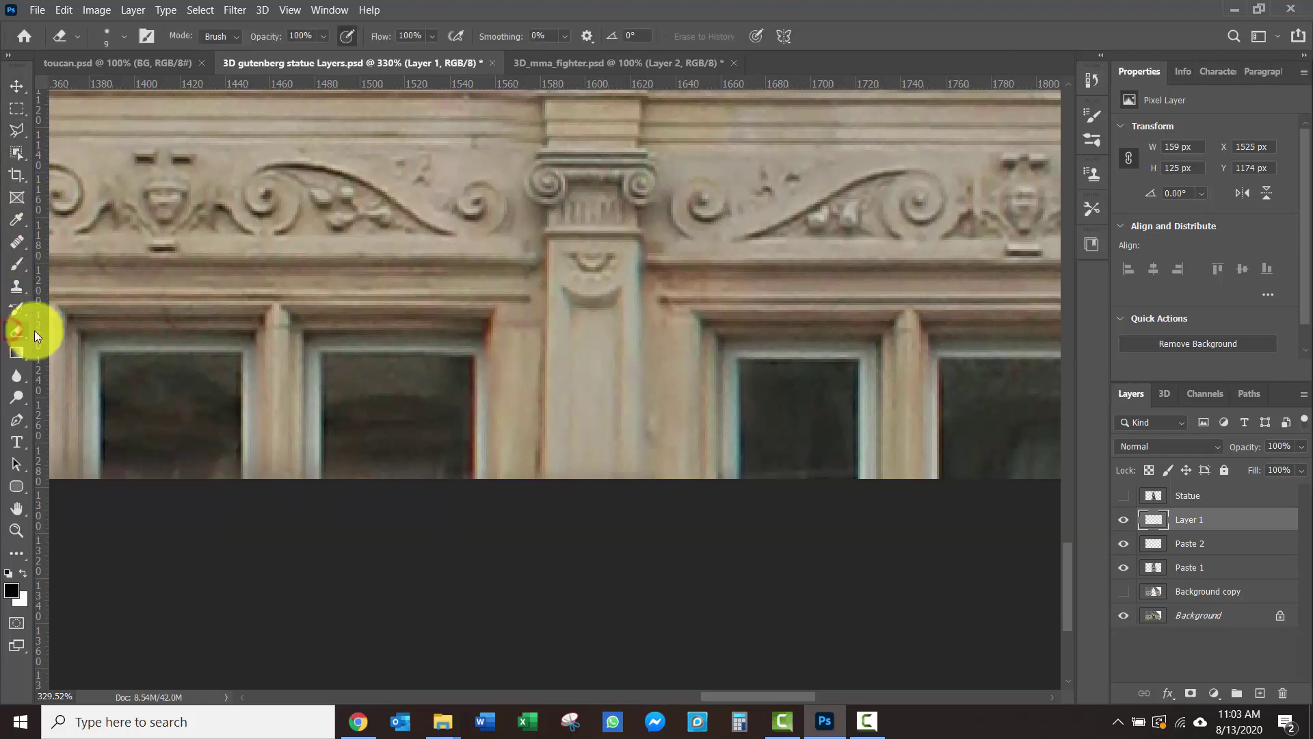
left_click(1123, 523)
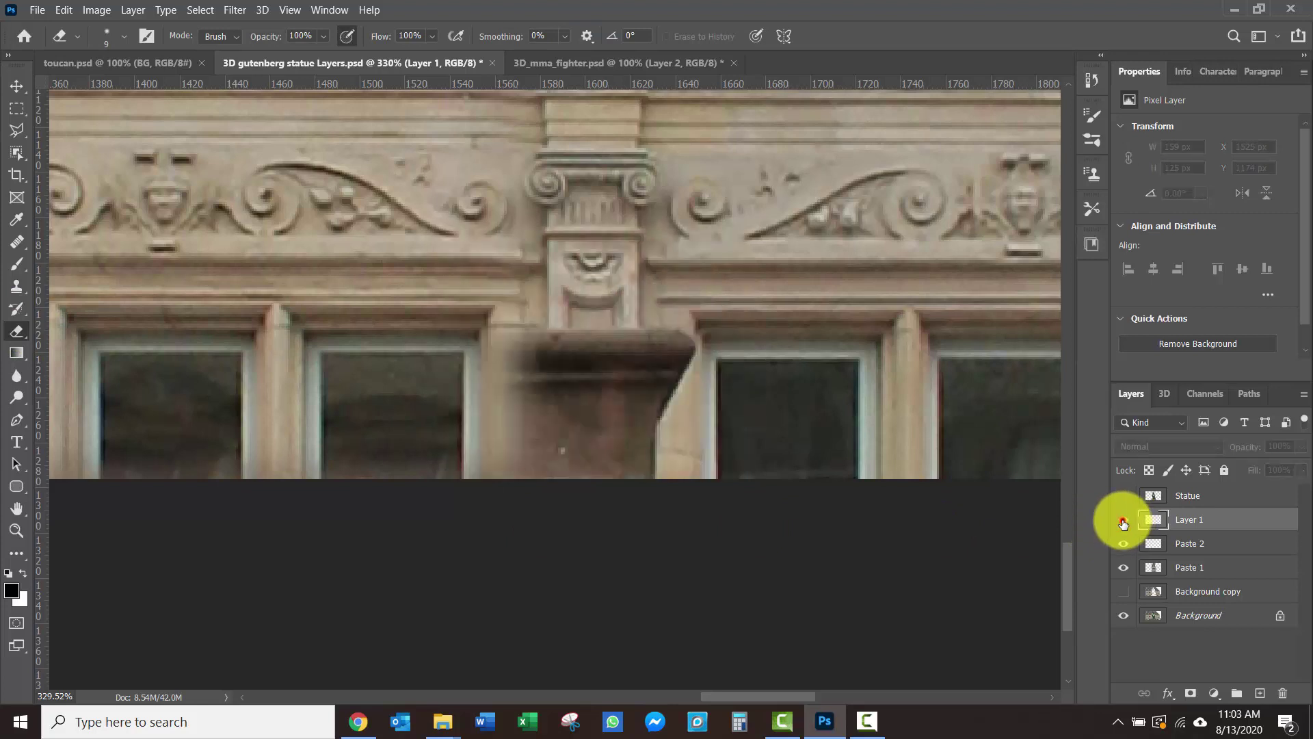
left_click(1123, 523)
left_click(1123, 523)
left_click(1123, 523)
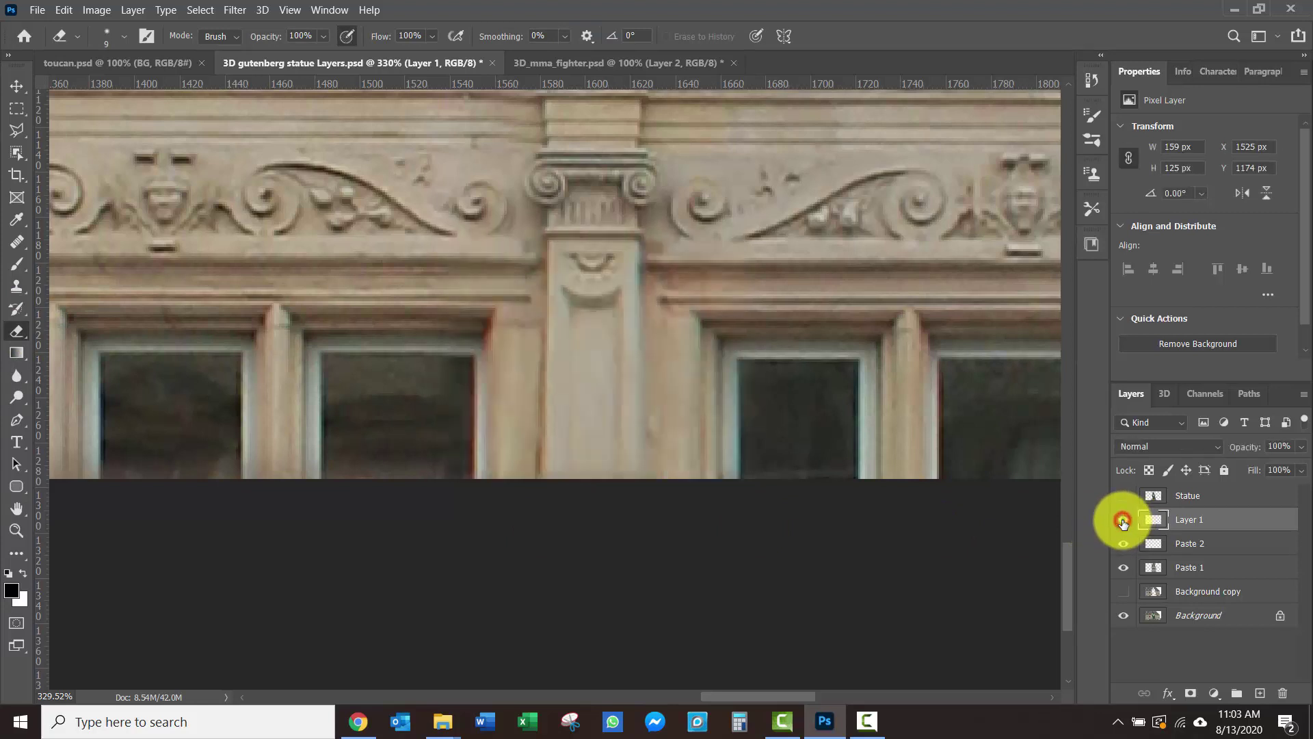
left_click(1123, 523)
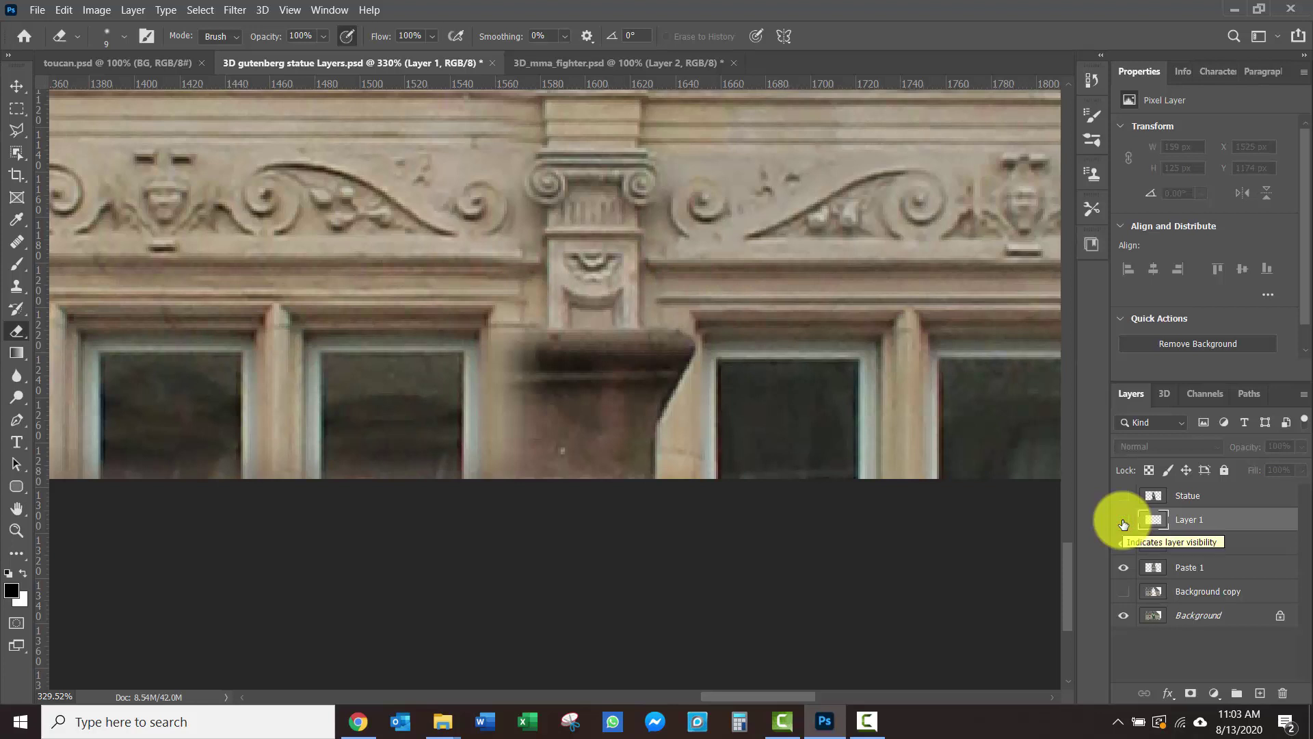
left_click(1123, 523)
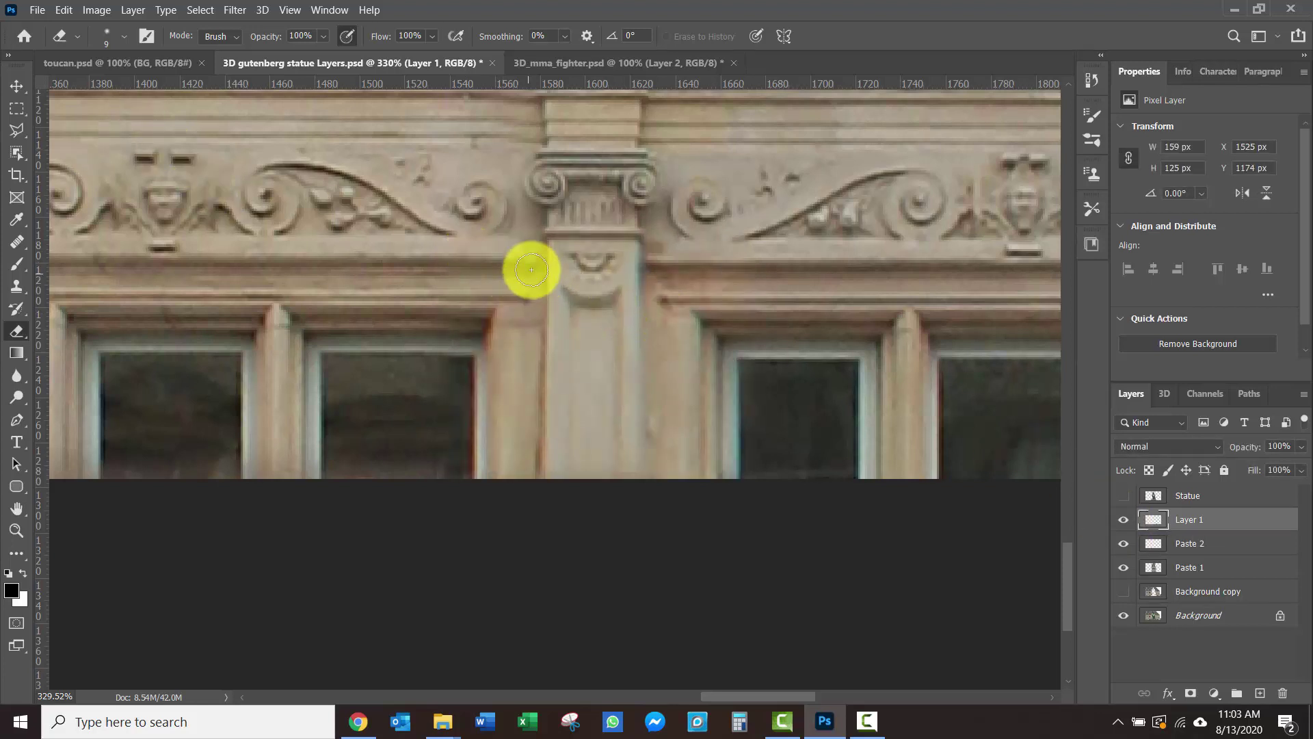
Erase the patch below the column ornament, then hide Layer 1.
mouse_move(529, 285)
left_mouse_down()
mouse_move(673, 292)
mouse_move(514, 304)
mouse_move(649, 306)
mouse_move(524, 311)
mouse_move(643, 306)
mouse_move(569, 282)
mouse_move(651, 317)
left_mouse_up()
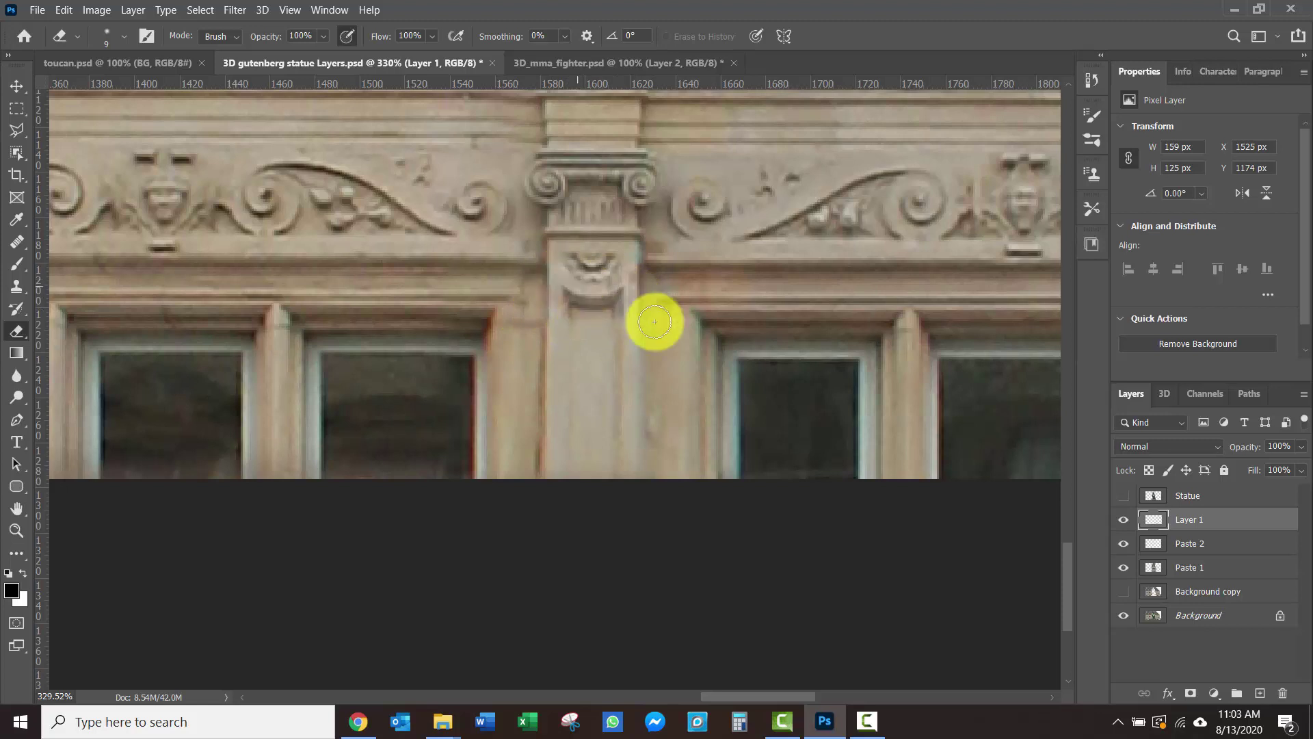
left_click(1123, 521)
left_click(1124, 521)
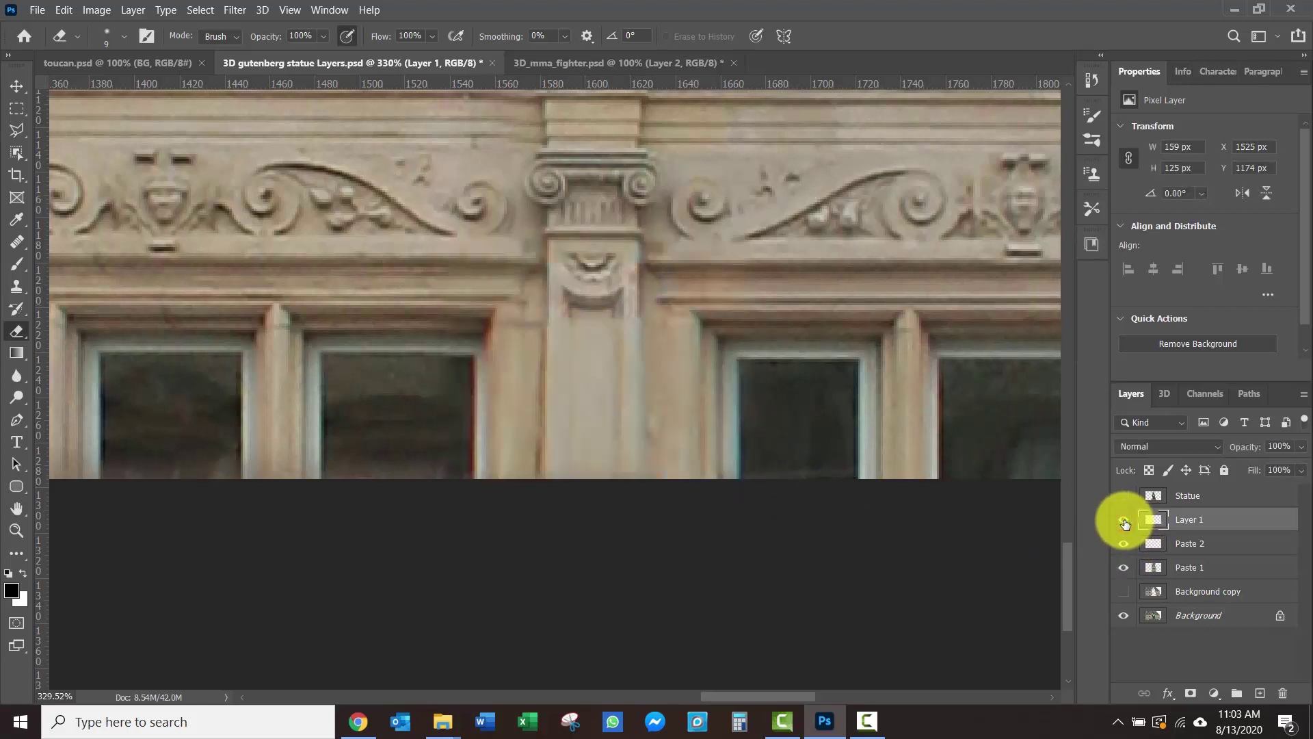
Add a horizontal guide at the window tops and vertical guides near X 1554 and 1652 px.
left_click(1123, 521)
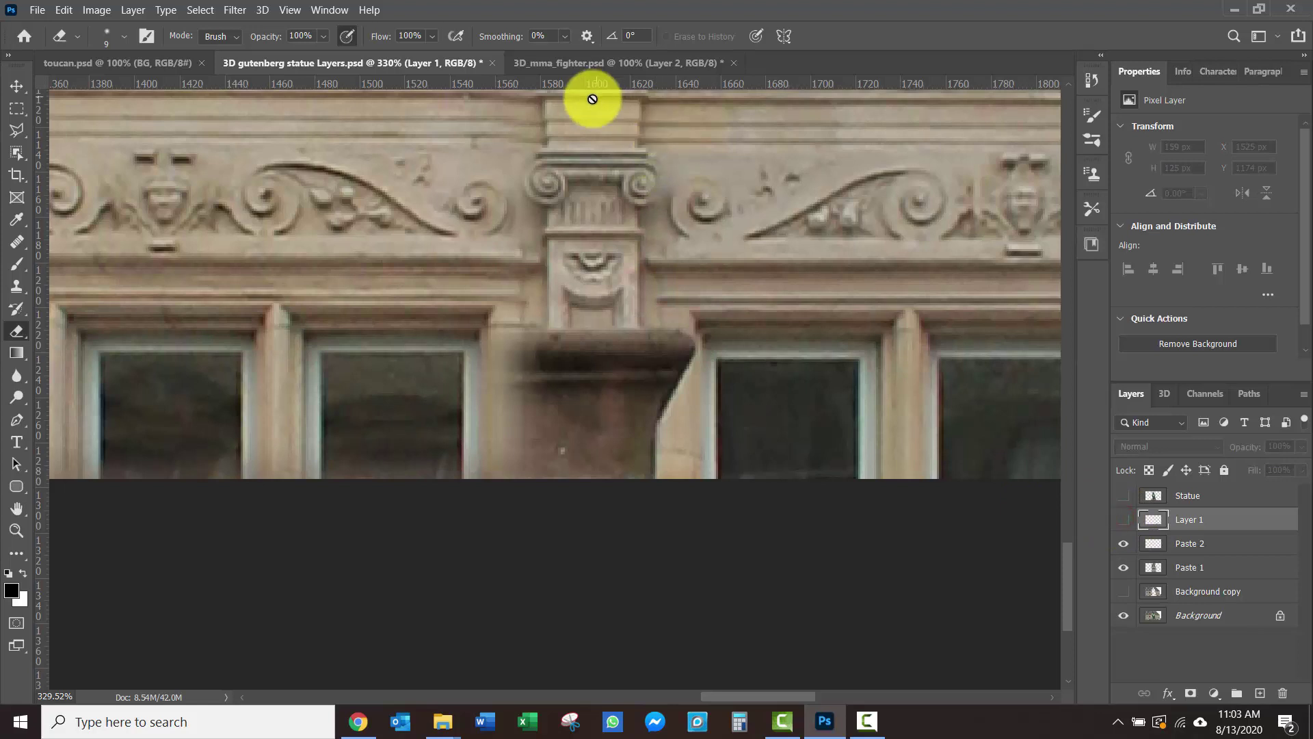
left_click_drag(611, 82, 695, 327)
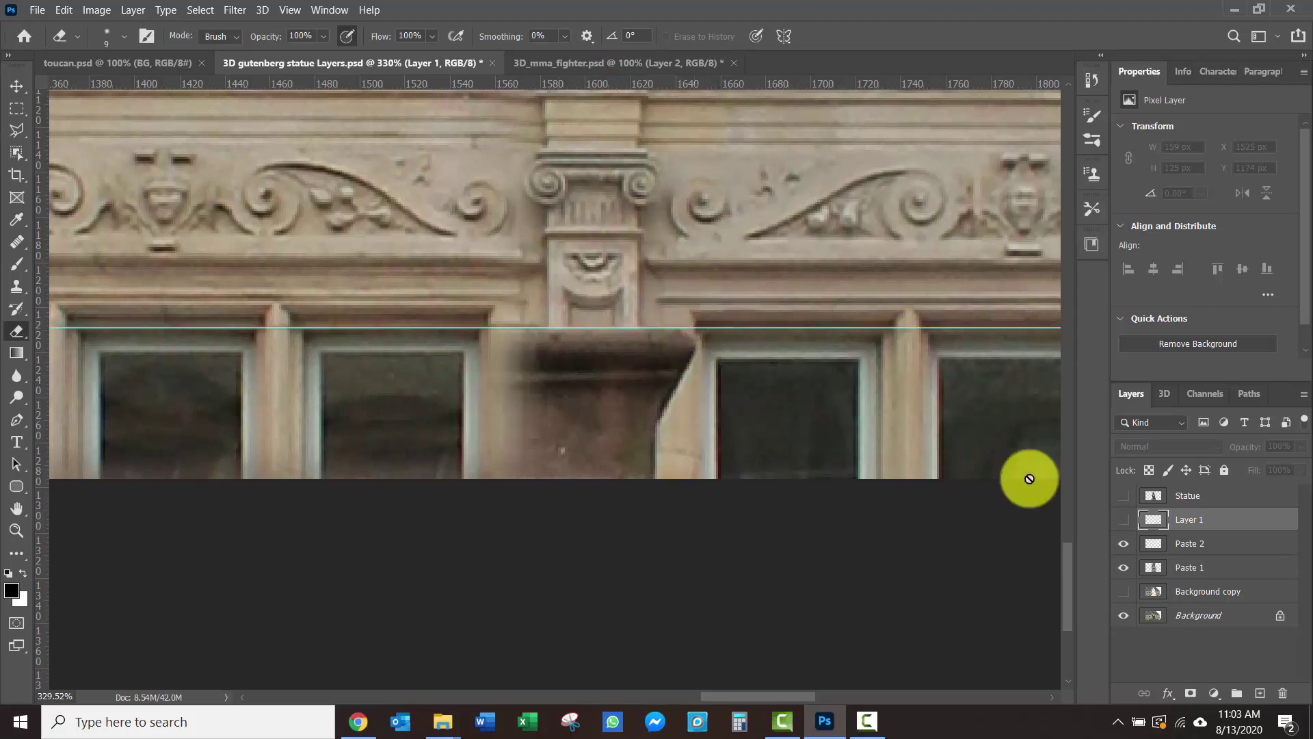
left_click(1122, 521)
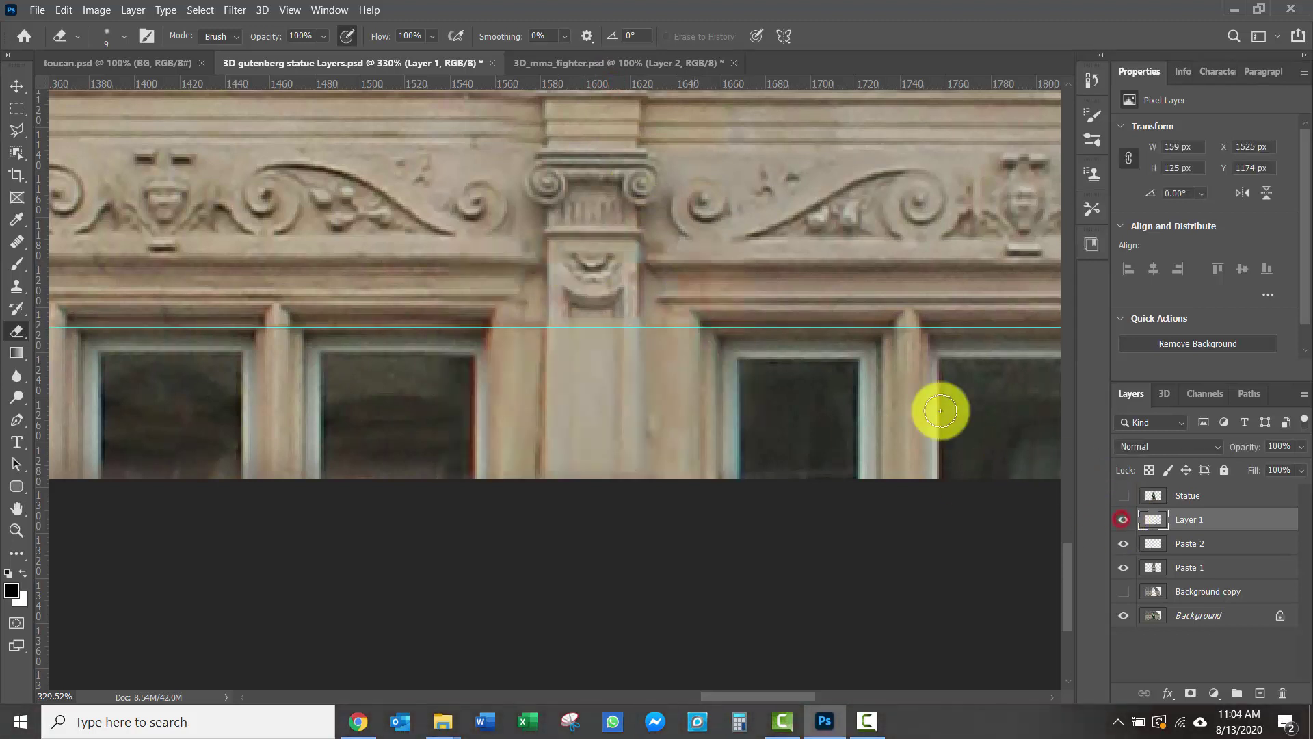
left_click(531, 273)
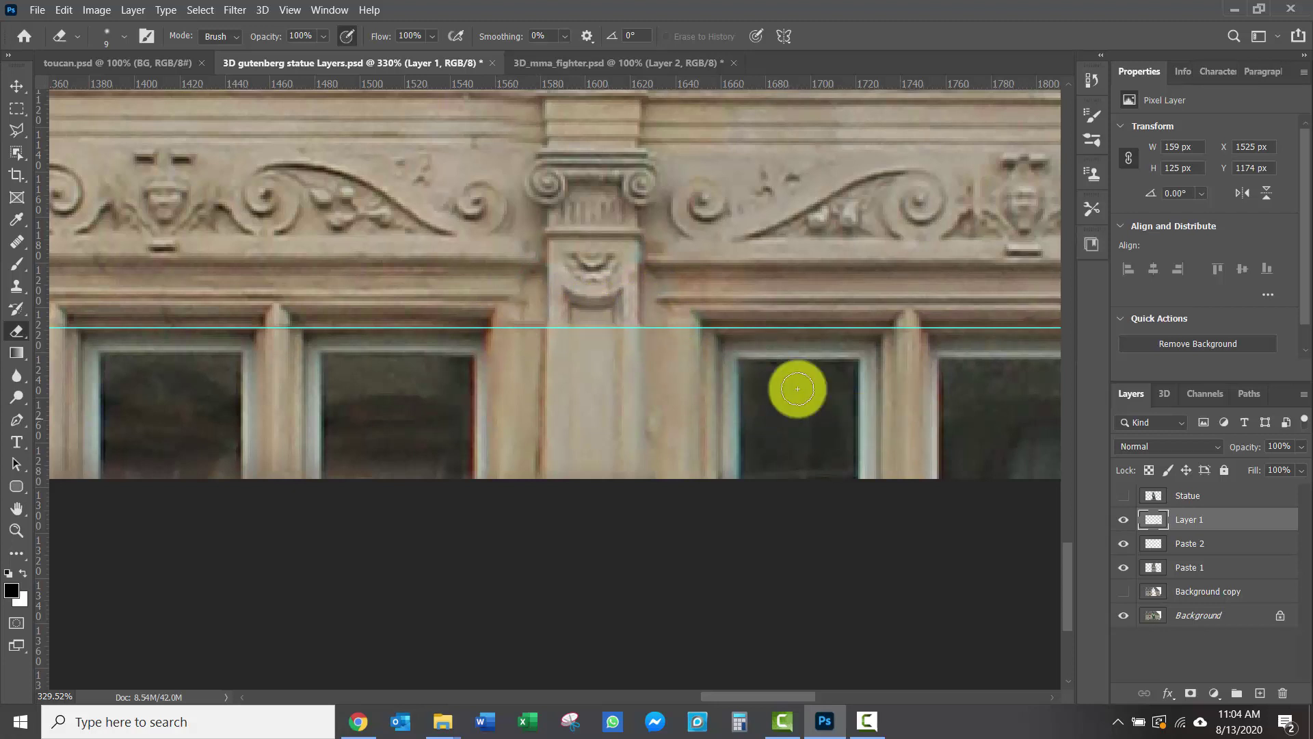
left_click(1125, 523)
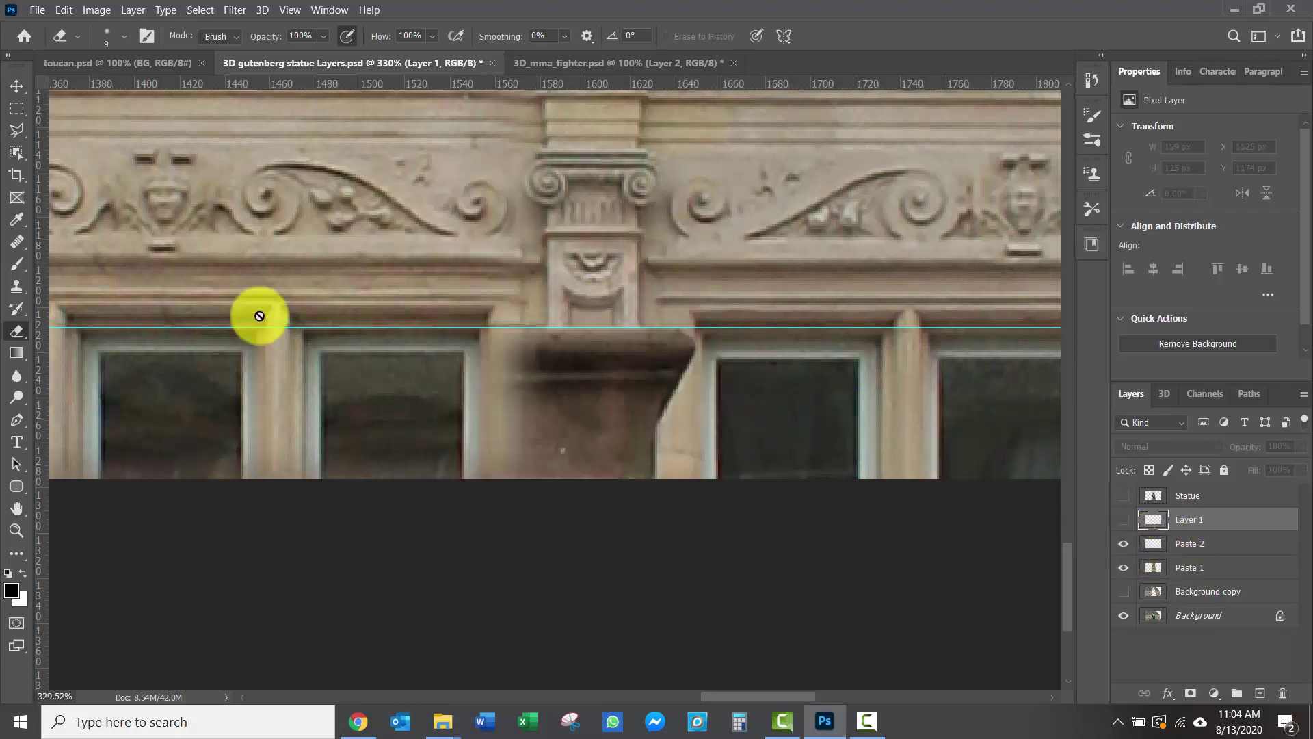
left_click_drag(44, 319, 704, 428)
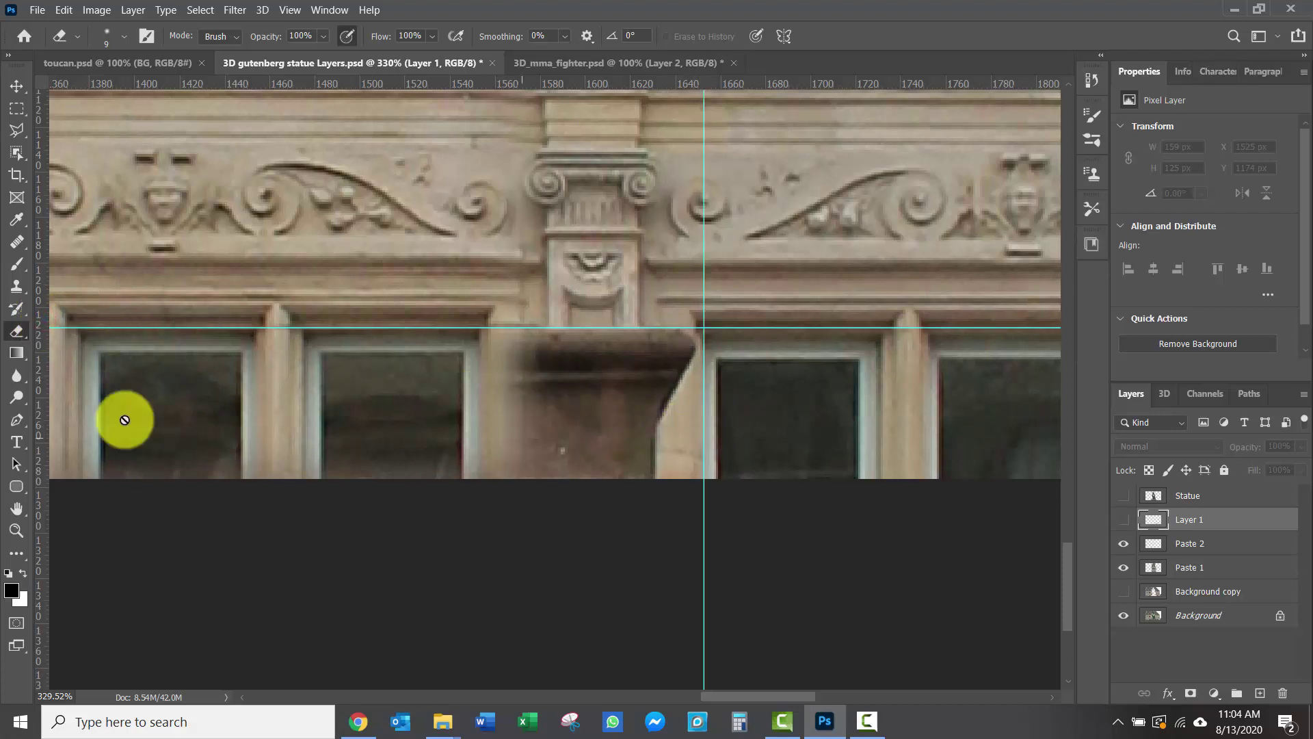
left_click_drag(38, 366, 492, 443)
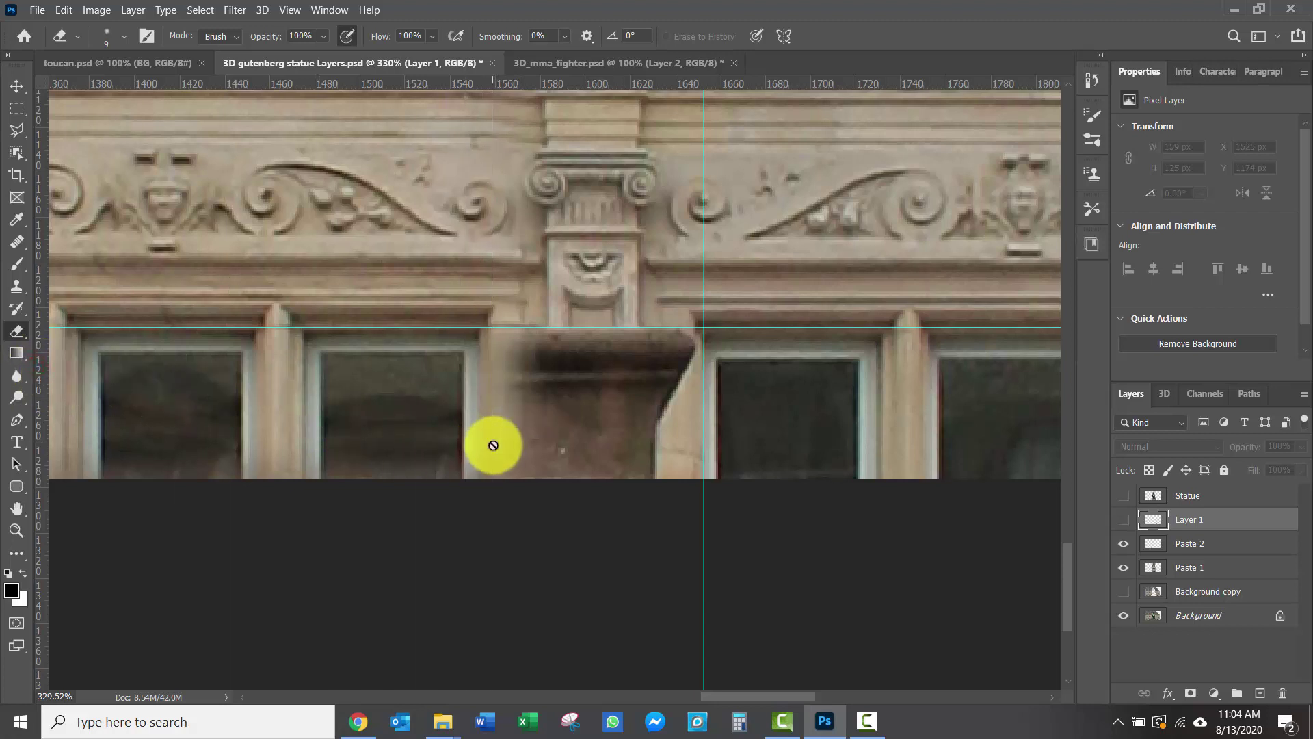
Erase the patch strips along the window frame, then its reddish edge with a size-25 eraser.
left_click(1124, 522)
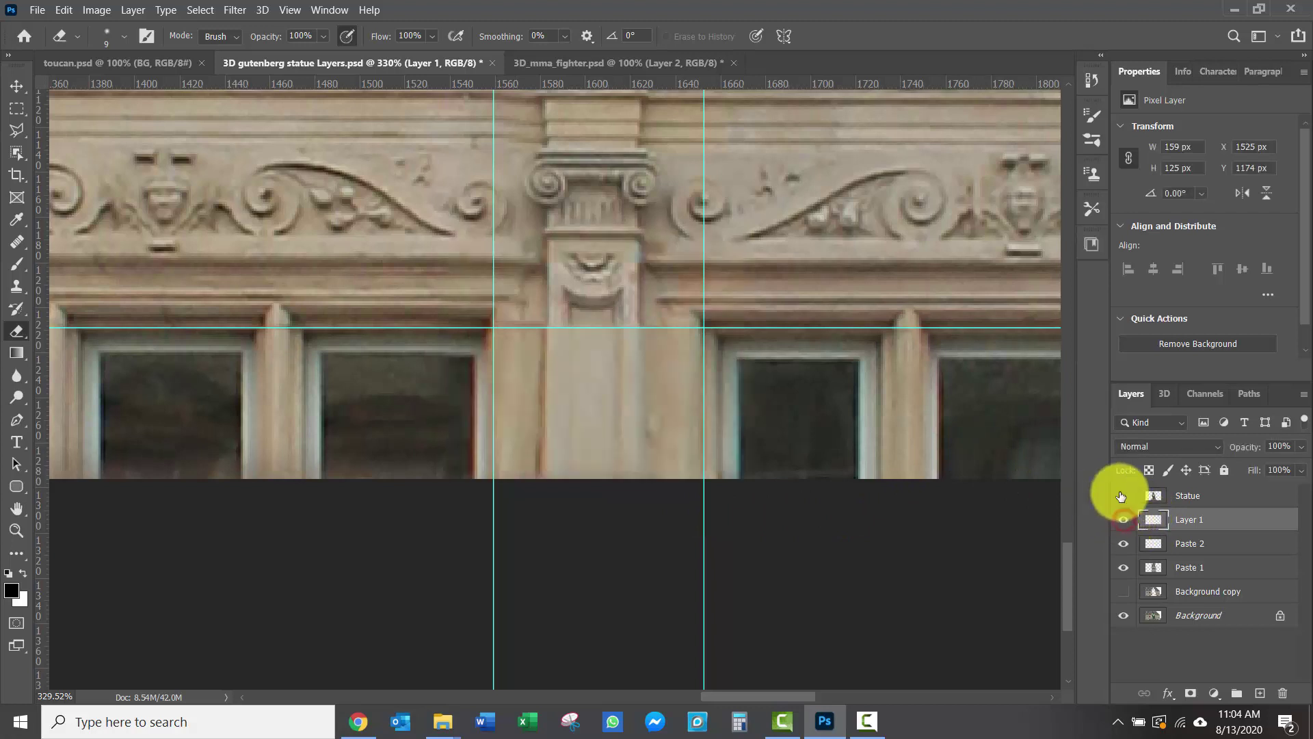
left_click(432, 304)
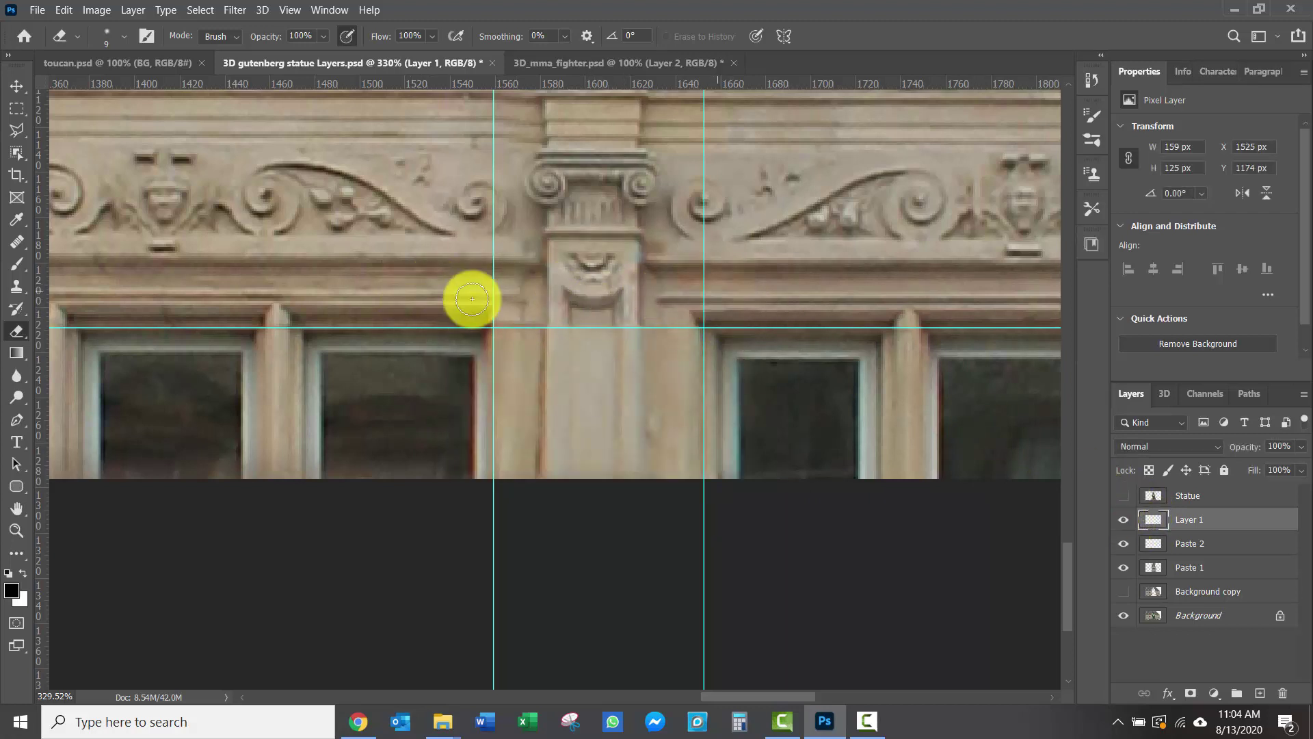
left_click_drag(723, 357, 727, 492)
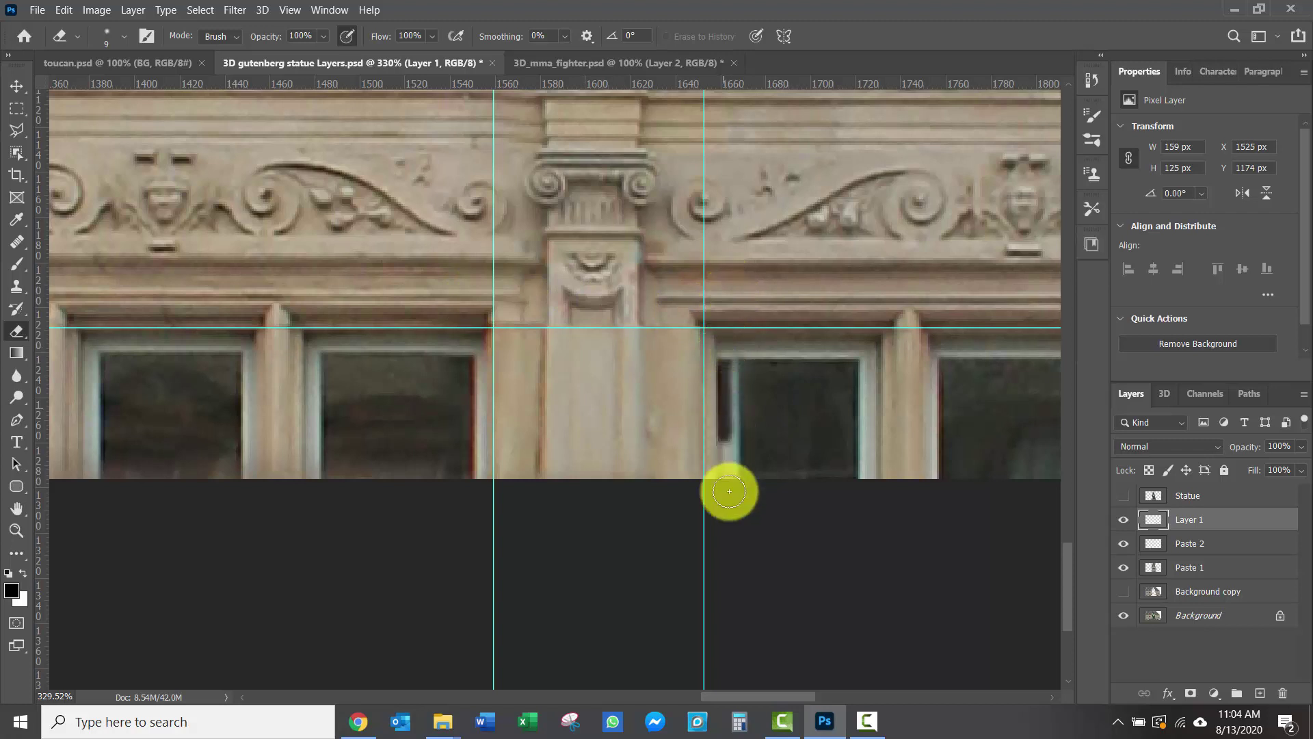
left_click_drag(736, 384, 745, 316)
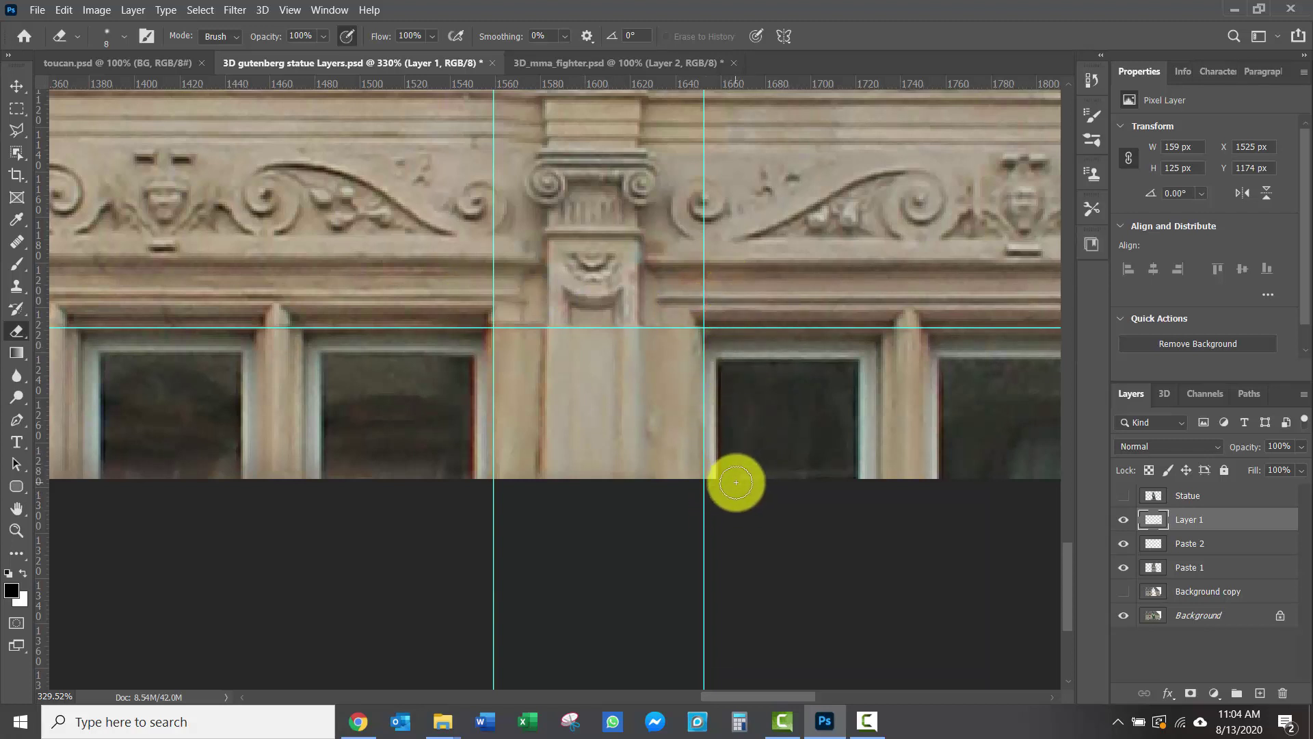
key("bracketright")
key("bracketright")
key("bracketright")
key("bracketright")
key("bracketright")
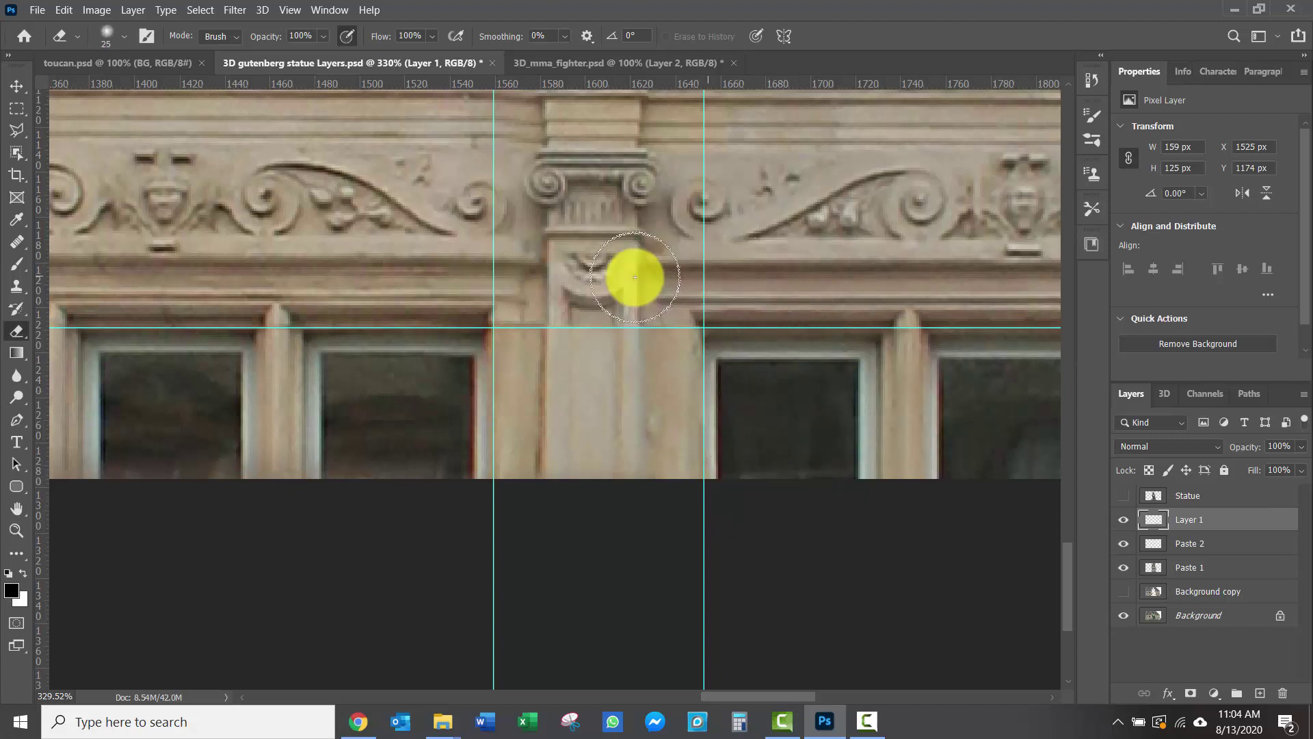
mouse_move(490, 281)
left_mouse_down()
mouse_move(453, 293)
mouse_move(452, 490)
mouse_move(457, 292)
mouse_move(435, 480)
mouse_move(454, 281)
mouse_move(460, 360)
left_mouse_up()
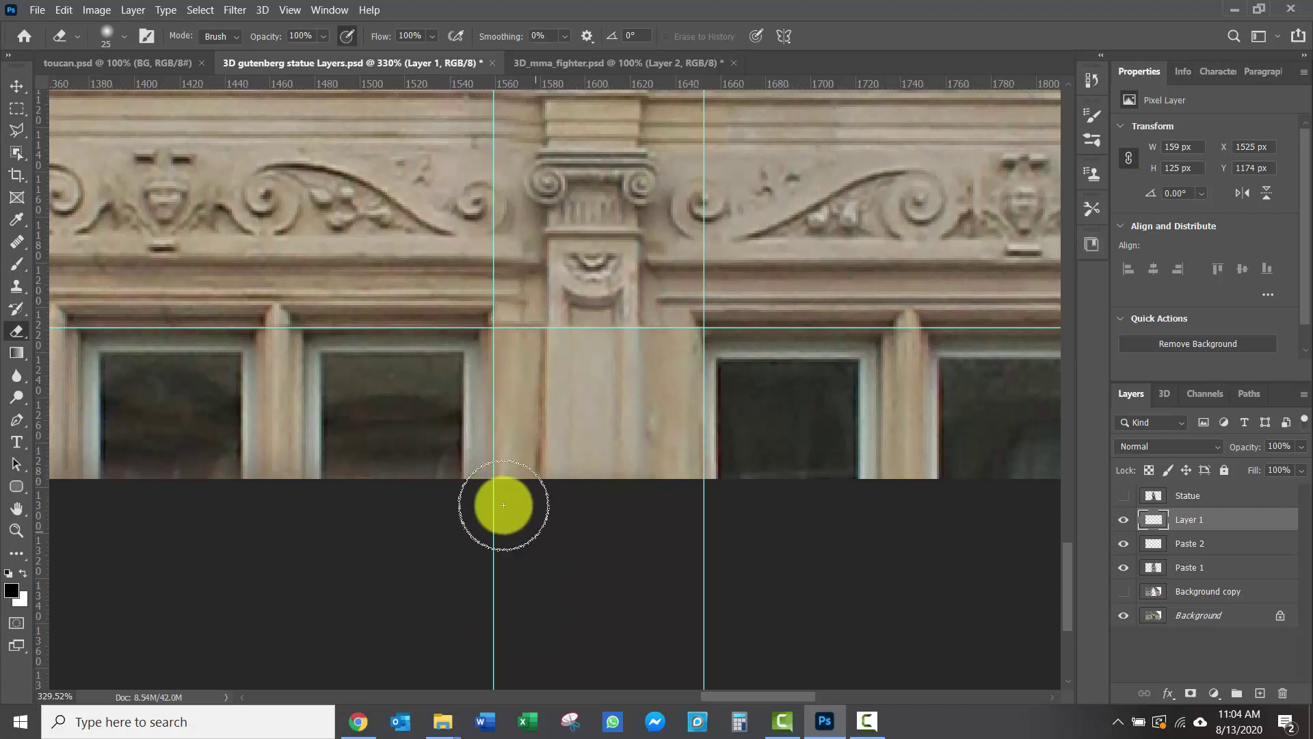
scroll(489, 202, "down", 2)
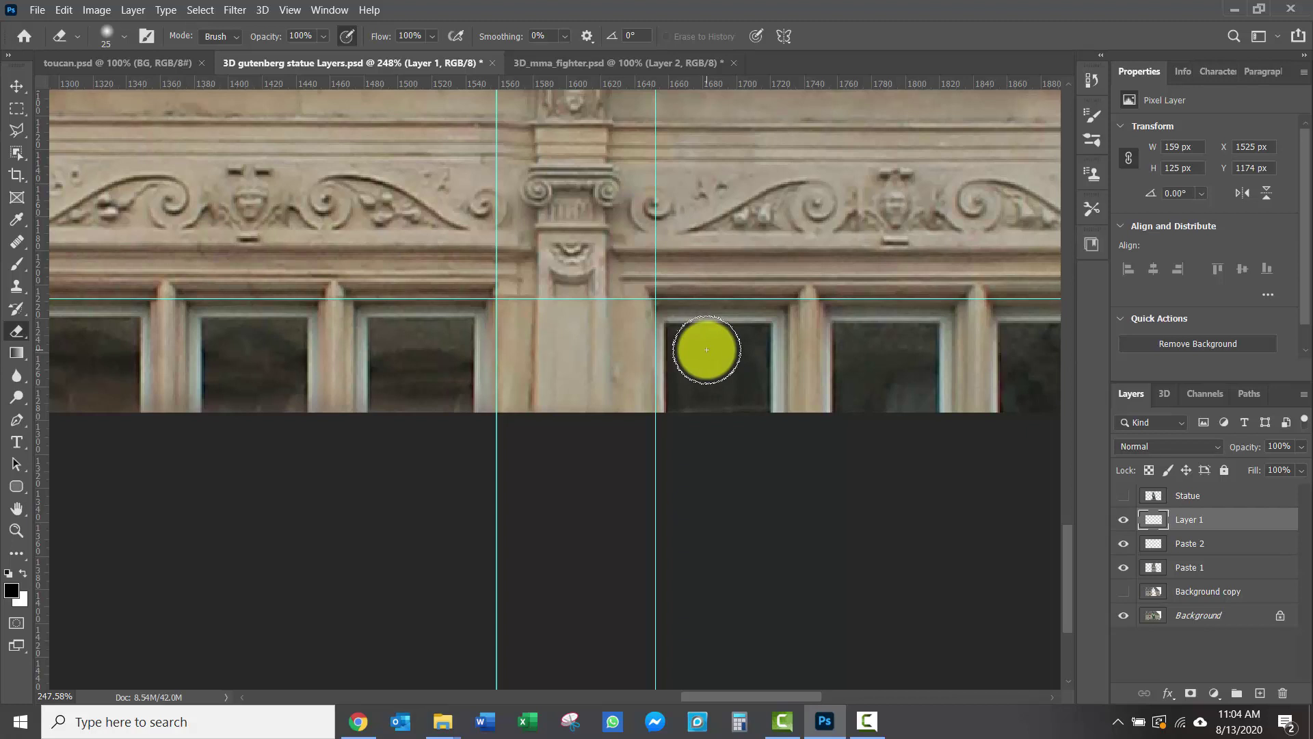
Hide the guides and make the Background copy layer visible.
key("ctrl+semicolon")
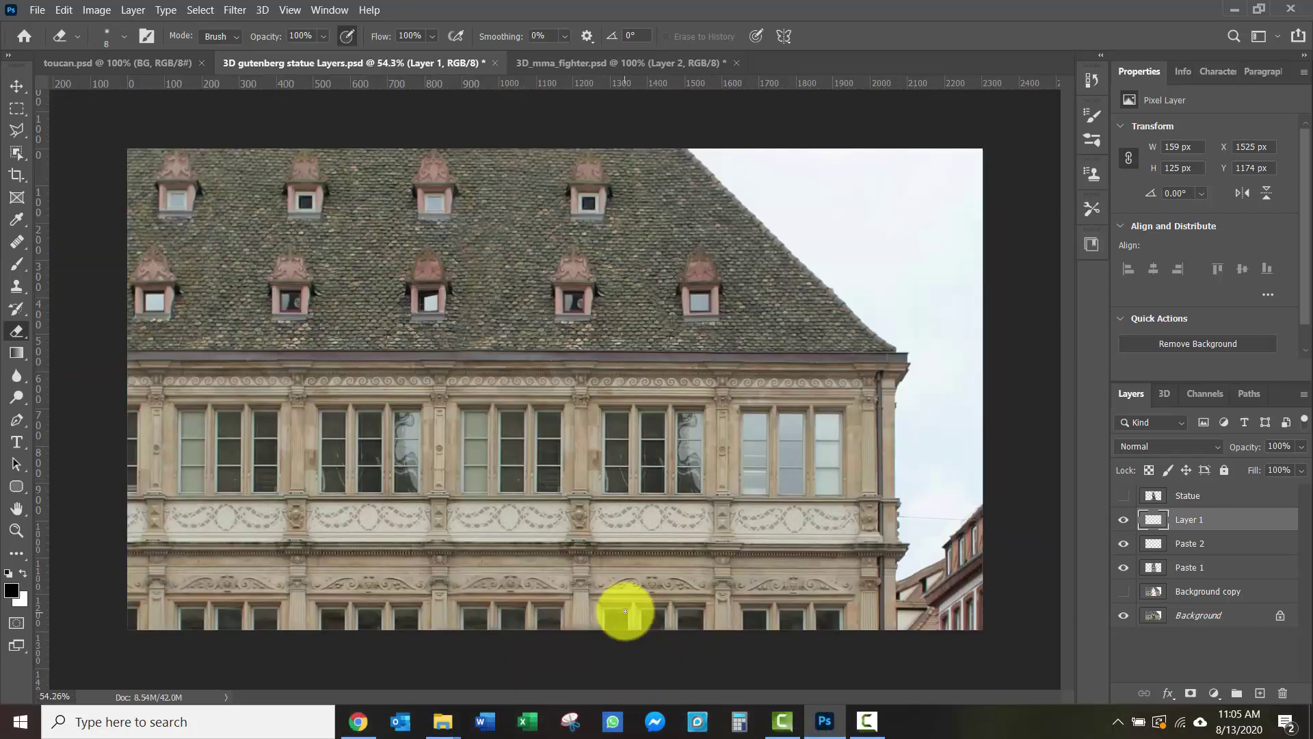
scroll(762, 621, "up", 3)
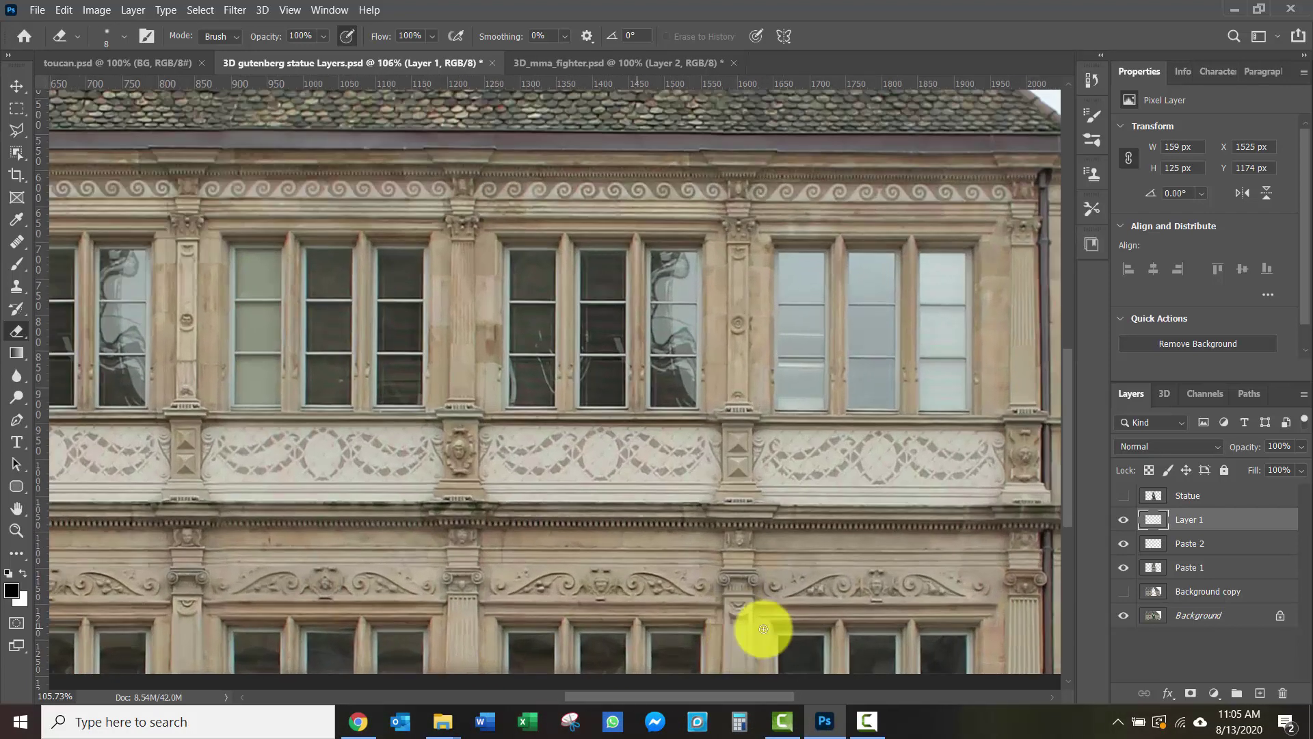
scroll(763, 629, "up", 2)
scroll(774, 632, "down", 5)
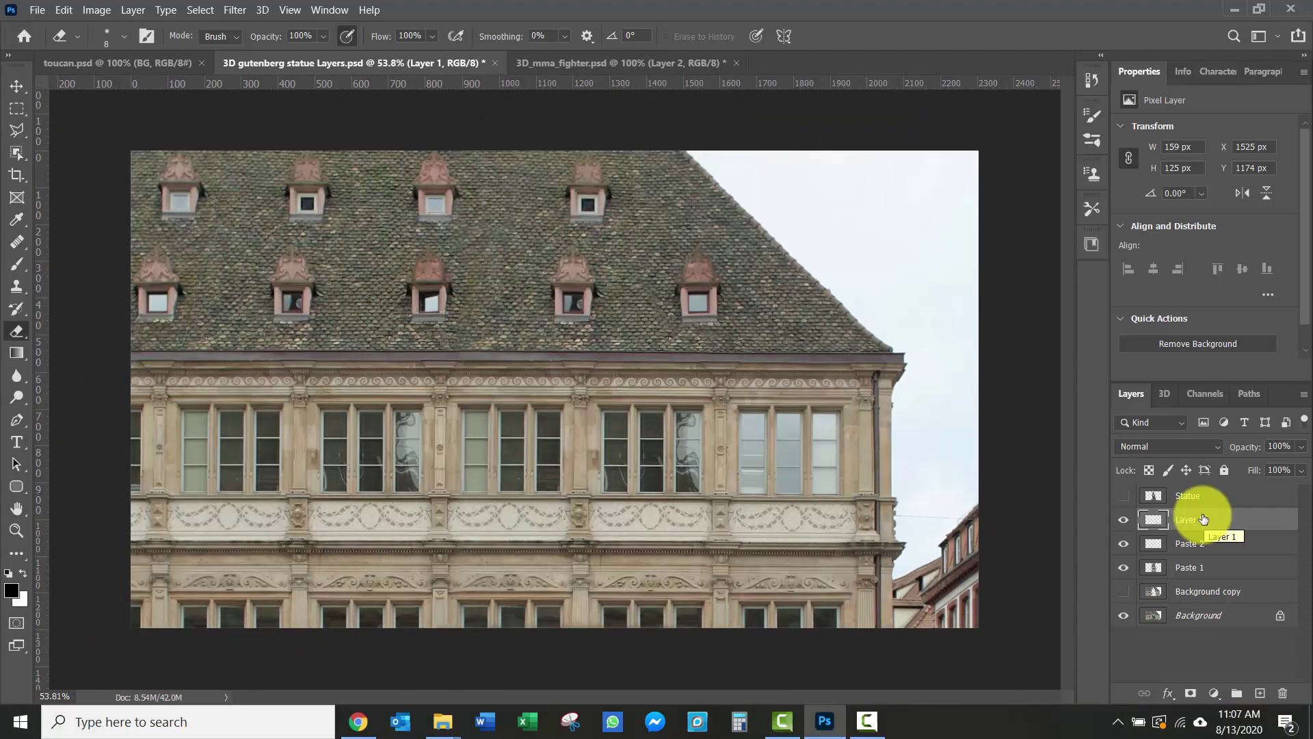
left_click(1123, 591)
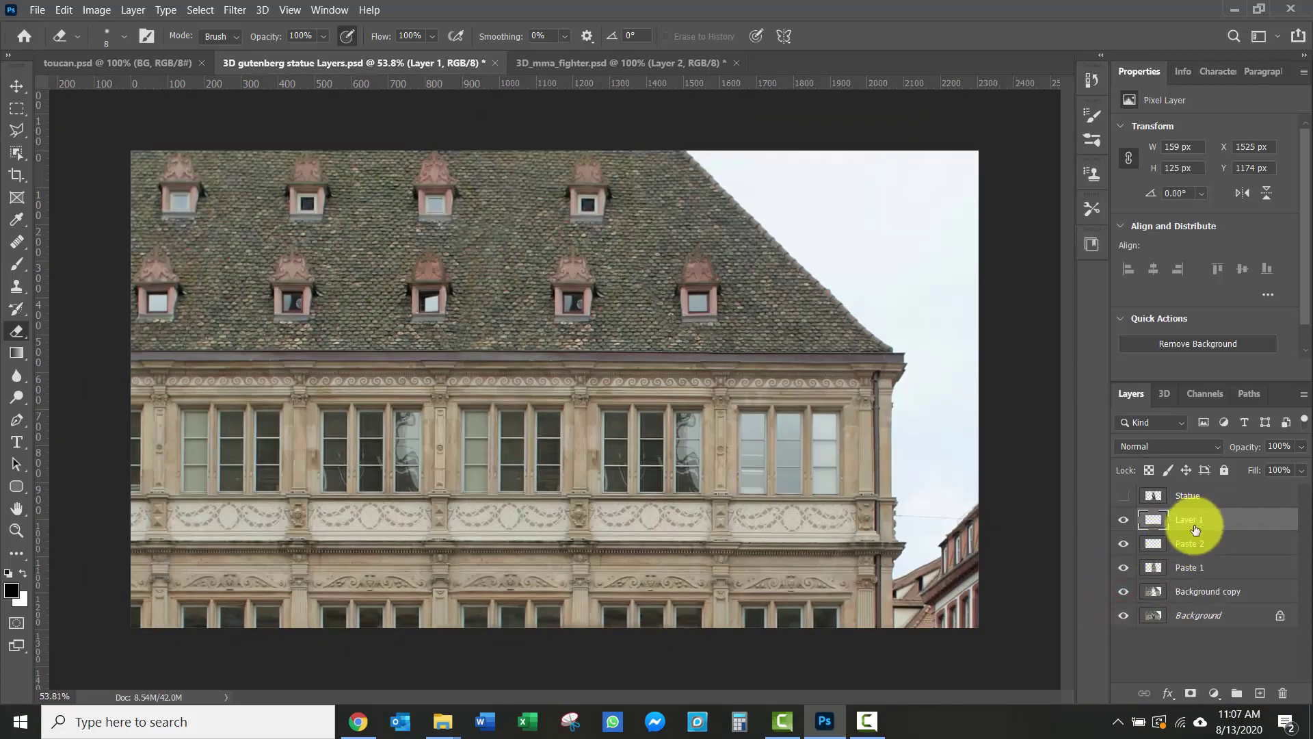
Merge Layer 1 through Background copy into one layer and show the Statue layer.
left_click(1208, 591, "shift")
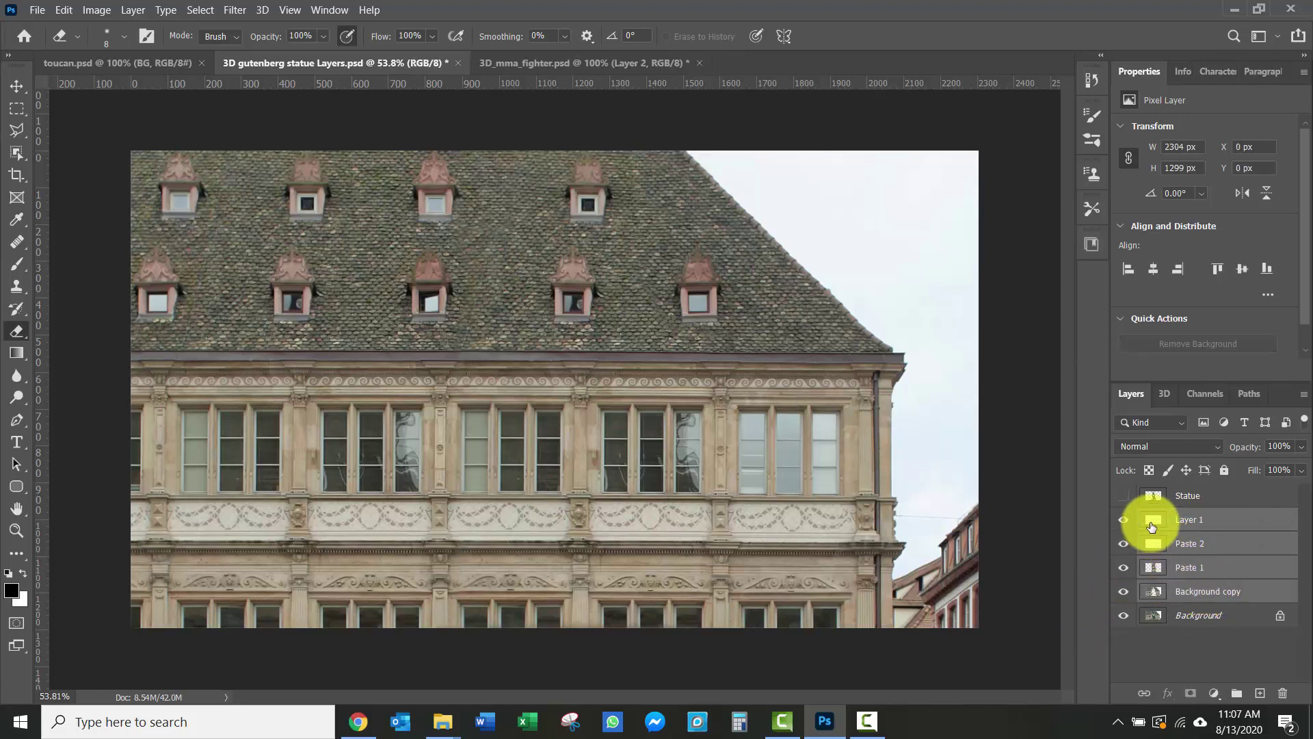
right_click(1195, 545)
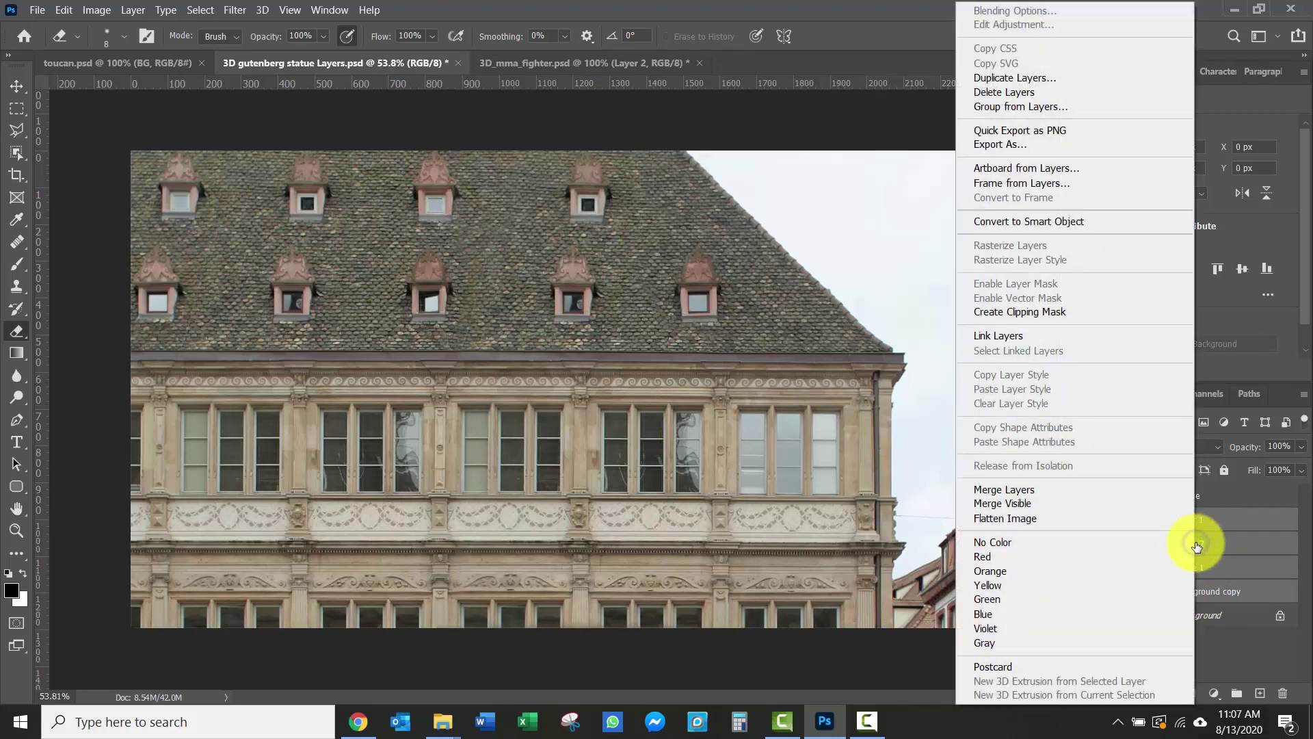
left_click(1049, 493)
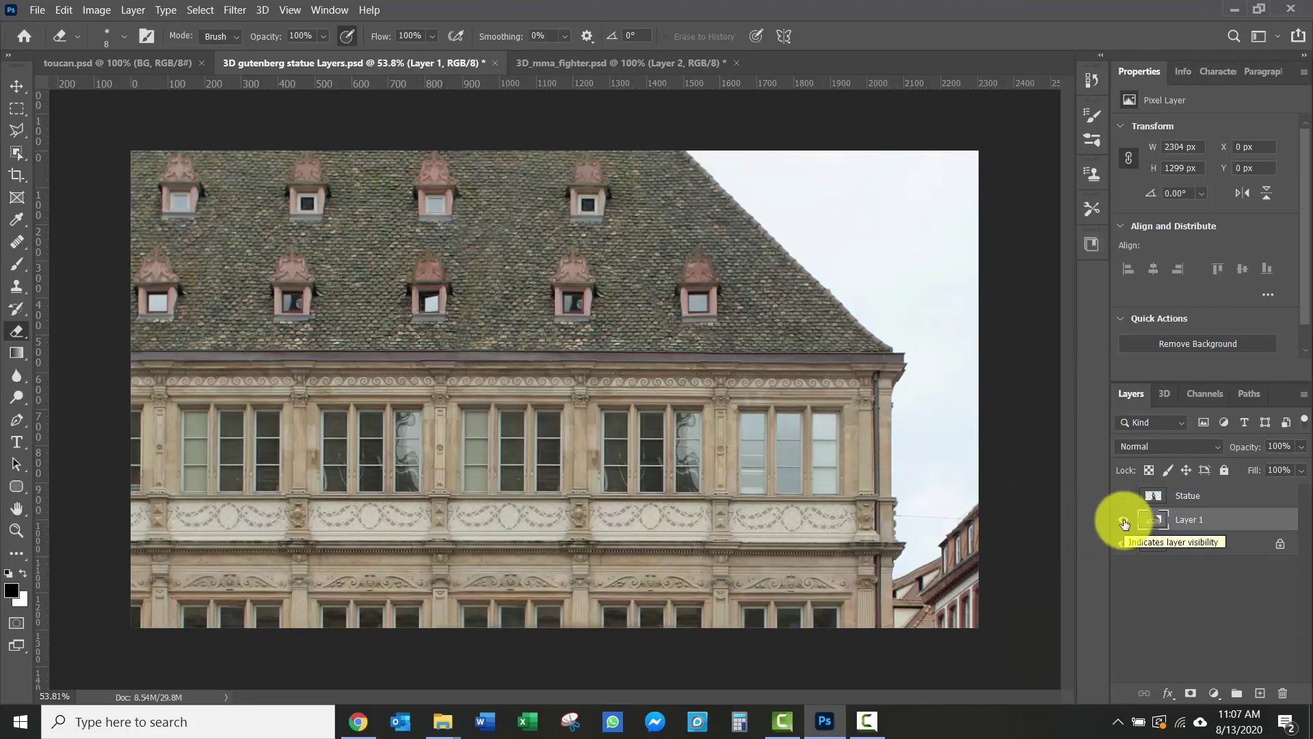
left_click(1125, 496)
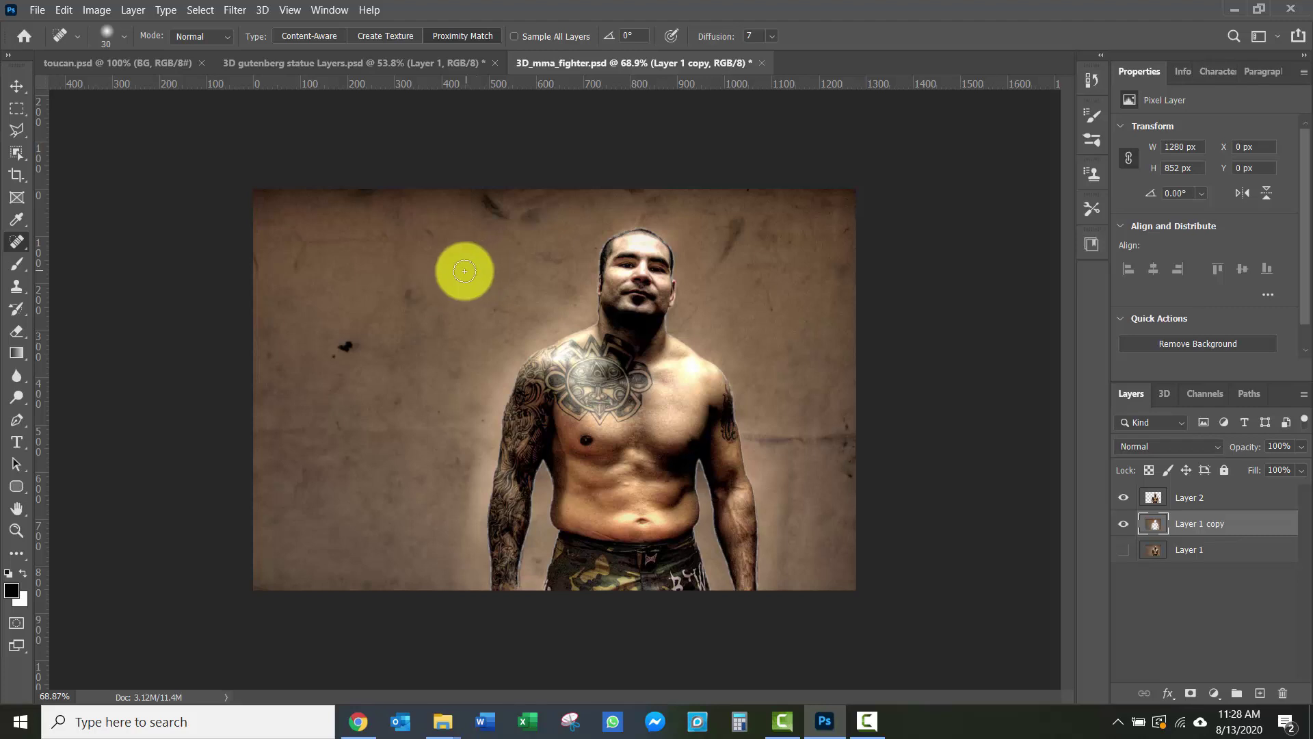
Use the Spot Healing Brush to remove five dark spots and marks on the left wall.
right_click(16, 241)
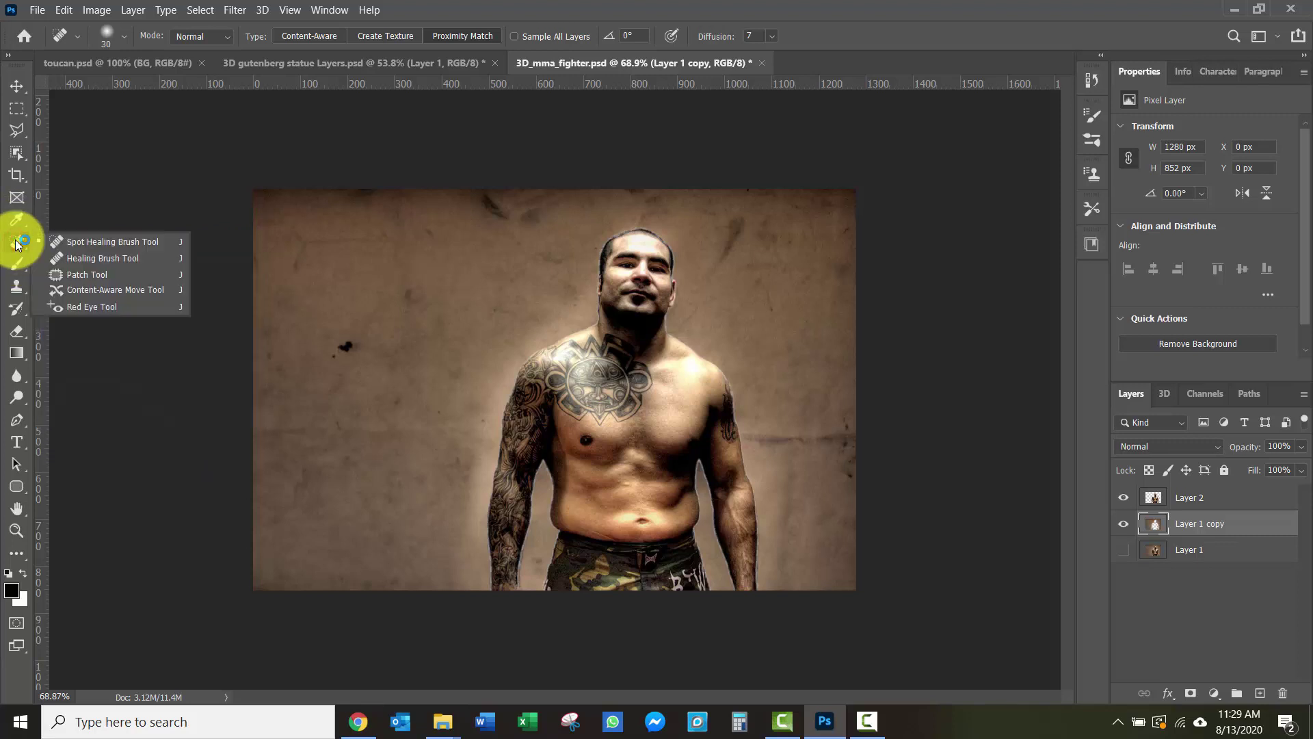
left_click(122, 242)
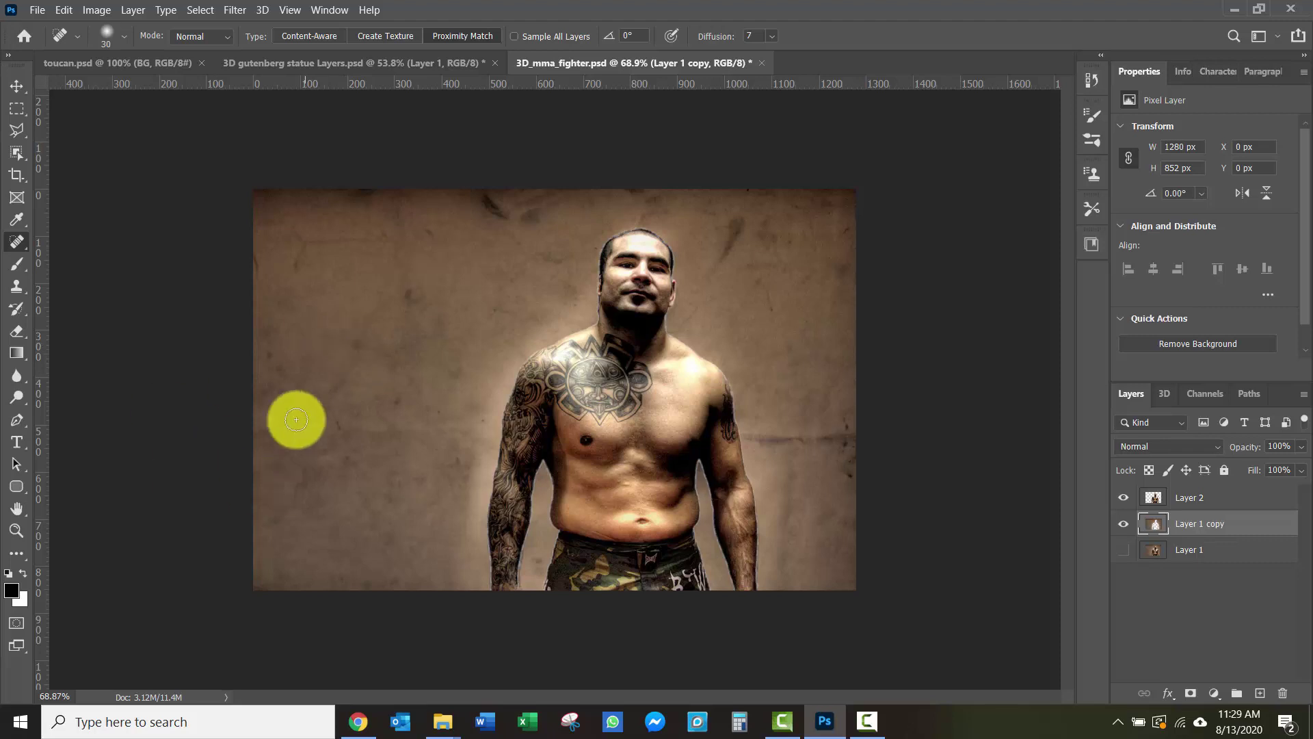
left_click(403, 288)
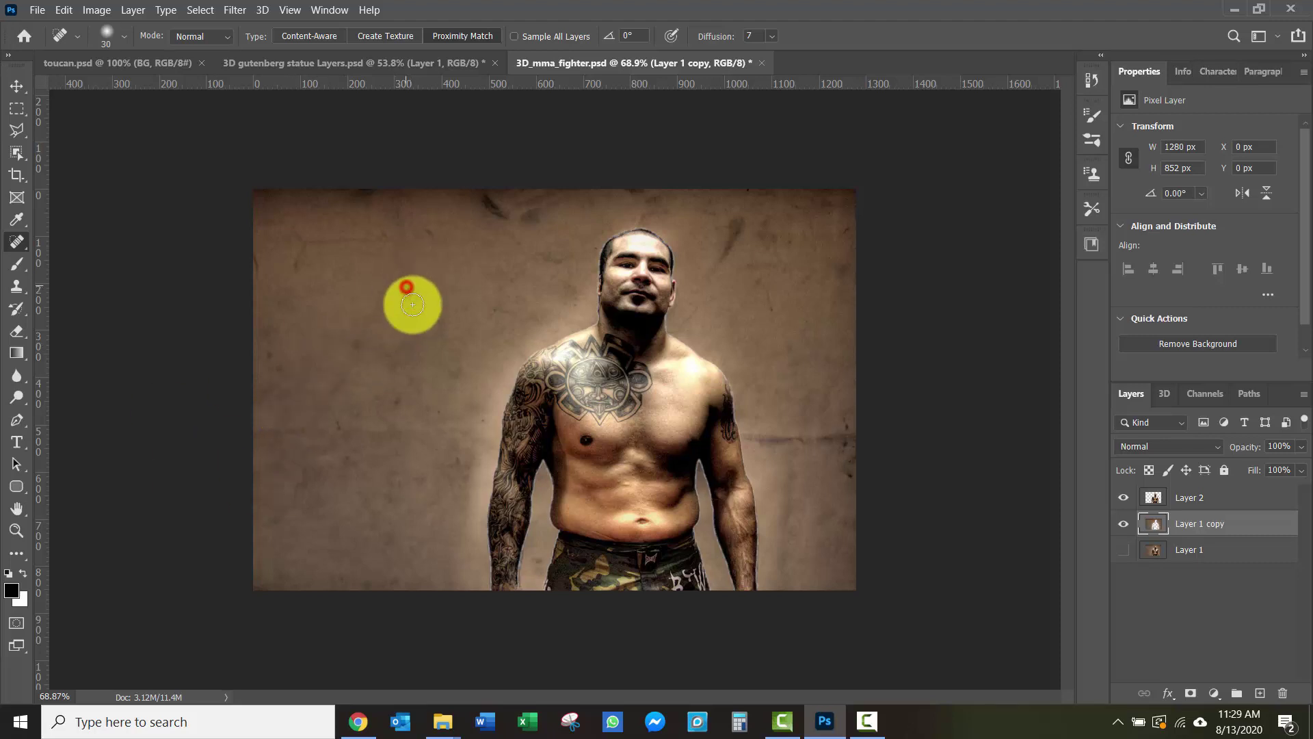
left_click(394, 400)
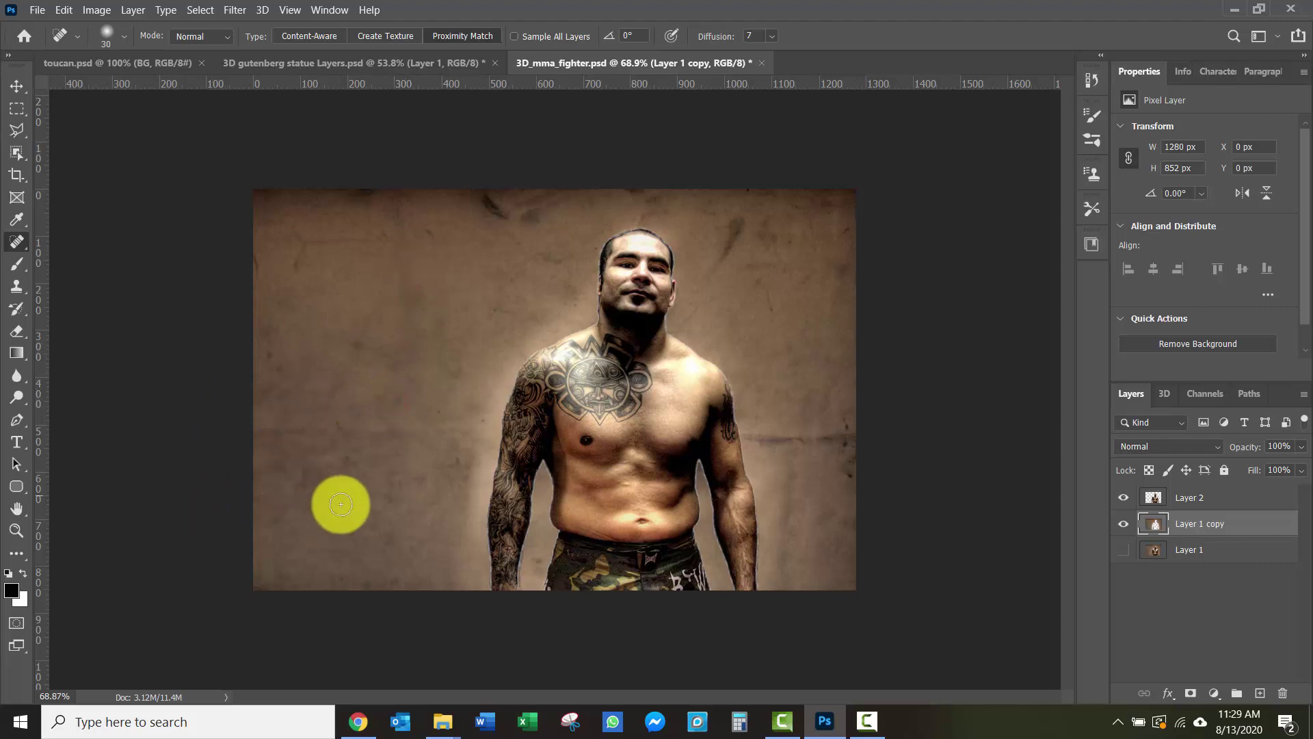
left_click(381, 498)
left_click(338, 423)
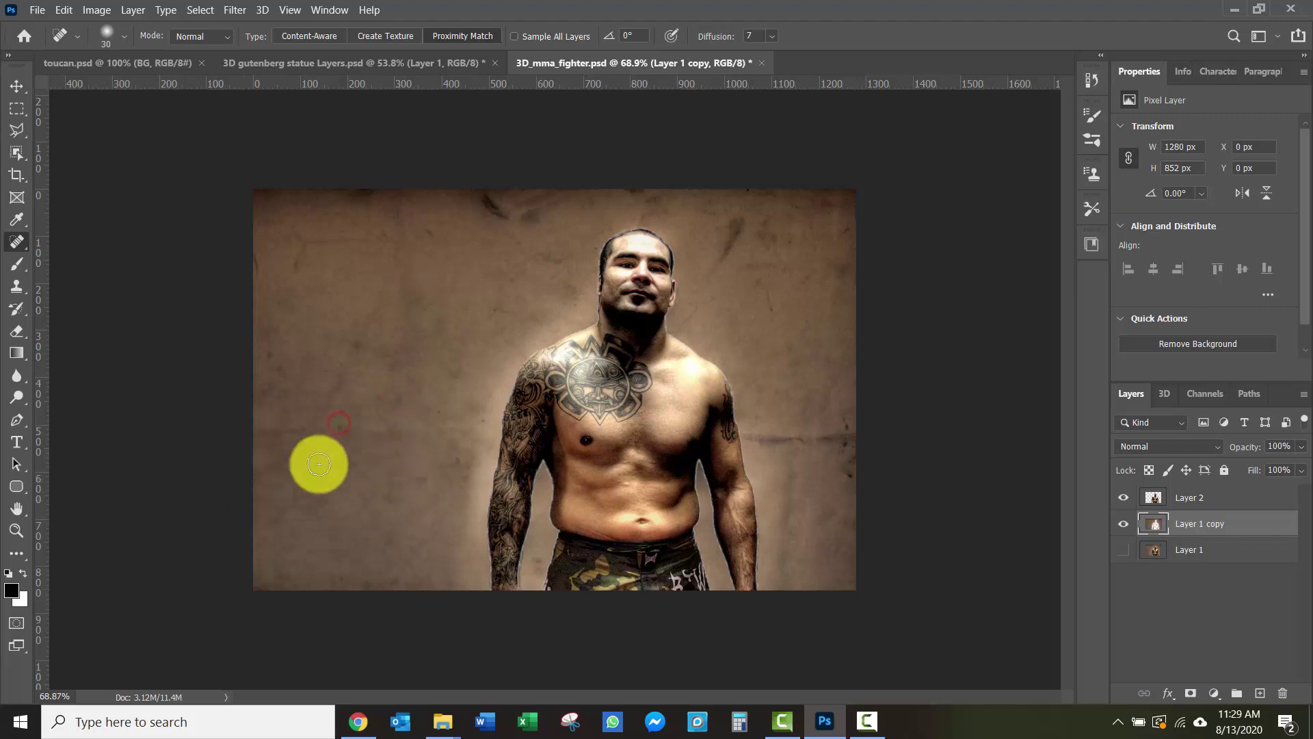
left_click(338, 428)
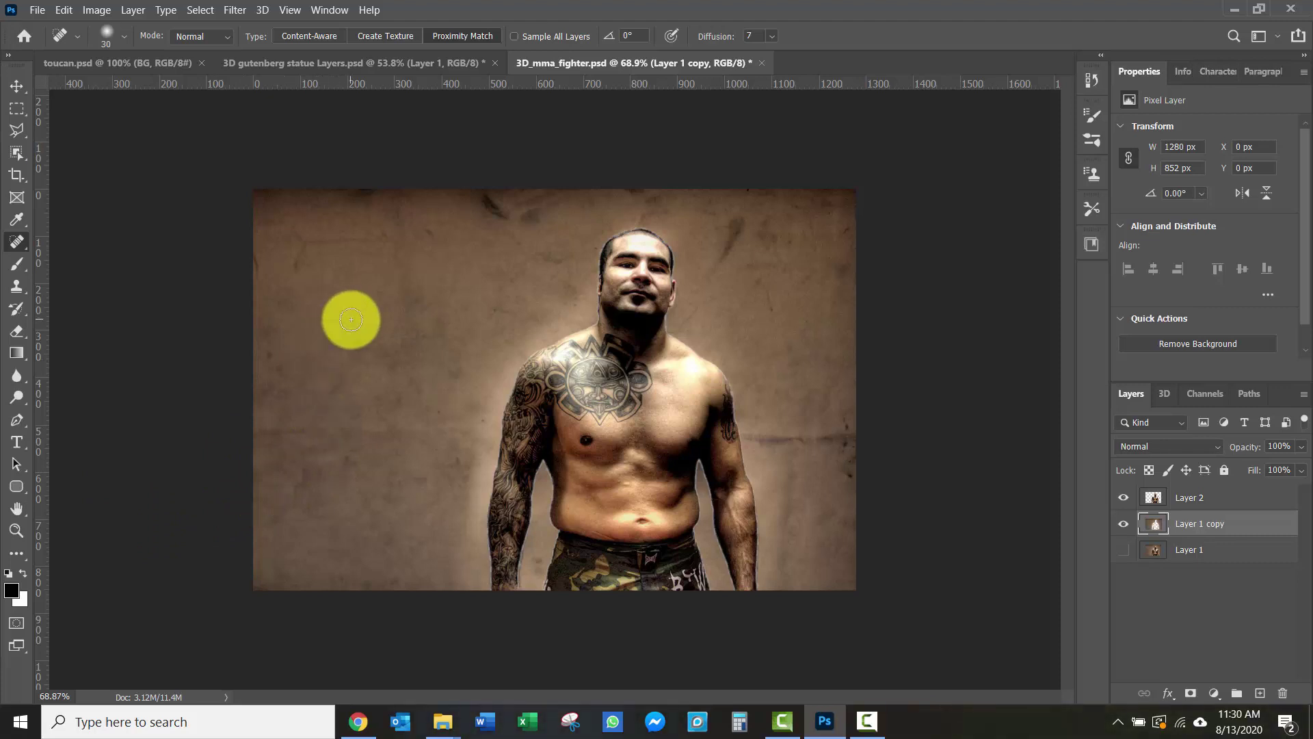
Heal the upper-right wall behind the fighter with the sampled Healing Brush.
left_click(17, 243)
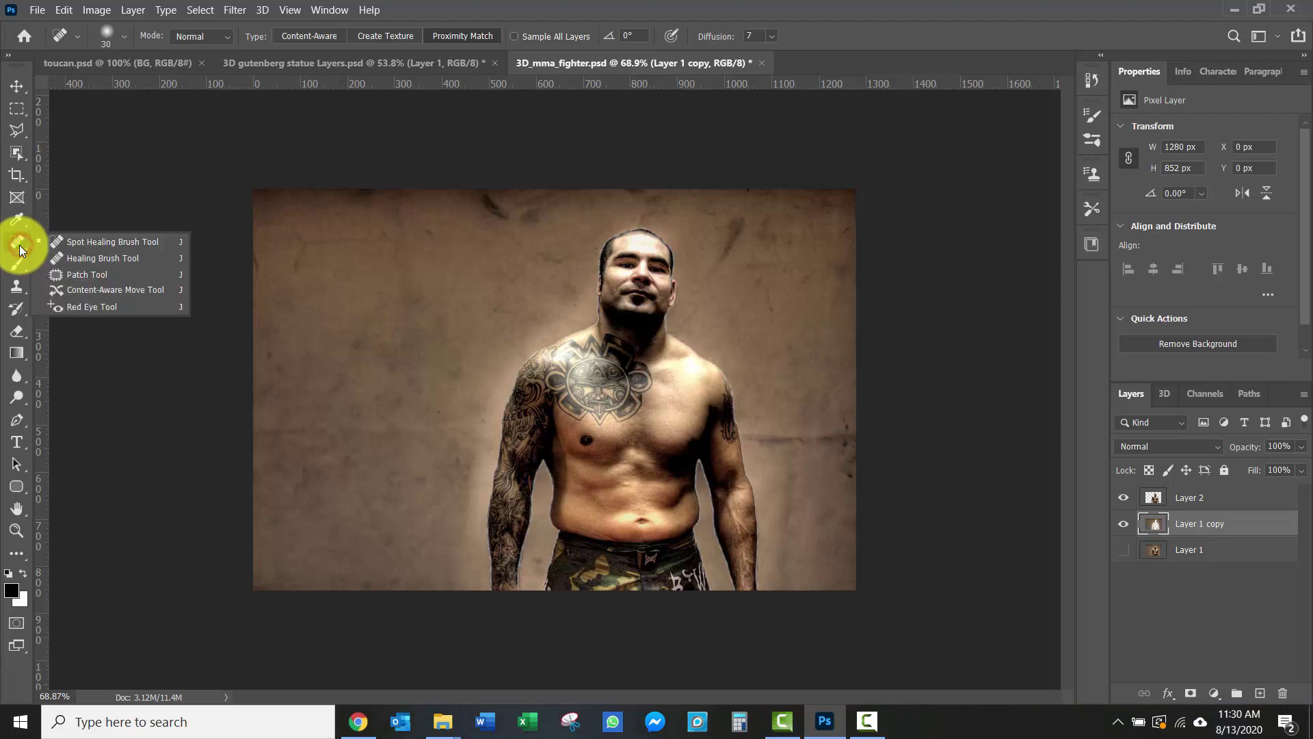
left_click(93, 260)
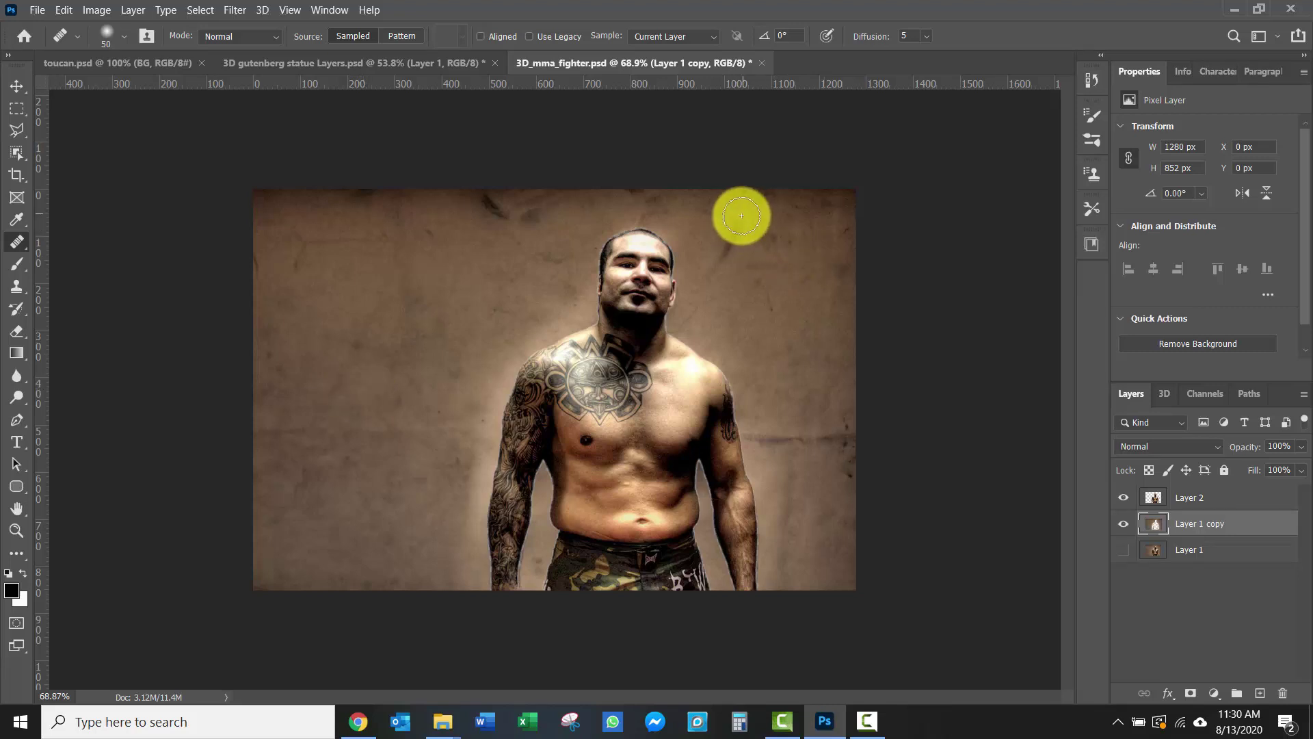
mouse_move(739, 216)
left_mouse_down()
mouse_move(715, 273)
mouse_move(738, 234)
left_mouse_up()
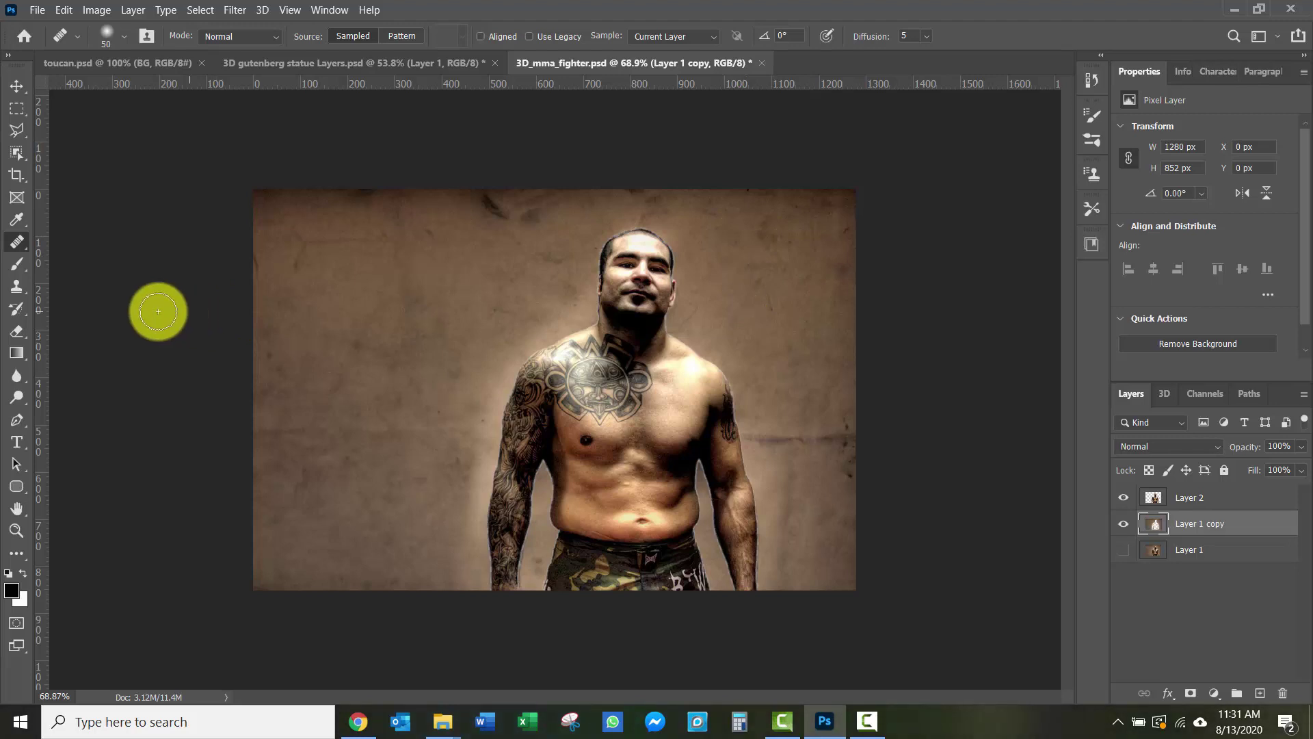
Try cloning left-wall texture near the fighter's head with the Clone Stamp, then undo it.
left_click(17, 288)
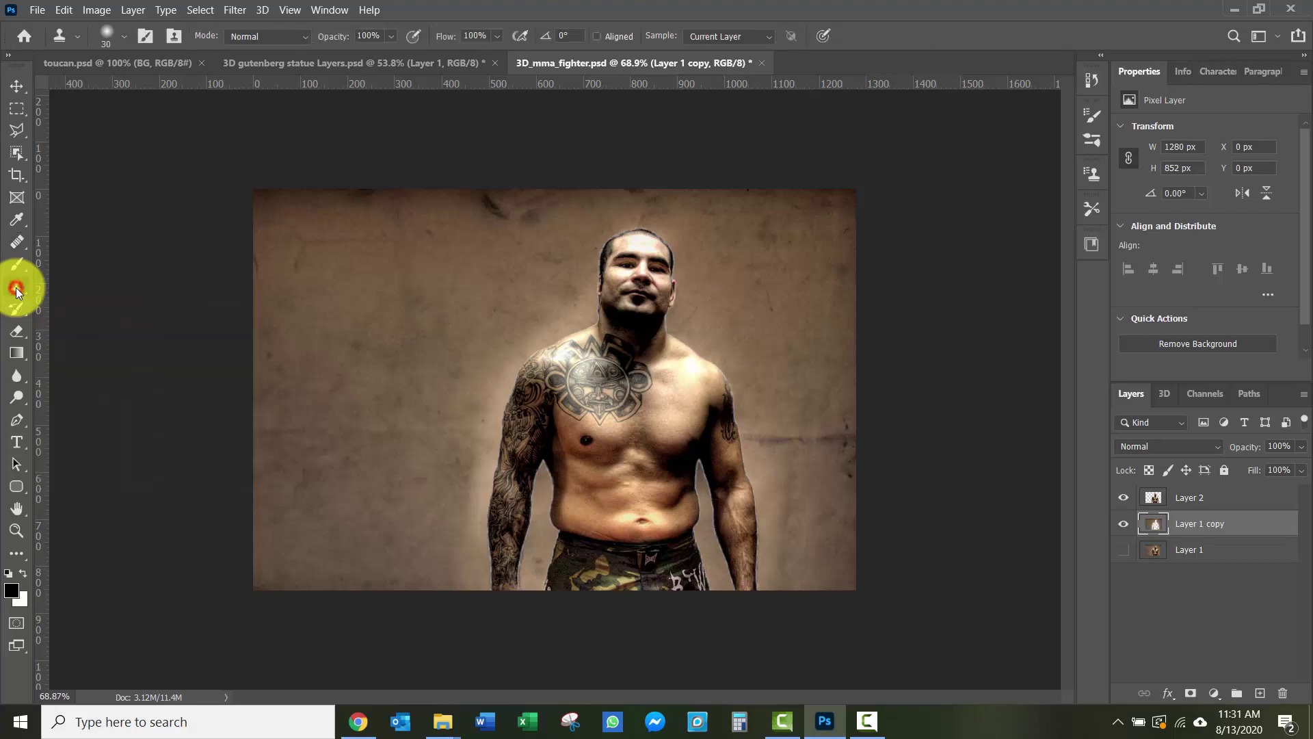
key("ctrl+z")
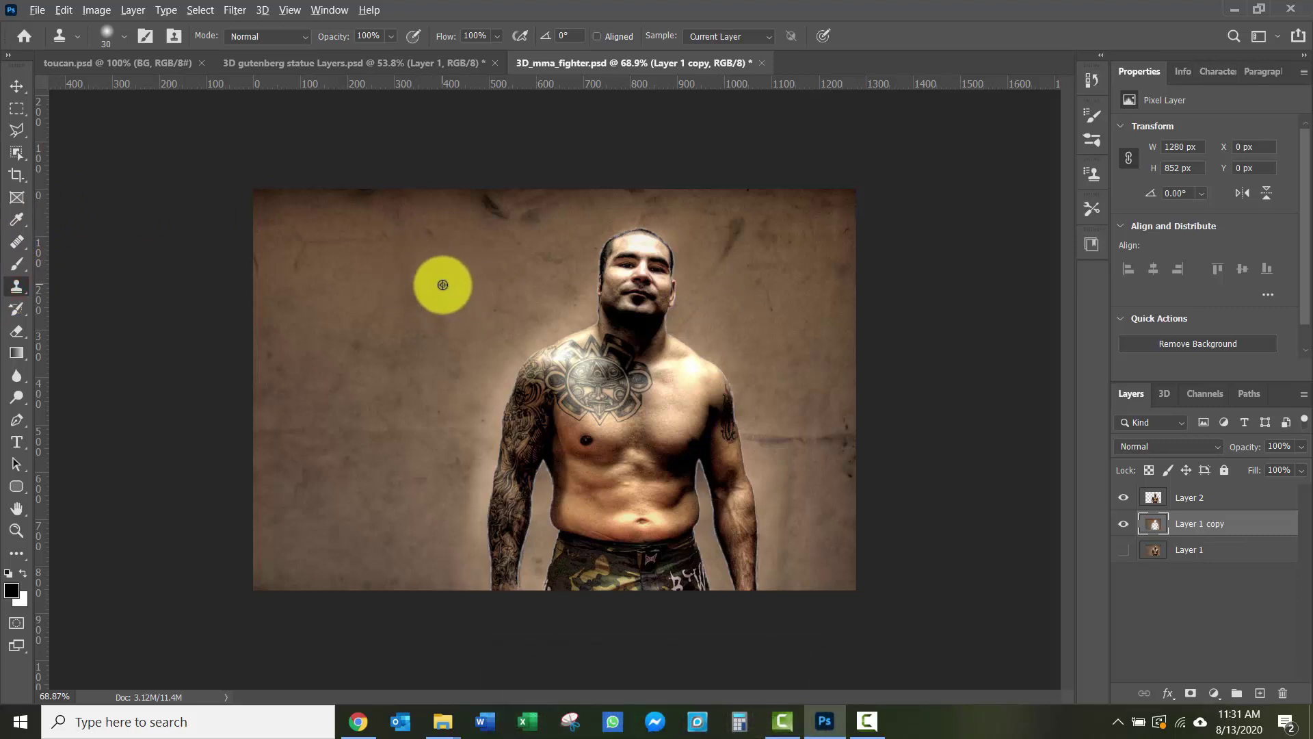
left_click(443, 284, "alt")
mouse_move(715, 266)
left_mouse_down()
mouse_move(740, 217)
mouse_move(721, 240)
left_mouse_up()
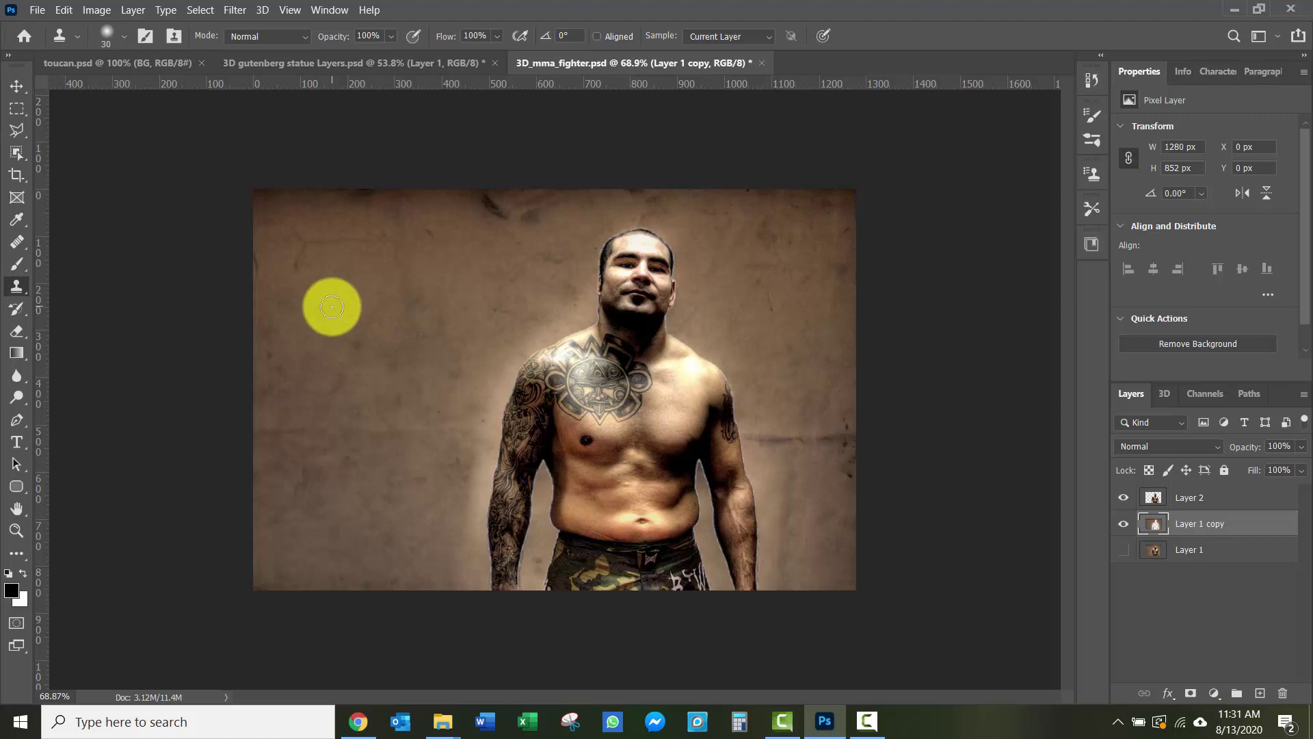
key("ctrl+z")
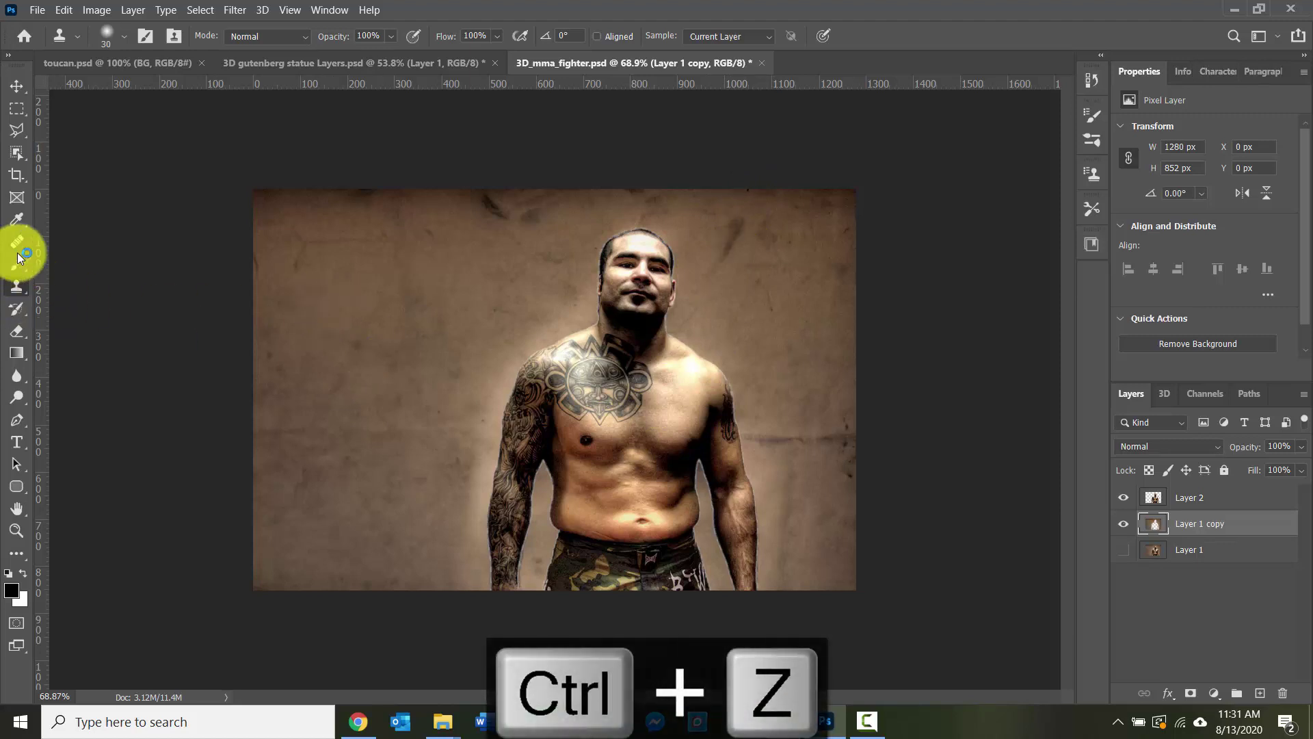
Heal the wall beside the fighter's head with texture sampled from the left wall.
left_click(17, 244)
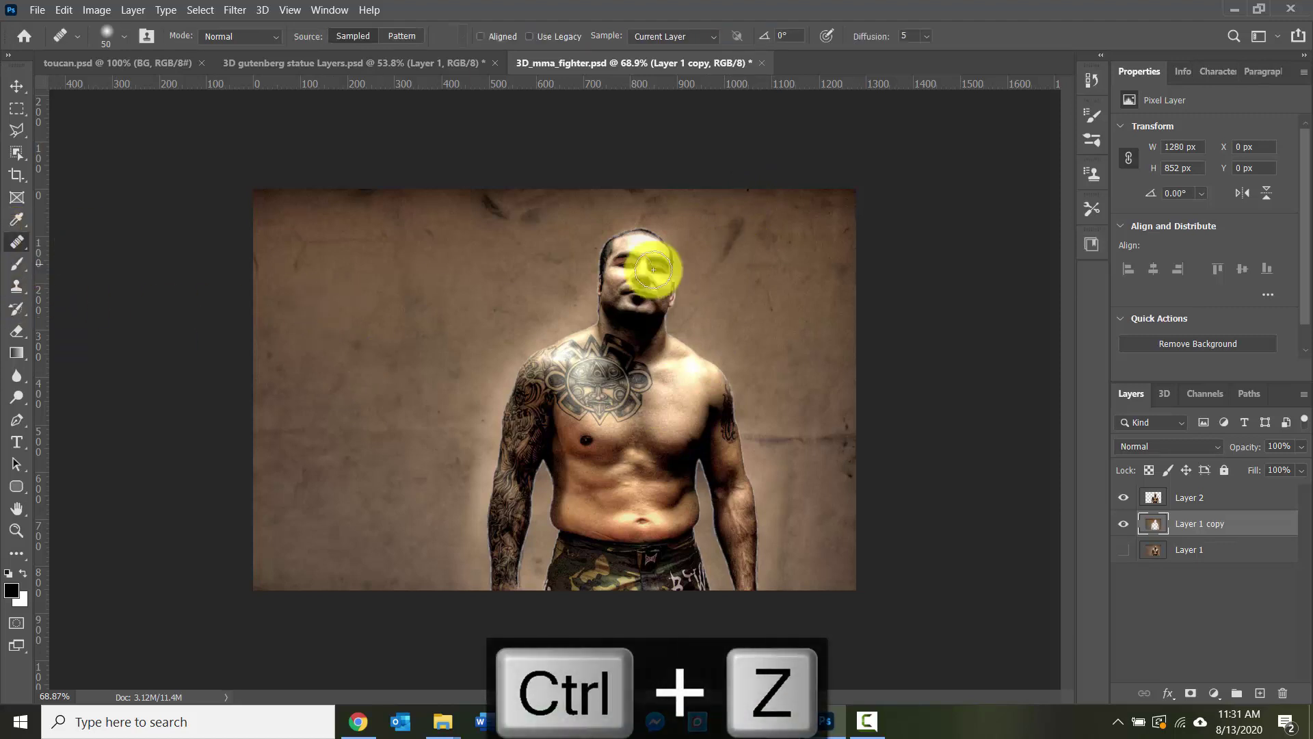
left_click(435, 299)
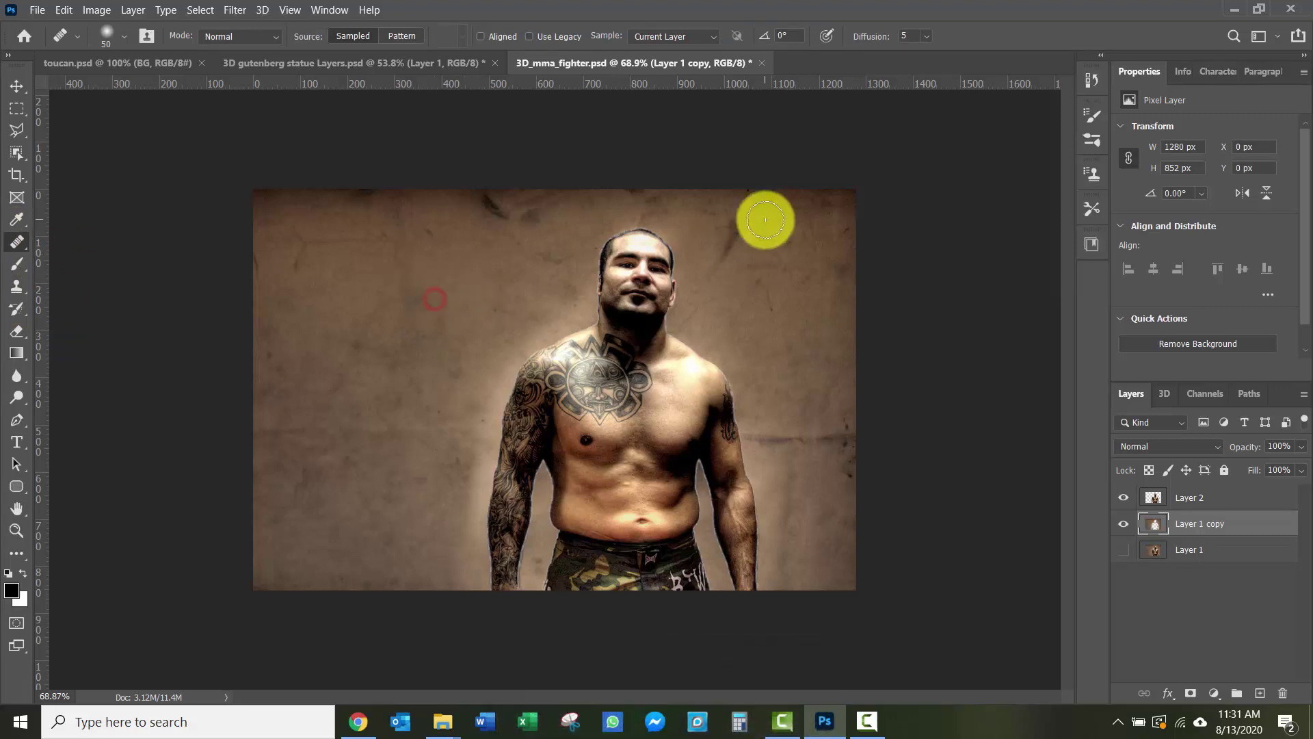
left_click(730, 223)
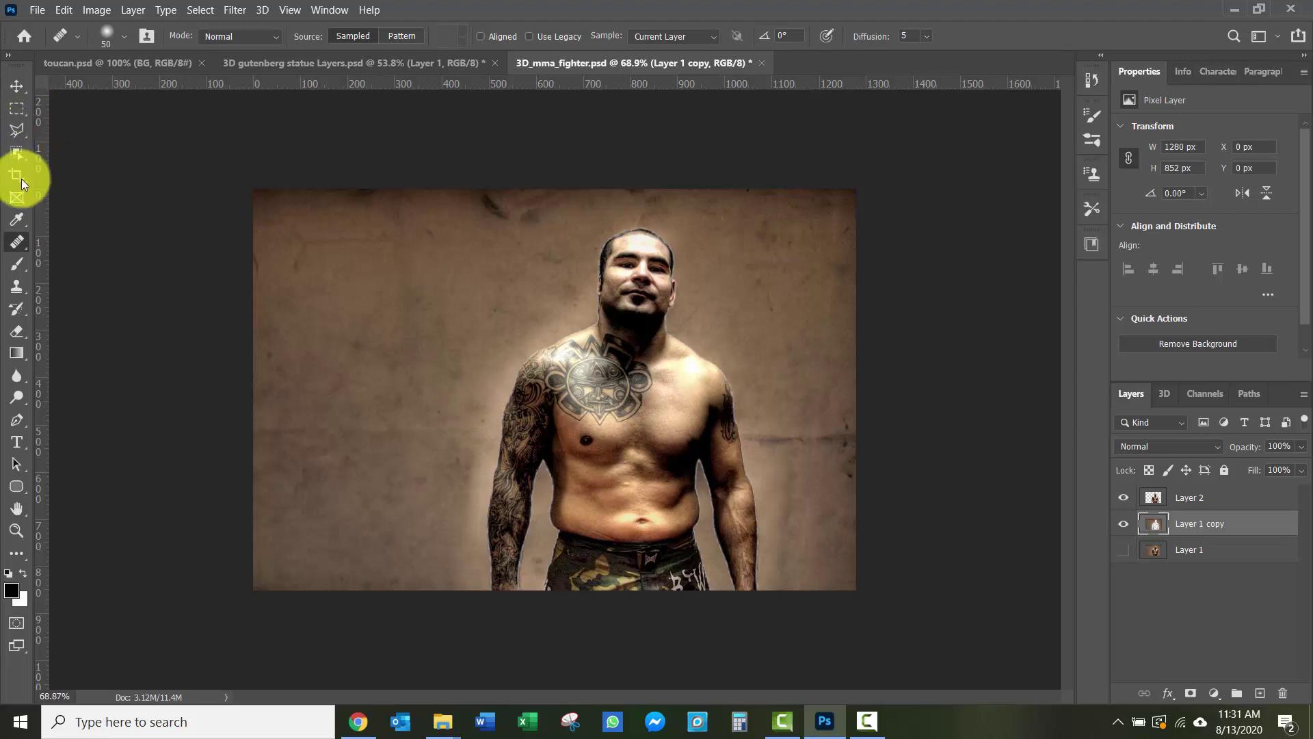
With the Patch Tool chosen, hide Layer 2 and load its fighter outline as a selection.
left_click(15, 242)
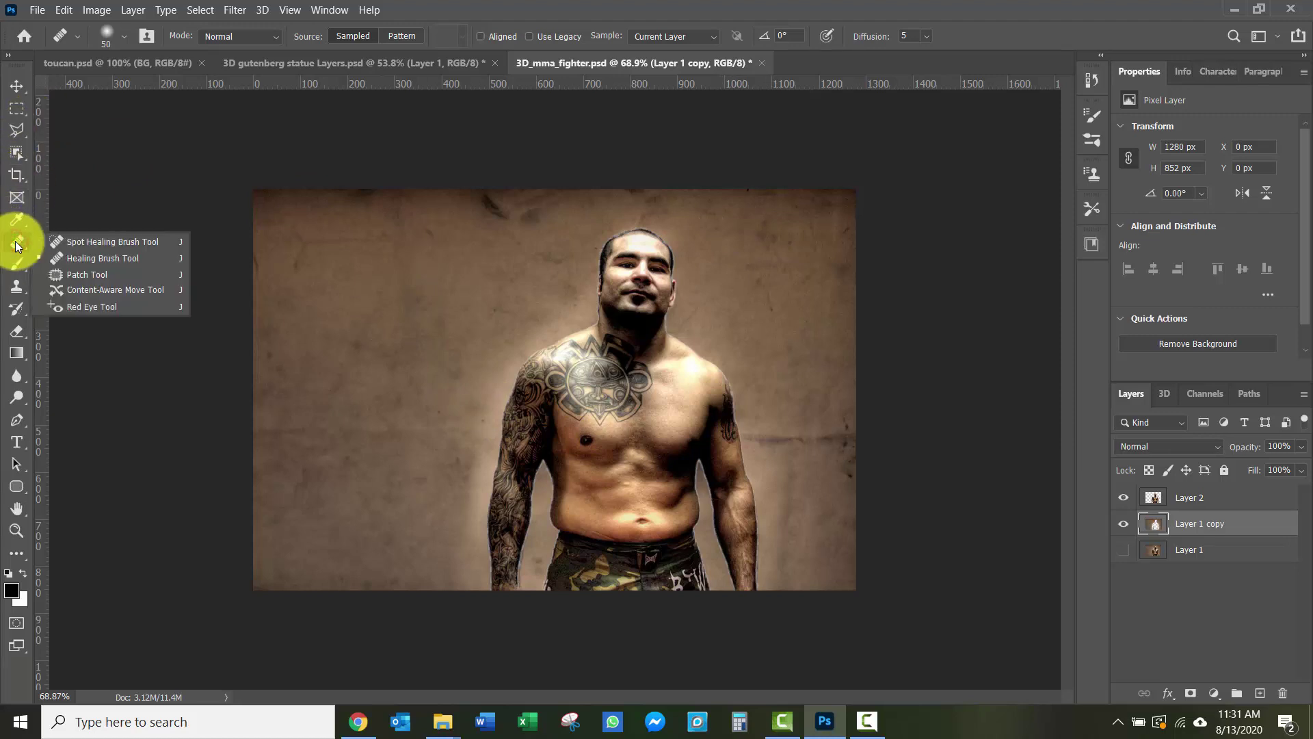
left_click(85, 276)
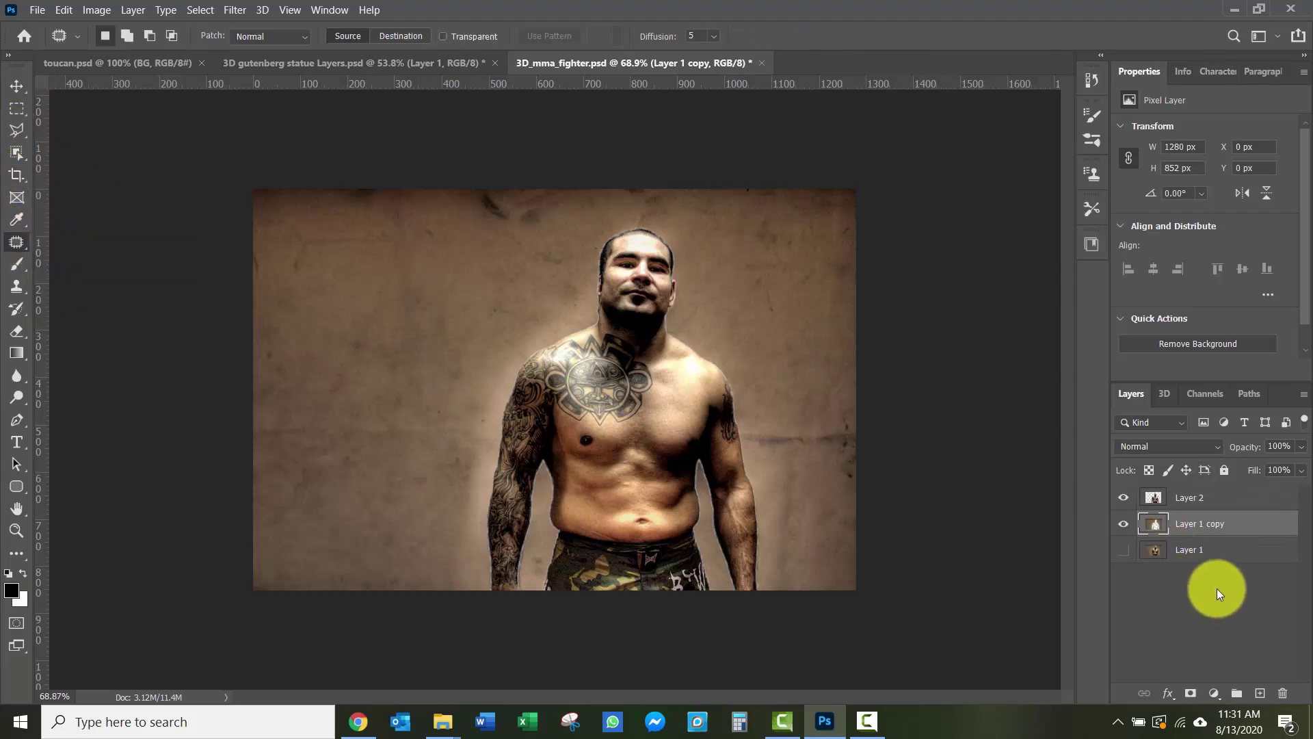
left_click(1123, 498)
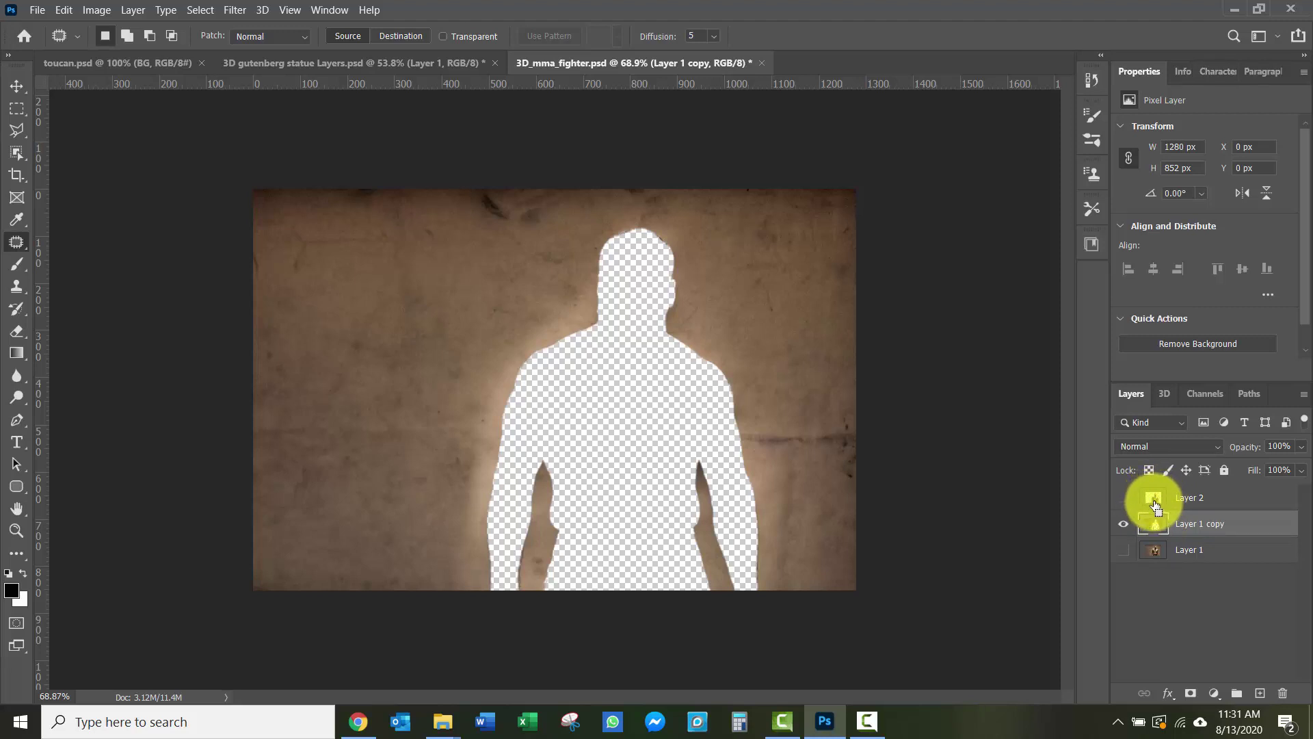
left_click(1155, 499, "ctrl")
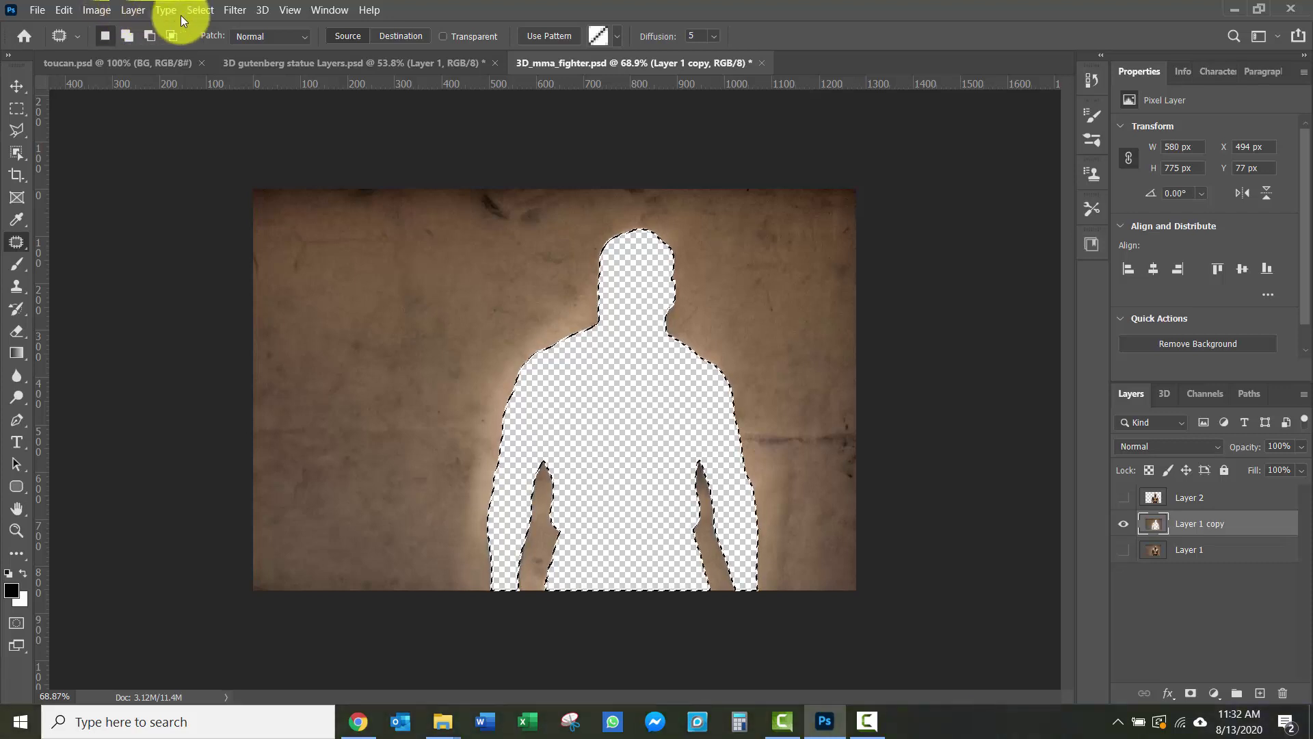
Expand the fighter silhouette selection by 20 pixels with Select > Modify > Expand.
left_click(202, 12)
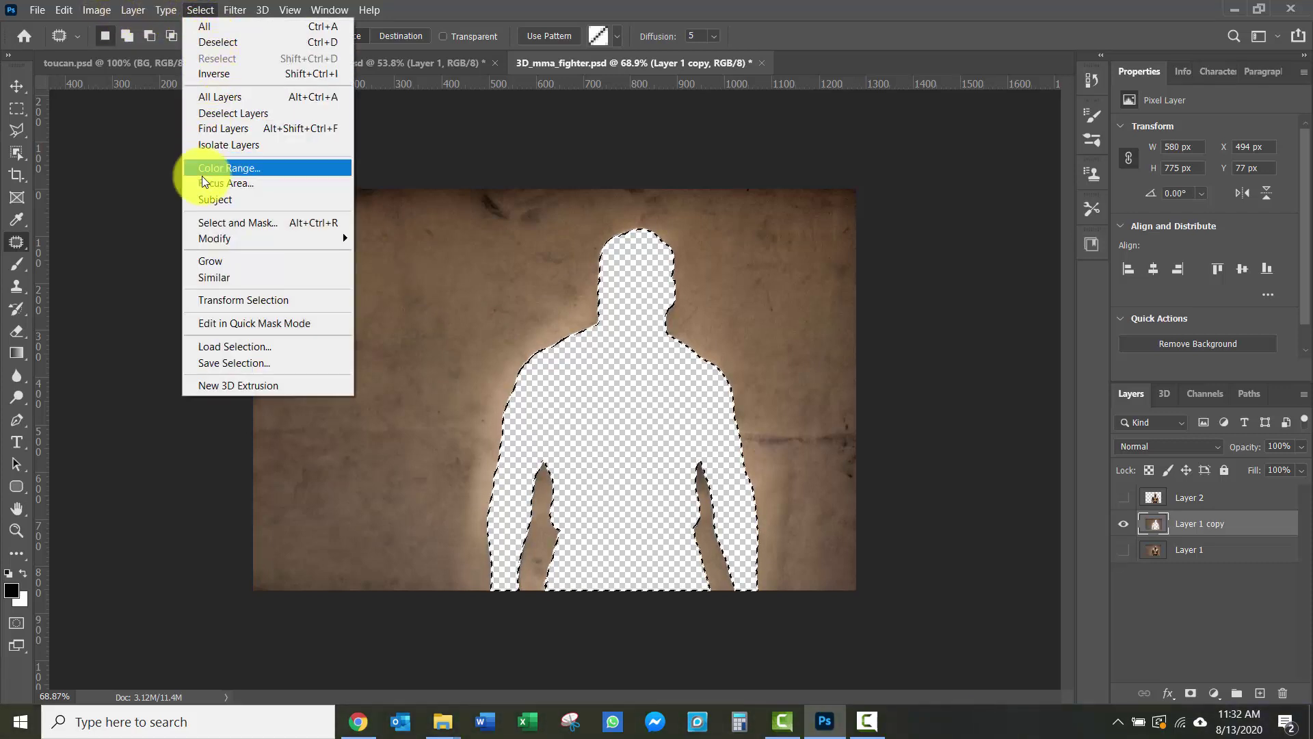
mouse_move(240, 244)
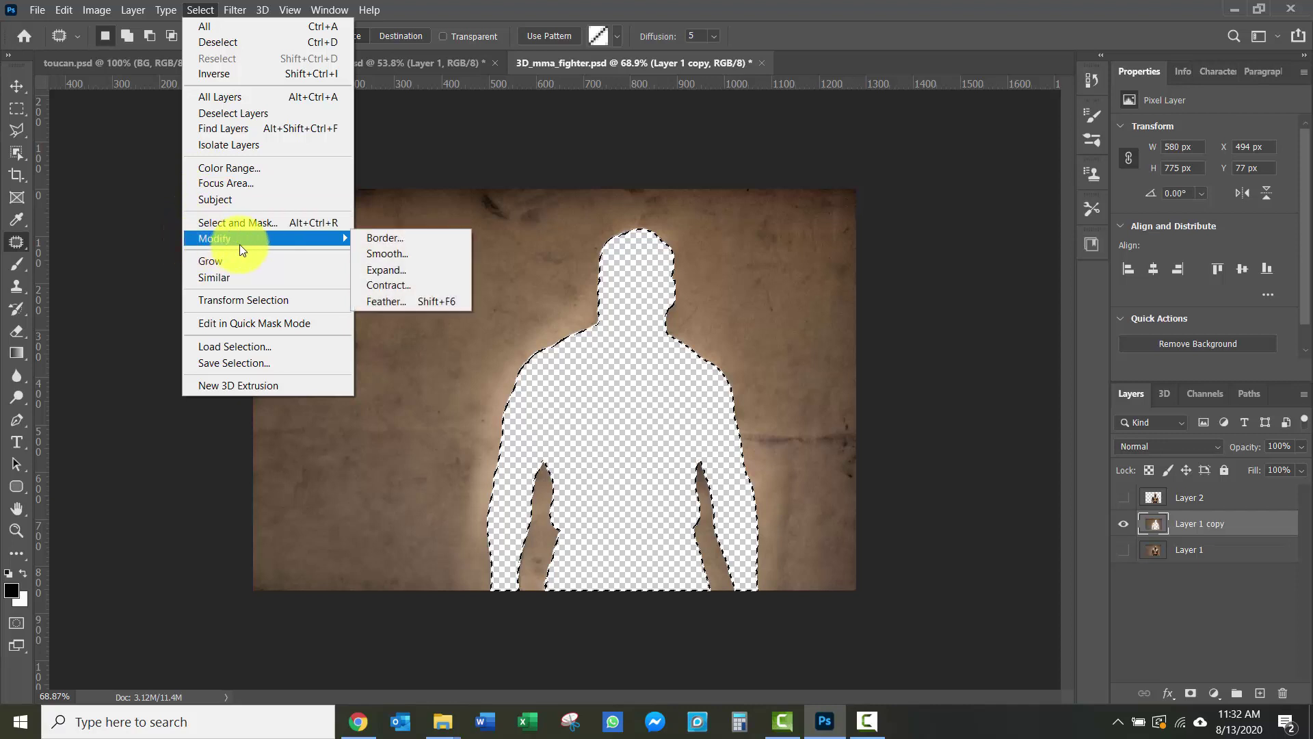
left_click(401, 269)
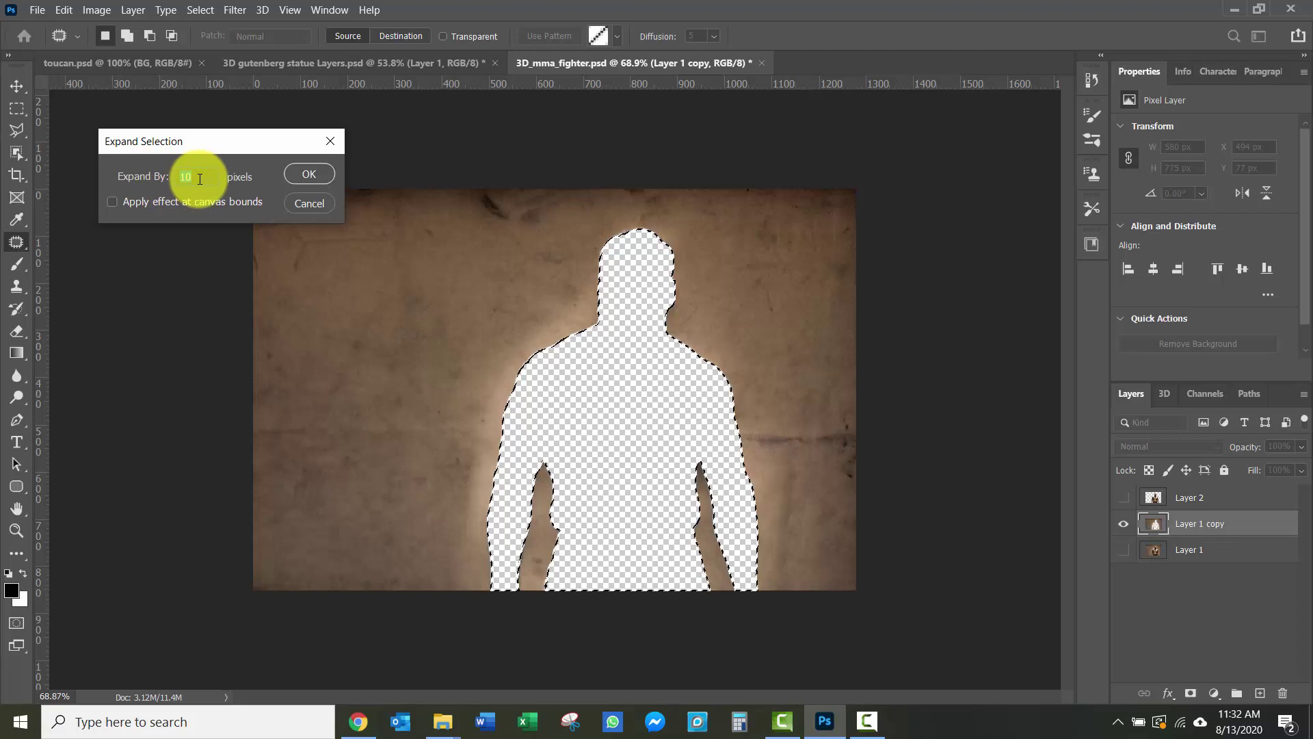
type("20")
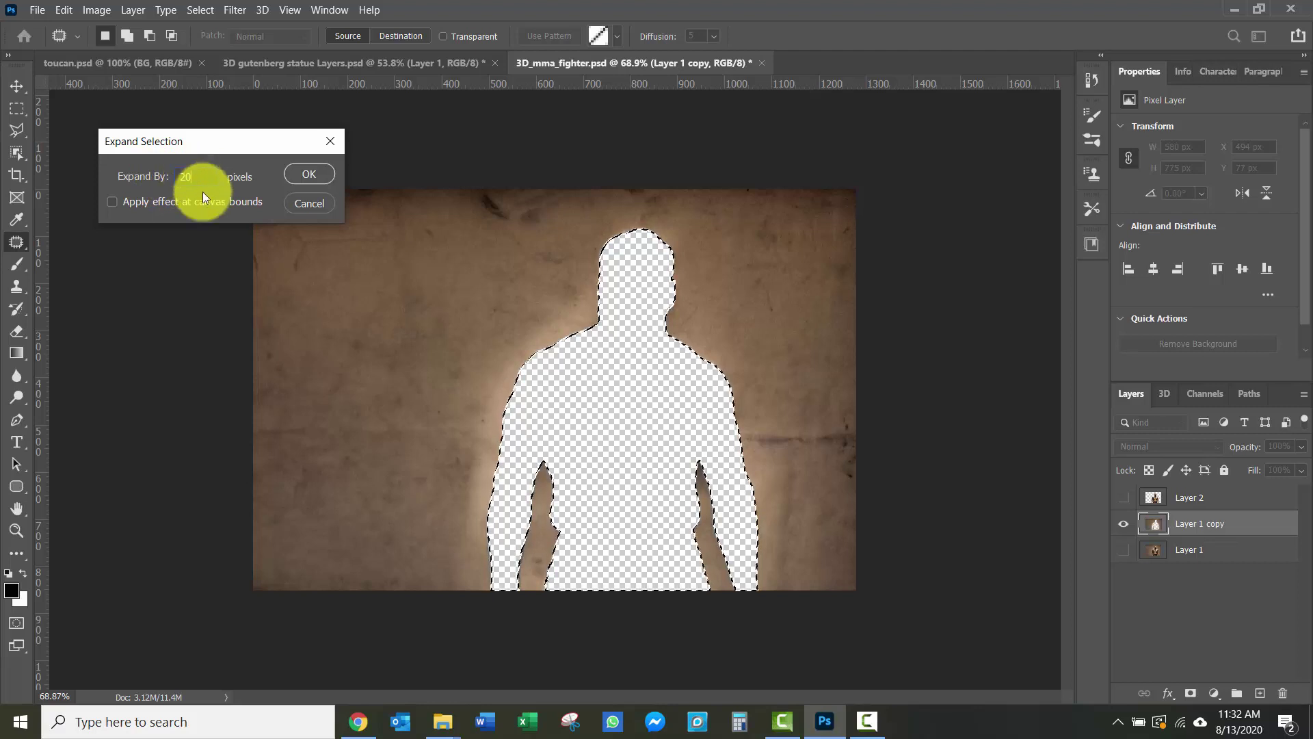
left_click(317, 173)
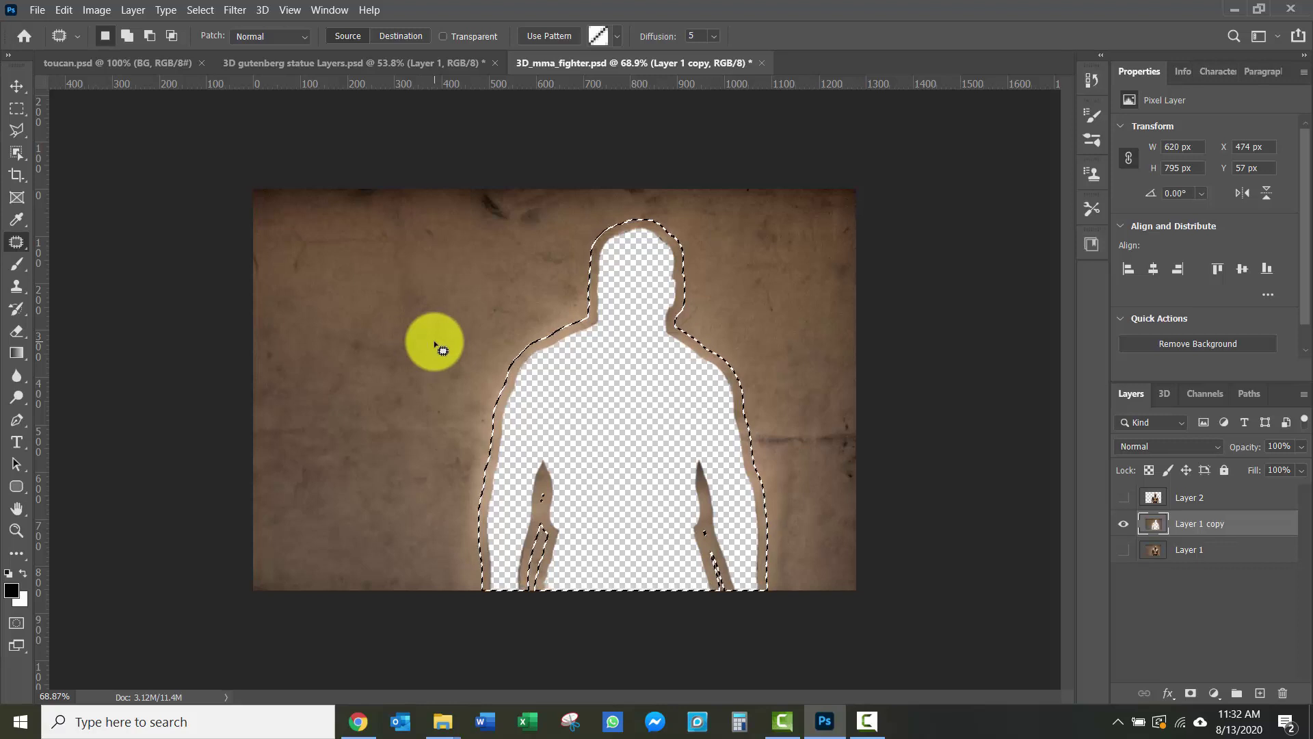
Run Content-Aware Fill on the expanded selection and preview the matching wall texture.
left_click(65, 10)
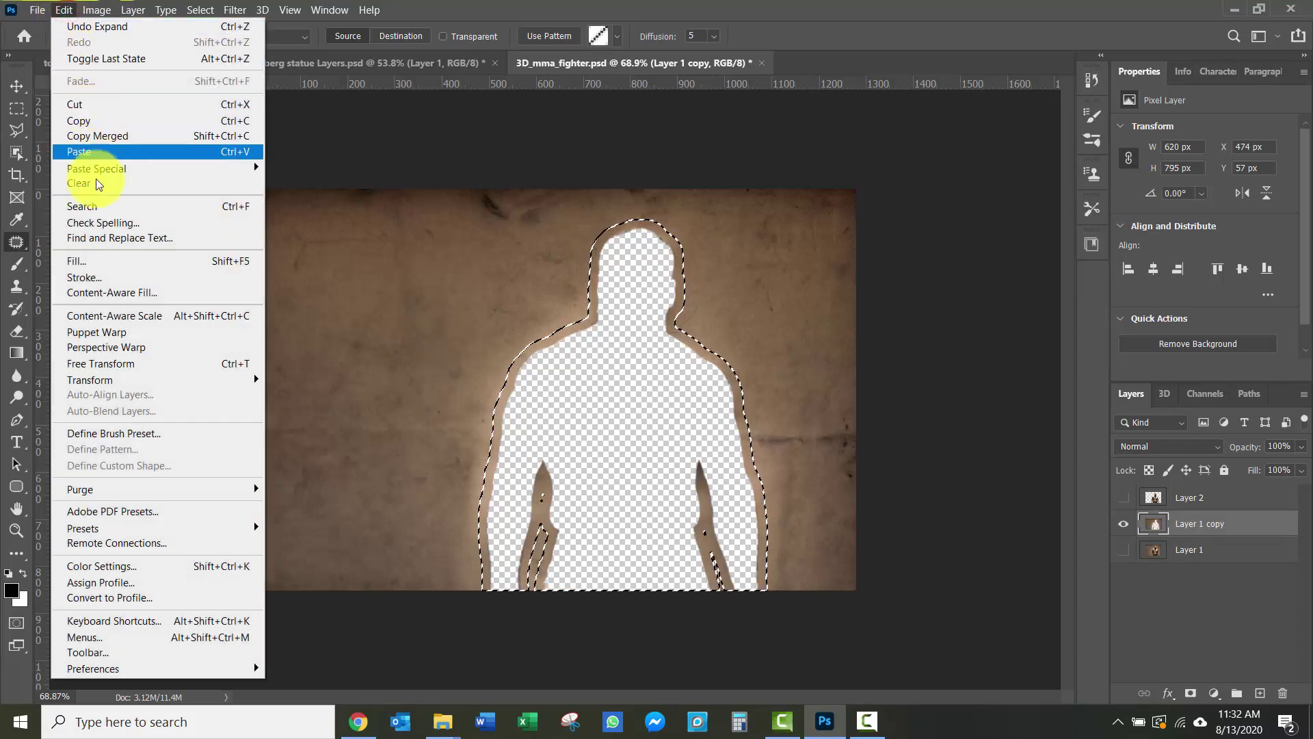
left_click(102, 293)
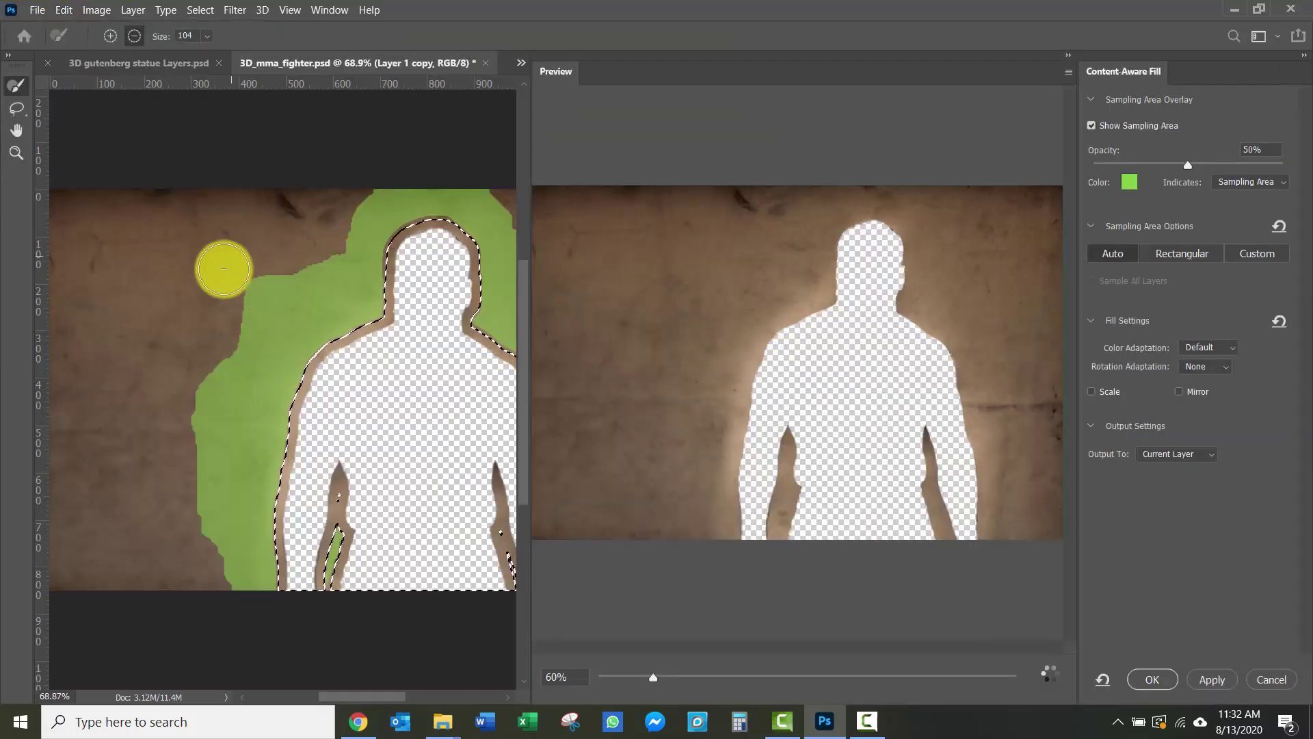
scroll(231, 283, "down", 2)
scroll(231, 283, "down", 2)
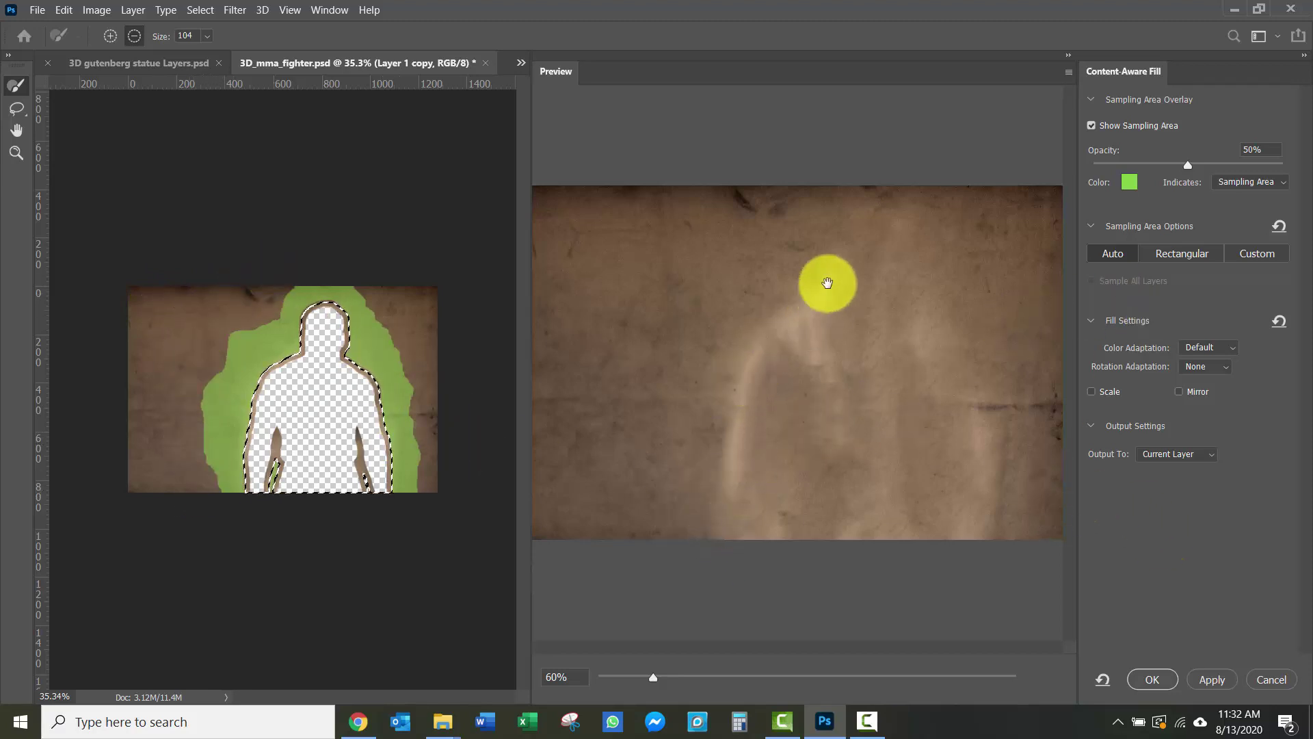
Apply the fill, compare against Layer 1, deselect, and leave only Layer 1 copy visible.
left_click(1151, 679)
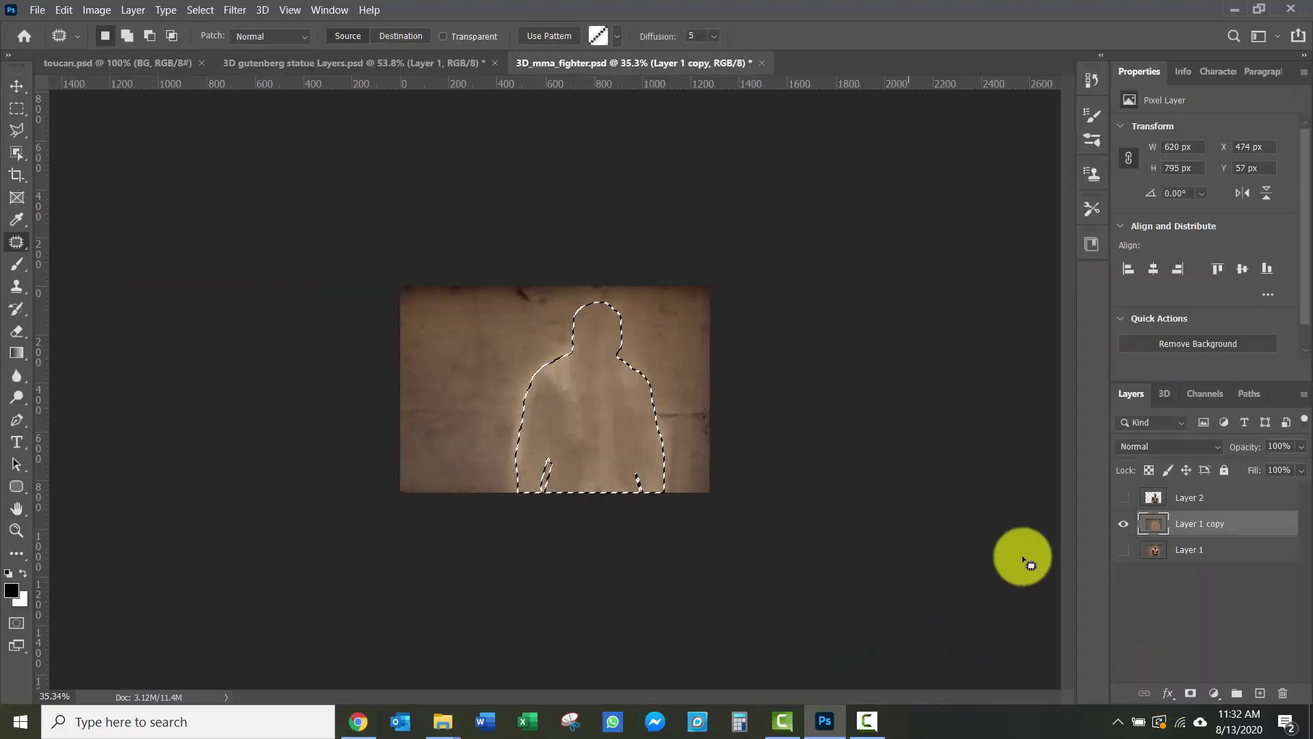
left_click(1124, 525)
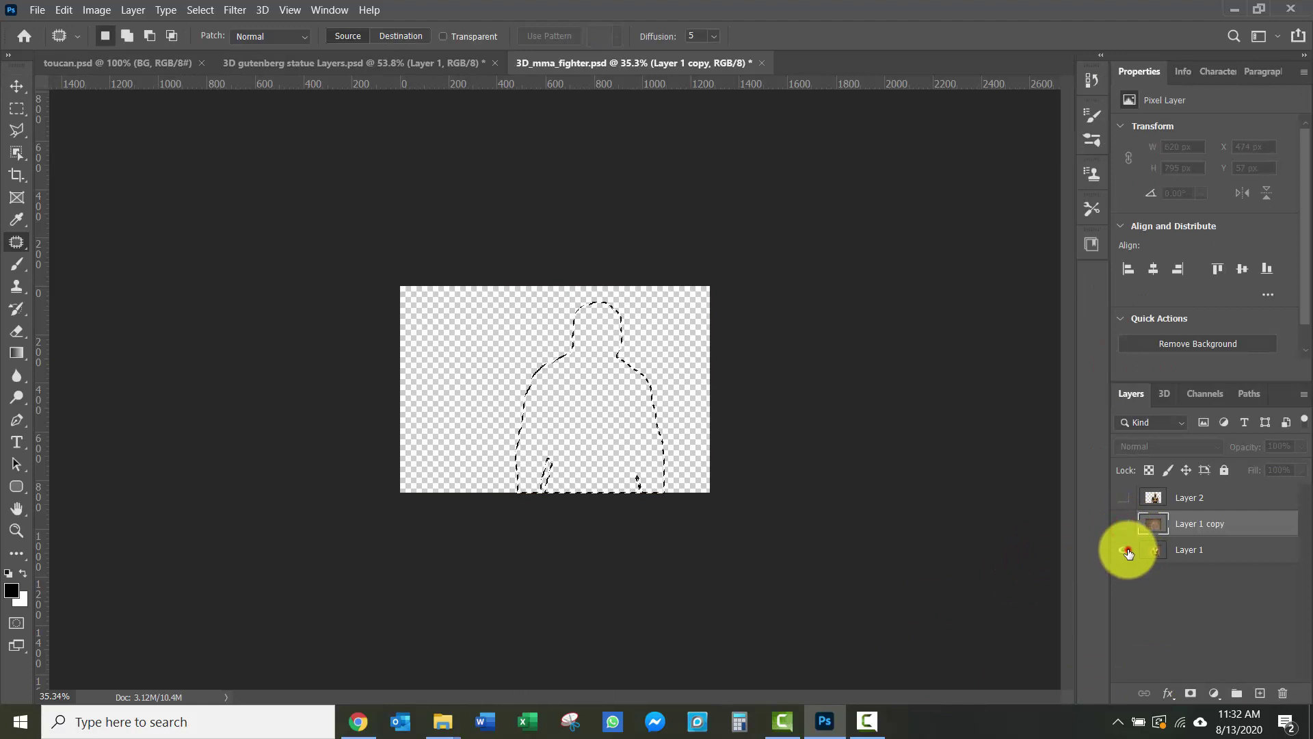
left_click(1124, 549)
key("ctrl+d")
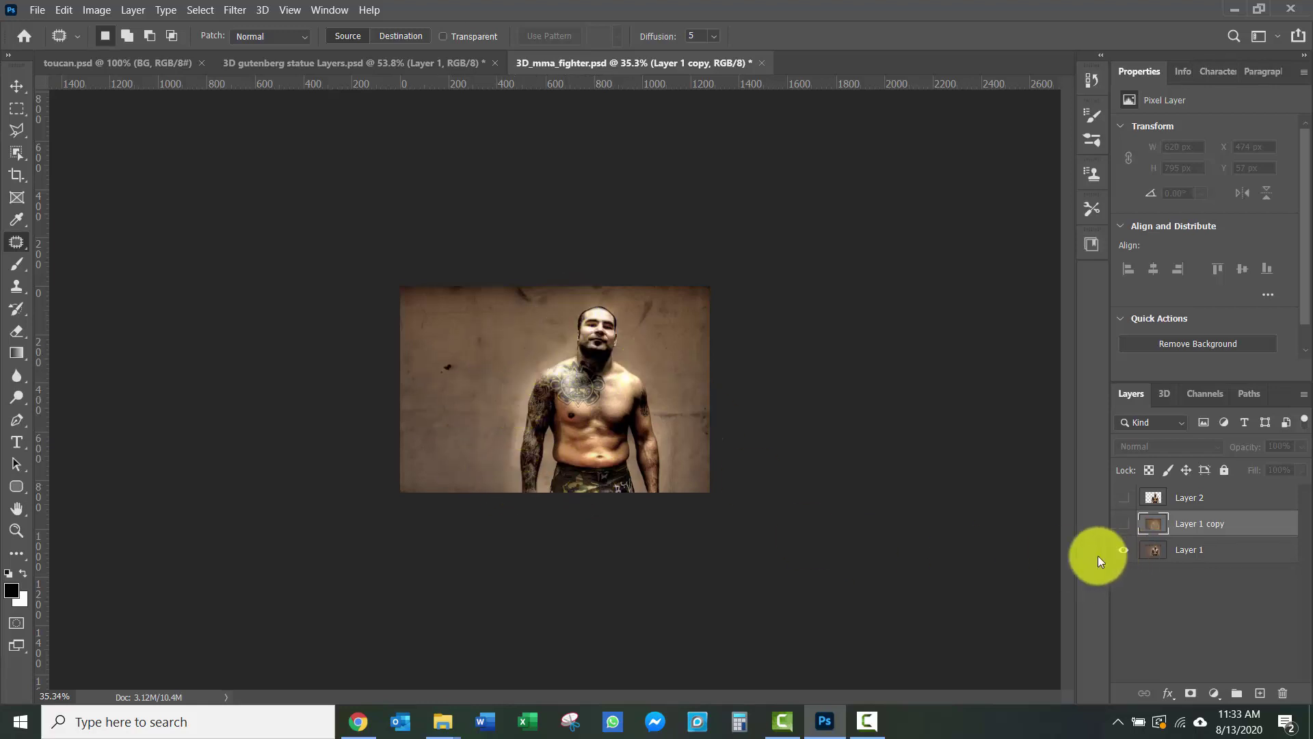
left_click(1124, 524, "alt")
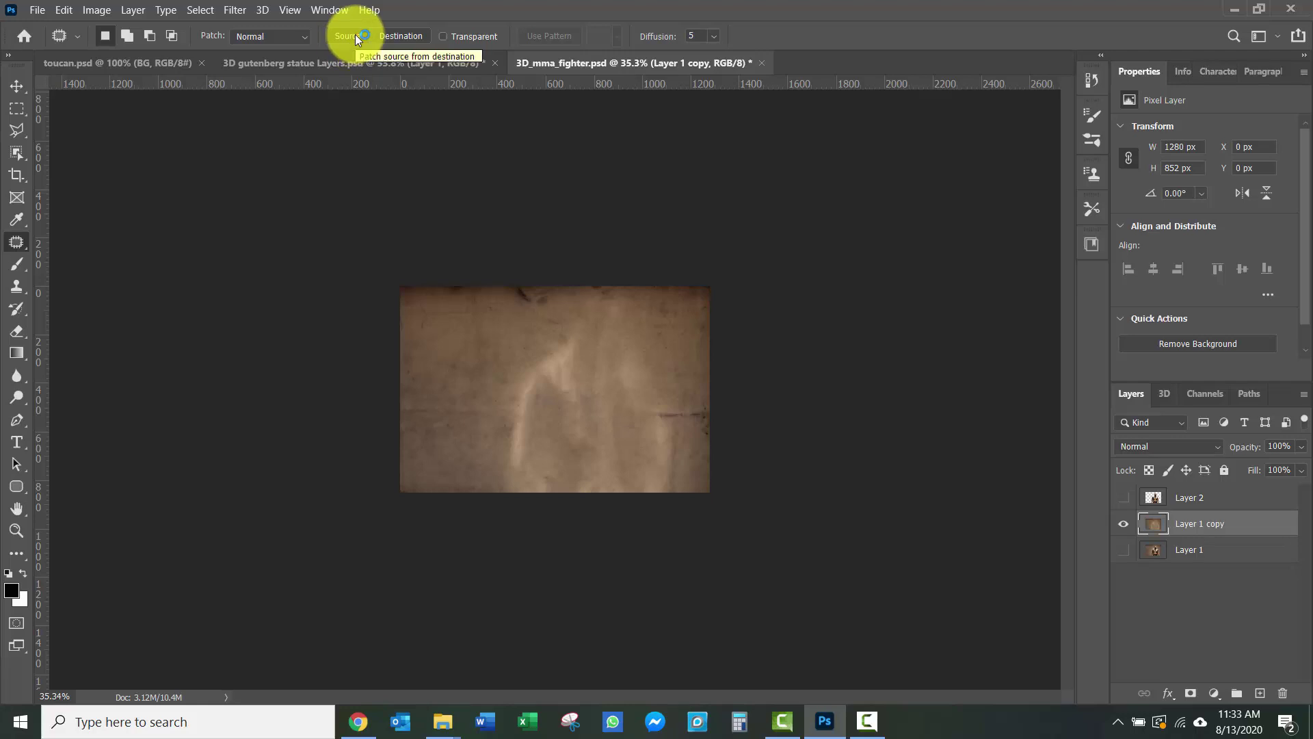
In Source mode, patch the ghost on the silhouette's left side with clean wall texture.
left_click(407, 36)
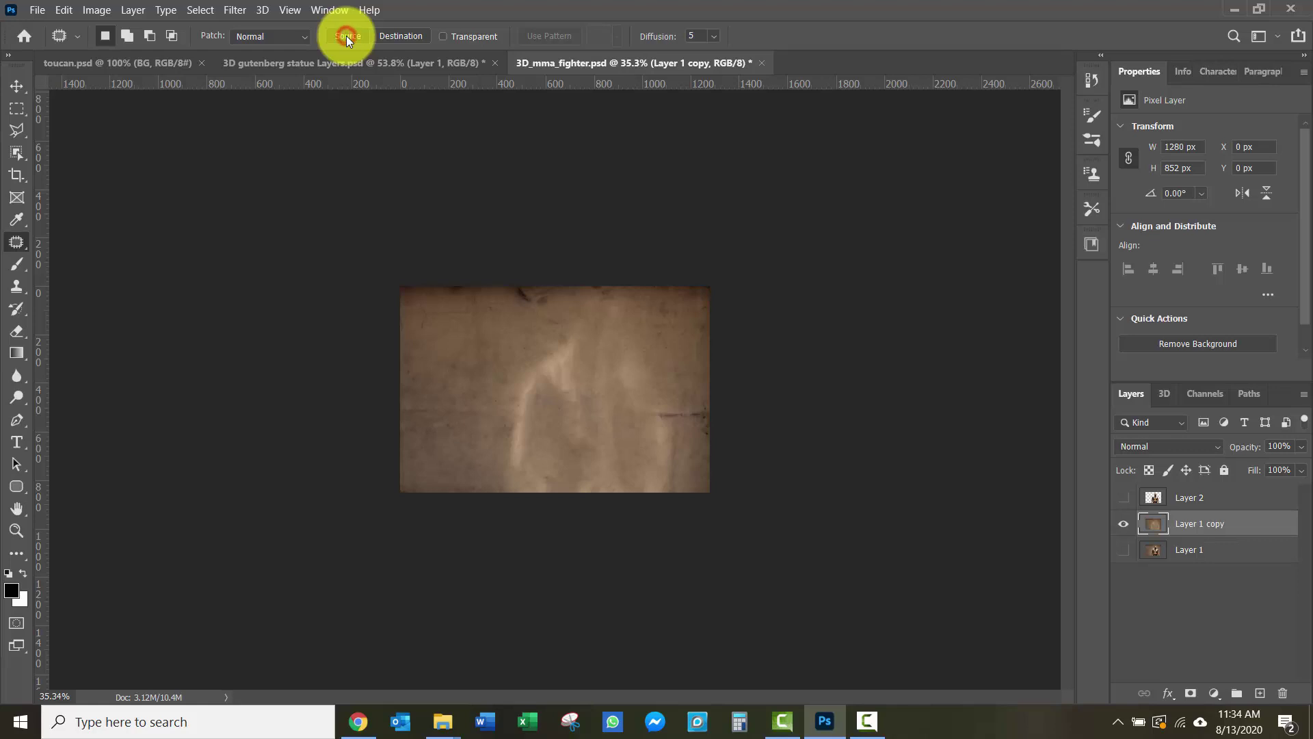
left_click(346, 36)
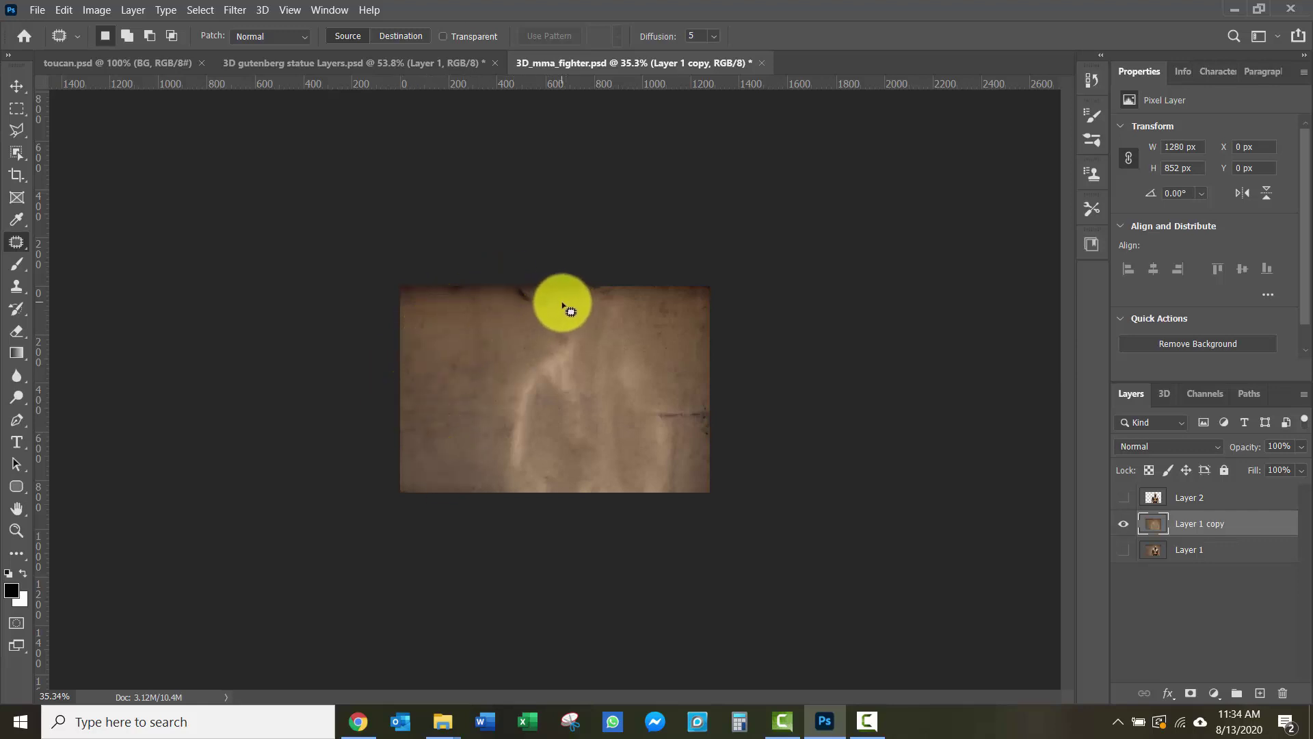
mouse_move(566, 305)
left_mouse_down()
mouse_move(525, 353)
mouse_move(481, 434)
mouse_move(494, 497)
mouse_move(570, 492)
mouse_move(586, 318)
mouse_move(578, 295)
mouse_move(556, 314)
left_mouse_up()
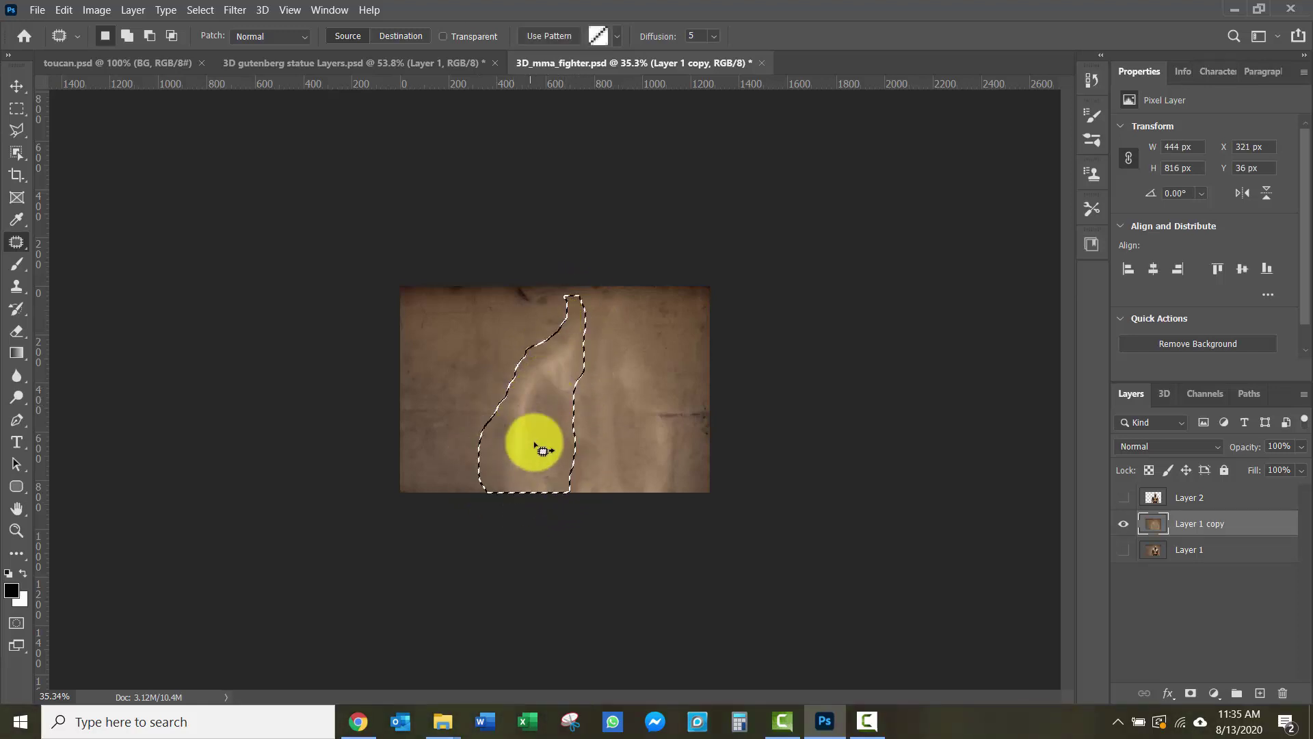
left_click_drag(535, 426, 462, 431)
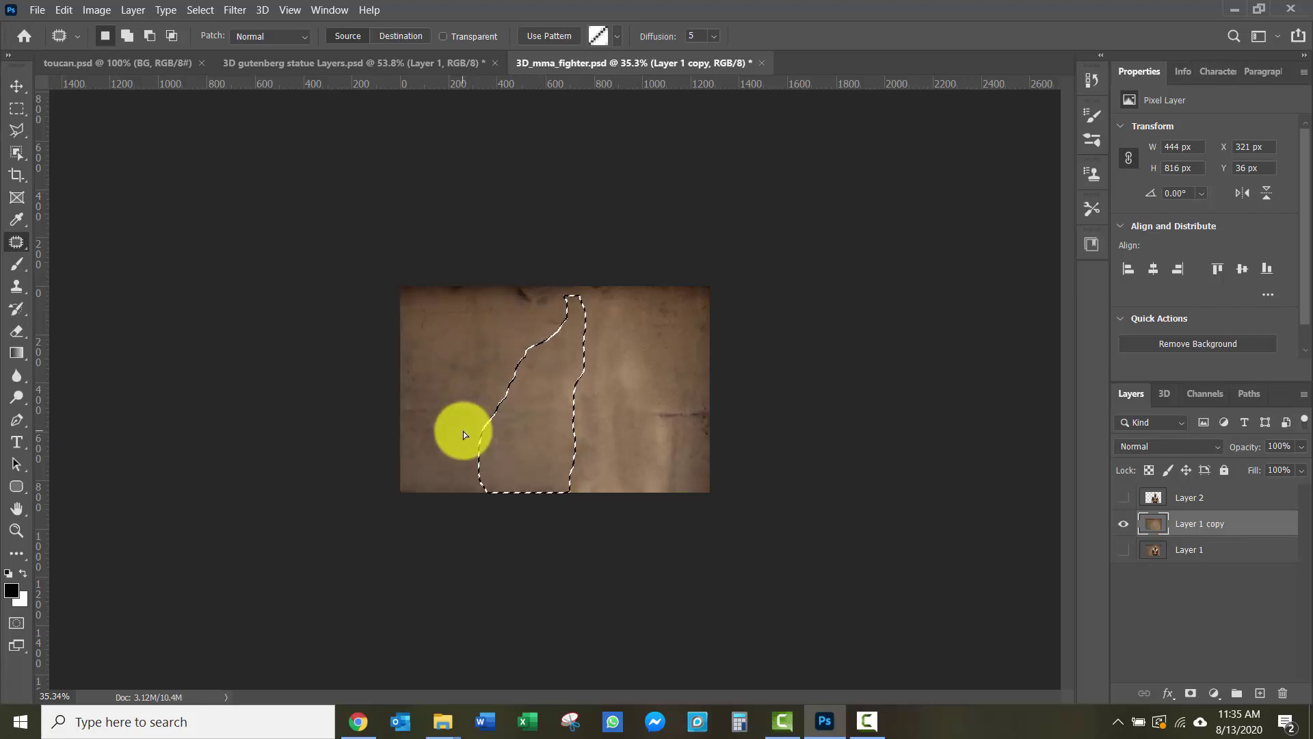
left_click(609, 451)
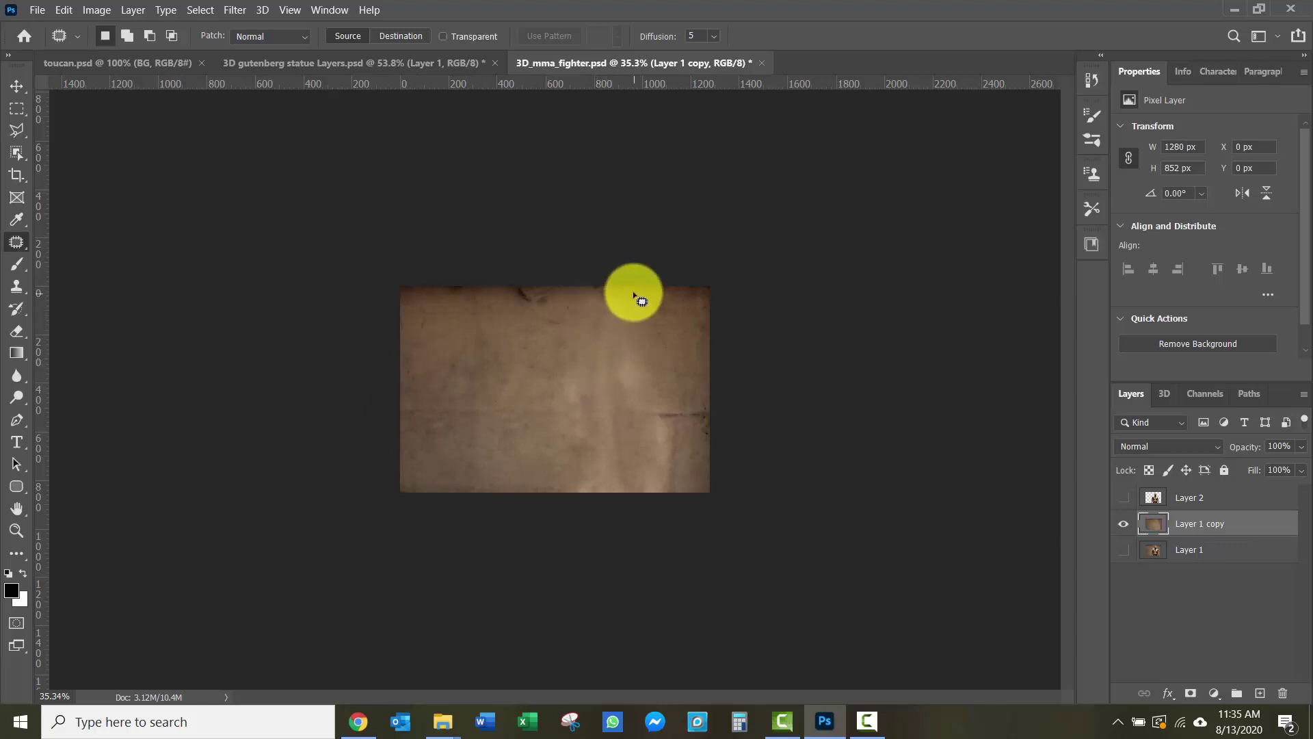
Patch the right-side and upper-middle ghost areas with nearby clean wall texture.
mouse_move(630, 294)
left_mouse_down()
mouse_move(677, 396)
mouse_move(683, 454)
mouse_move(648, 502)
mouse_move(595, 486)
mouse_move(578, 389)
mouse_move(604, 305)
mouse_move(625, 293)
left_mouse_up()
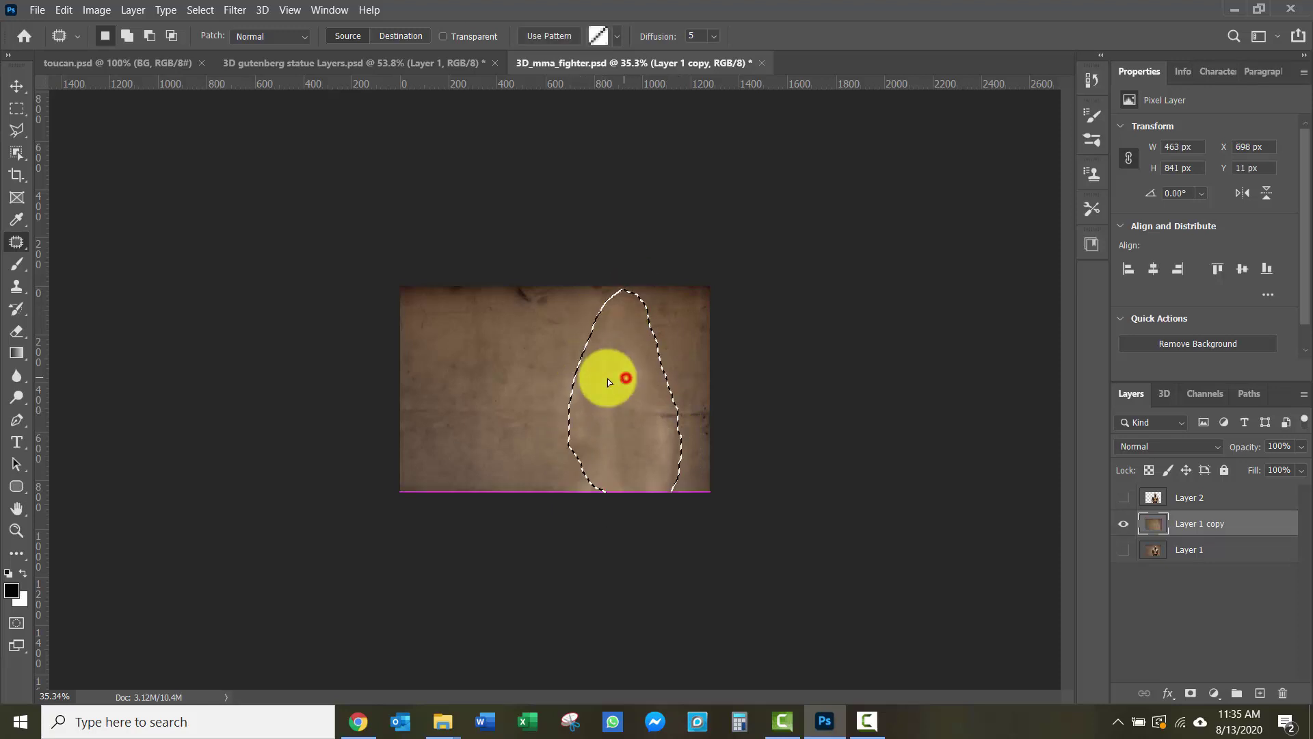
left_click_drag(607, 379, 468, 376)
left_click(718, 446)
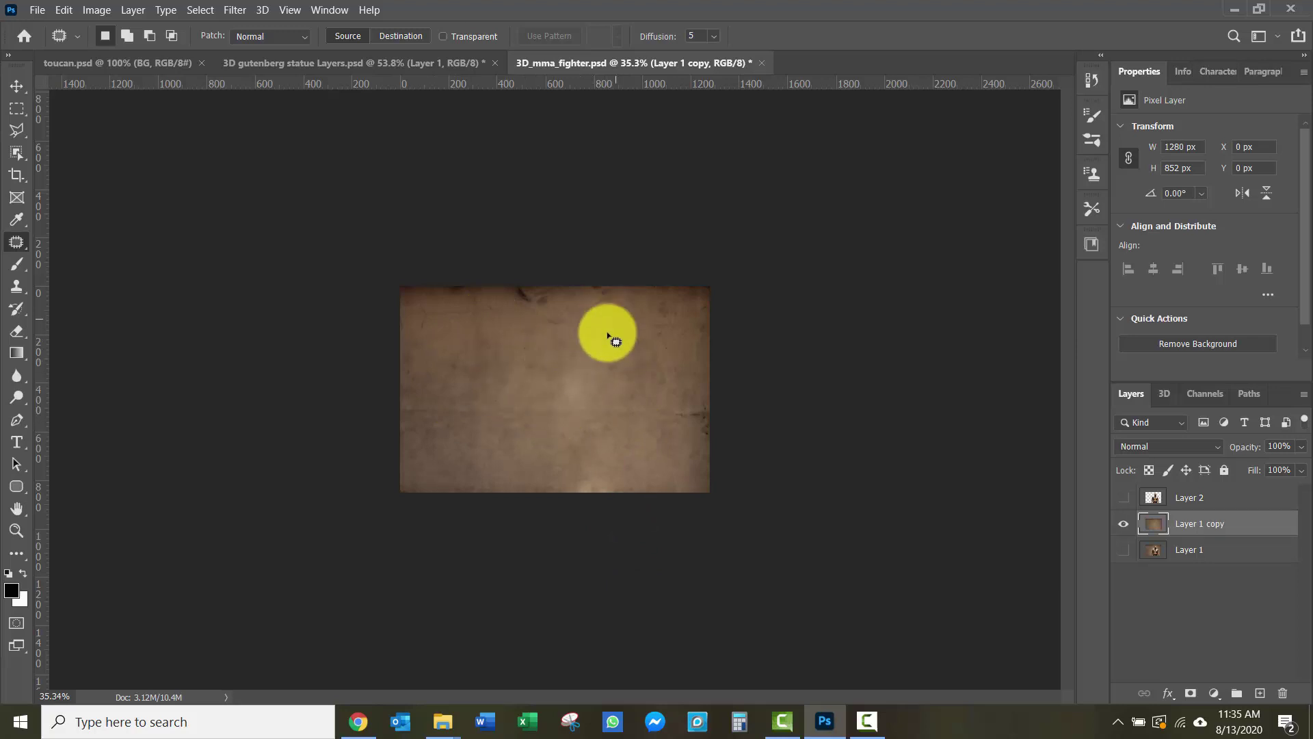
mouse_move(635, 351)
left_mouse_down()
mouse_move(620, 329)
mouse_move(554, 321)
mouse_move(534, 368)
mouse_move(573, 412)
mouse_move(637, 353)
mouse_move(627, 326)
mouse_move(470, 418)
left_mouse_up()
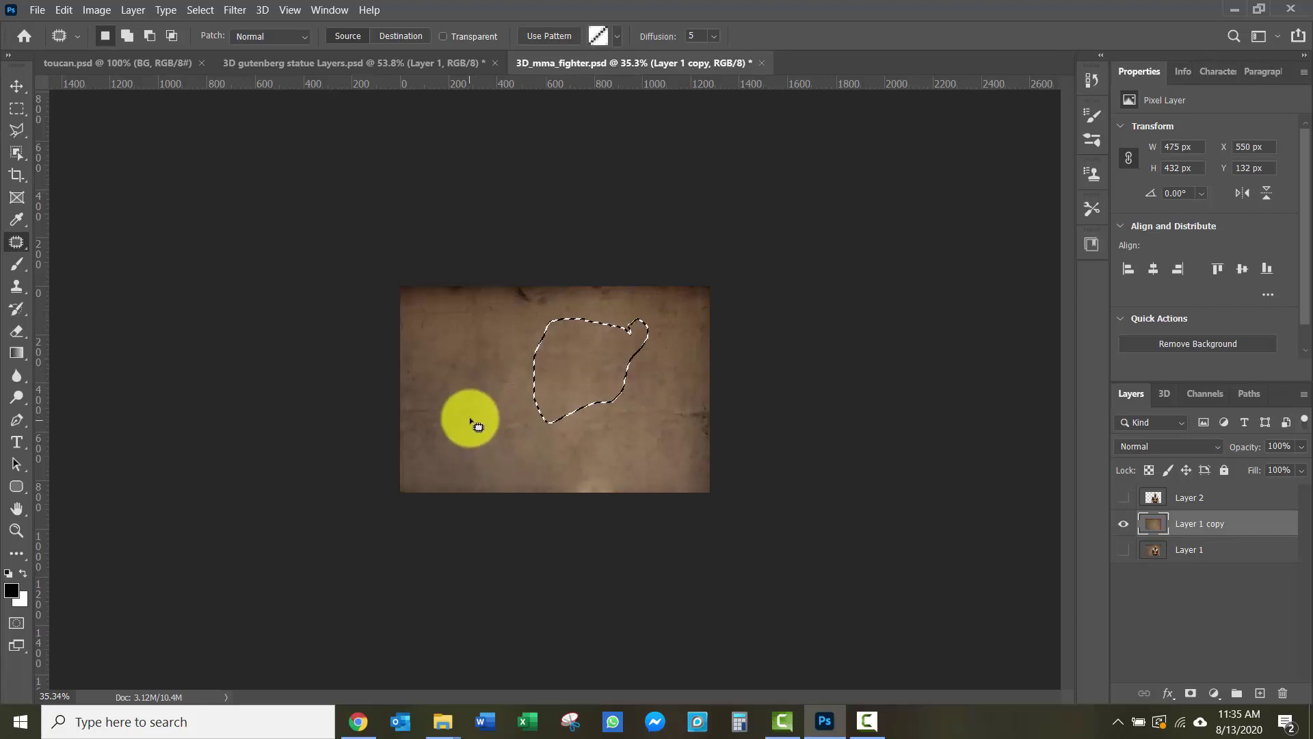
left_click(651, 390)
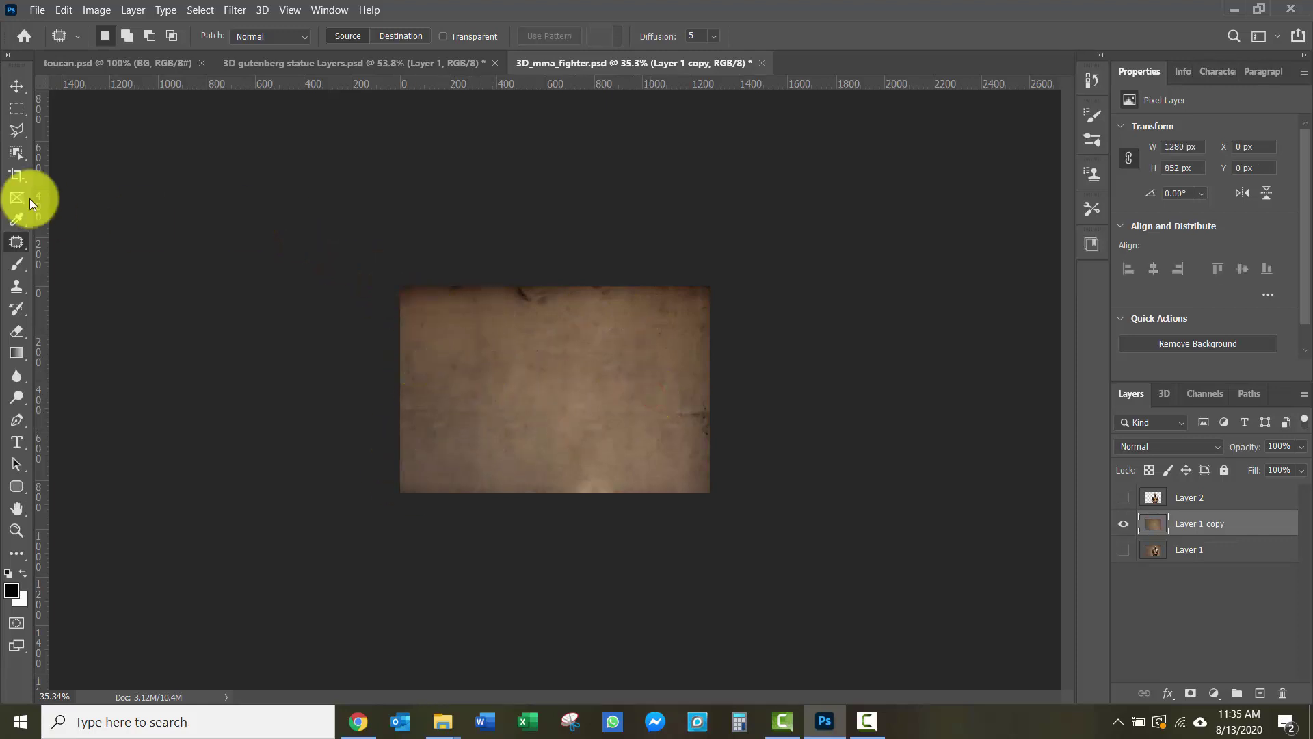
Spot-heal the two leftover blotches in the middle and upper-left of the wall.
left_click(19, 243)
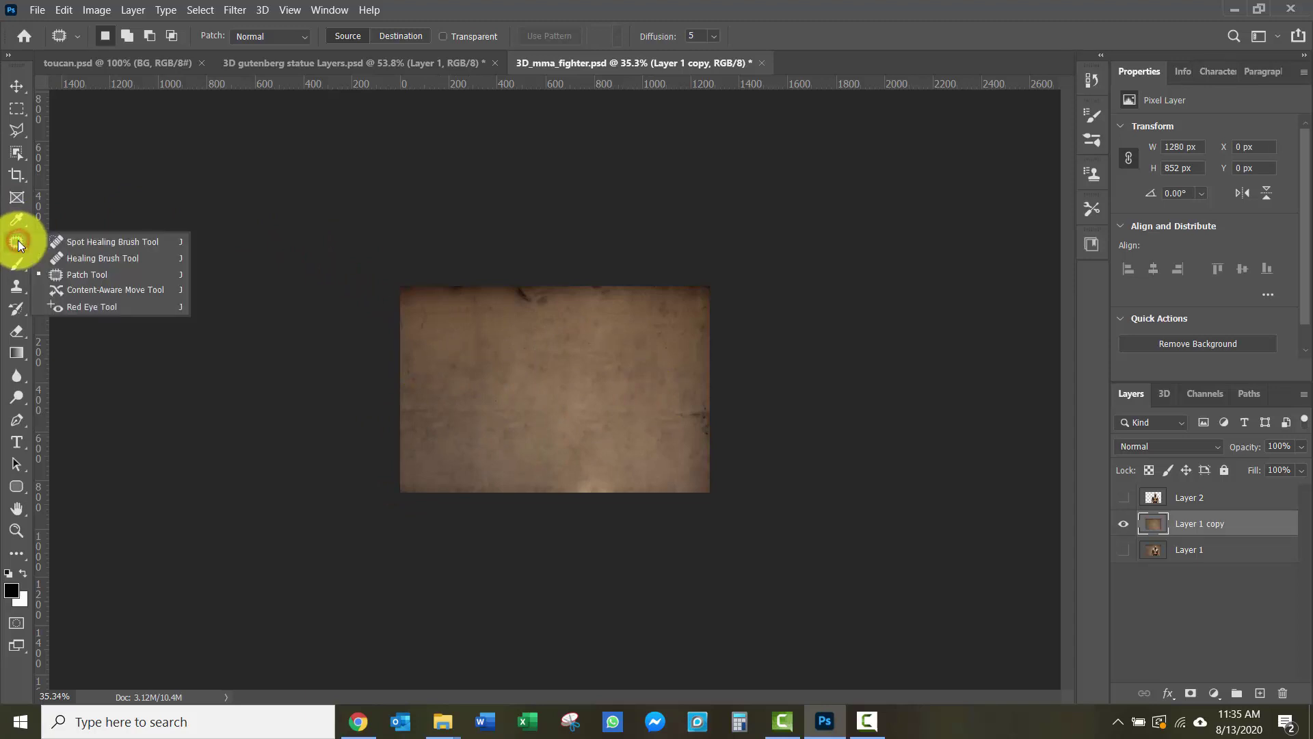
left_click(108, 240)
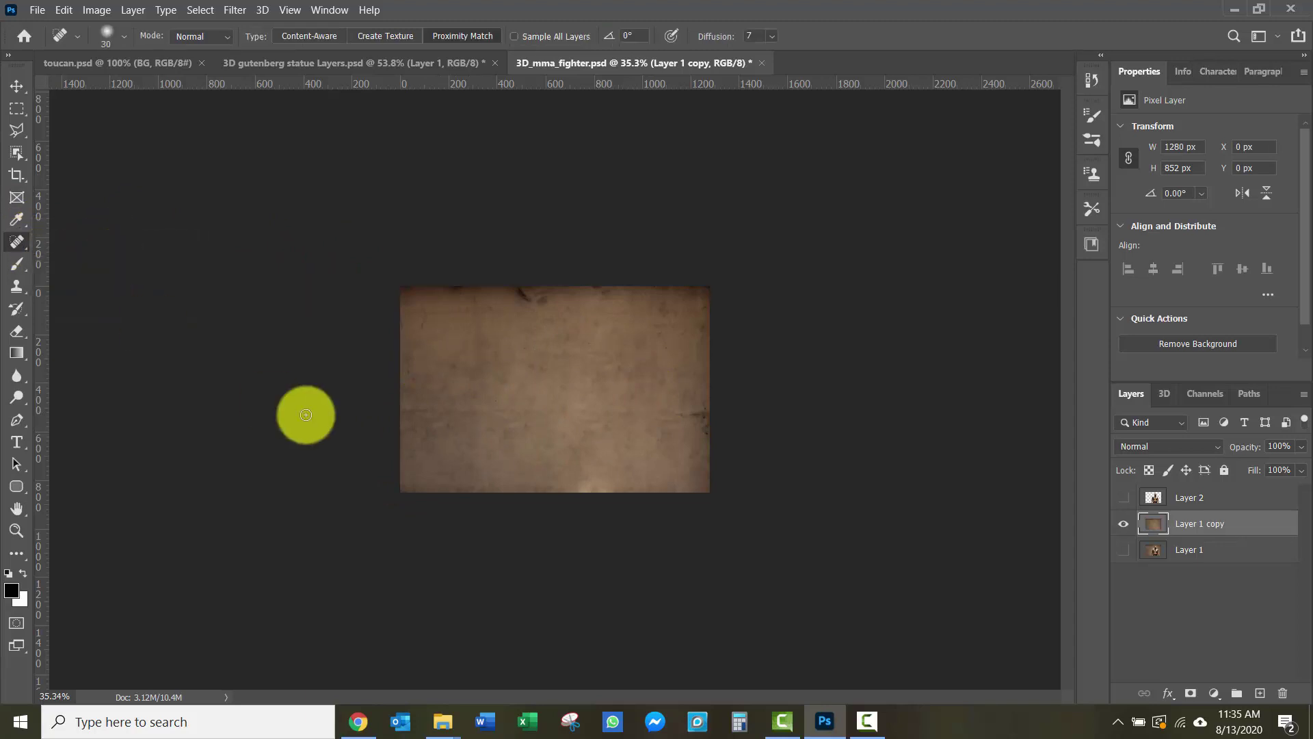
left_click_drag(536, 360, 527, 394)
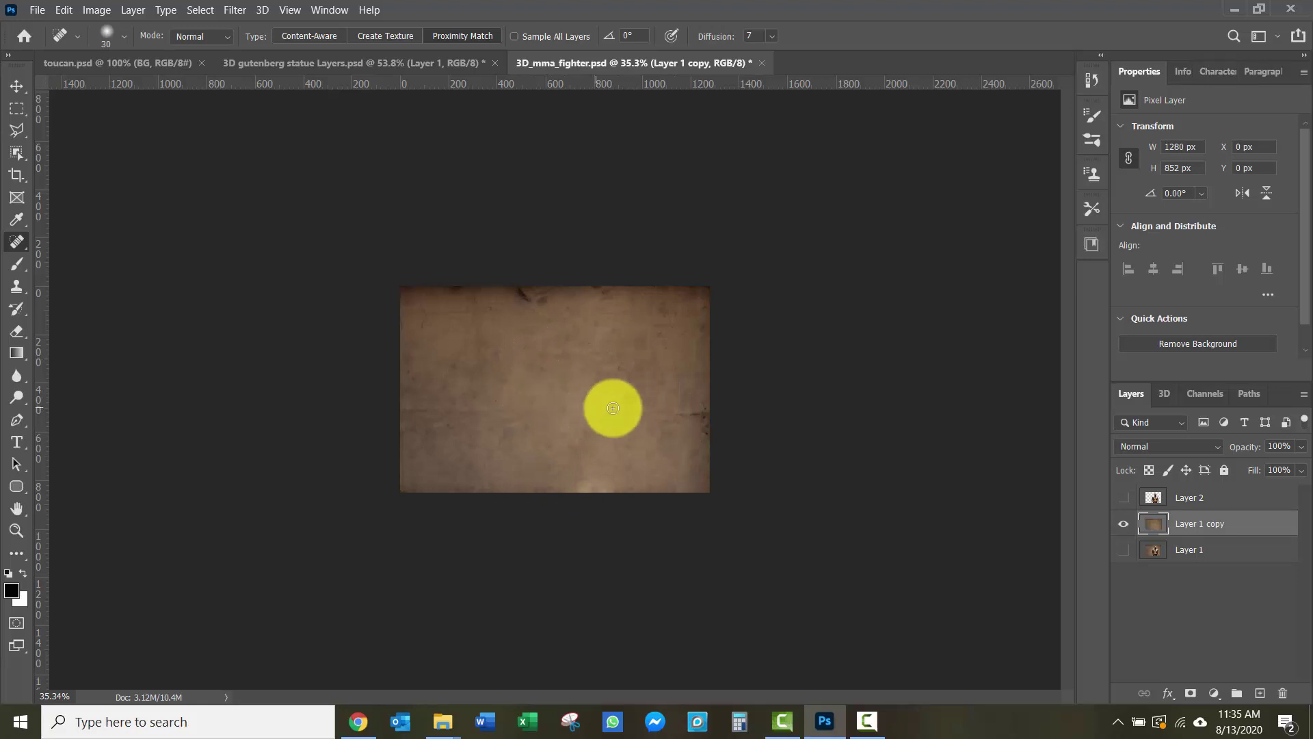
left_click_drag(473, 340, 441, 392)
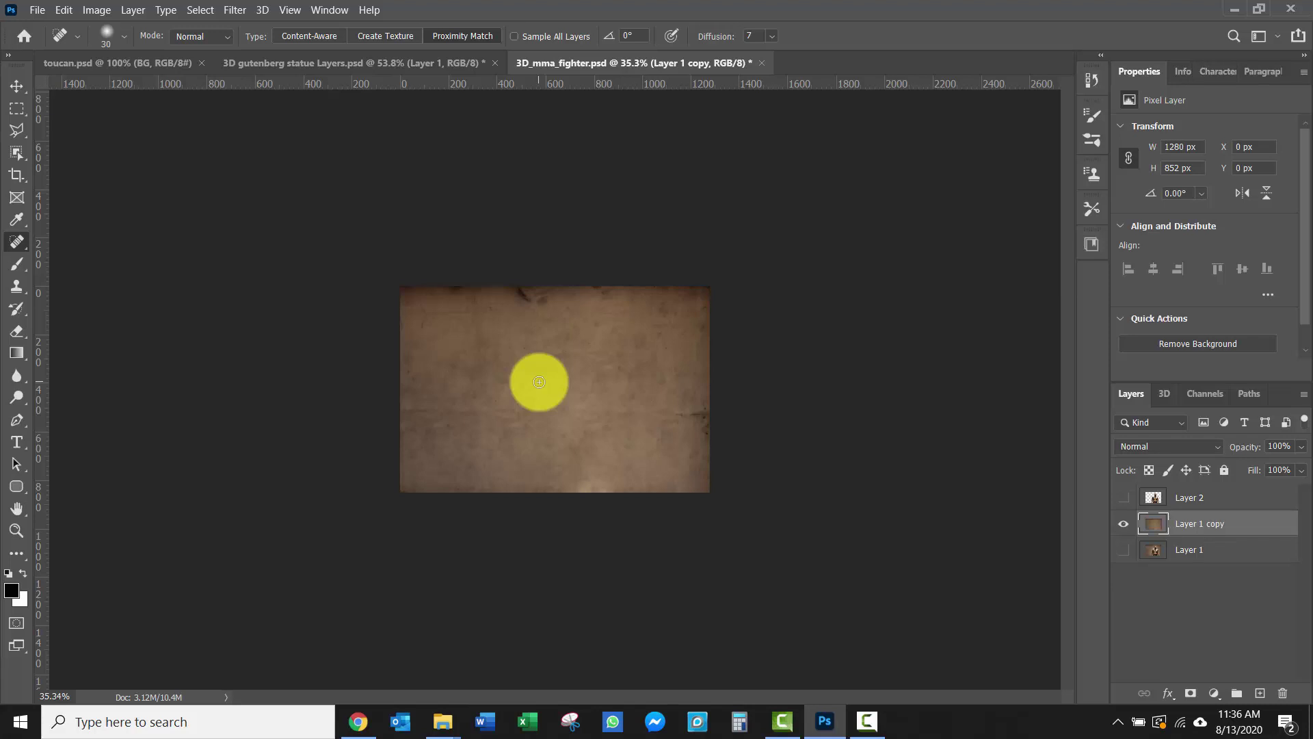
Show the Layer 2 fighter cutout over the cleaned wall, keeping Layer 1 hidden.
left_click(1123, 497)
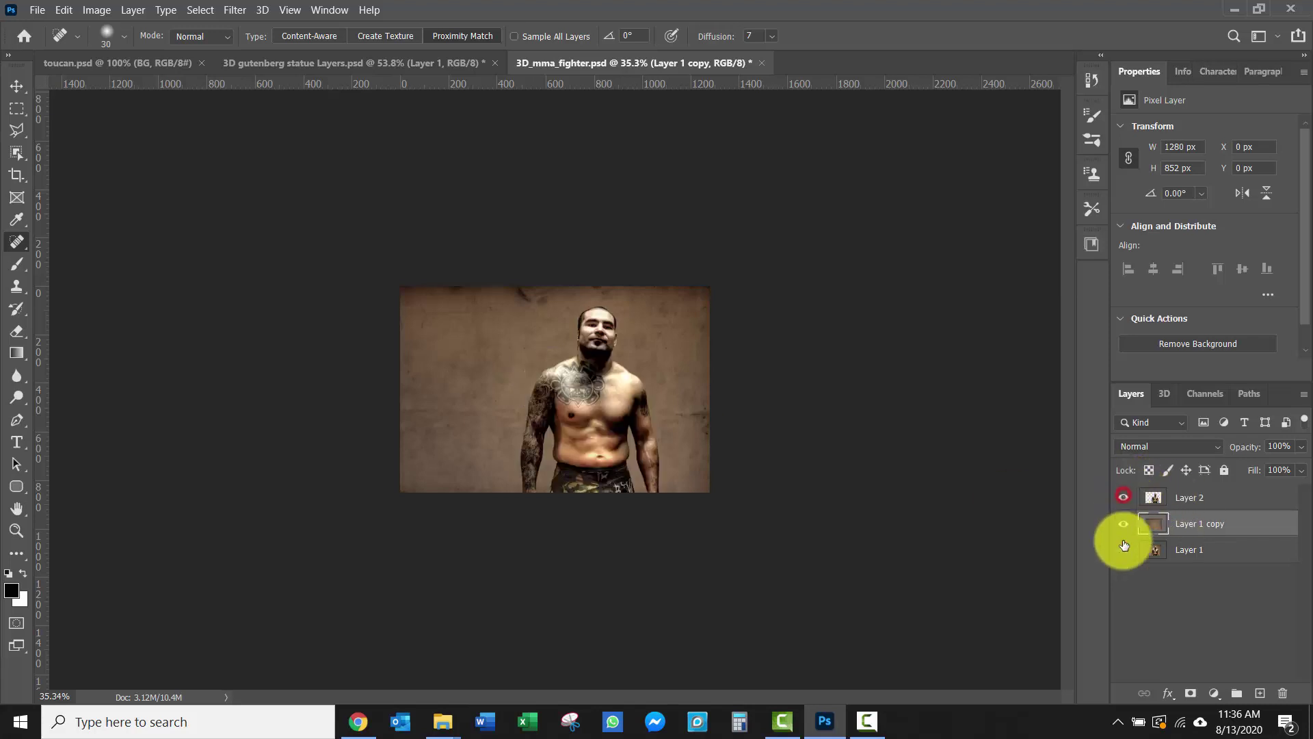
left_click(1123, 548)
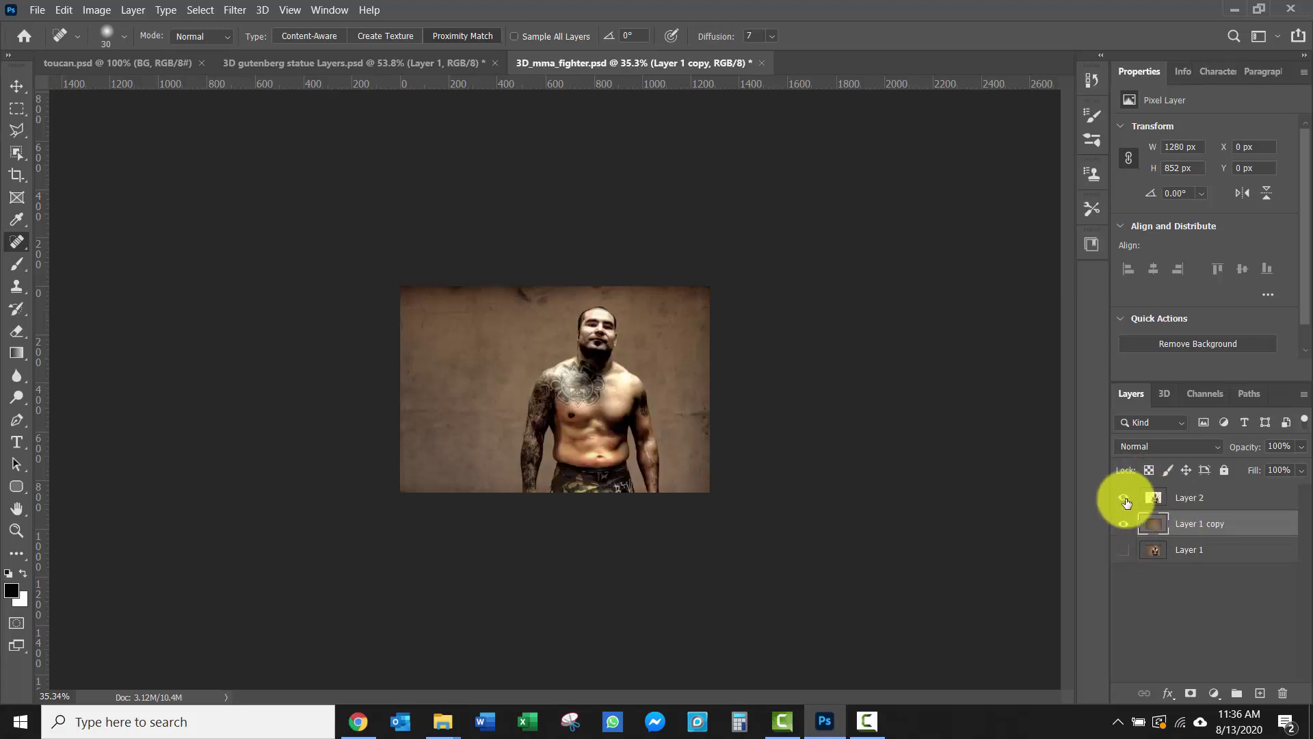
left_click(1123, 498)
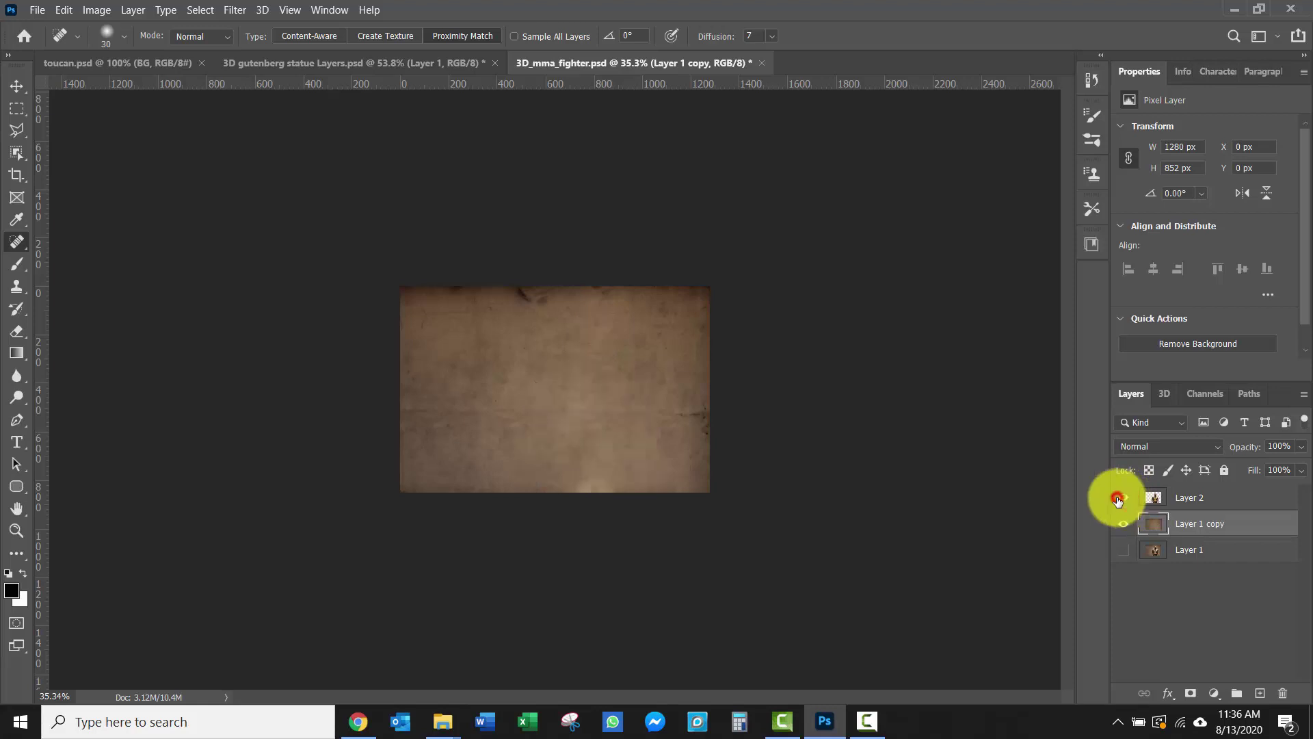
left_click(1118, 498)
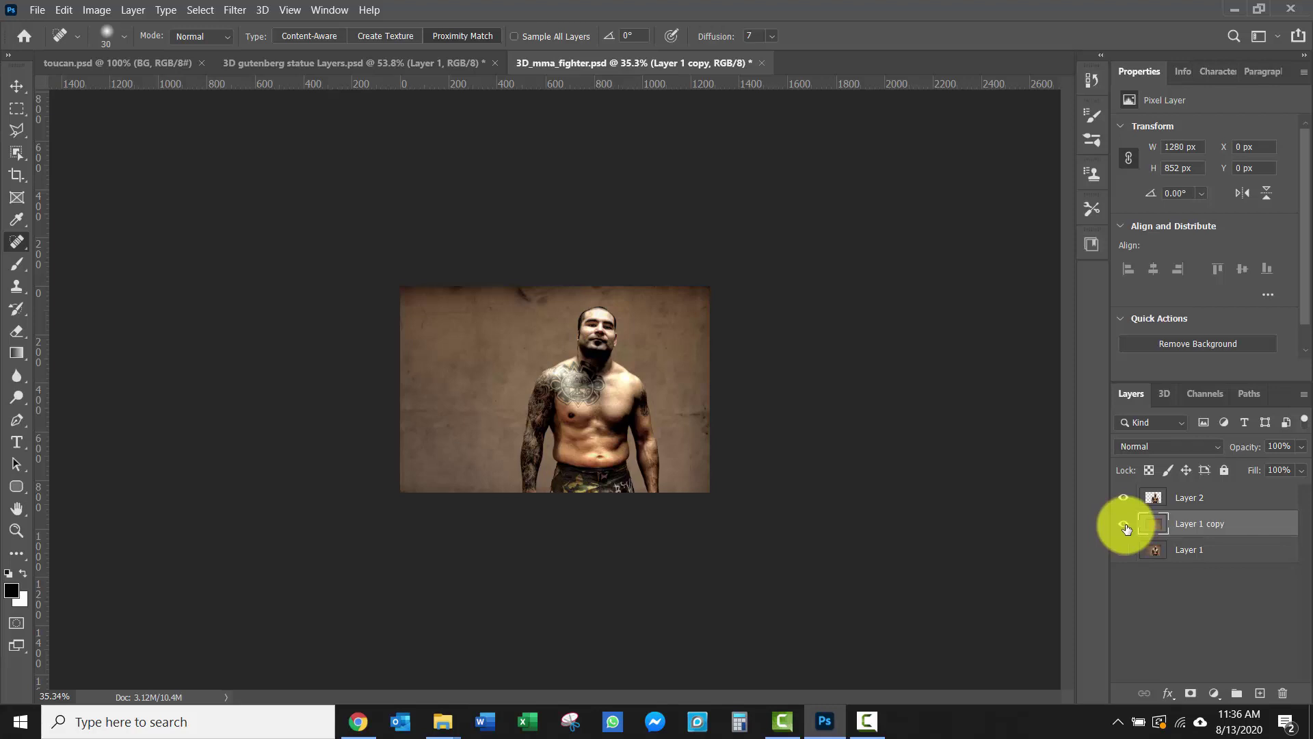
Select Layer 1 copy and switch back to the Patch Tool.
left_click(1194, 527)
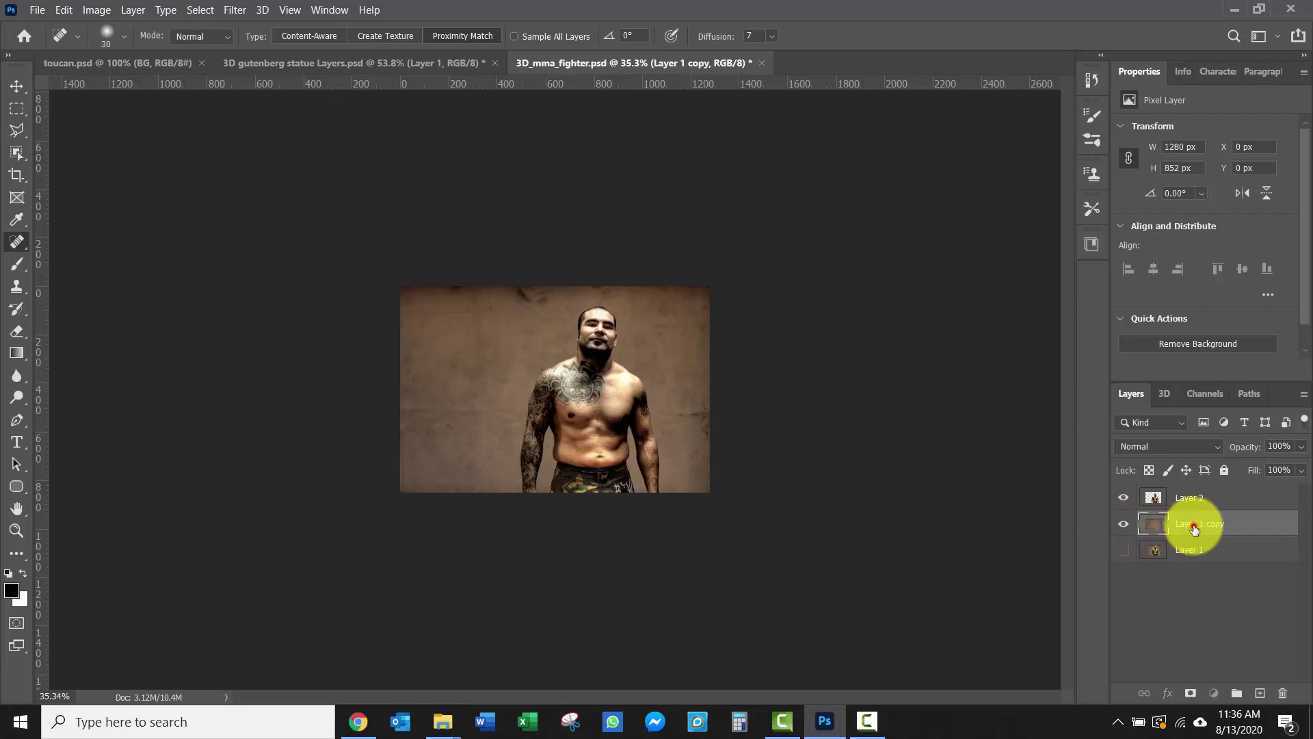
left_click(22, 241)
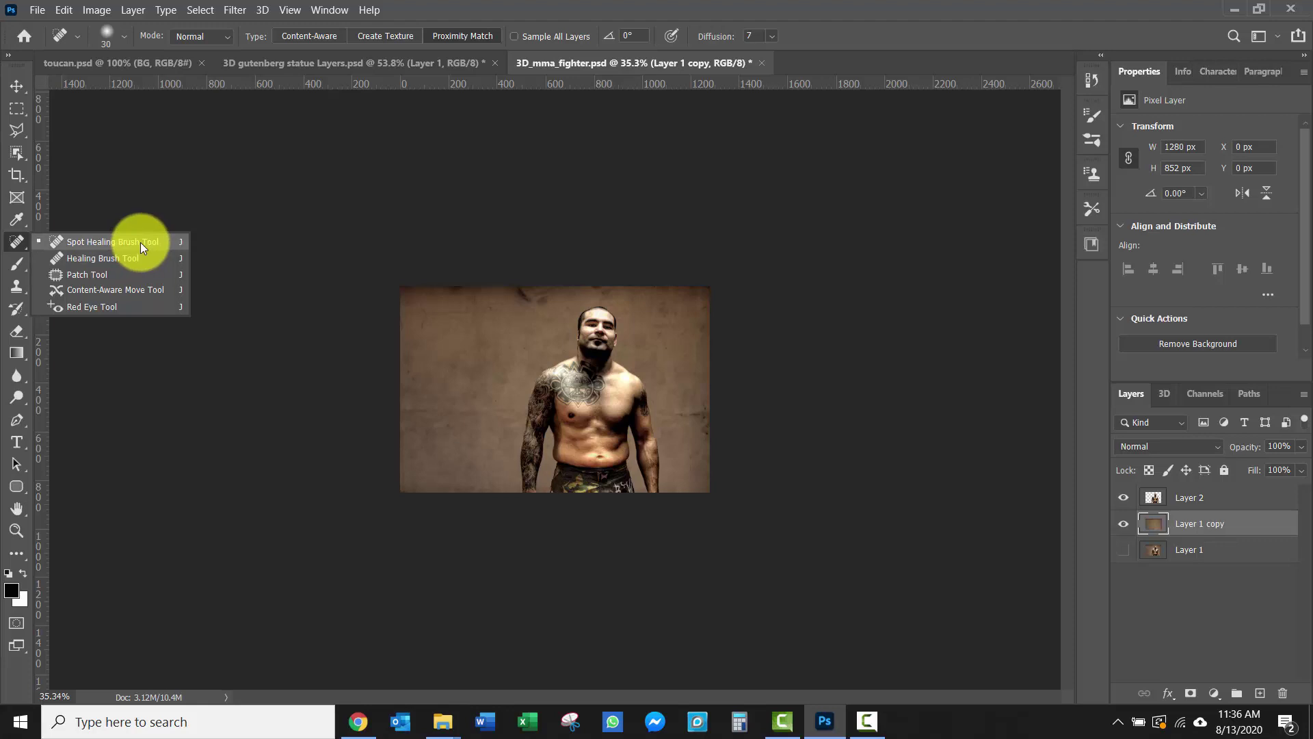
left_click(137, 277)
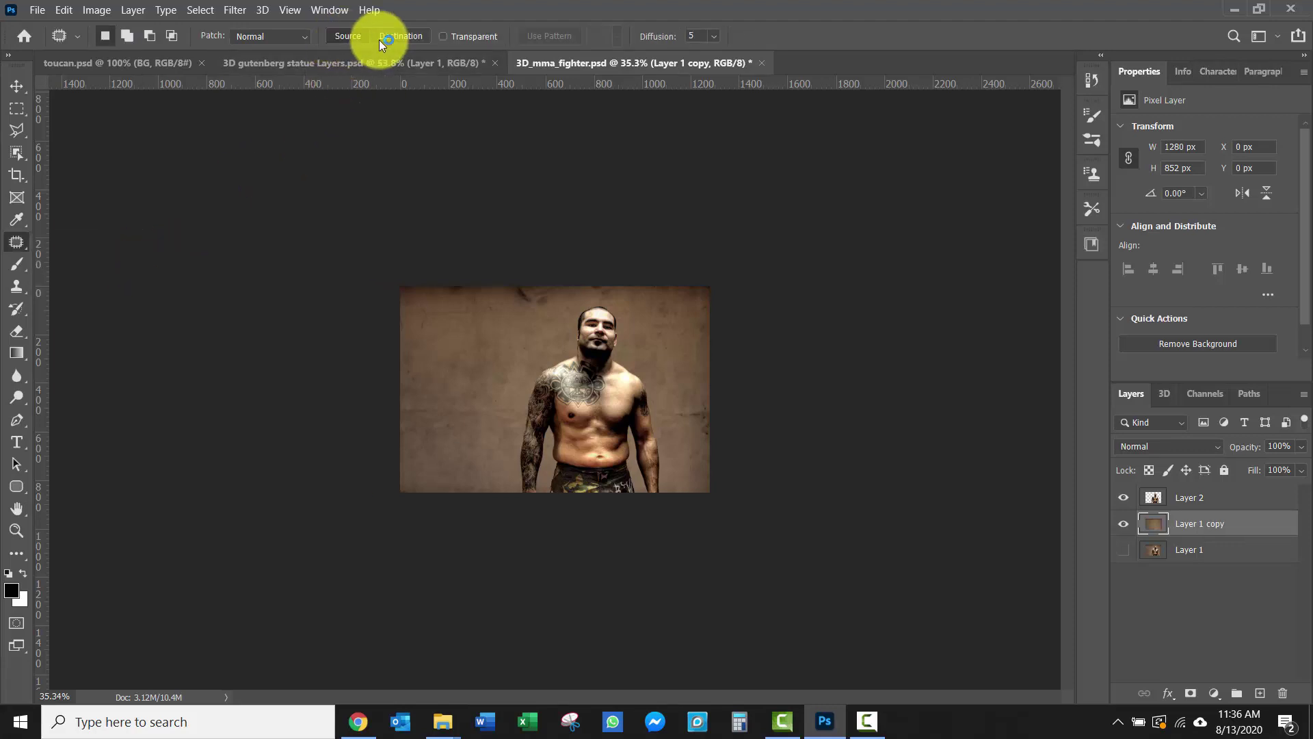